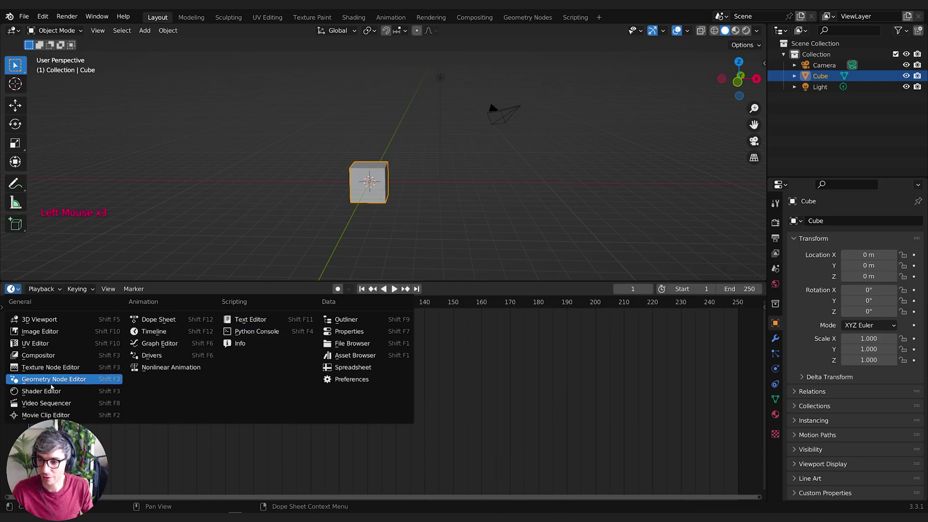
Change the timeline area to a Shader Editor and switch its shader type to World.
left_click(48, 379)
left_click(11, 289)
left_click(42, 391)
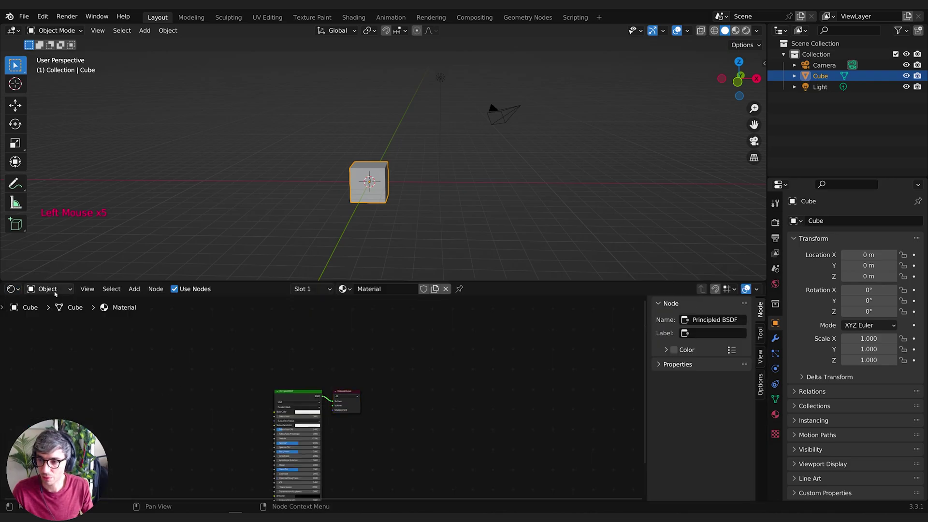
left_click(47, 288)
left_click(46, 313)
scroll(269, 414, "down", 1)
scroll(269, 414, "up", 1)
scroll(269, 414, "up", 3)
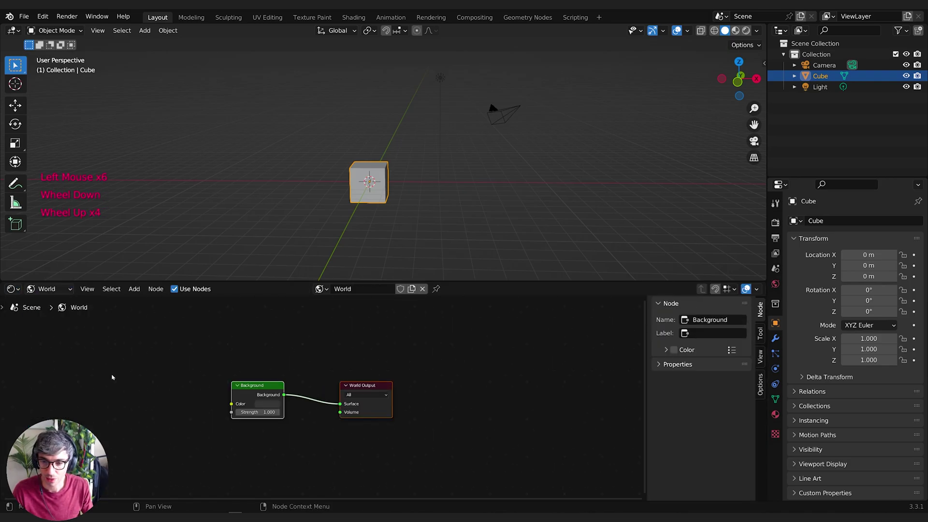
Add an Environment Texture node beside the Background node in the world shader.
middle_click_drag(112, 375, 228, 378)
left_click(228, 378)
key("shift+a")
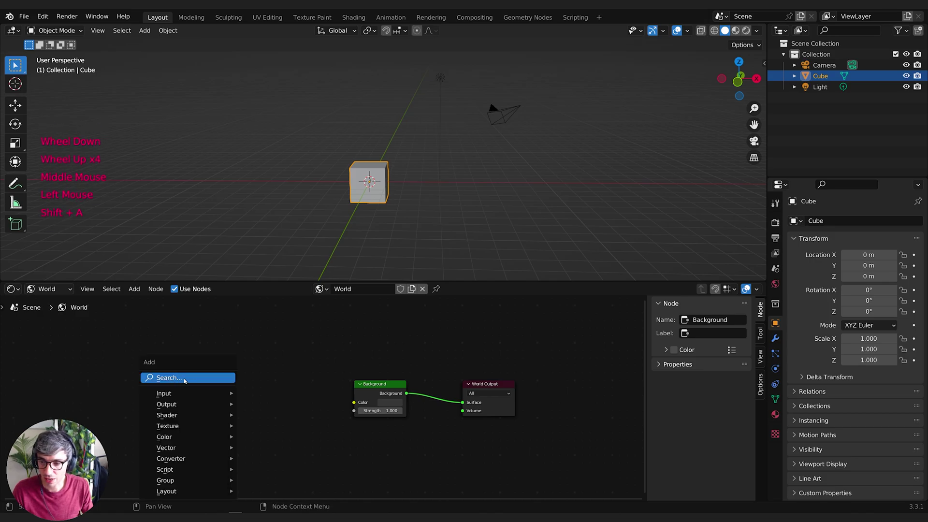
mouse_move(184, 394)
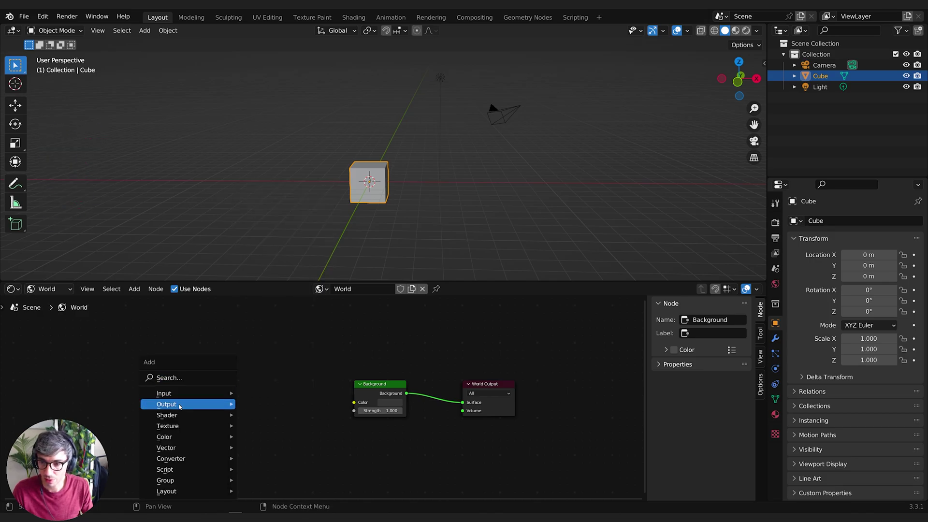
mouse_move(184, 426)
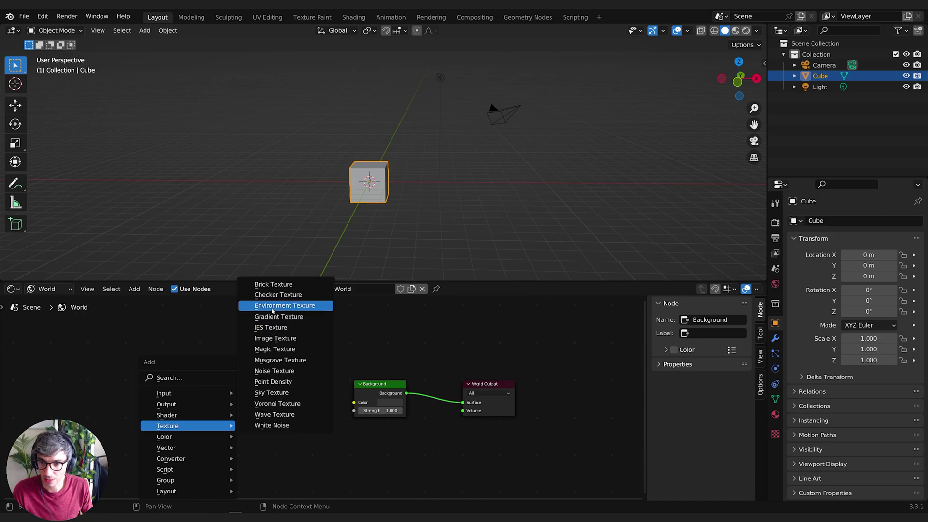
left_click(272, 306)
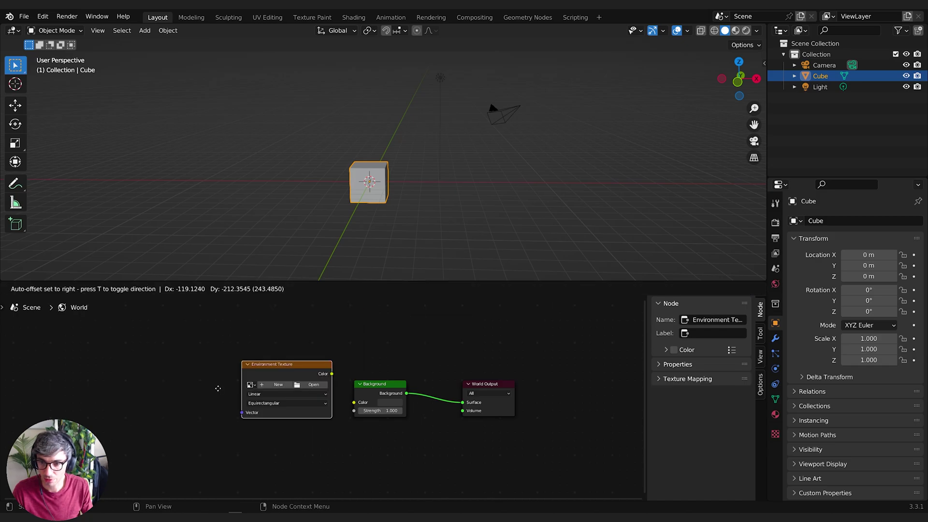
left_click(341, 397)
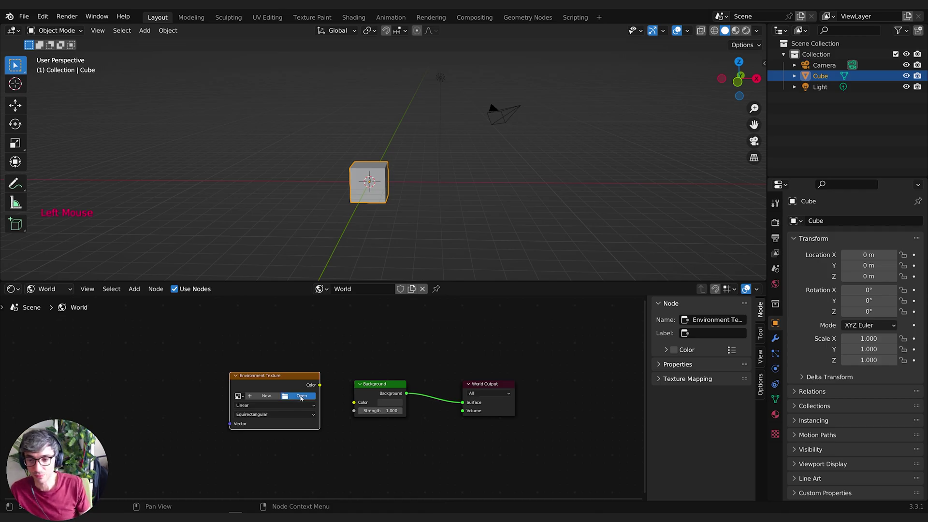
Load bwhi1apicaaamlo.jpg_large.jpg from the Desktop into the Environment Texture and connect its color to the Background node's Color.
left_click(300, 395)
left_click(241, 230)
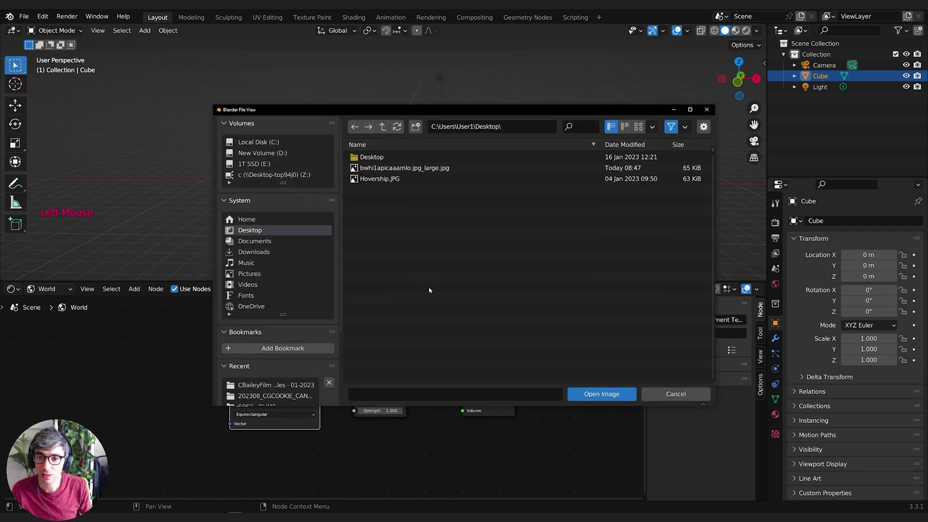
left_click(381, 168)
left_click(597, 394)
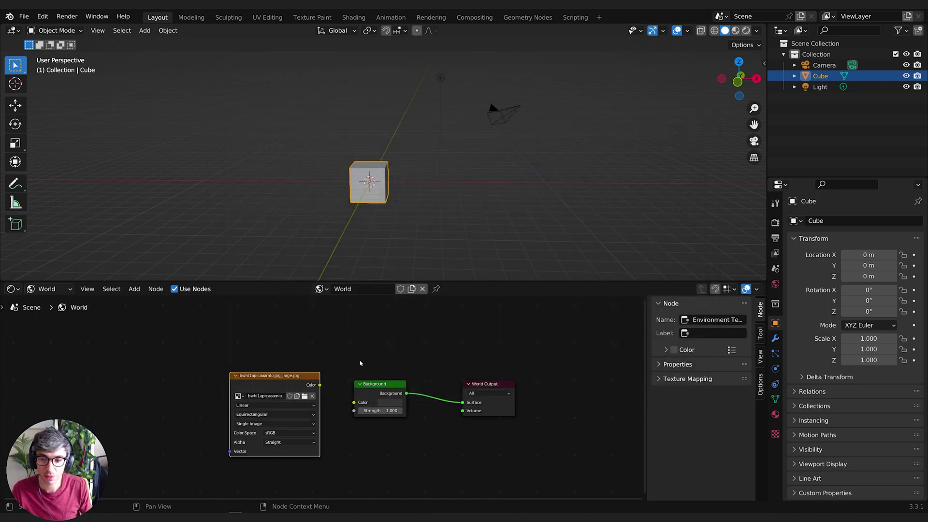
left_click_drag(272, 385, 354, 402)
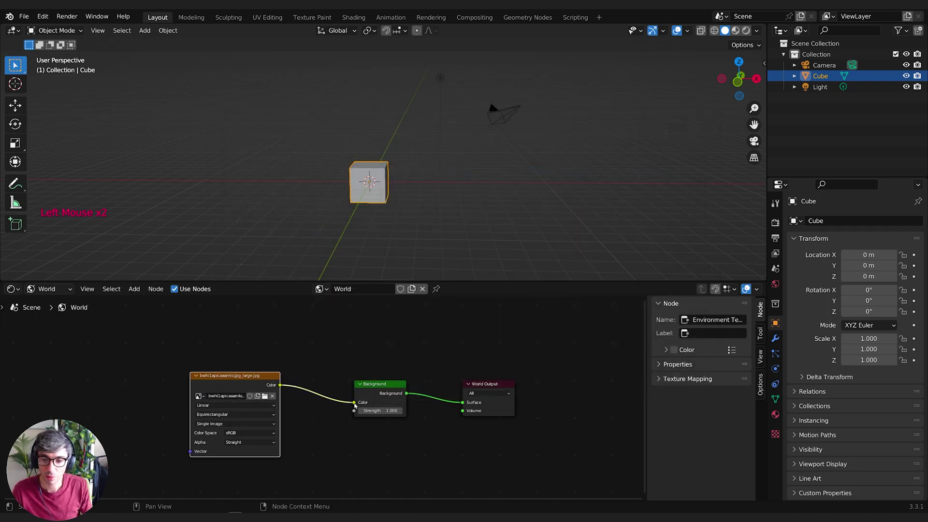
Show the viewport in rendered shading and enable Ambient Occlusion, Bloom and Screen Space Reflections for Eevee.
left_click(745, 30)
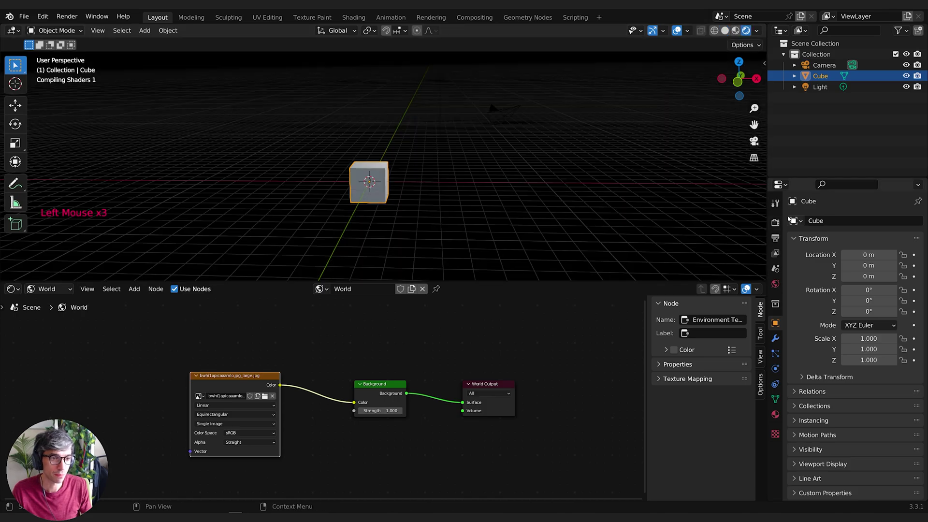
left_click(775, 222)
left_click(802, 297)
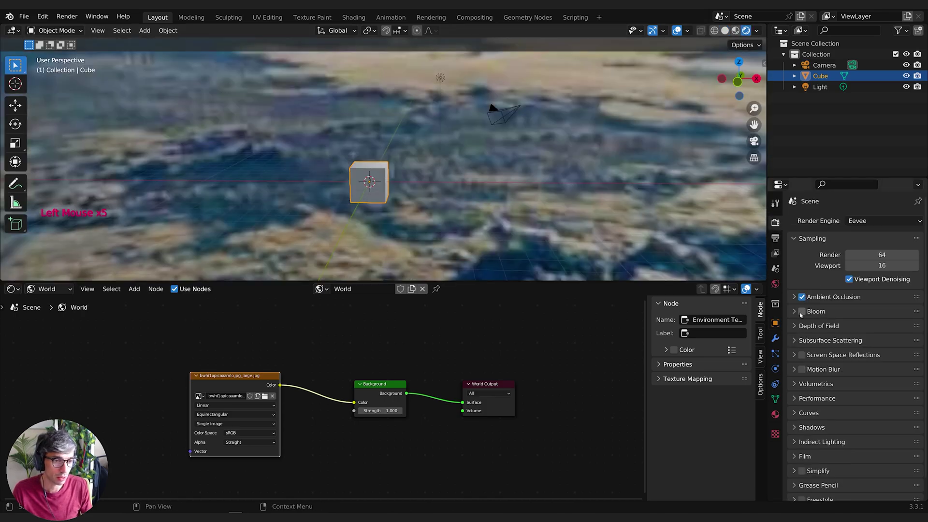
left_click(802, 354)
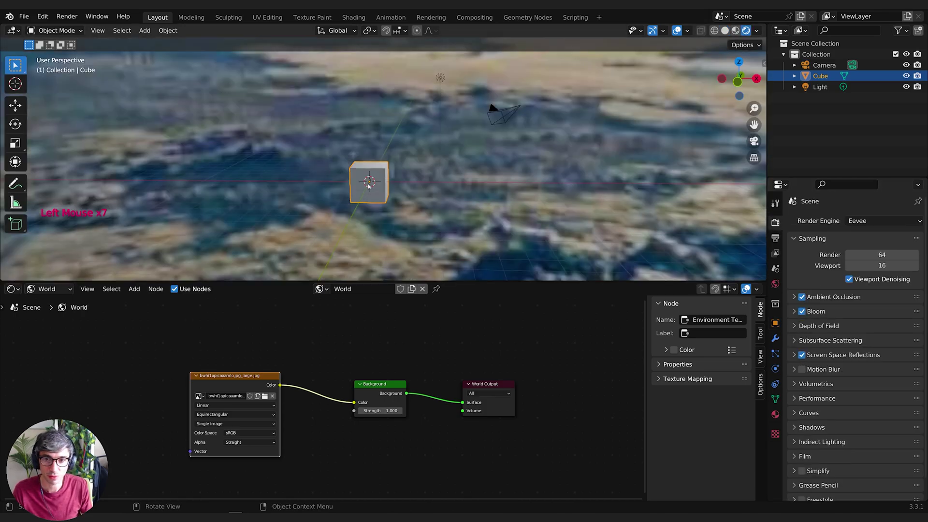
Examine the environment image around the cube from different angles and distances.
scroll(425, 213, "down", 1)
mouse_move(425, 213)
middle_mouse_down()
mouse_move(416, 214)
mouse_move(425, 209)
middle_mouse_up()
mouse_move(426, 209)
middle_mouse_down()
mouse_move(444, 183)
mouse_move(451, 147)
mouse_move(575, 192)
mouse_move(700, 218)
mouse_move(733, 181)
mouse_move(510, 164)
mouse_move(584, 198)
mouse_move(558, 155)
mouse_move(536, 193)
mouse_move(410, 205)
mouse_move(421, 196)
middle_mouse_up()
scroll(411, 205, "down", 4)
scroll(414, 201, "up", 4)
scroll(425, 191, "up", 2)
scroll(426, 190, "up", 1)
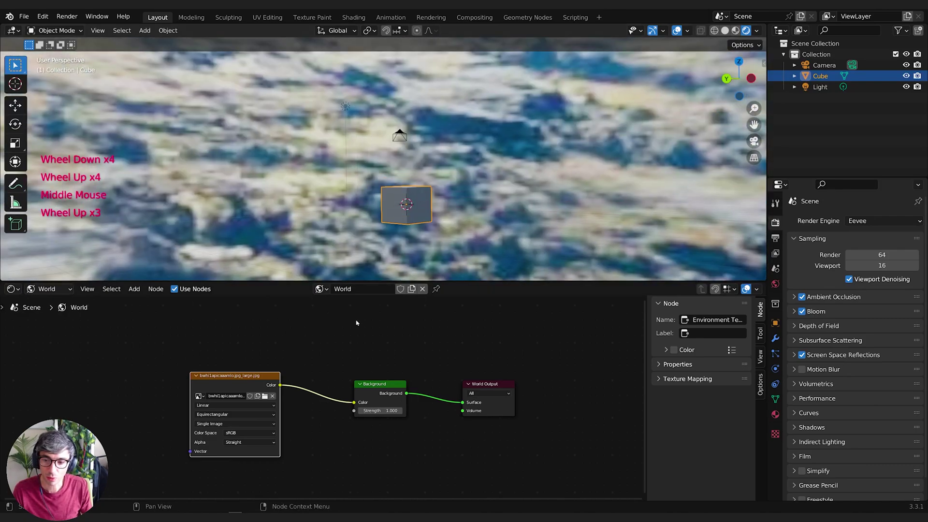
Reposition the environment texture and Background nodes so that the link between them runs nearly level.
left_click_drag(246, 377, 241, 387)
left_click(367, 385)
left_click_drag(367, 385, 372, 377)
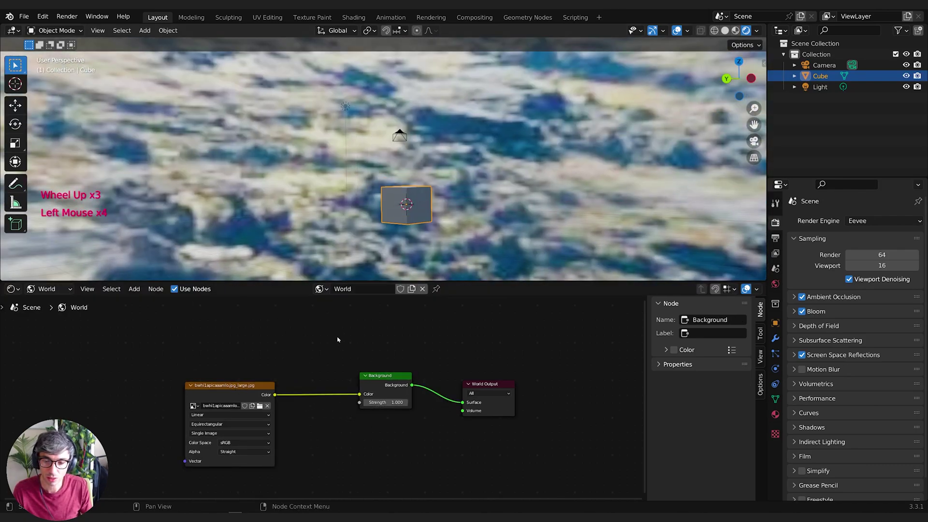
middle_click_drag(281, 363, 267, 377)
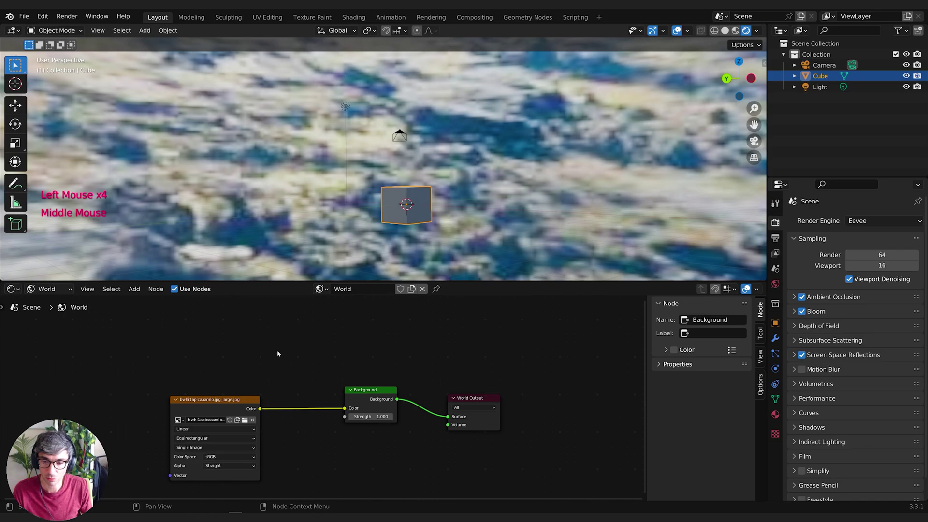
Add a Light Path node and place it below the environment texture node.
key("shift+a")
left_click(247, 304)
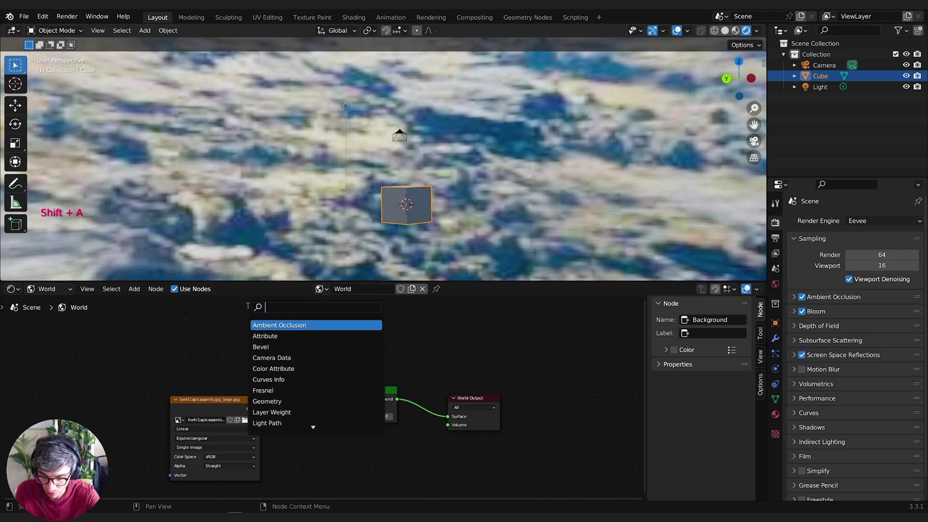
type("ligh")
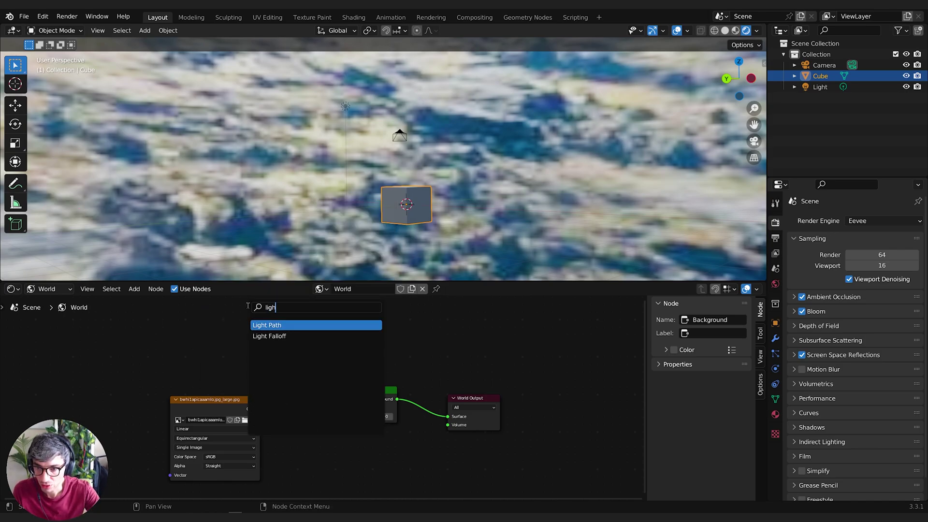
key("Return")
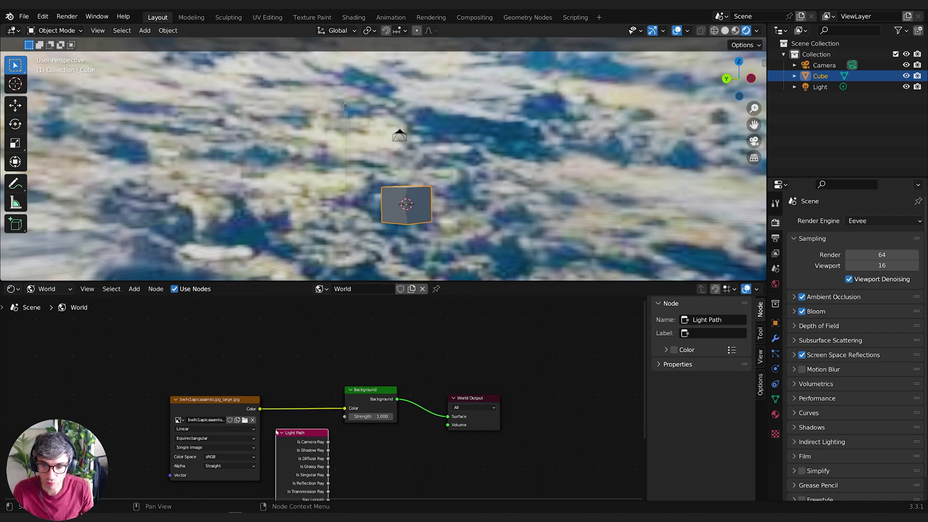
middle_click_drag(297, 467, 364, 388)
left_click(331, 415)
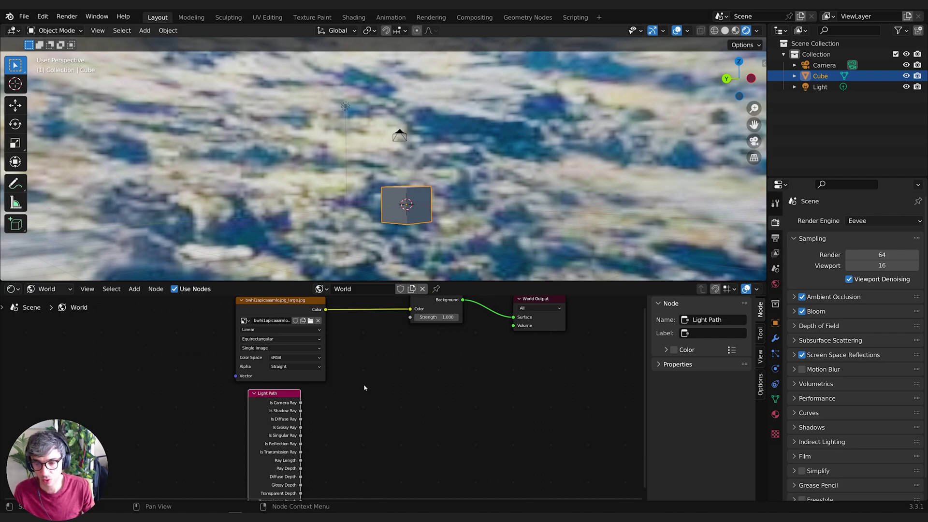
left_click_drag(271, 405, 275, 406)
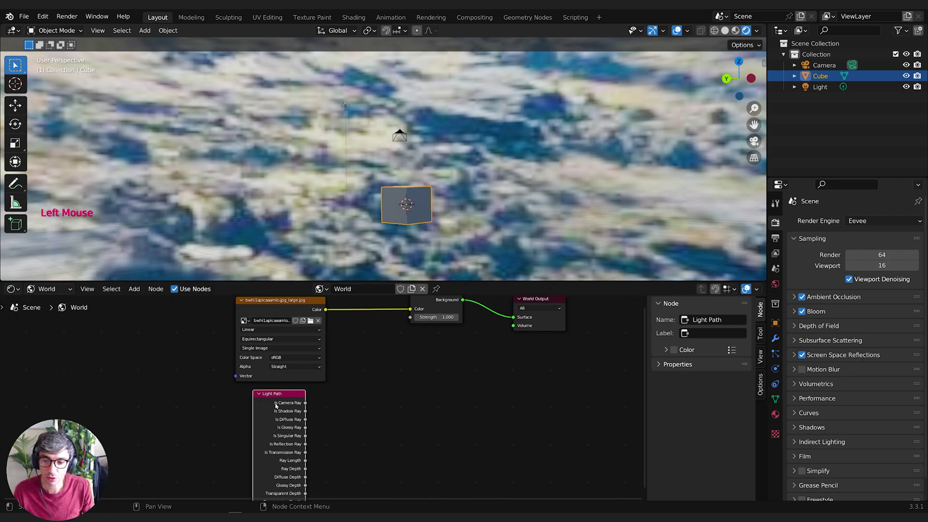
middle_click_drag(299, 407, 274, 419)
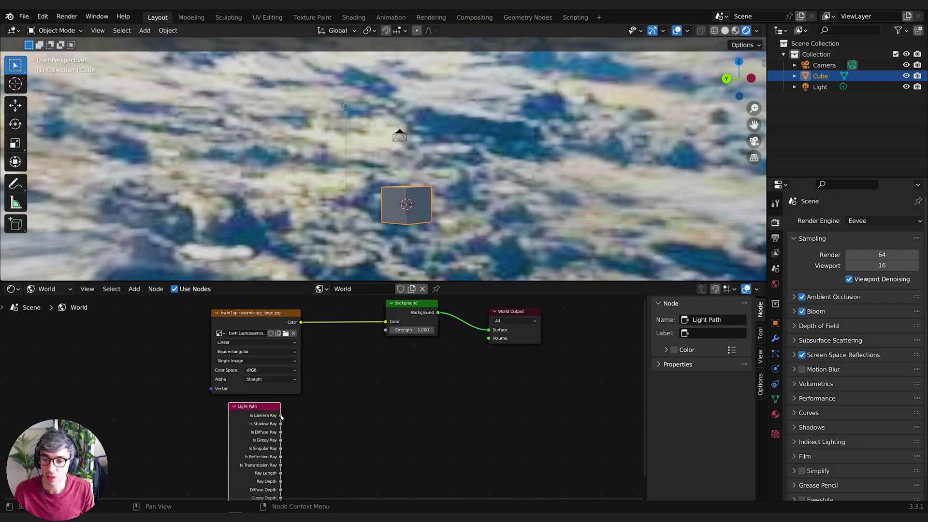
Move the environment texture node farther from the Background node and shift the Light Path node closer to it.
left_click_drag(266, 319, 147, 318)
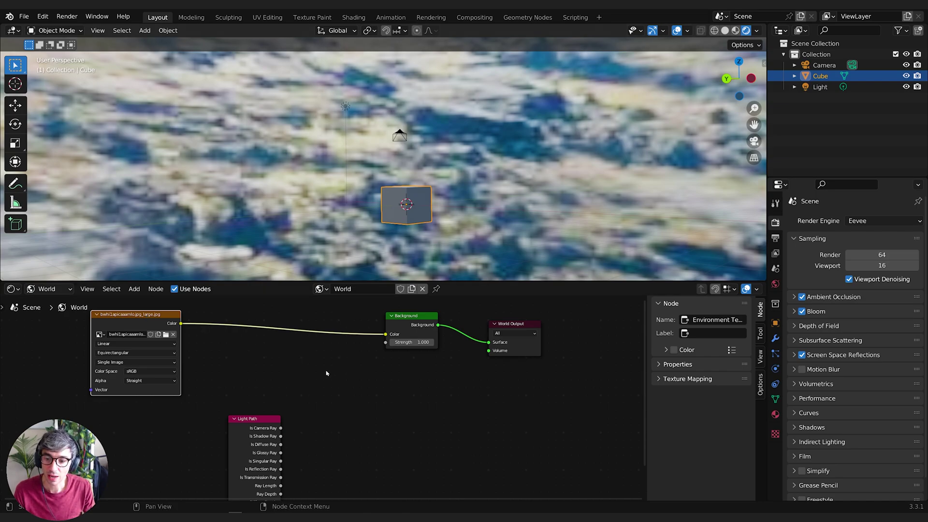
left_click_drag(241, 427, 232, 423)
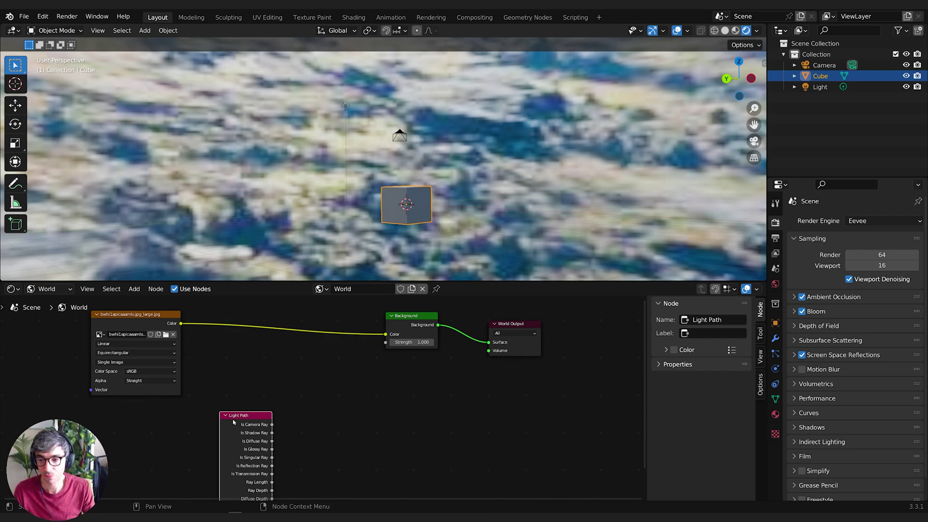
left_click_drag(254, 433, 244, 415)
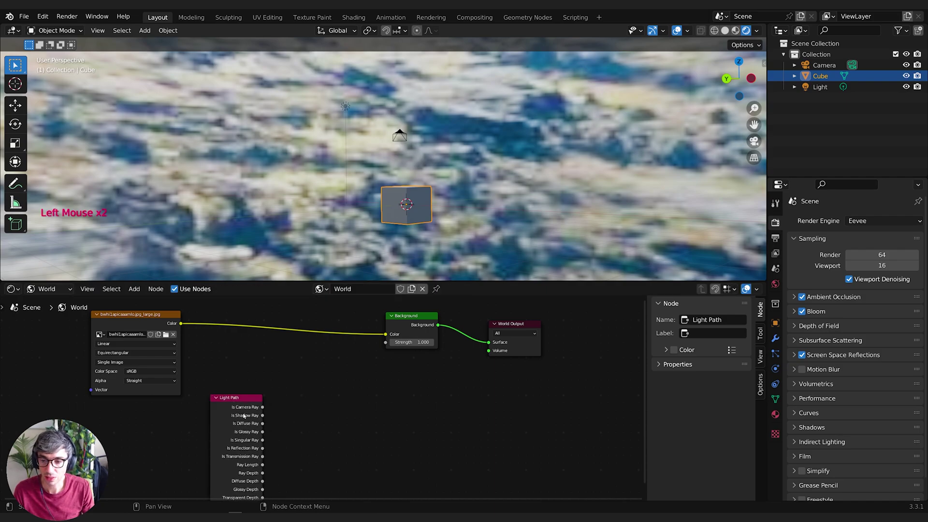
Add a MixRGB node between the Light Path and Background nodes.
key("shift+a")
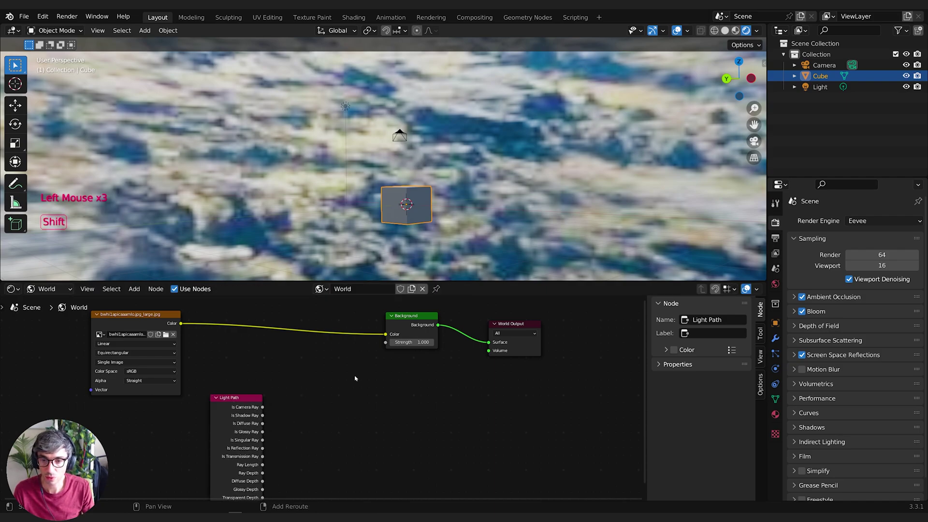
left_click(283, 376)
type("mix")
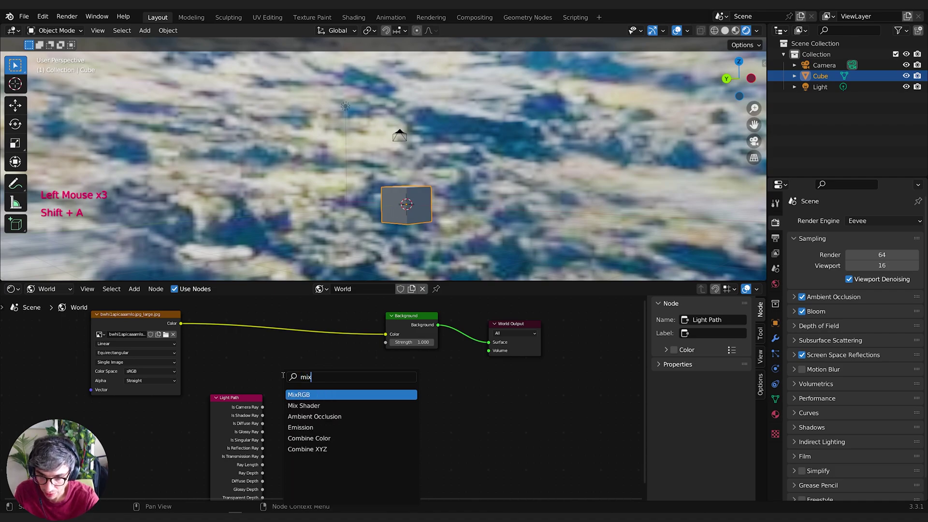
key("Return")
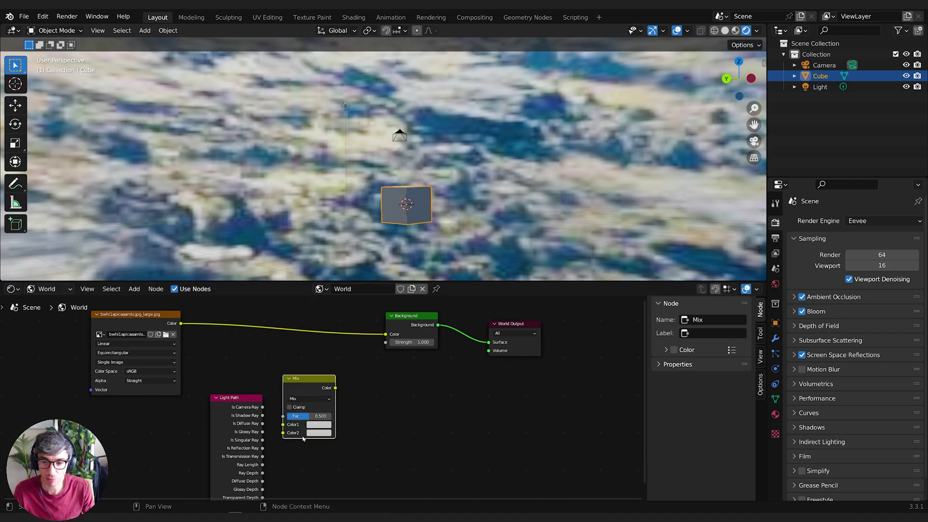
left_click(284, 356)
Connect the Light Path's Is Camera Ray output to the Mix node's Fac input and space the two nodes apart.
left_click_drag(262, 407, 284, 396)
left_click_drag(306, 358, 312, 355)
left_click_drag(241, 398, 224, 399)
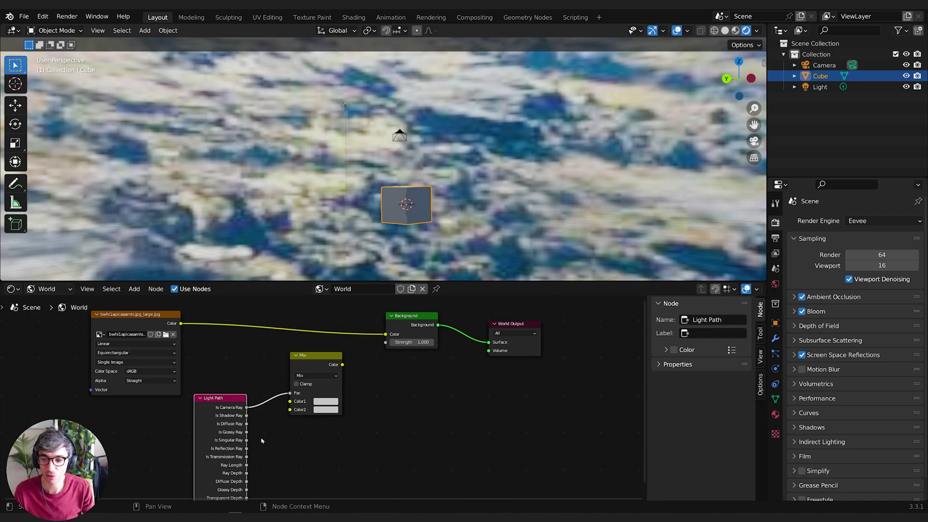
Connect the environment texture's color to the Mix node's Color2 and set Color1 to black.
left_click(179, 327)
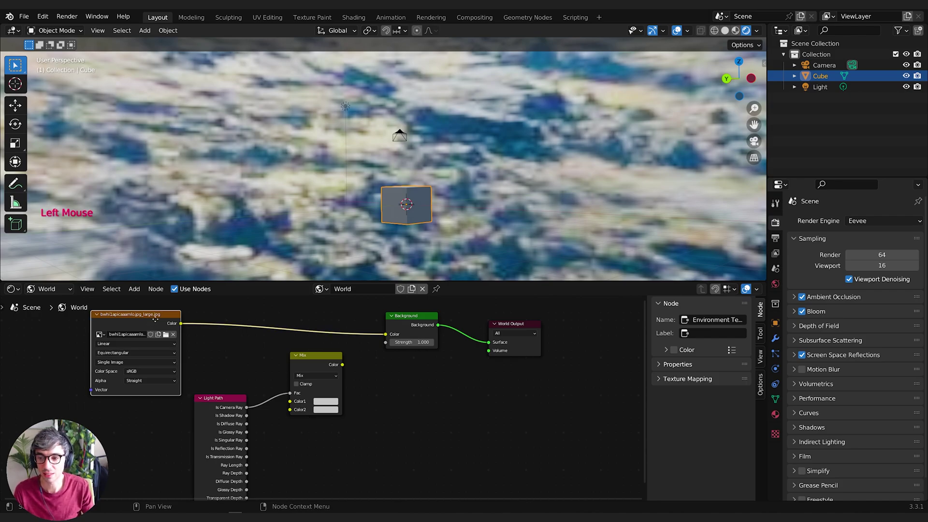
left_click_drag(180, 327, 290, 410)
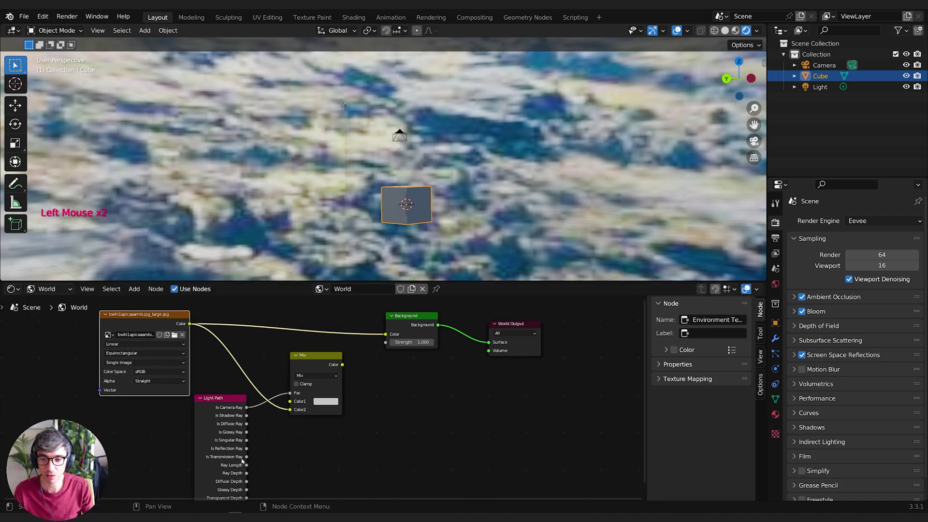
left_click(334, 402)
left_click(381, 347)
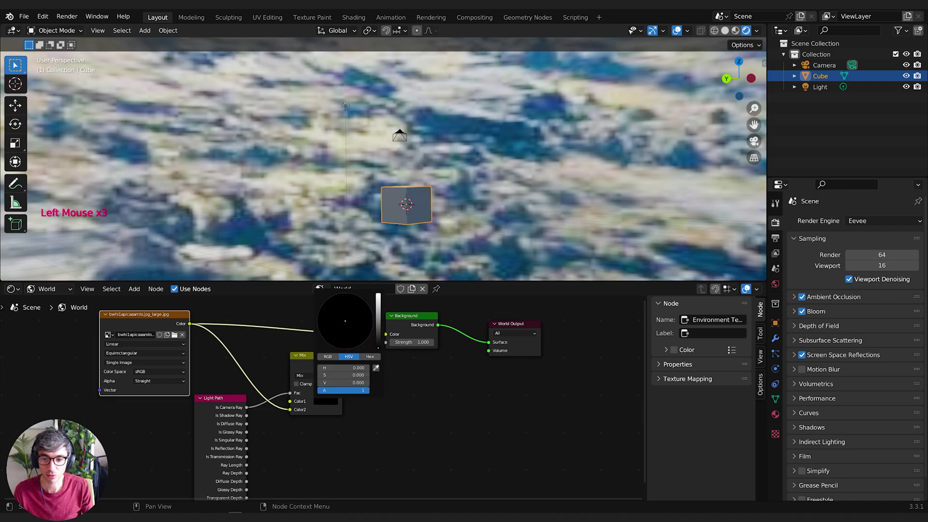
Connect the Mix output to the Background's Color and move the environment texture link from Color2 to Color1.
left_click_drag(342, 364, 383, 340)
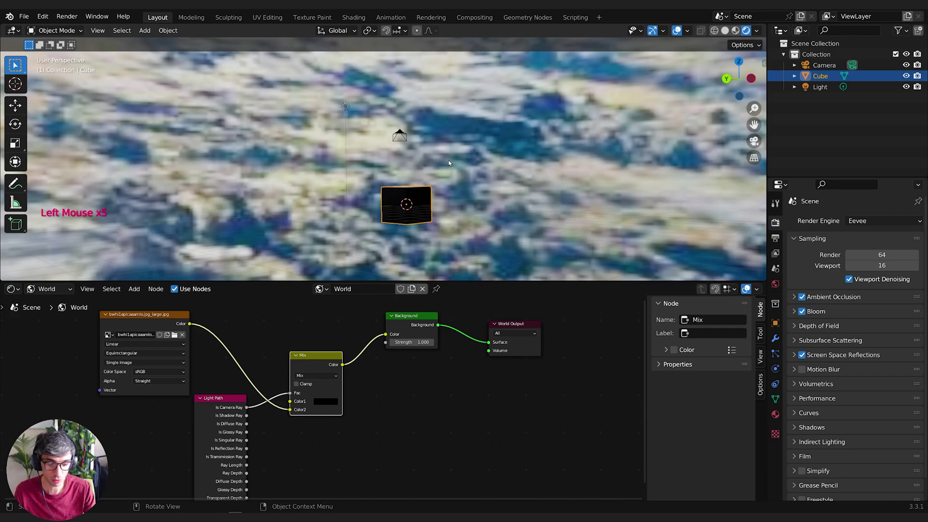
key("KP_0")
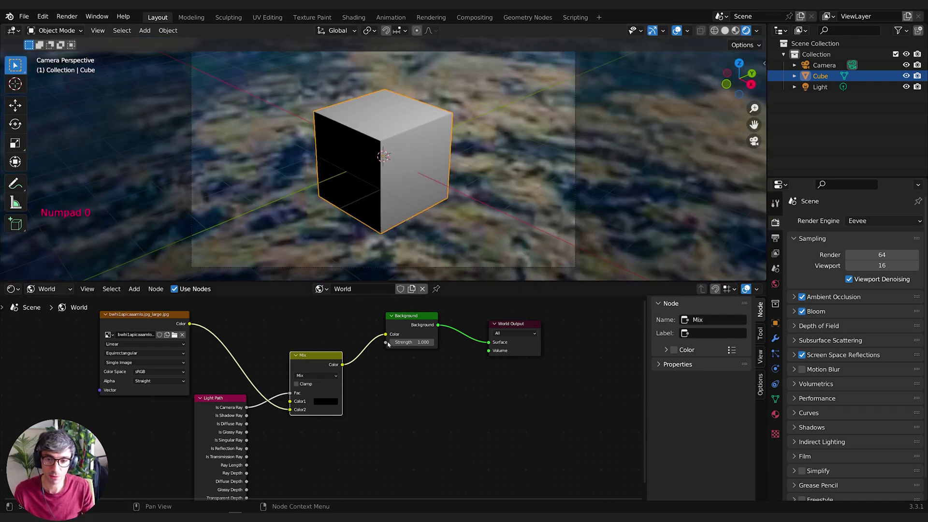
left_click_drag(289, 410, 289, 401)
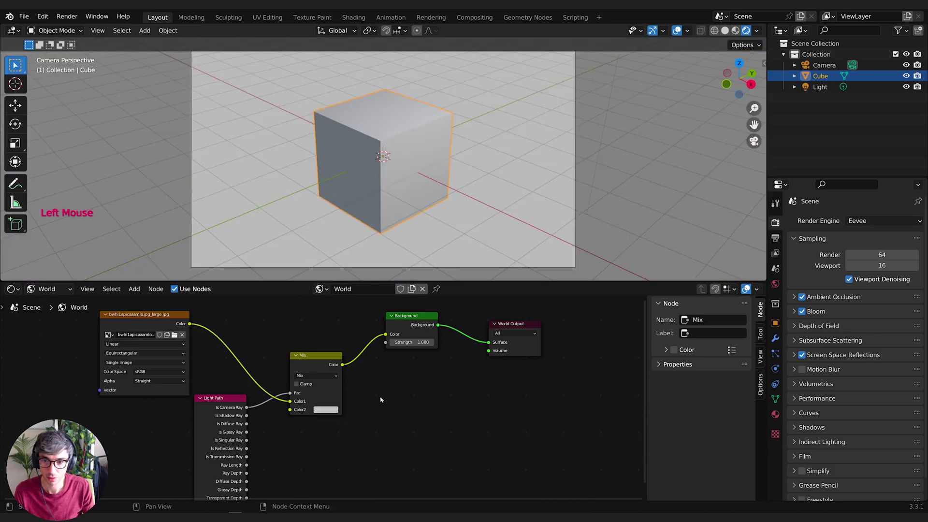
Set the Mix node's Color2 to black.
left_click(332, 409)
left_click_drag(356, 388, 313, 388)
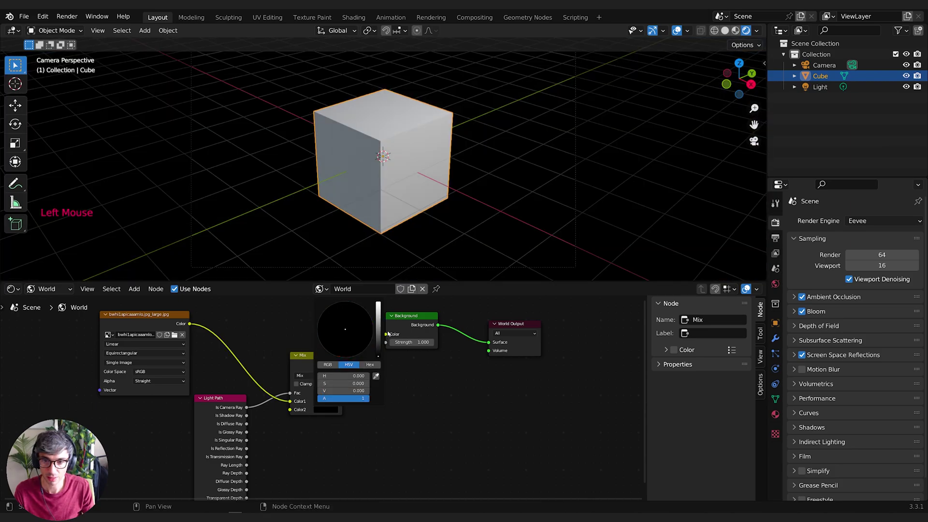
left_click(405, 184)
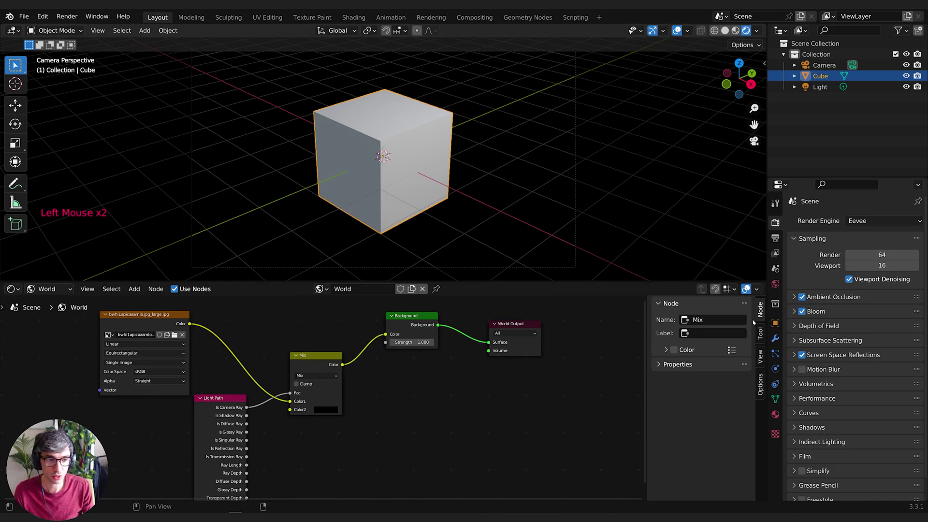
Give the cube's material a black base color, a roughness of 0.016 and a sheen tint of 0.092.
left_click(775, 414)
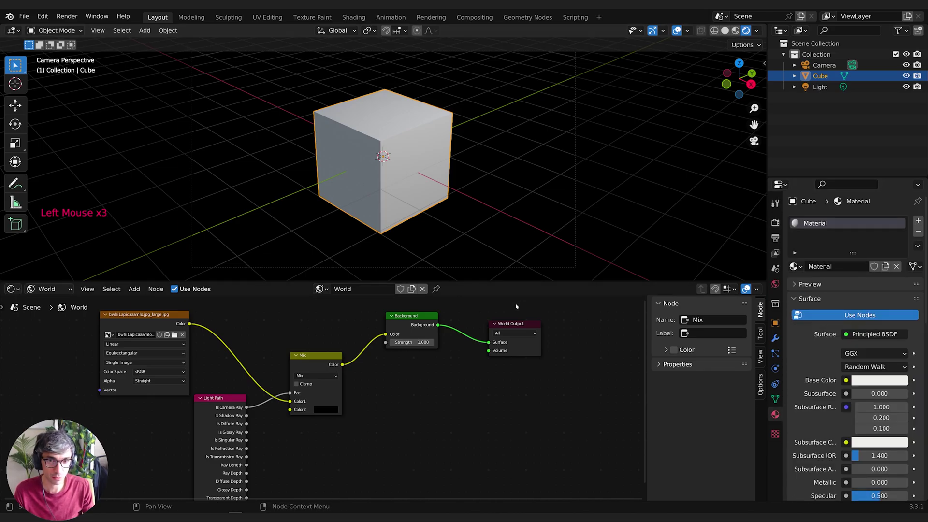
scroll(831, 396, "down", 1)
scroll(831, 396, "down", 3)
left_click(879, 432)
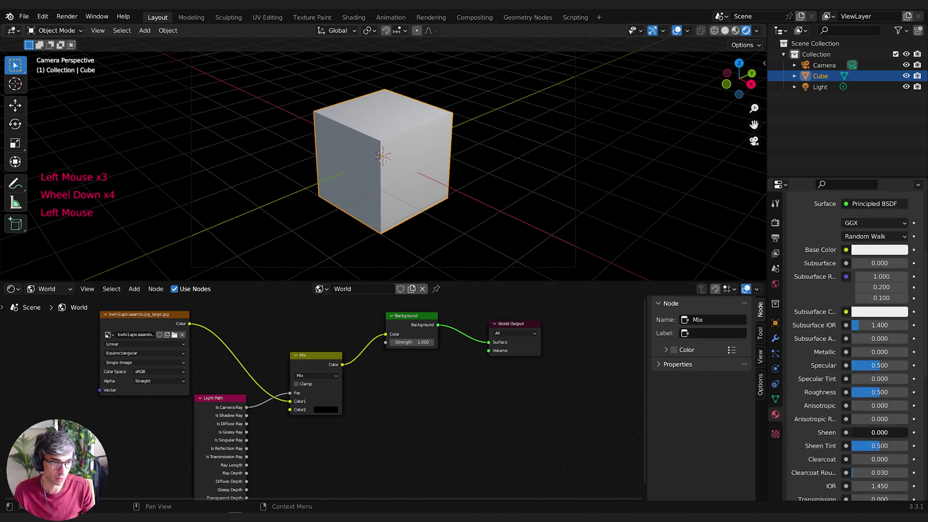
left_click(879, 445)
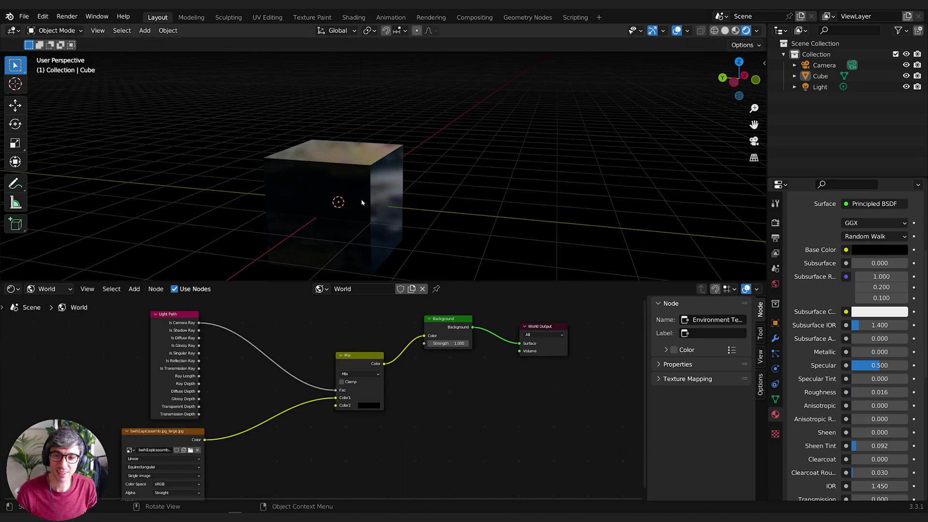
Switch the shader editor from World to Object shading and enlarge the 3D viewport above it.
middle_click_drag(361, 202, 429, 208)
scroll(369, 202, "down", 4)
middle_click(396, 211)
scroll(408, 210, "up", 2)
middle_click_drag(406, 242, 397, 250)
scroll(392, 251, "down", 3)
left_click(34, 291)
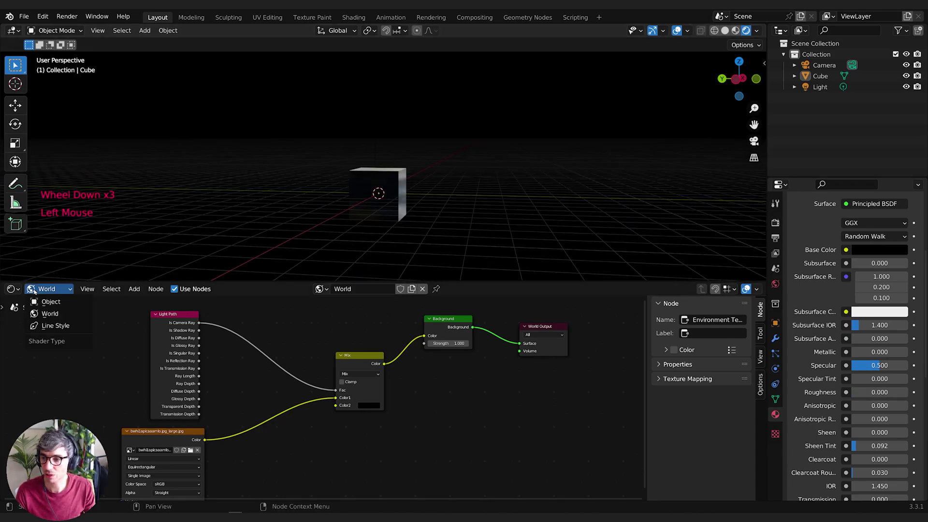
left_click(51, 301)
left_click_drag(226, 282, 240, 405)
middle_click_drag(357, 261, 406, 259, "shift")
scroll(419, 258, "down", 2)
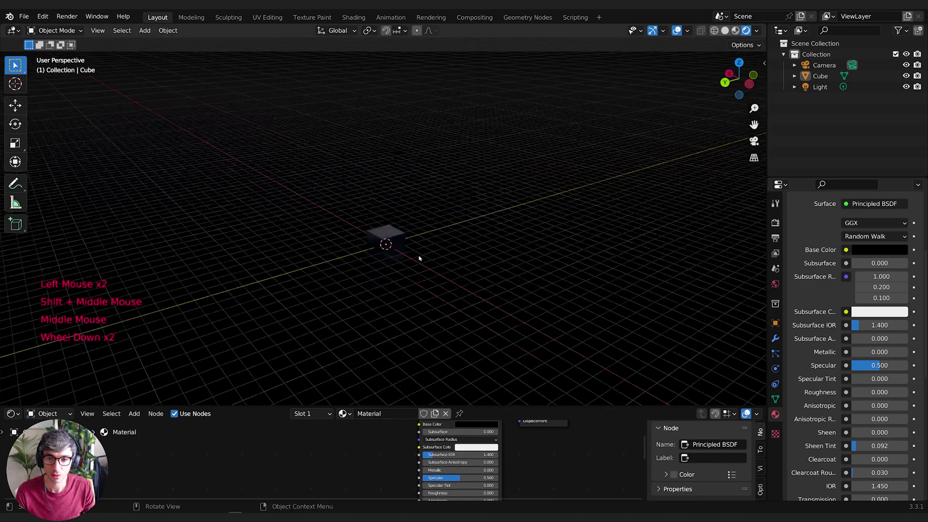
Delete the cube and all remaining objects from the scene.
left_click(398, 235)
key("x")
middle_click_drag(449, 232, 410, 227)
key("a")
key("x")
left_click(429, 213)
Add a torus and rotate it 90 degrees about the X axis so it stands upright.
middle_click_drag(411, 227, 408, 235)
key("shift+a")
mouse_move(409, 236)
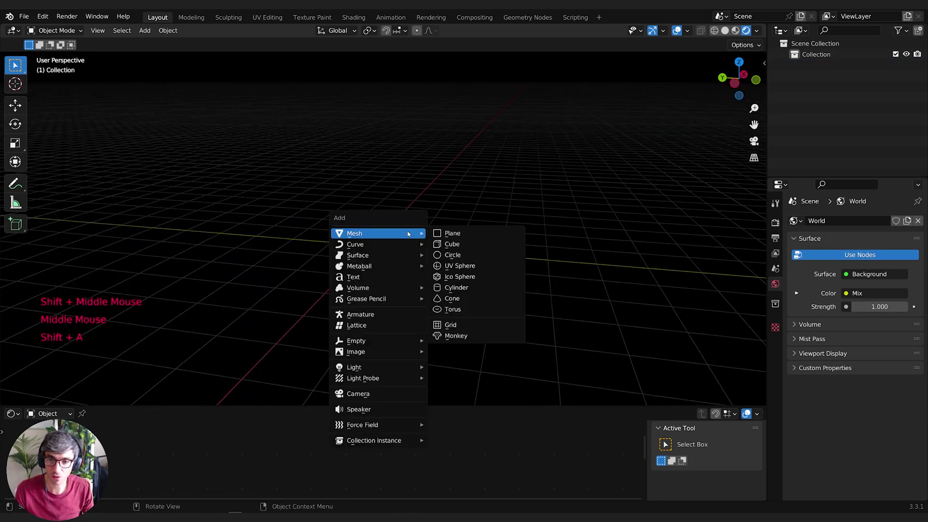
left_click(454, 309)
key("r")
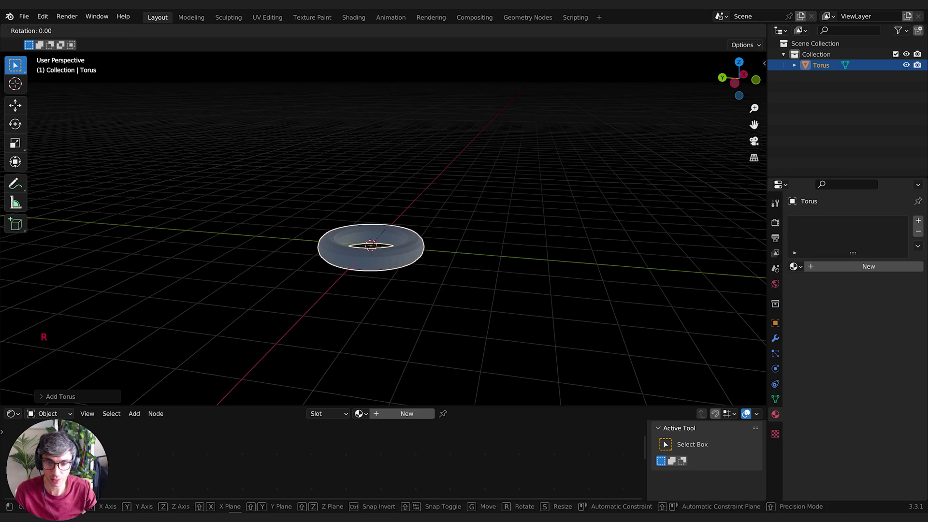
key("x")
key("9")
key("0")
key("Return")
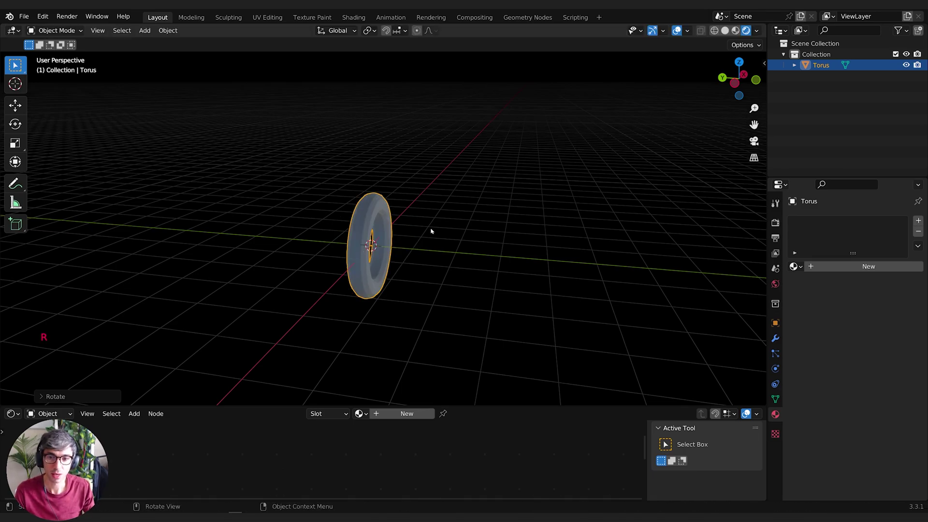
Scale the torus up and enter Edit Mode on it.
middle_click_drag(448, 248, 495, 245)
key("s")
left_click(371, 236)
key("Tab")
left_click(462, 244)
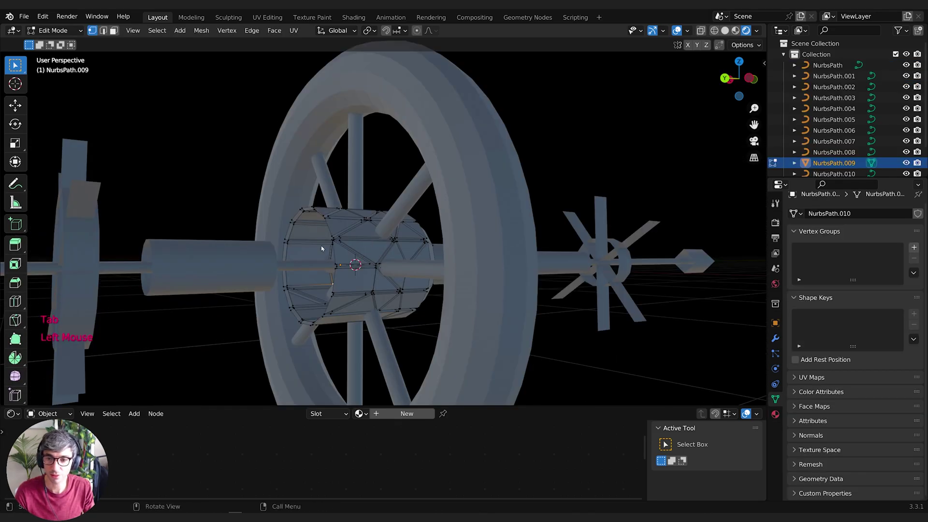
Turn off Tab for Pie Menu in the keymap preferences and close the preferences.
key("Tab")
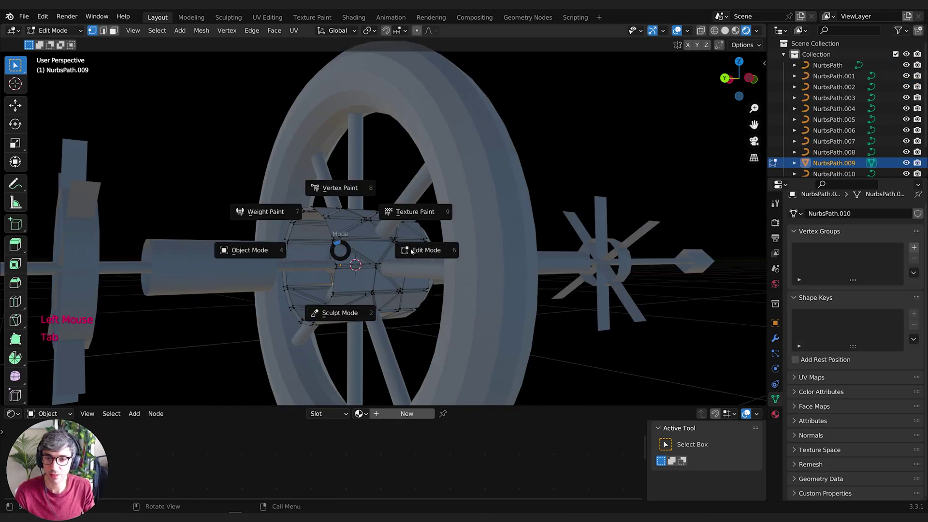
left_click(345, 255)
left_click(43, 17)
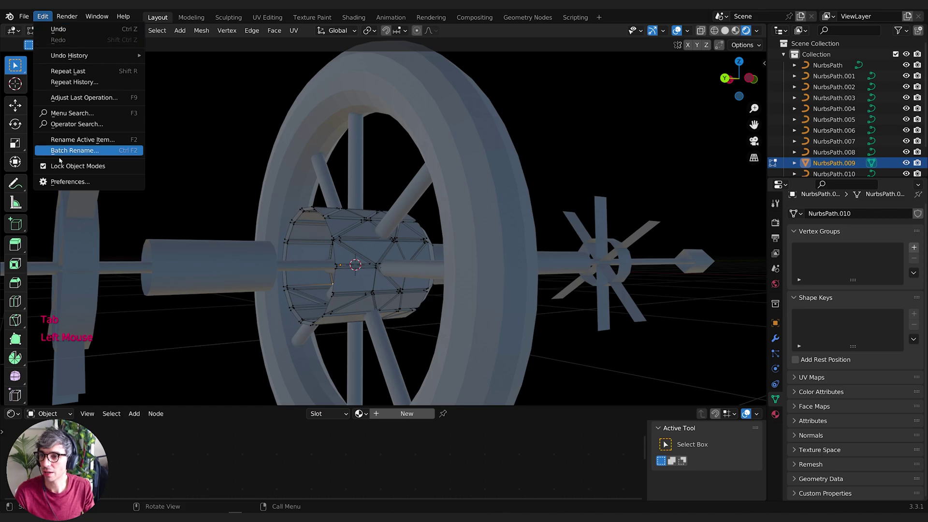
left_click(66, 181)
left_click(21, 186)
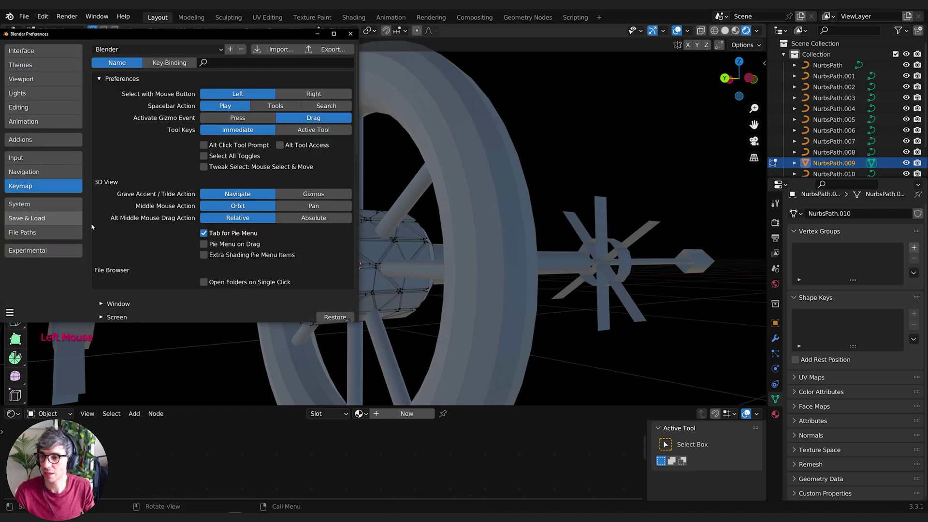
left_click(204, 234)
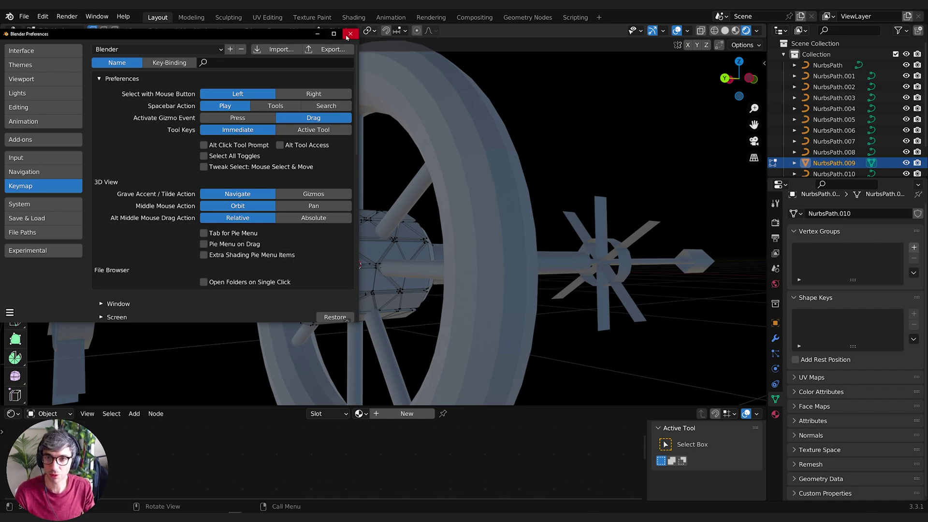
left_click(350, 33)
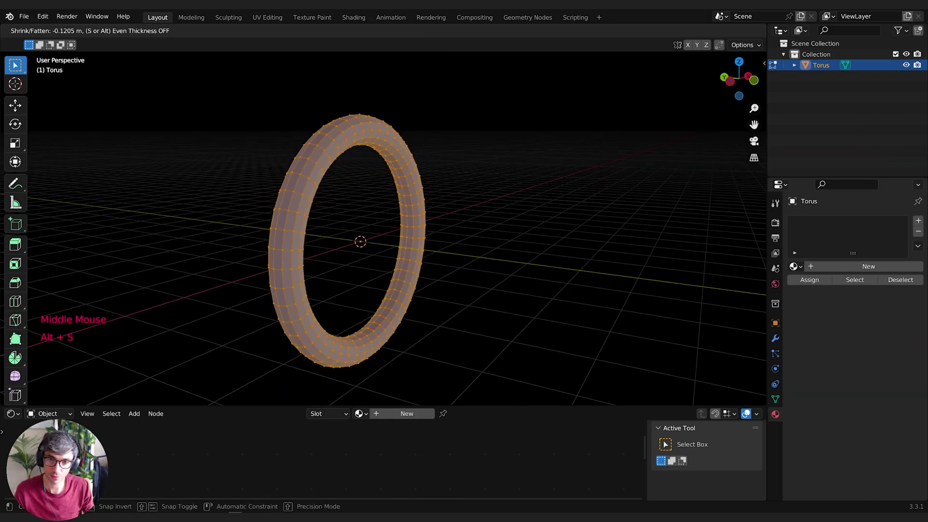
Adjust the thickness of the torus's tube with Shrink/Fatten and return to Object Mode.
left_click(434, 241)
key("alt+s")
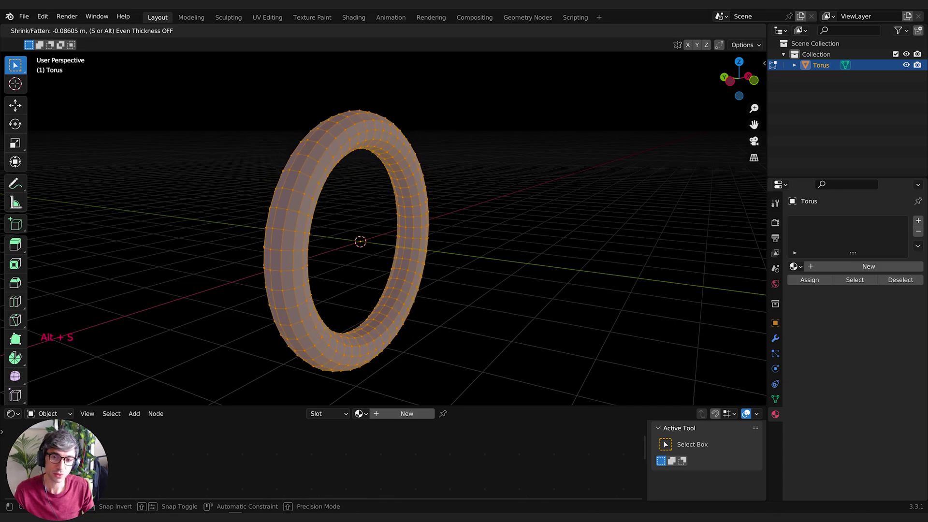
left_click(566, 183)
mouse_move(530, 192)
middle_mouse_down()
mouse_move(341, 169)
mouse_move(380, 185)
mouse_move(553, 172)
mouse_move(532, 175)
middle_mouse_up()
key("alt+s")
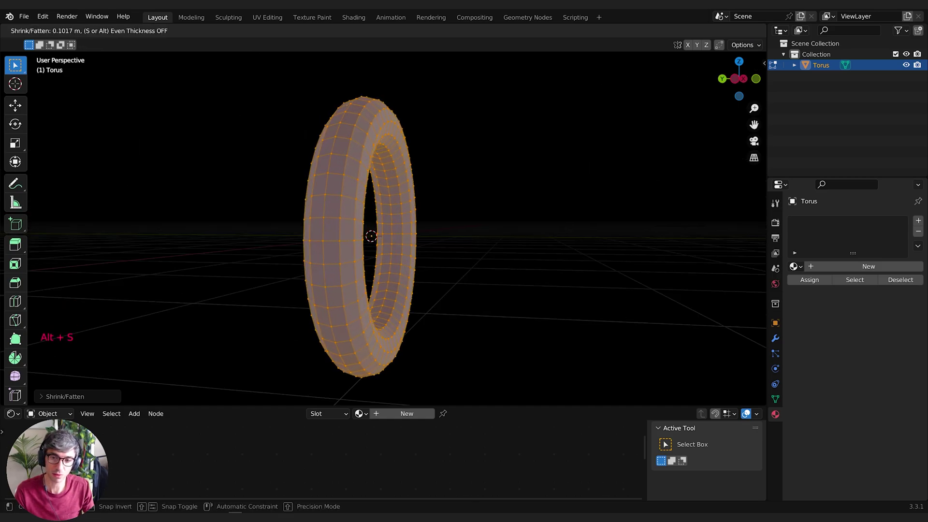
left_click(602, 176)
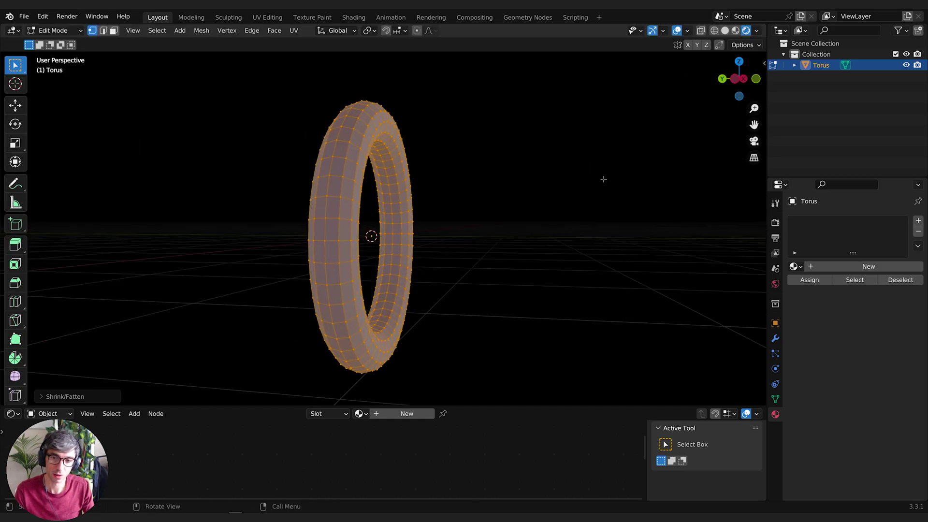
middle_click_drag(603, 176, 508, 204)
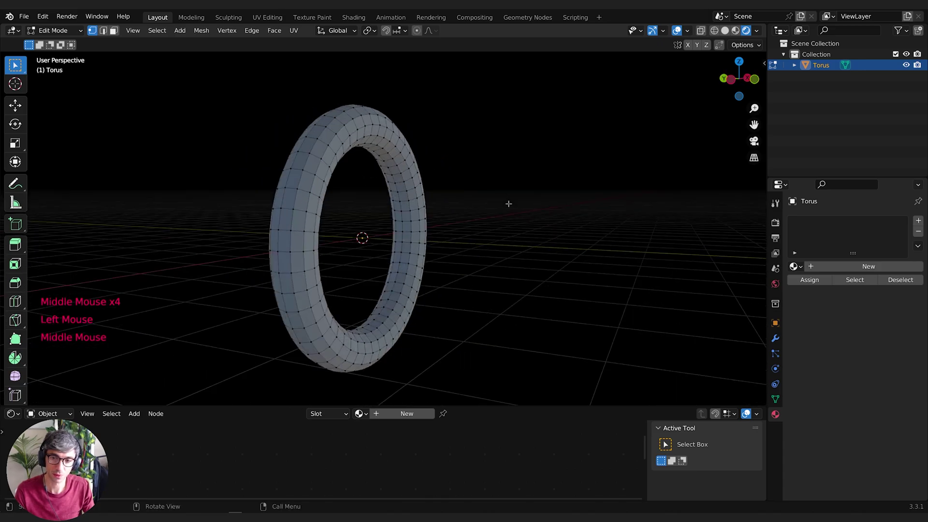
key("Tab")
Add a path curve at the torus's center and rotate it about the Z axis to lie along the Y axis.
mouse_move(400, 209)
middle_mouse_down()
mouse_move(373, 209)
mouse_move(385, 217)
middle_mouse_up()
scroll(373, 209, "down", 1)
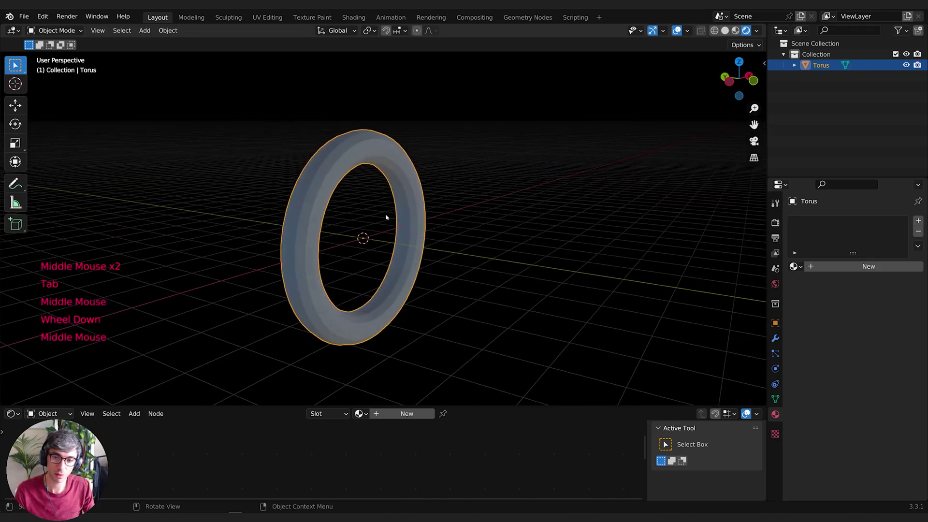
scroll(441, 243, "down", 1)
middle_click_drag(441, 243, 394, 243)
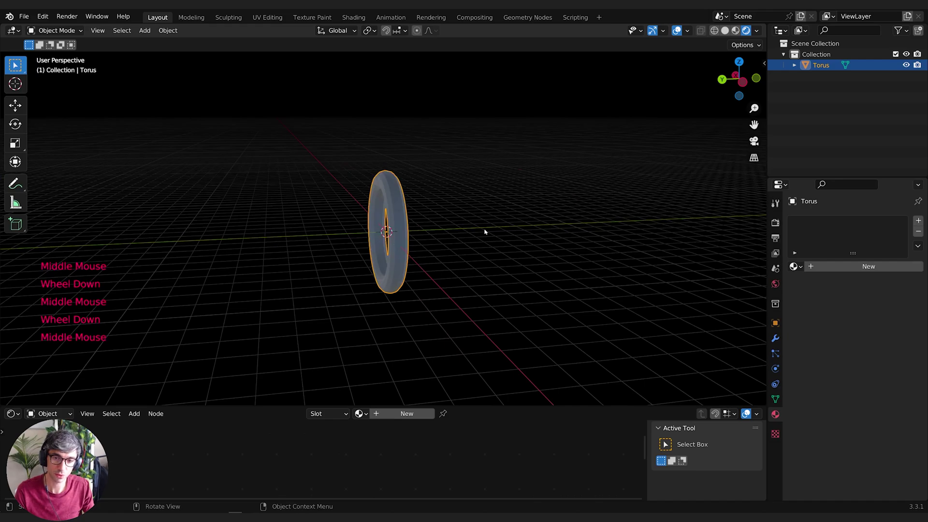
key("shift+a")
mouse_move(488, 230)
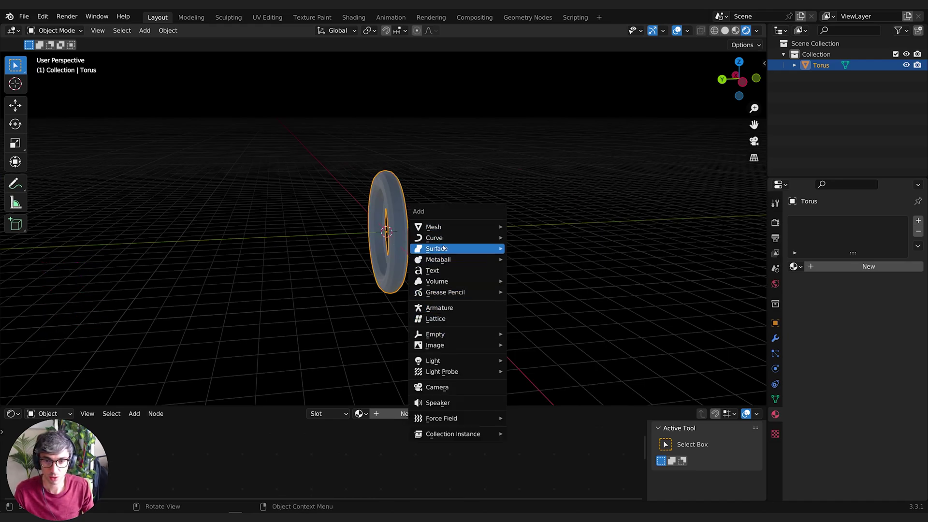
left_click(533, 286)
middle_click_drag(524, 278, 473, 256)
key("r")
key("z")
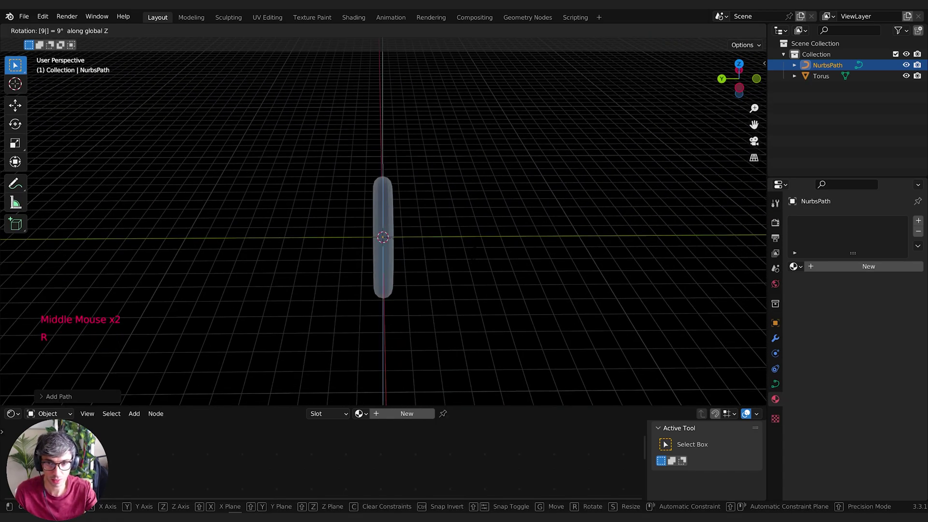
key("Return")
Stretch the path's points along the global Y axis in Edit Mode to make a long axle through the torus.
scroll(474, 256, "up", 1)
scroll(474, 257, "down", 1)
middle_click_drag(474, 257, 466, 196)
key("Tab")
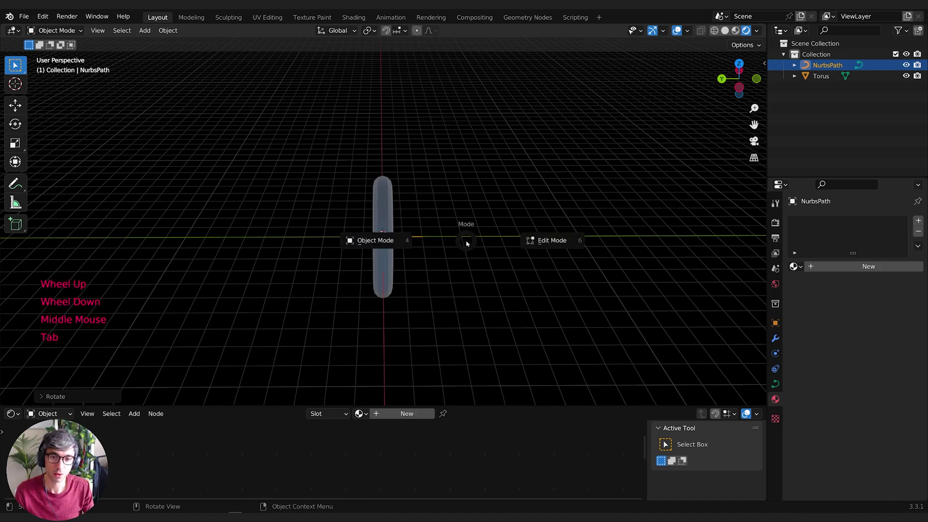
scroll(407, 229, "down", 2)
key("s")
key("y")
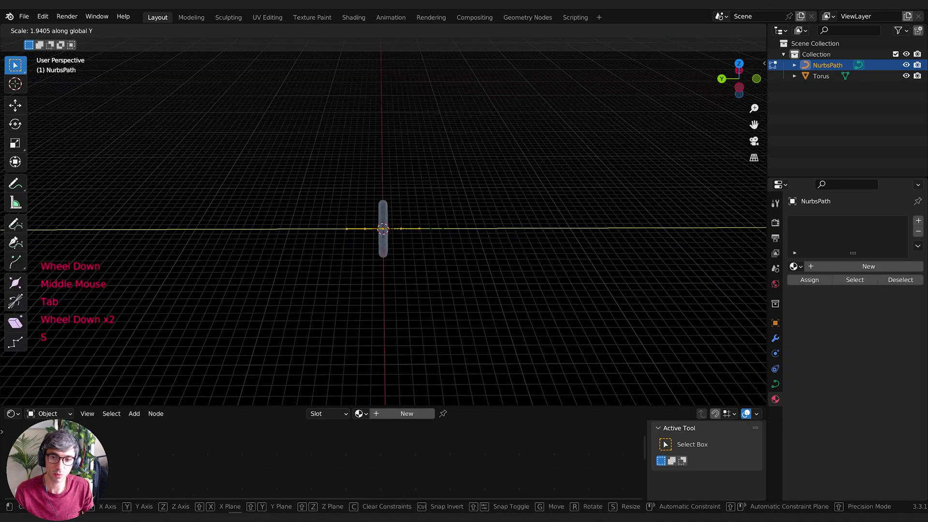
left_click(451, 244)
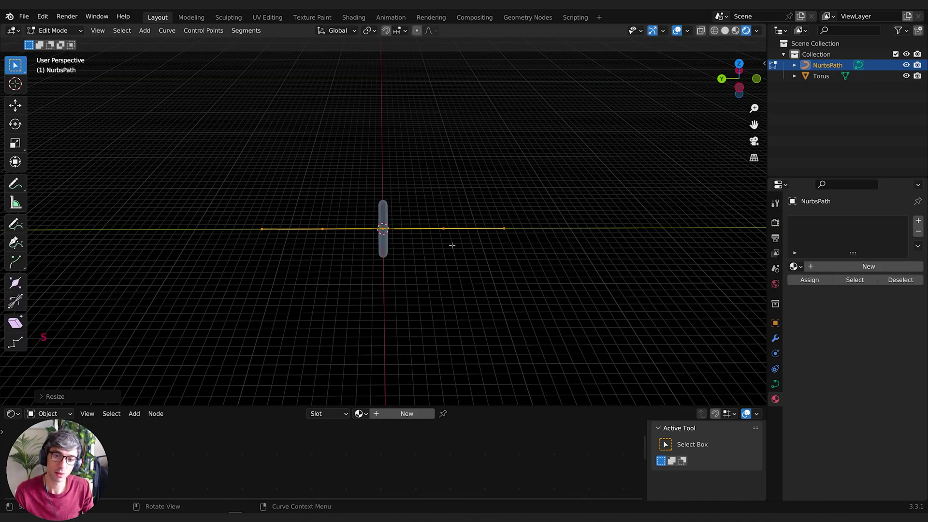
Move the path's points along the Y axis and return to Object Mode.
key("g")
key("y")
left_click(490, 240)
middle_click_drag(435, 251, 492, 236)
scroll(418, 238, "up", 3)
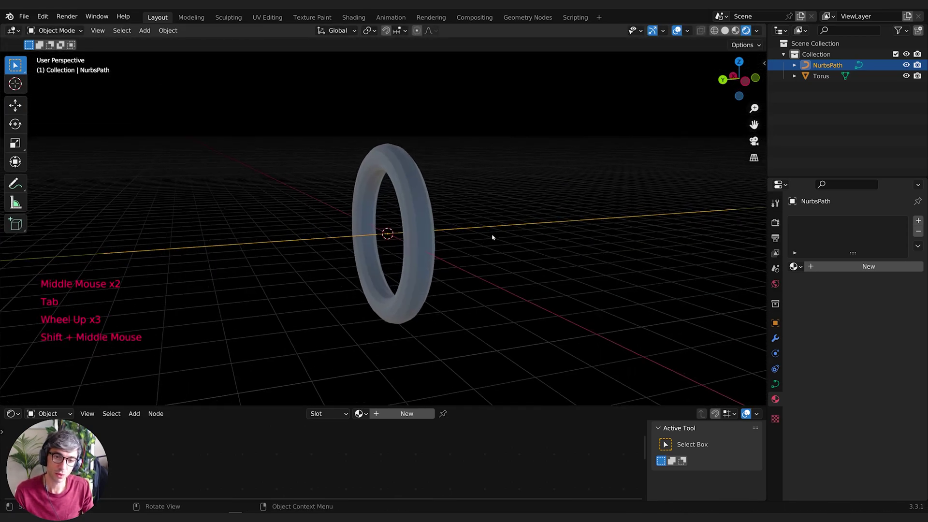
Give the path a round bevel with a depth of 0.19 m.
left_click(775, 385)
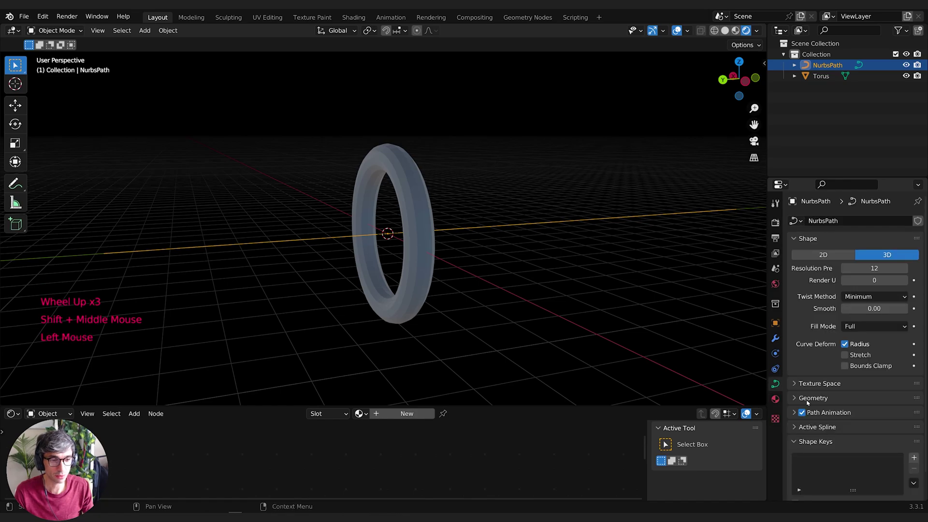
left_click(807, 397)
scroll(800, 401, "down", 3)
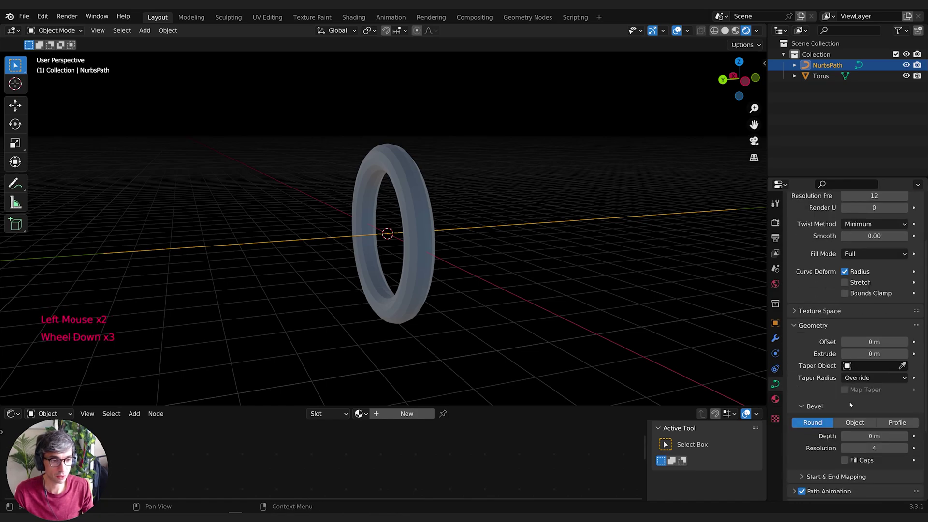
scroll(831, 425, "down", 3)
left_click_drag(874, 378, 885, 379)
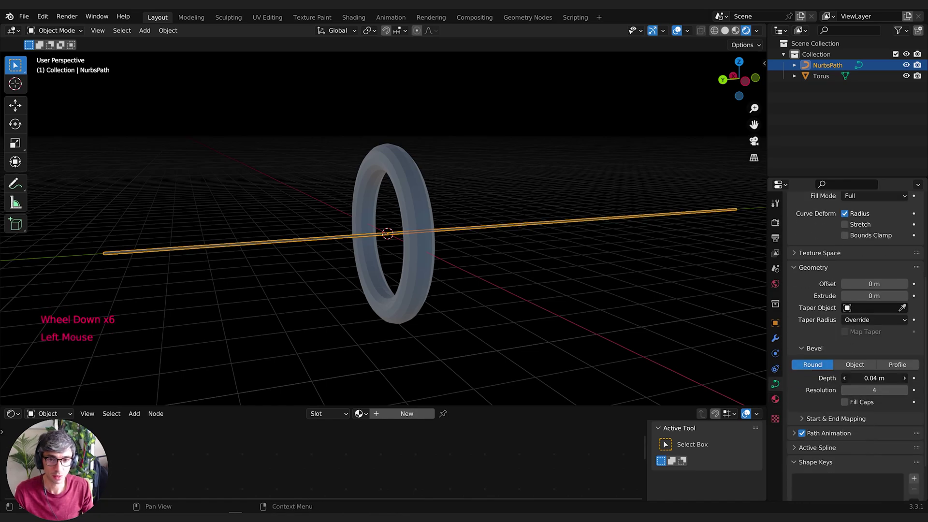
Duplicate the beveled path in place and rotate the copy 90 degrees about the X axis.
middle_click_drag(602, 235, 483, 260)
left_click(543, 296)
scroll(474, 268, "down", 2)
scroll(552, 275, "up", 1, "shift")
middle_click_drag(483, 261, 410, 248)
scroll(410, 248, "up", 1)
middle_click_drag(410, 213, 435, 227, "shift")
middle_click_drag(435, 227, 569, 269)
left_click(414, 279)
key("shift+d")
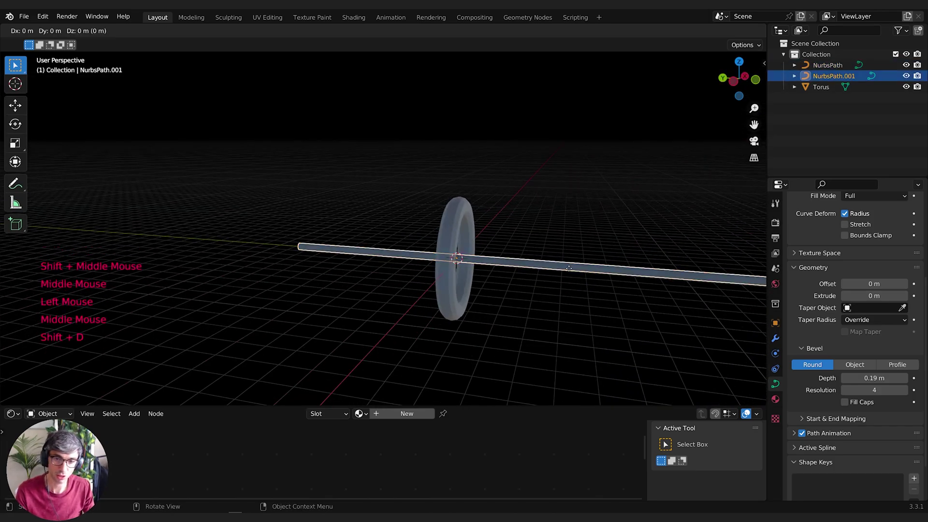
right_click(569, 272)
type("r")
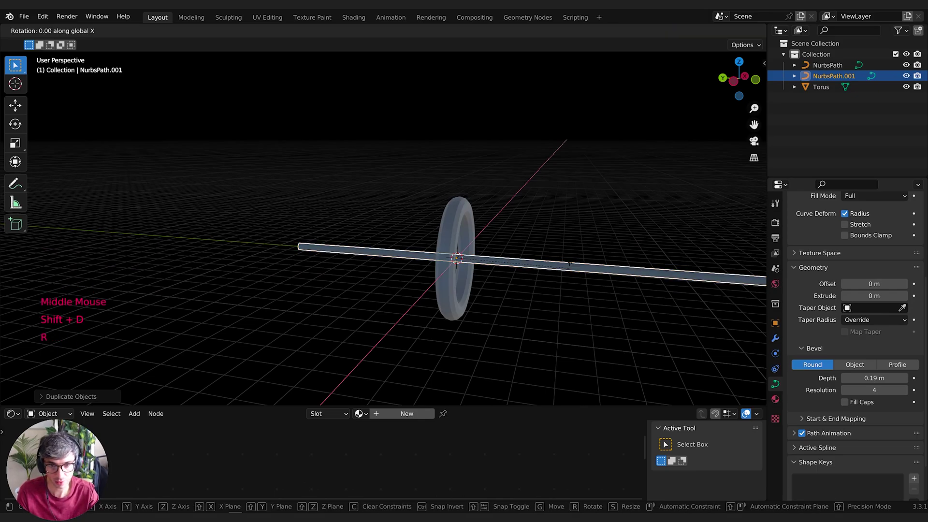
type("90")
key("Return")
Shorten the upright path by scaling its points along the global Z axis in Edit Mode.
middle_click_drag(578, 281, 529, 265)
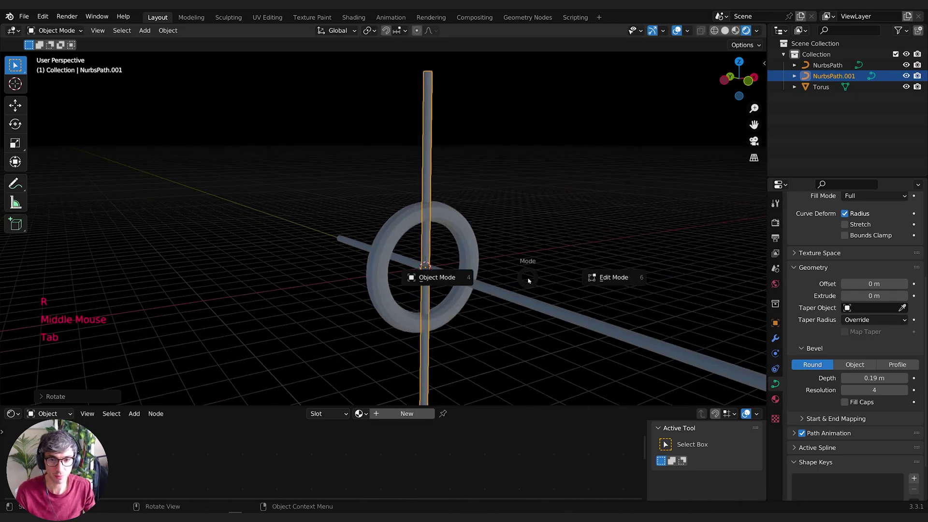
key("Tab")
scroll(580, 238, "down", 2)
key("s")
key("z")
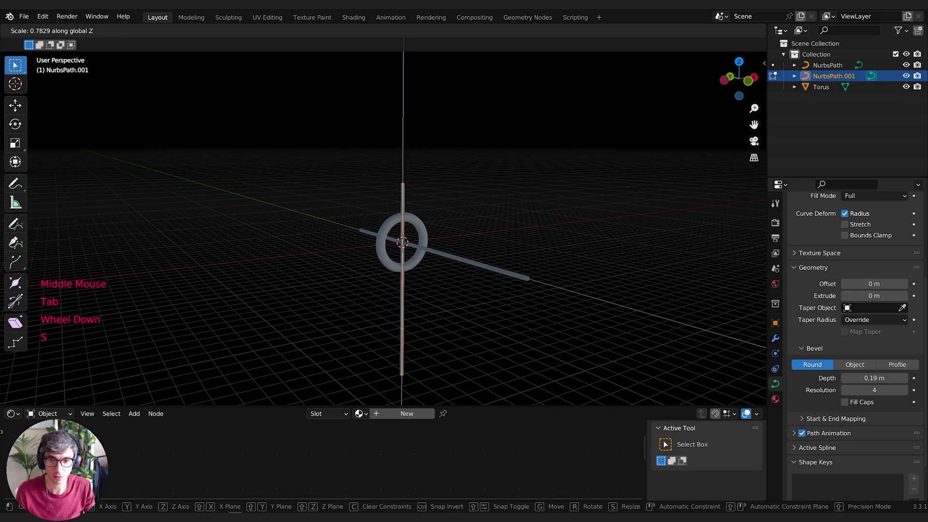
left_click(478, 244)
Move the upright path's points up along Z and scale them to fit as a spoke inside the torus.
key("g")
key("z")
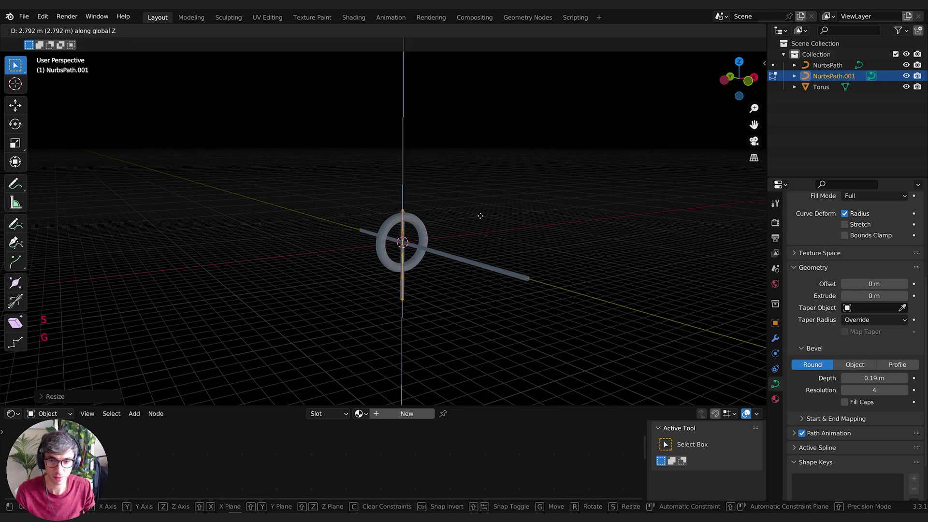
left_click(480, 215)
key("s")
key("z")
left_click(480, 221)
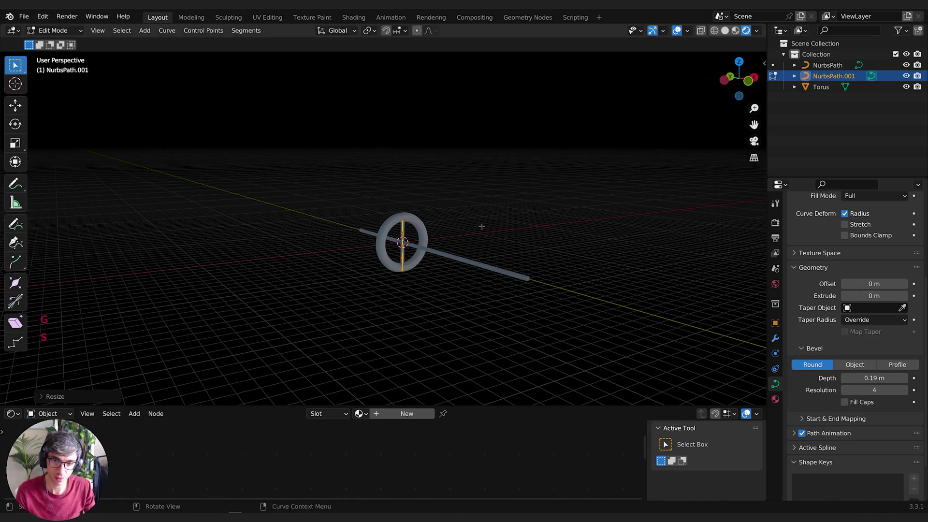
Duplicate the spoke's points in place in Edit Mode.
scroll(503, 237, "up", 3)
middle_click_drag(508, 245, 498, 256, "shift")
middle_click_drag(498, 256, 579, 239)
scroll(566, 248, "down", 2)
key("g")
left_click(544, 242)
key("shift+d")
left_click(579, 240)
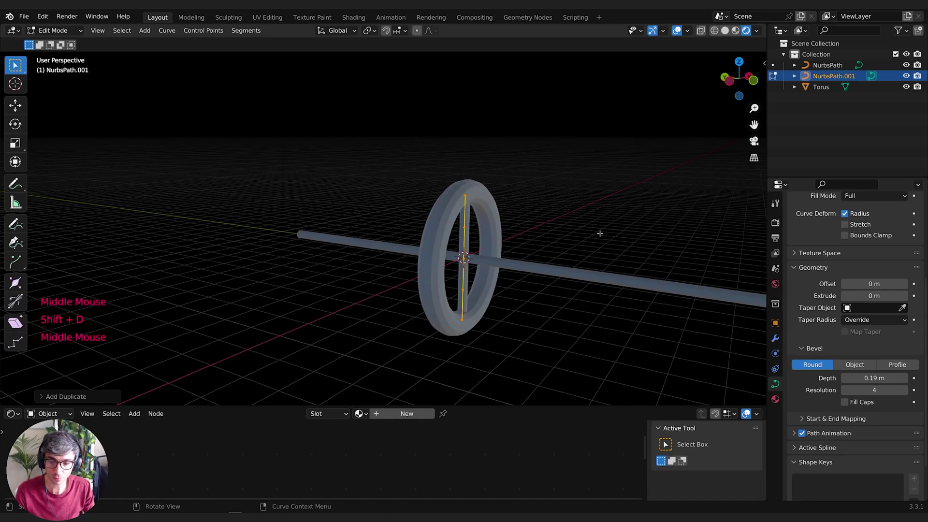
Rotate the duplicated spoke 90 degrees about the global Y axis to form a cross.
key("r")
type("y")
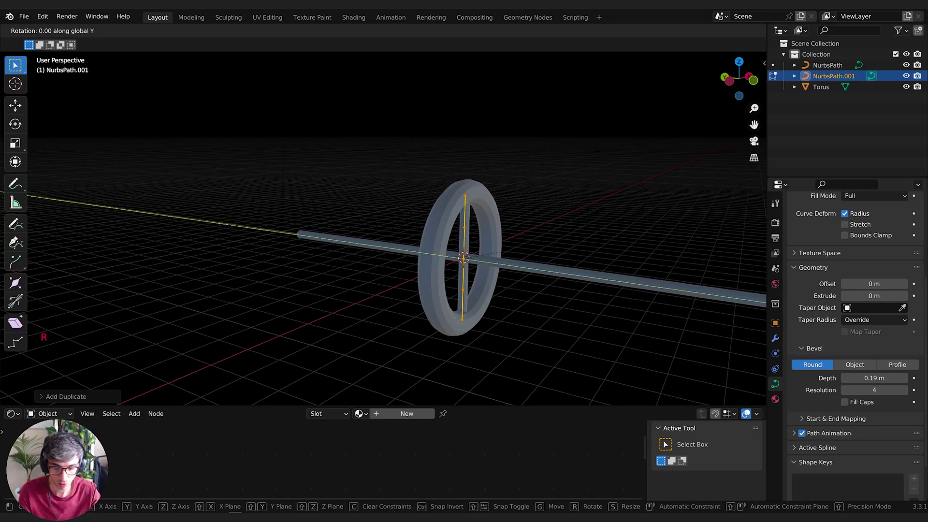
type("980")
key("BackSpace")
key("BackSpace")
type("0")
key("Return")
middle_click_drag(598, 232, 554, 252)
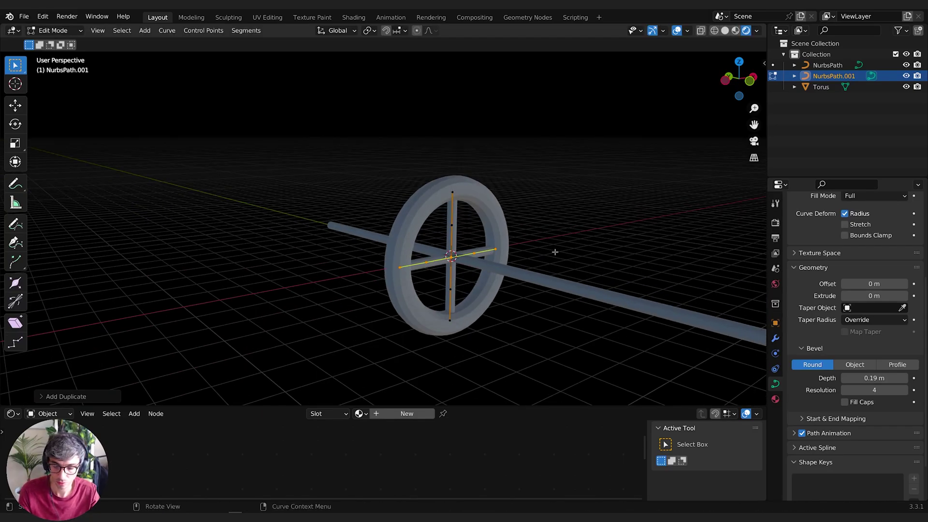
Add two diagonal spokes by rotating in-place copies about the wheel's center, giving the wheel eight arms.
key("r")
key("Return")
scroll(553, 248, "down", 1)
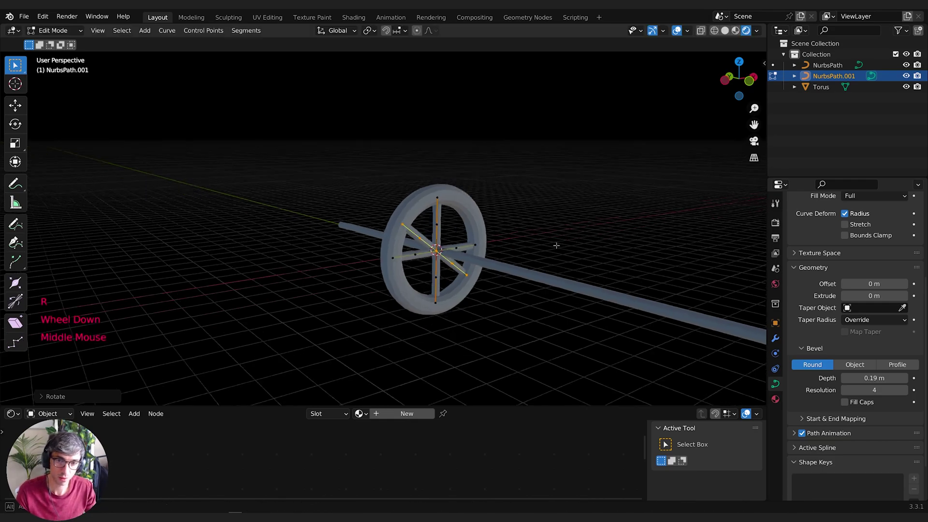
middle_click_drag(553, 248, 528, 249)
key("shift+d")
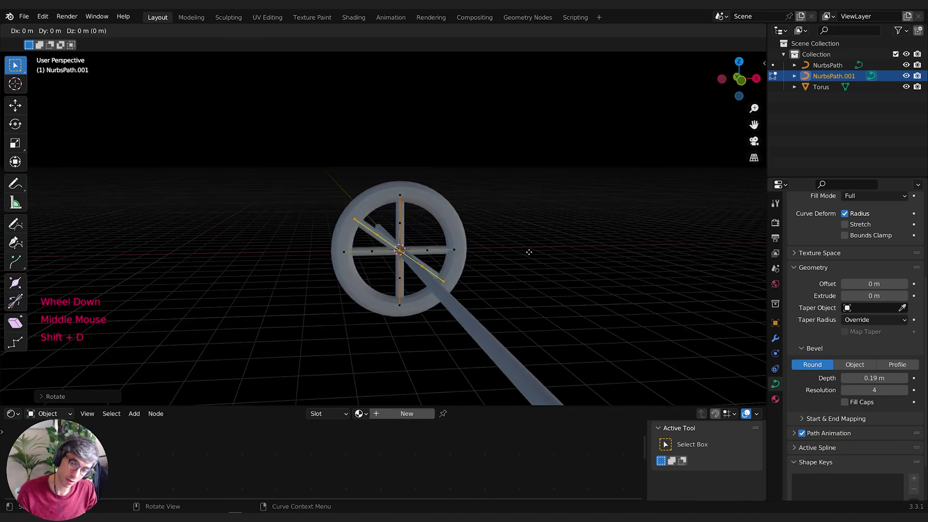
type("0")
key("Return")
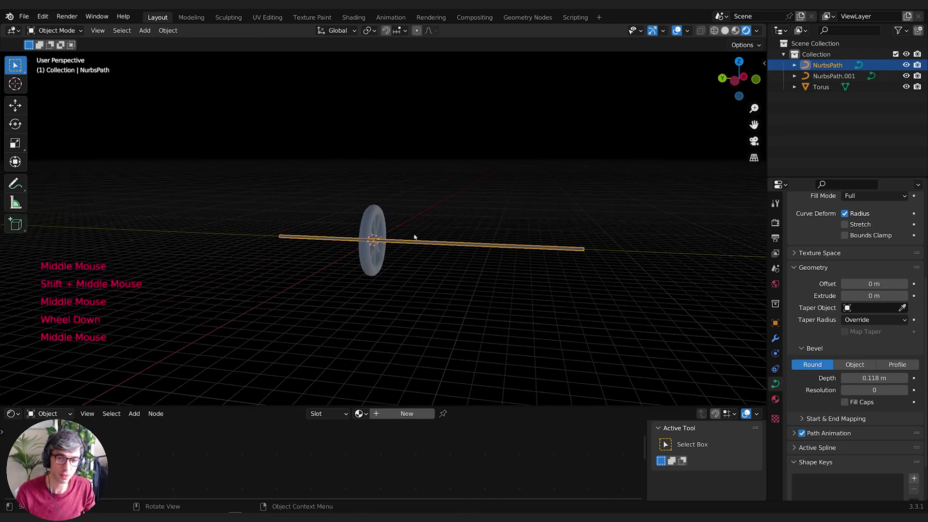
Duplicate the long axle path in place and scale the copy down.
middle_click_drag(414, 236, 565, 254)
key("Tab")
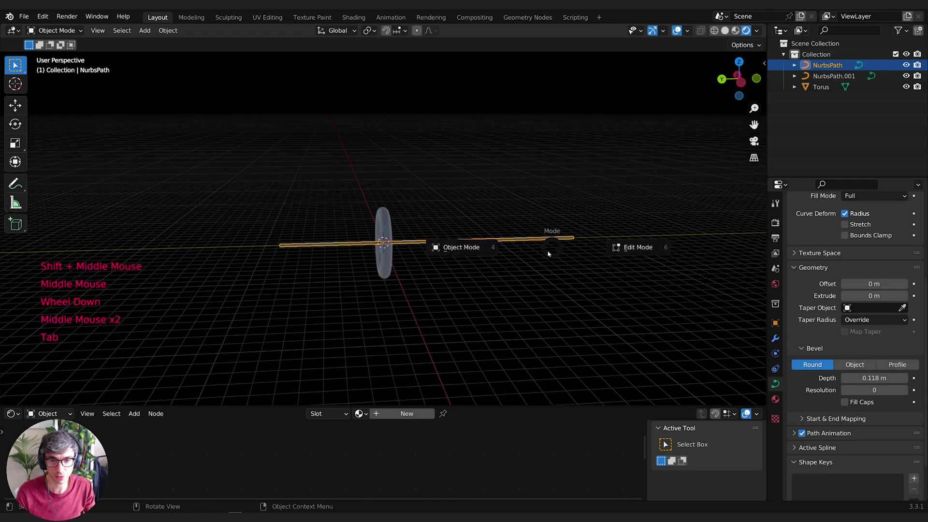
key("shift+d")
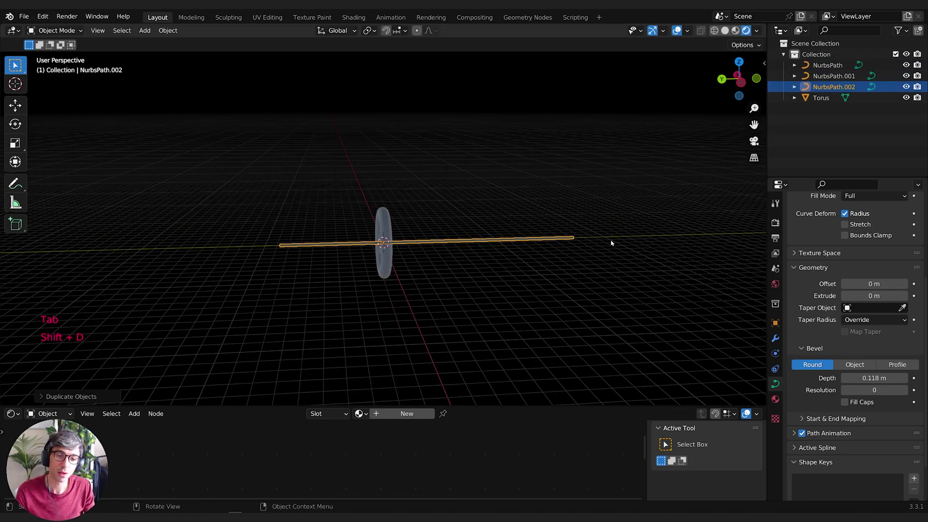
key("s")
left_click(493, 244)
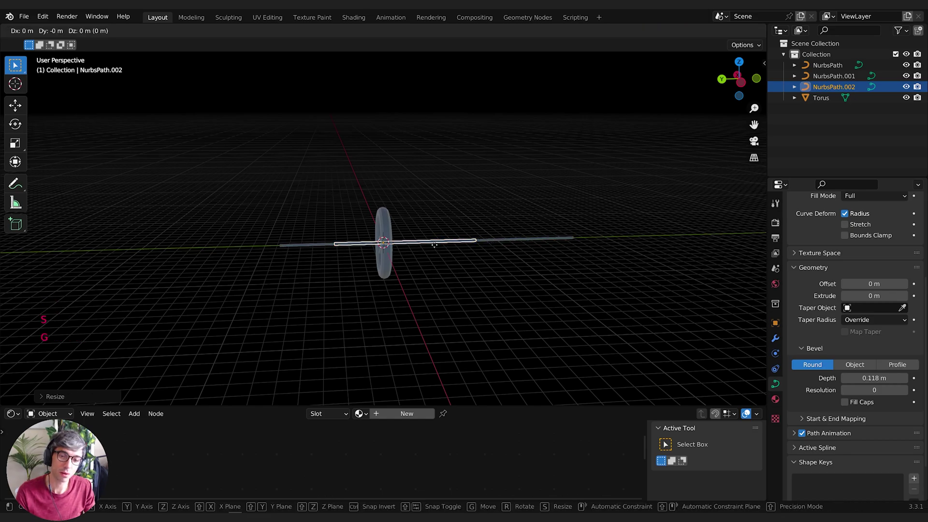
Move the smaller path copy along the Y axis to one side of the wheel and shrink it to a short segment.
key("g")
key("y")
left_click(491, 245)
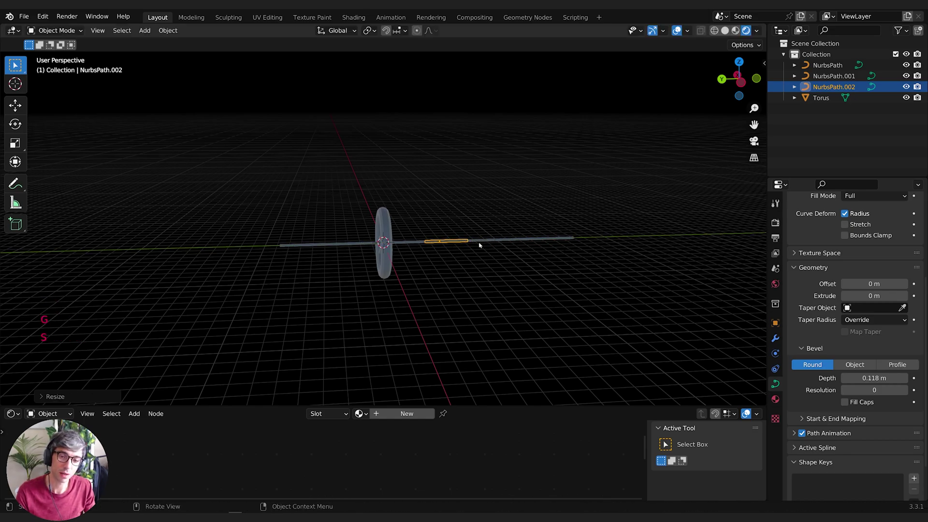
Thicken the short segment with a round bevel depth of 0.568 m and a bevel resolution of 5.
middle_click_drag(490, 245, 497, 263)
scroll(503, 266, "up", 2)
left_click_drag(874, 377, 898, 378)
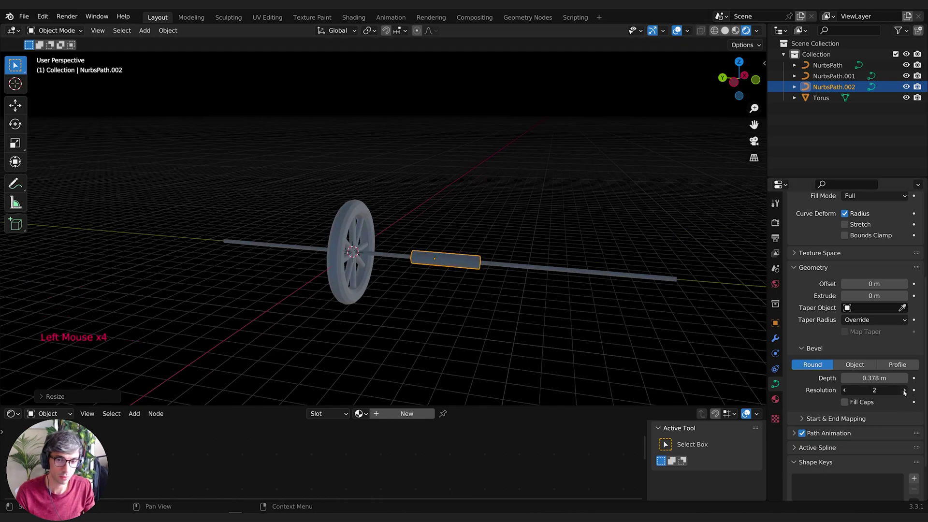
middle_click_drag(618, 293, 483, 265)
scroll(386, 283, "up", 1)
scroll(385, 284, "up", 1, "shift")
scroll(483, 266, "down", 2)
middle_click_drag(483, 266, 465, 263)
Duplicate the thick segment, place the copy next to it along the axle, and set its bevel depth to 0.378 m.
key("shift+d")
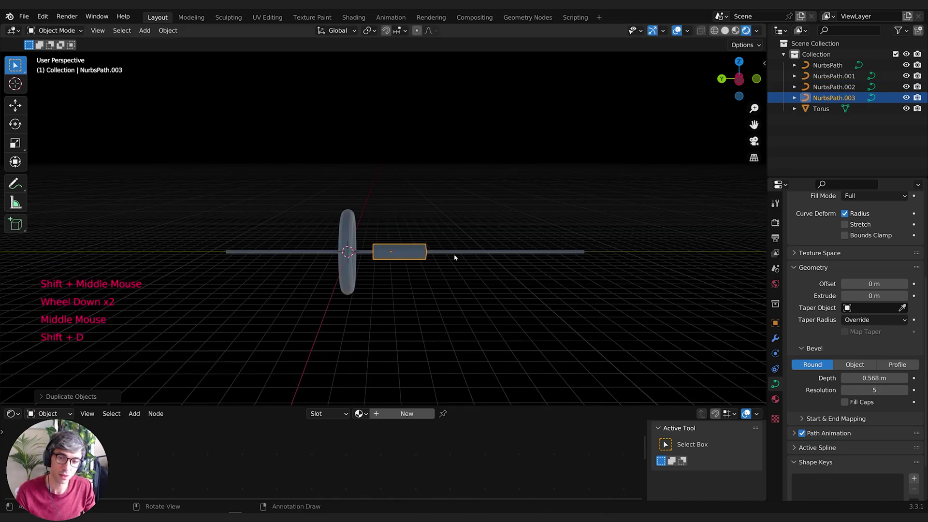
key("g")
left_click(502, 262)
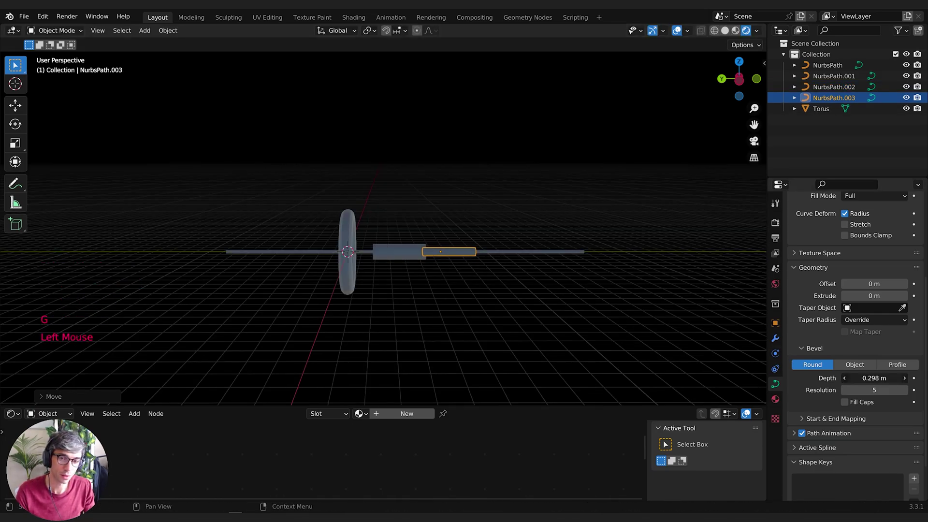
middle_click_drag(502, 262, 518, 291)
Duplicate the thinner segment, move the copy about 8 m along Y toward the axle's end, and set its bevel depth to 0.508 m.
key("shift+d")
key("g")
key("y")
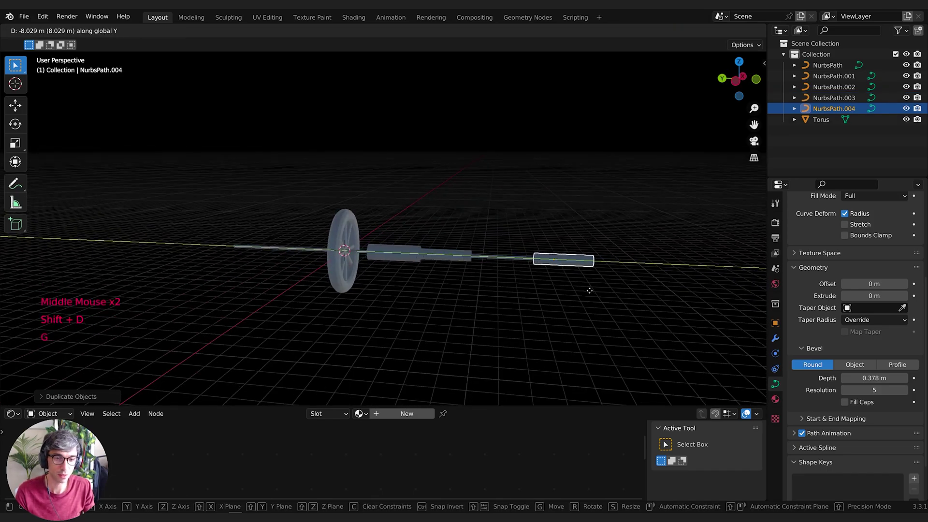
left_click(588, 290)
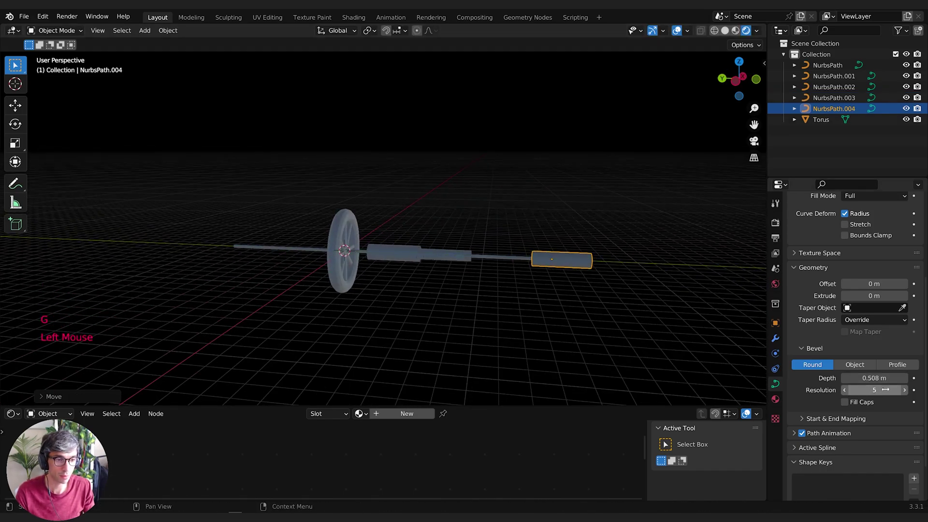
Set the end segment's bevel resolution to 0 and shorten its points along the global Y axis in Edit Mode.
middle_click_drag(631, 311, 528, 296)
scroll(528, 290, "up", 2)
key("Tab")
middle_click_drag(584, 305, 565, 286)
key("s")
key("y")
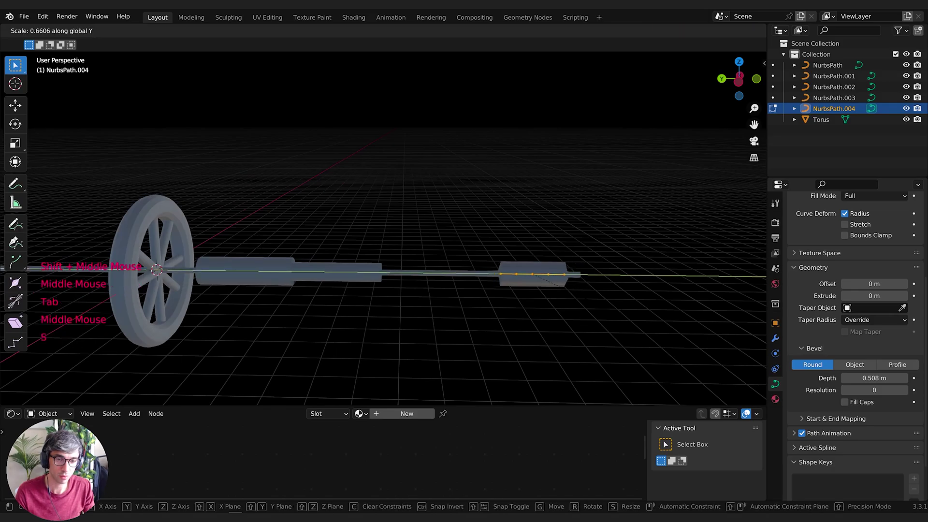
left_click(564, 293)
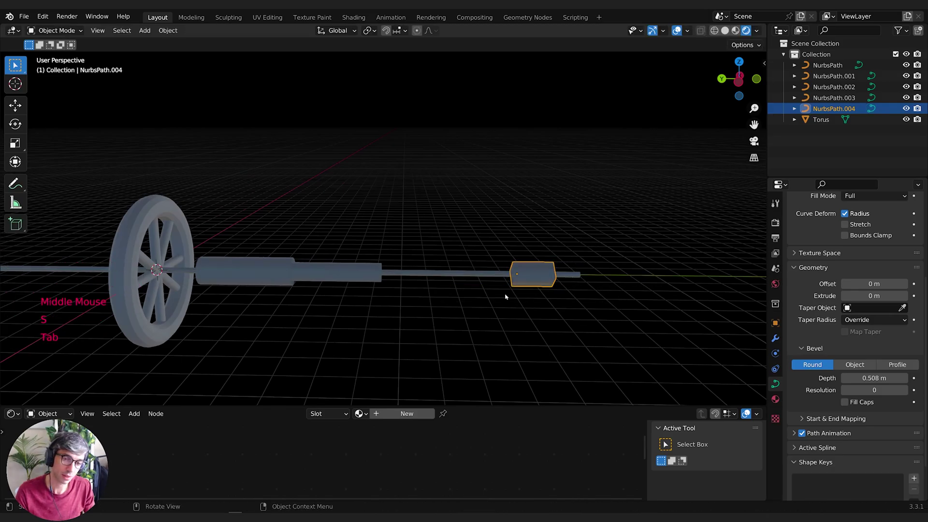
Move the angular end segment along the axle so it caps the far tip.
key("g")
left_click(555, 294)
scroll(536, 298, "down", 1)
middle_click_drag(555, 294, 615, 289)
key("g")
left_click(517, 296)
scroll(481, 308, "down", 1)
scroll(390, 284, "up", 1)
left_click(367, 248)
key("shift+d")
key("x")
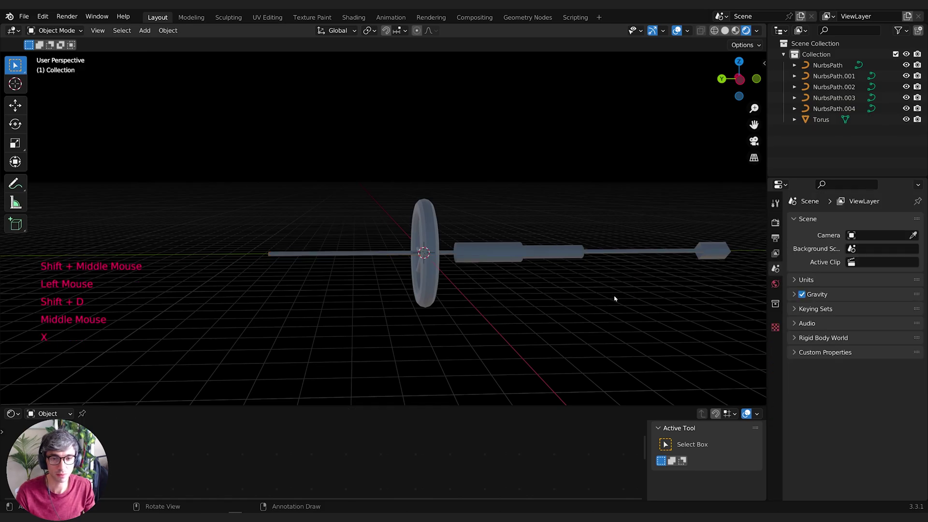
Duplicate the thick segment and move the copy along the Y axis to the other side of the wheel.
left_click(488, 253)
key("shift+d")
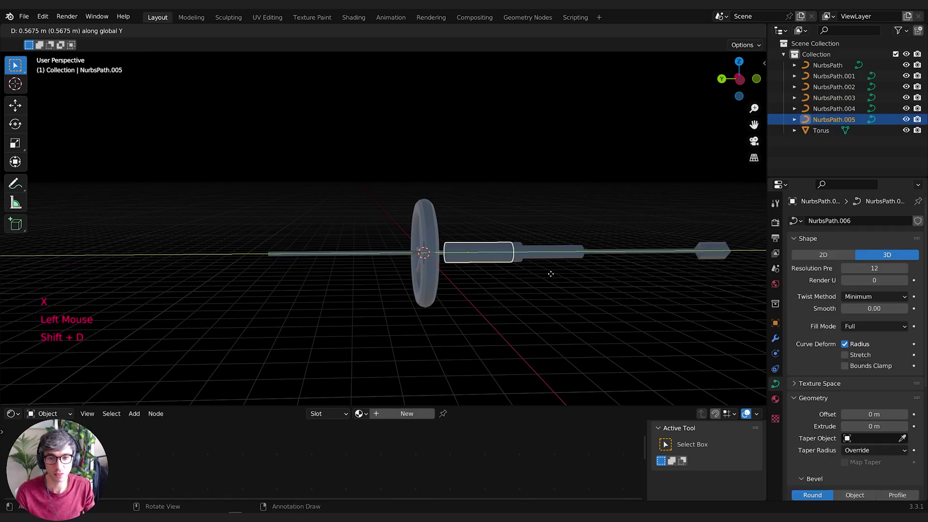
left_click(422, 270)
middle_click_drag(422, 270, 524, 290)
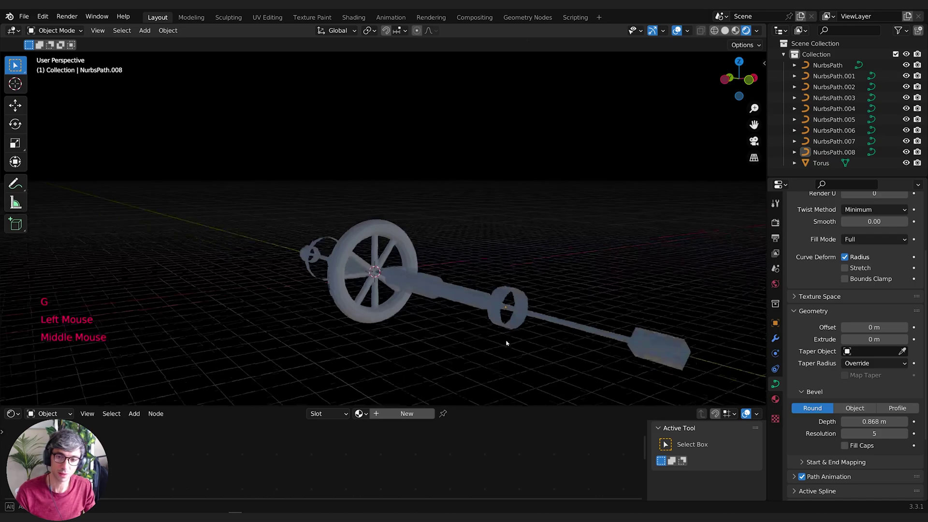
Scale up the torus to make a larger wheel rim.
scroll(501, 321, "up", 2)
middle_click_drag(506, 342, 488, 333)
left_click(505, 311)
scroll(524, 325, "down", 1)
key("s")
left_click(630, 326)
scroll(623, 328, "down", 2)
key("s")
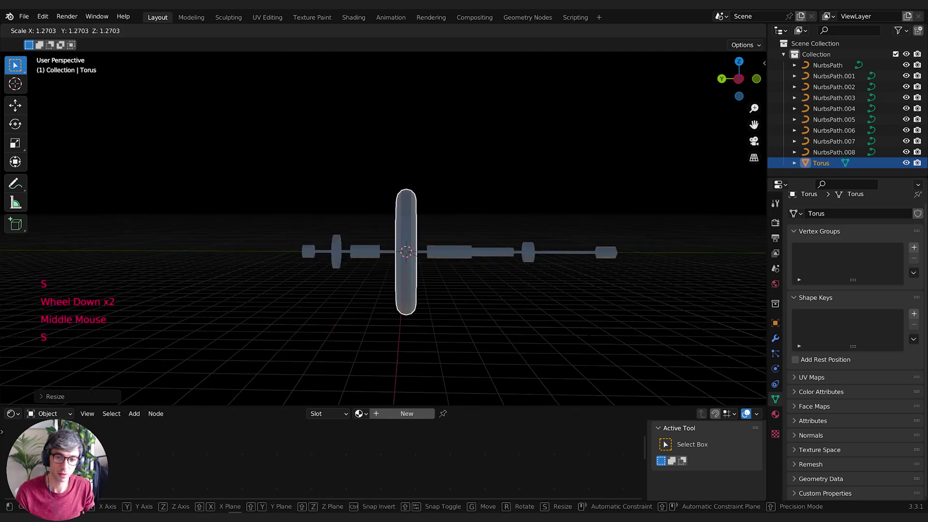
left_click(570, 328)
Scale up all the spoke points in Edit Mode to reach the enlarged torus, and return to Object Mode.
middle_click_drag(570, 329, 515, 325)
scroll(441, 320, "up", 1)
left_click(372, 300)
middle_click_drag(372, 301, 435, 300)
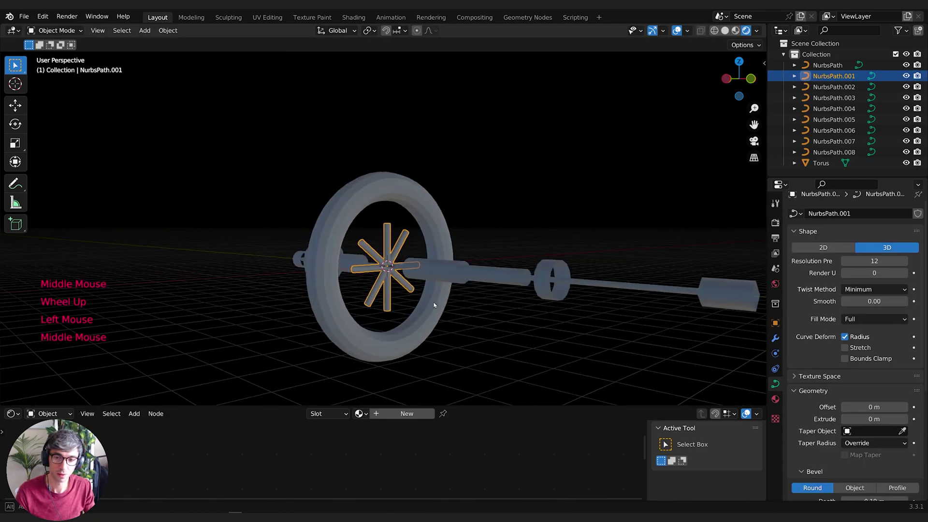
key("Tab")
key("a")
middle_click_drag(498, 304, 433, 299)
key("s")
left_click(465, 279)
key("Tab")
scroll(450, 290, "down", 2)
Duplicate a thick axle segment and move the copy to the wheel's center as a hub.
left_click(344, 327)
scroll(459, 313, "down", 1)
scroll(459, 314, "up", 2)
left_click(359, 264)
key("shift+d")
key("g")
left_click(486, 290)
middle_click_drag(486, 289, 599, 334)
scroll(860, 407, "down", 2)
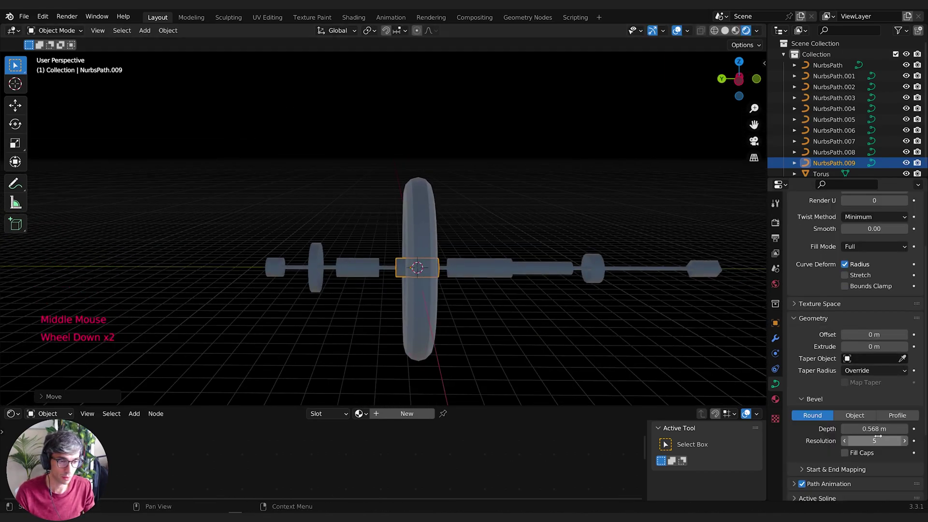
Duplicate the spokes and move the copy along the axle beside the wheel.
middle_click_drag(608, 300, 425, 253)
left_click(338, 249)
key("shift+d")
right_click(400, 247)
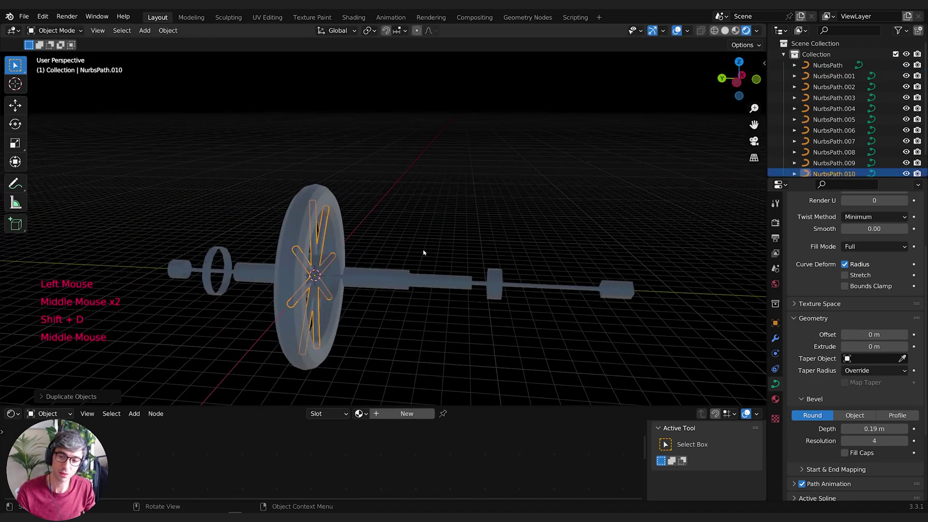
key("g")
left_click(486, 251)
Turn the copied spokes into flat blades with a bevel depth of 0 m and an extrude of 0.69 m.
middle_click_drag(487, 250, 516, 256)
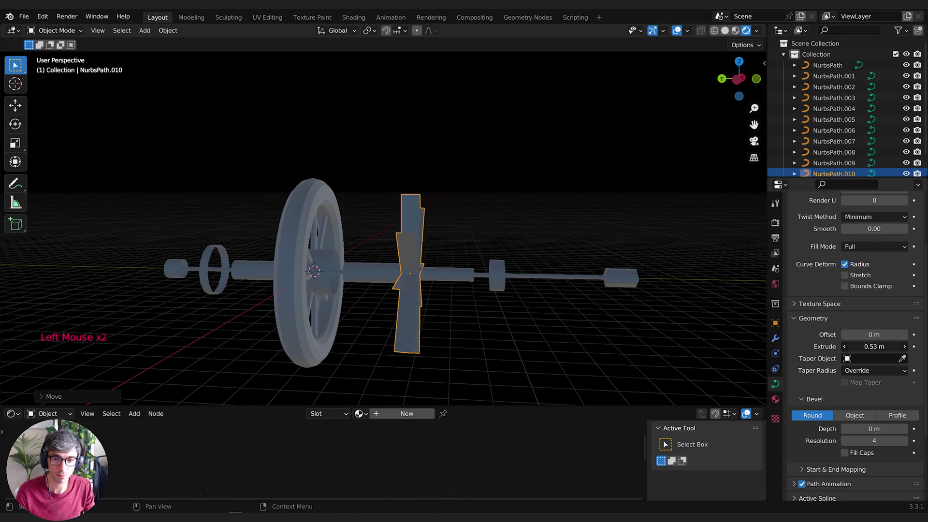
scroll(713, 318, "down", 1)
middle_click_drag(713, 319, 468, 292)
key("Tab")
scroll(507, 292, "up", 2)
middle_click_drag(557, 291, 447, 294)
key("b")
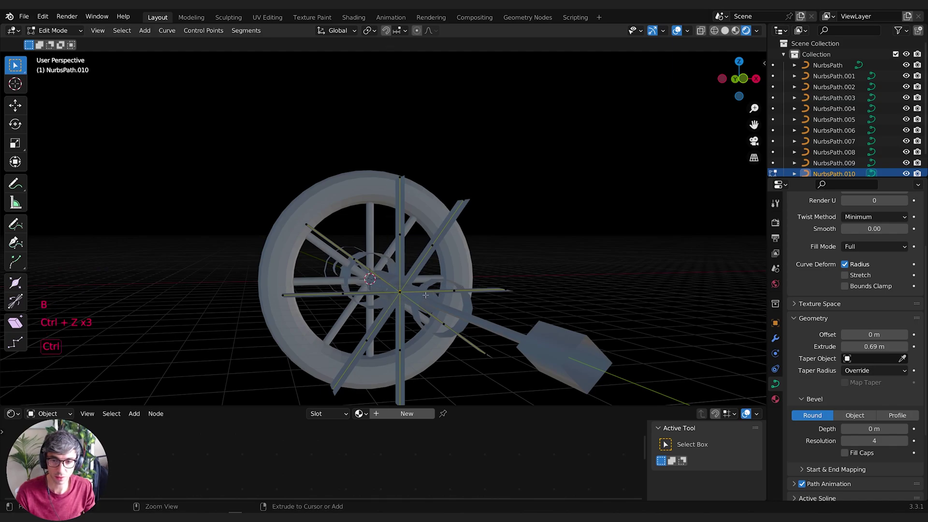
scroll(426, 295, "down", 2)
scroll(464, 313, "down", 1)
Duplicate the flat blades and place the copy over the disc on the wheel's opposite side.
middle_click_drag(382, 296, 522, 291)
scroll(464, 312, "up", 1)
scroll(396, 295, "up", 3)
scroll(526, 290, "down", 1)
key("shift+d")
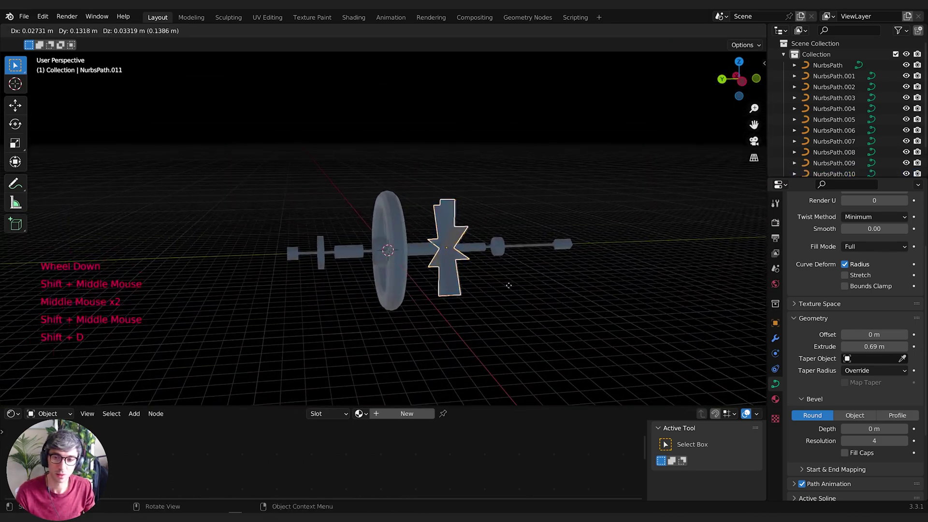
left_click(382, 287)
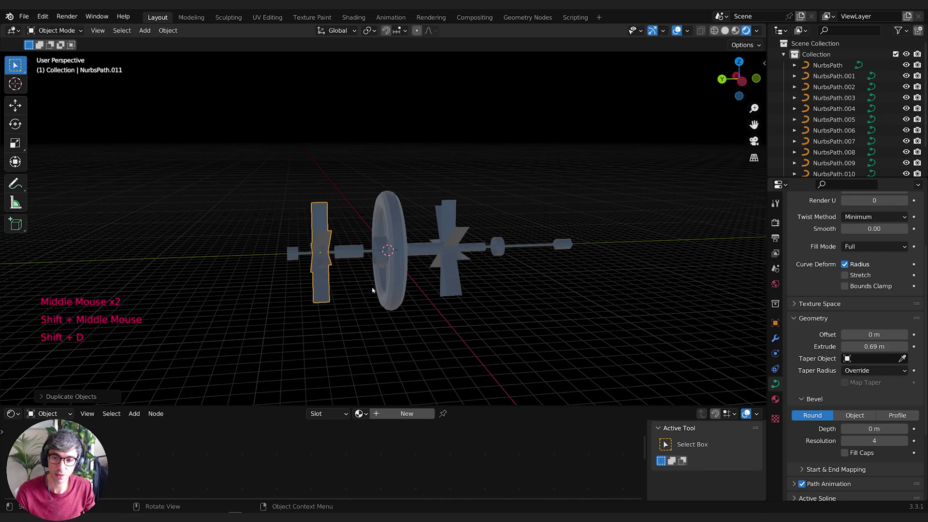
Scale down the duplicated blade set around the axle.
middle_click_drag(375, 290, 408, 279)
key("s")
left_click(412, 280)
scroll(403, 280, "up", 3)
key("s")
left_click(348, 277)
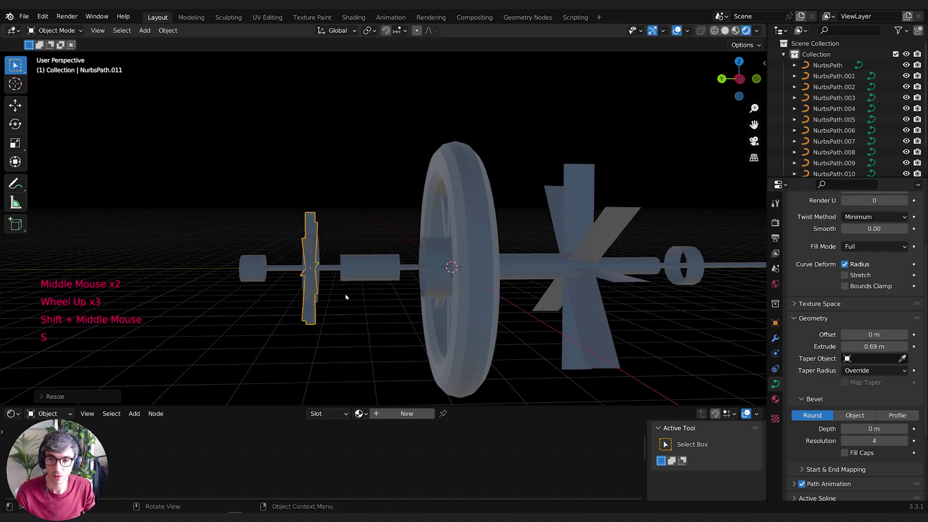
Move the flat blade set farther along the Y axis toward the long end of the axle.
middle_click_drag(341, 296, 358, 290)
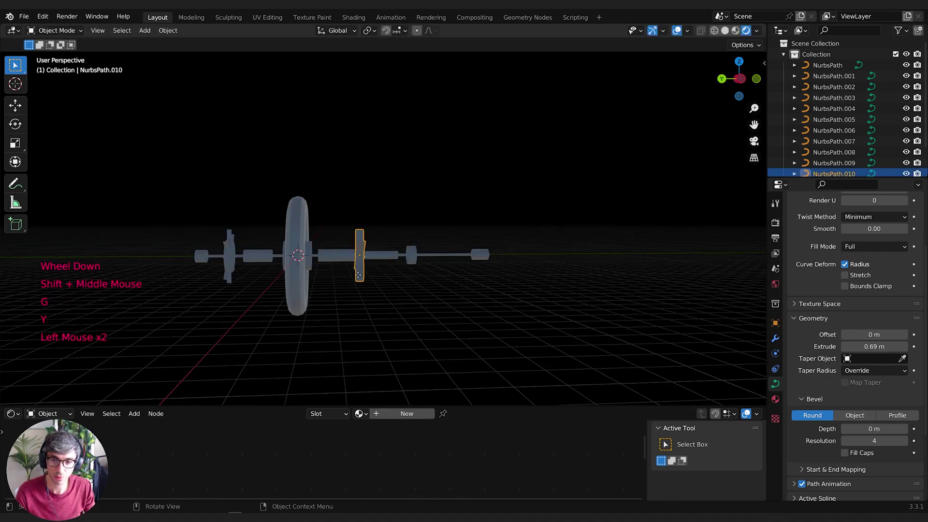
key("g")
key("y")
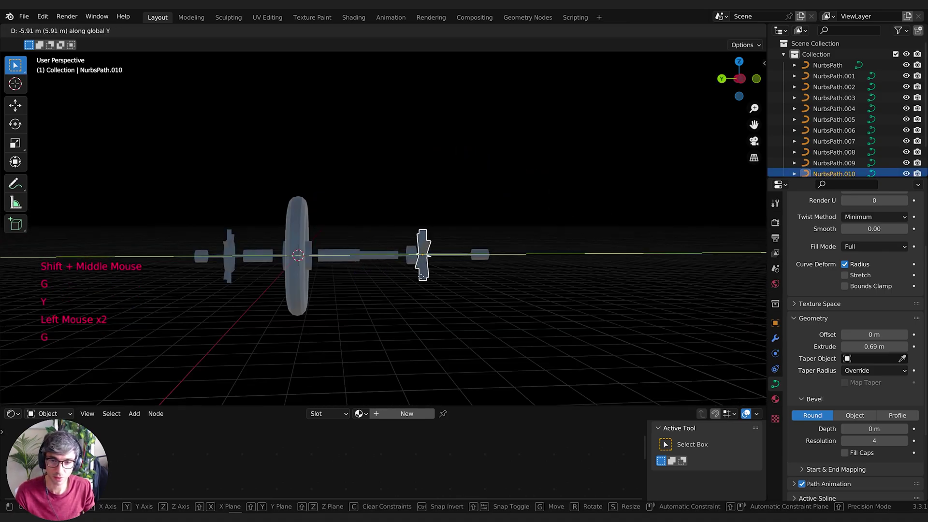
left_click(412, 274)
middle_click_drag(412, 274, 377, 326)
scroll(449, 285, "up", 2)
key("g")
left_click(453, 289)
left_click(426, 304)
scroll(371, 321, "down", 2)
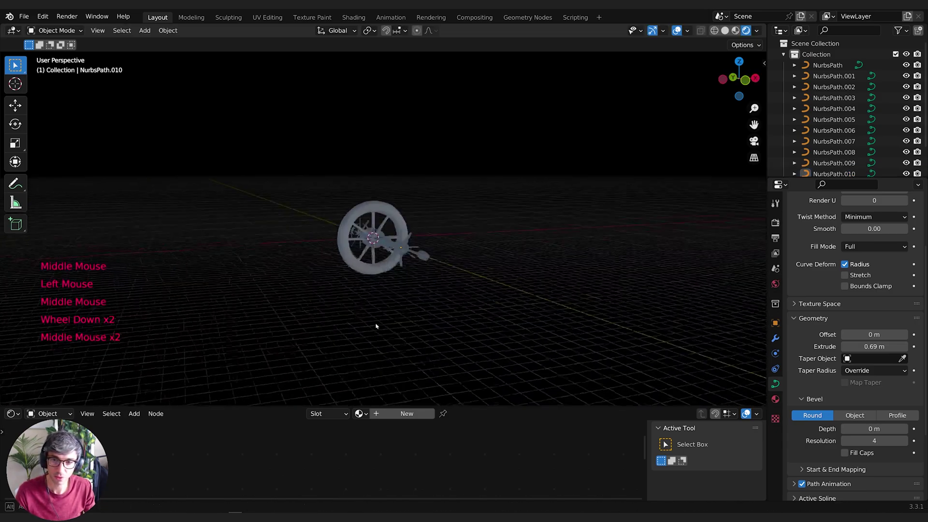
Select the thick hub cylinder at the wheel's centre and convert it to a mesh.
scroll(377, 325, "up", 4)
left_click(360, 256)
middle_click_drag(360, 256, 426, 305)
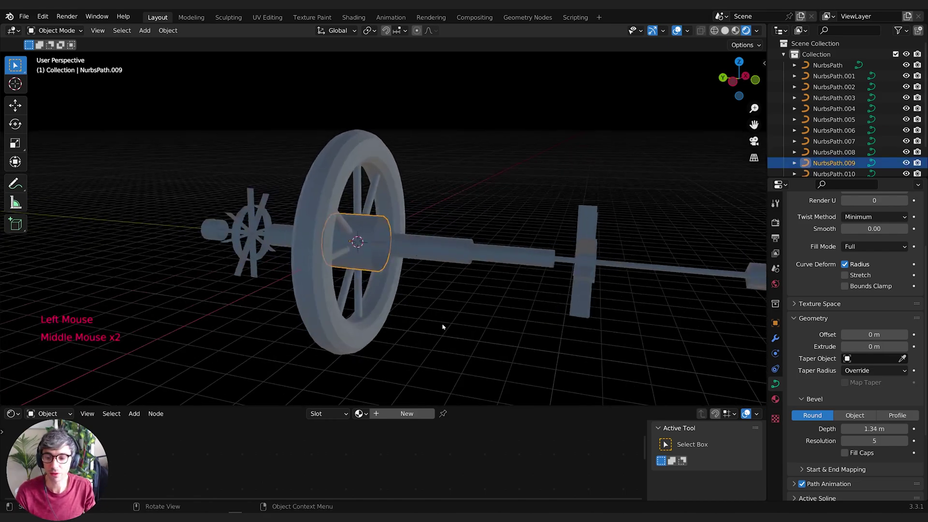
key("F3")
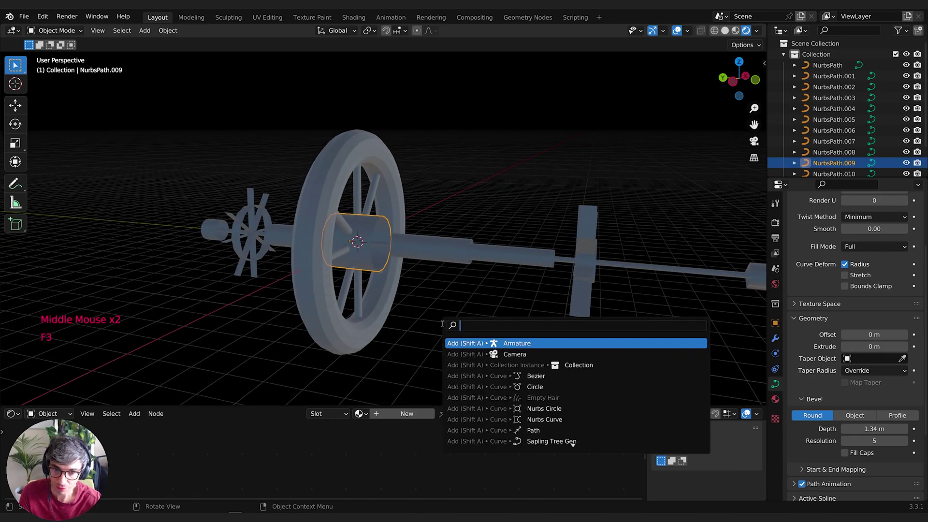
key("Escape")
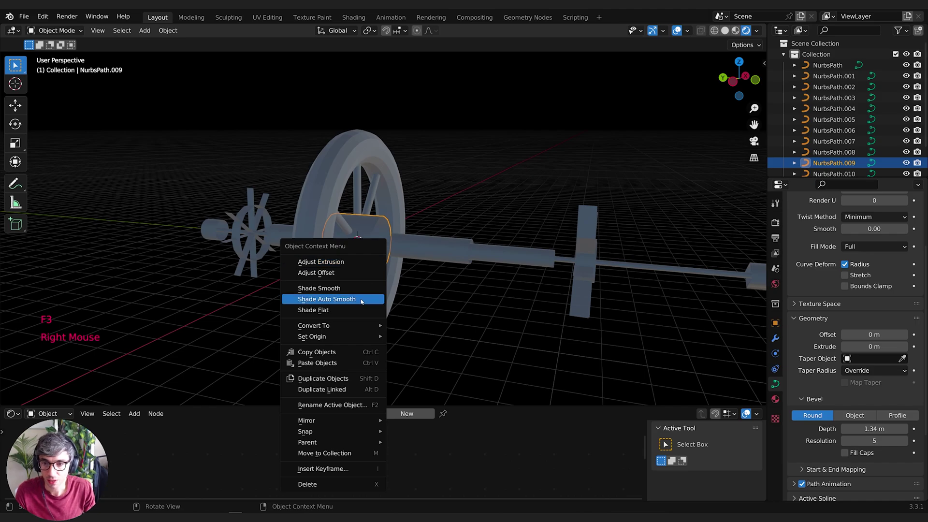
mouse_move(353, 328)
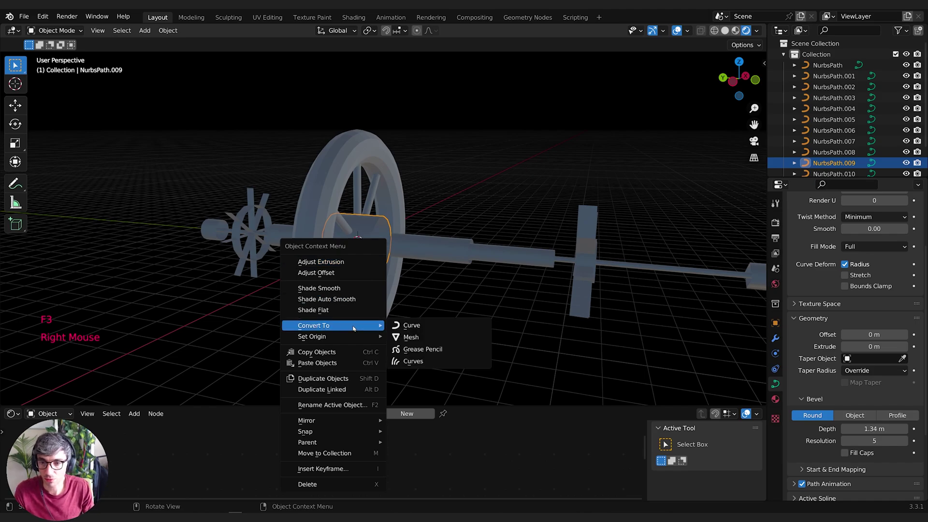
left_click(413, 338)
Open the hub mesh in Edit Mode and select all of its geometry.
scroll(431, 306, "up", 3)
key("Tab")
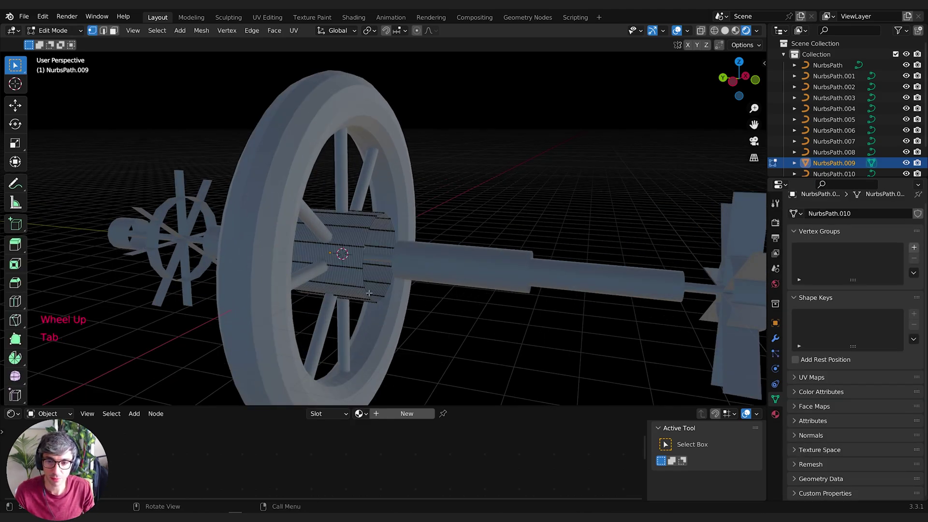
middle_click_drag(361, 275, 412, 327)
key("a")
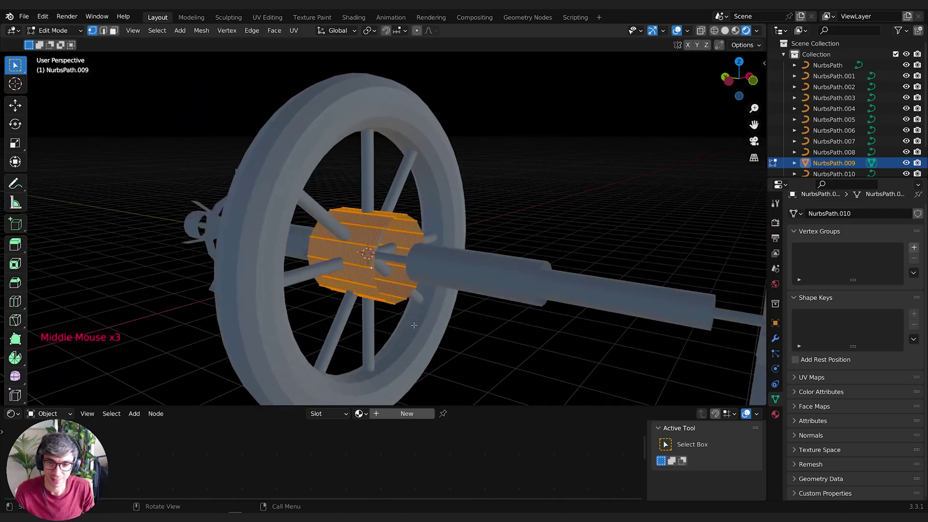
key("F3")
type("rdu")
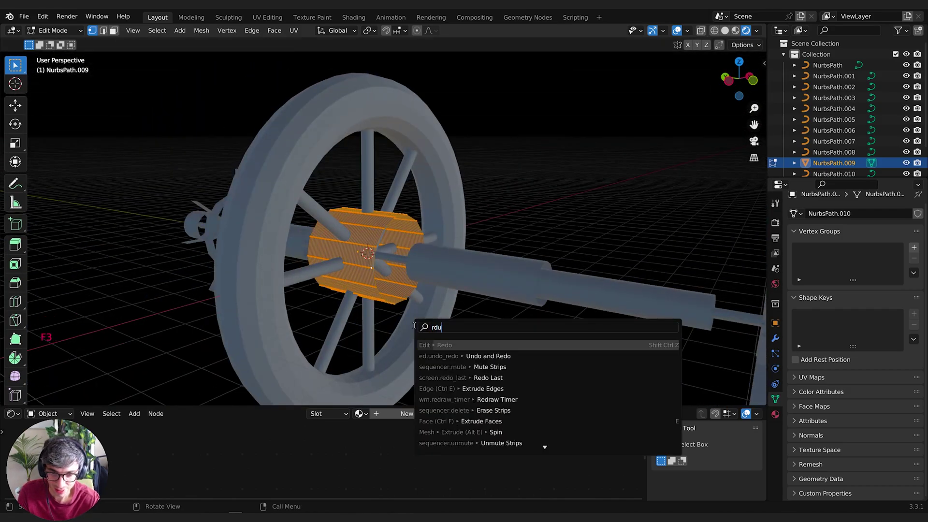
key("BackSpace")
key("BackSpace")
key("Escape")
Run Decimate Geometry on the hub mesh with a ratio of 0.060.
key("F3")
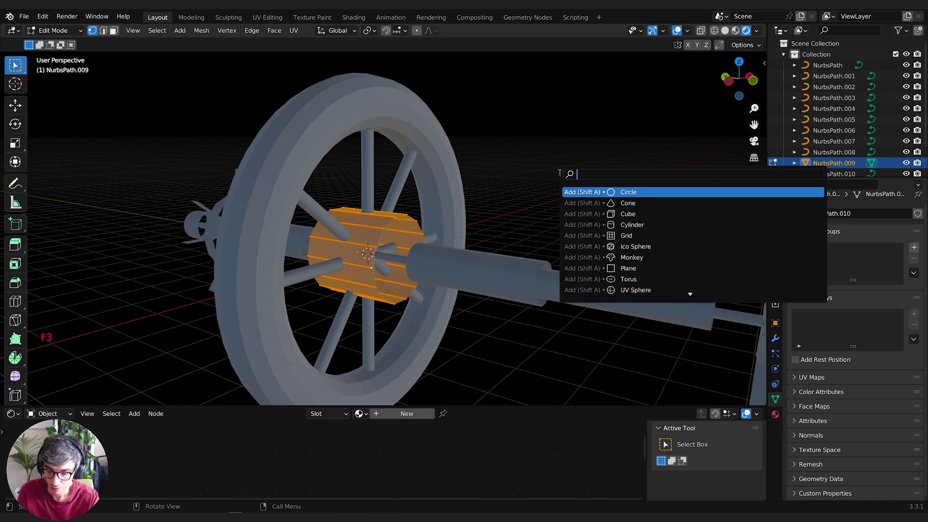
type("dec")
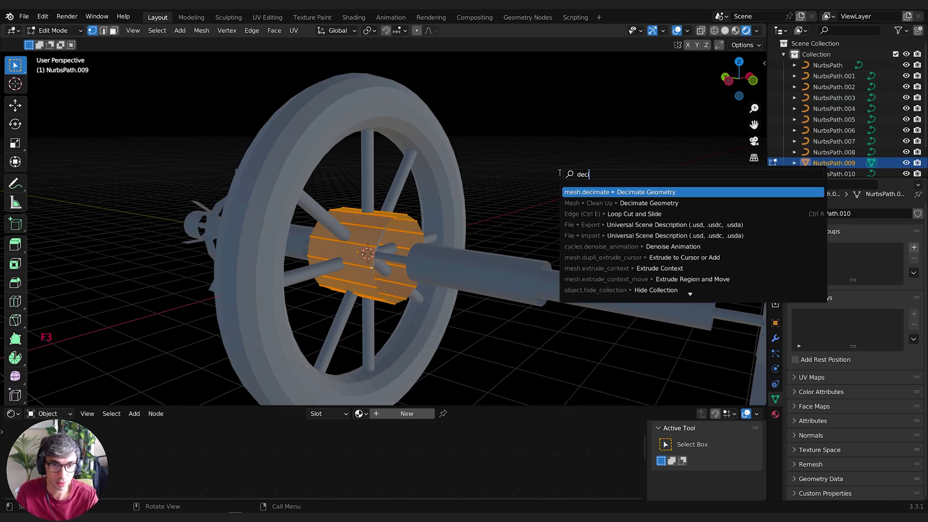
key("Down")
key("Return")
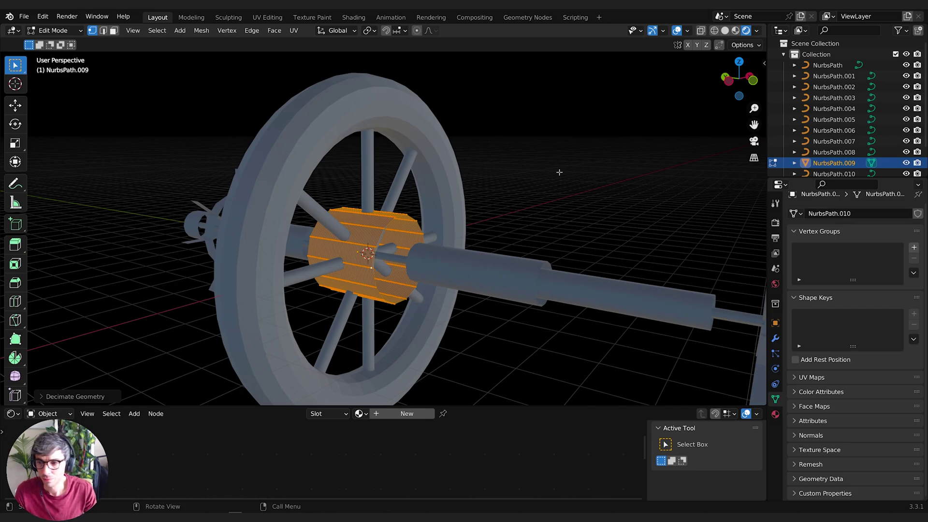
left_click(40, 397)
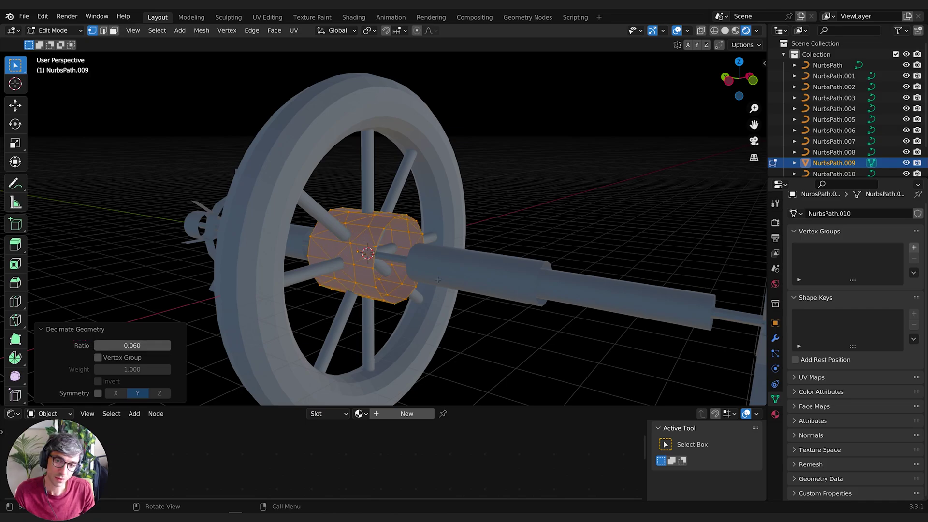
Inset the hub's faces individually with a thickness of about 0.048 m.
middle_click_drag(438, 280, 421, 267)
key("ctrl+z")
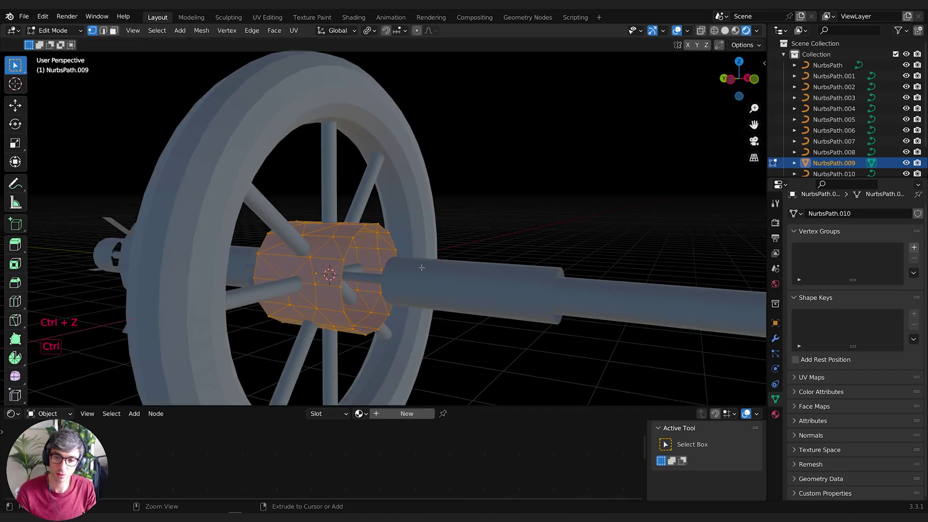
key("i")
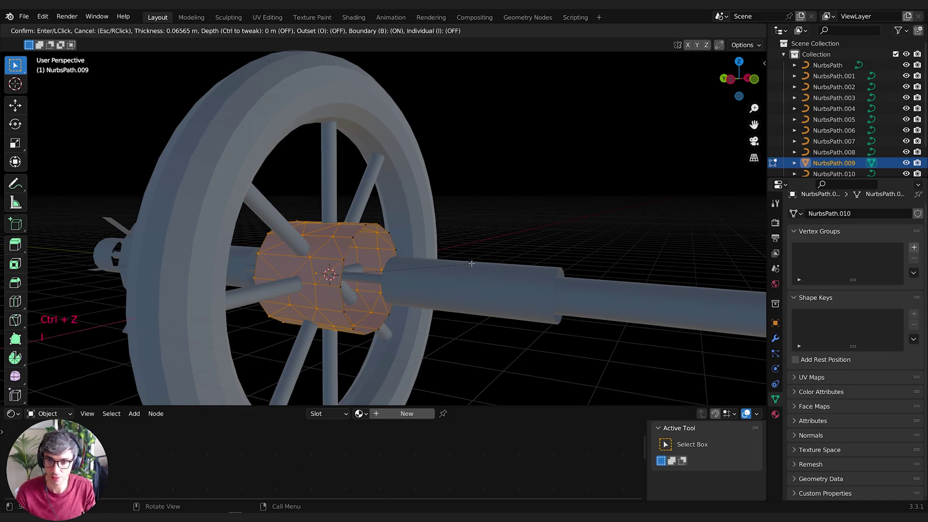
left_click(441, 263)
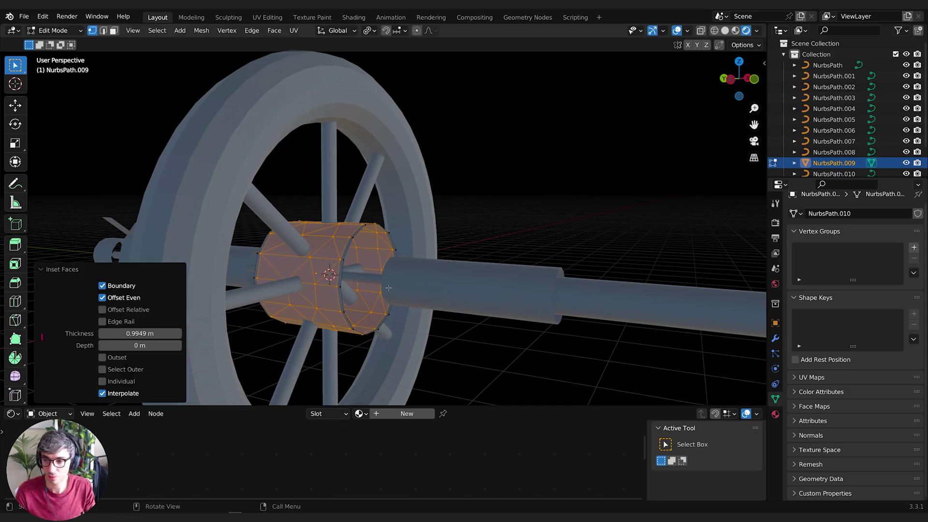
left_click(102, 381)
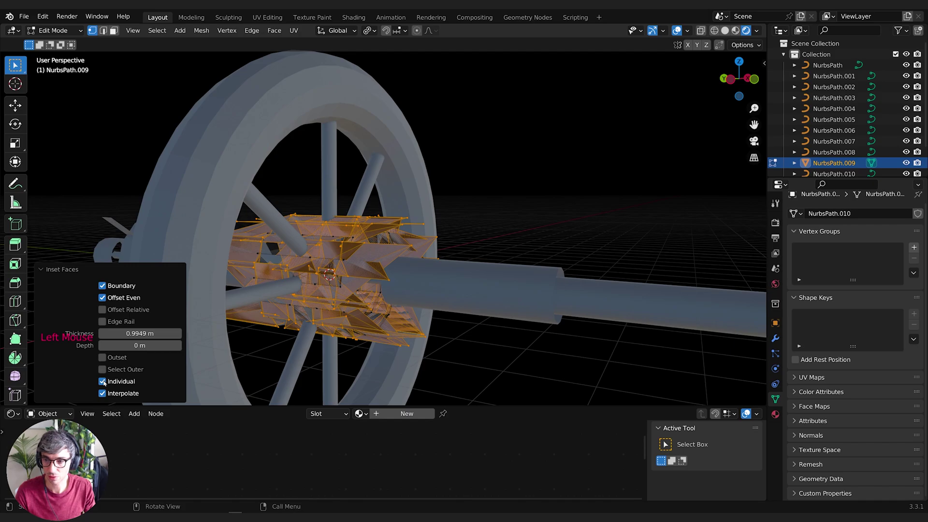
left_click_drag(140, 333, 78, 333)
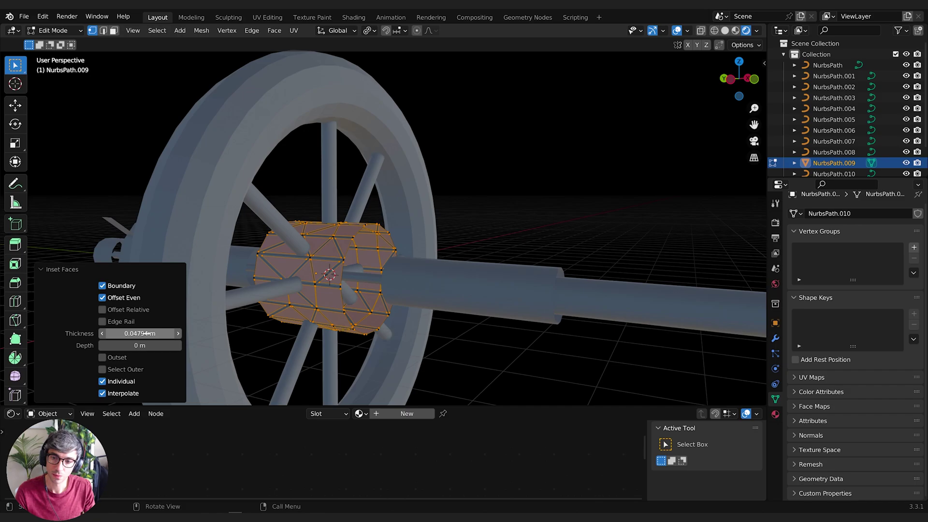
Extrude the inset hub faces in place and scale them up by 1.048 to form raised panels.
key("e")
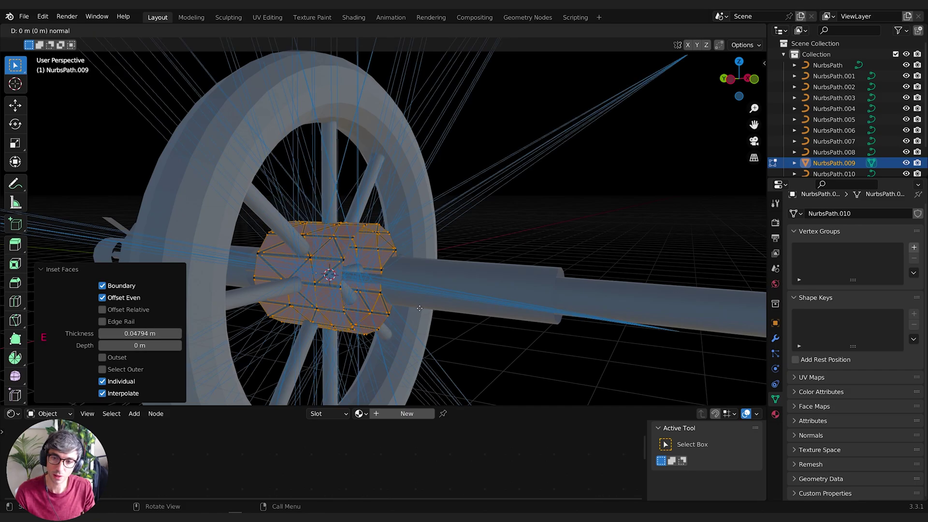
right_click(419, 308)
key("s")
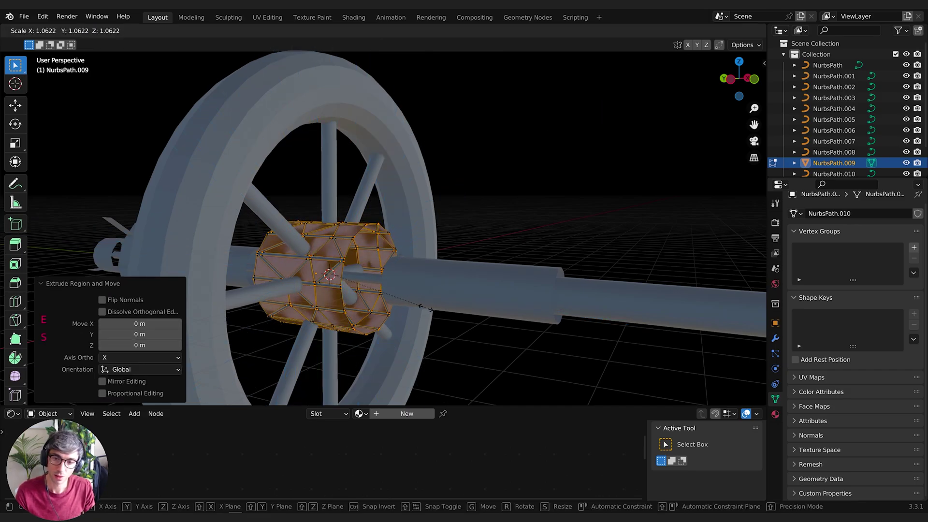
right_click(446, 309)
scroll(446, 310, "down", 2)
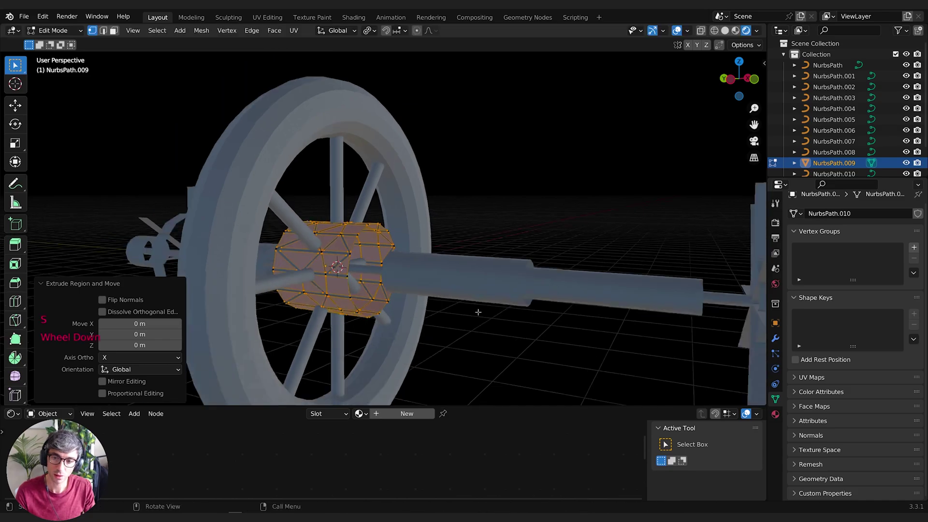
middle_click_drag(447, 309, 428, 319)
left_click(370, 30)
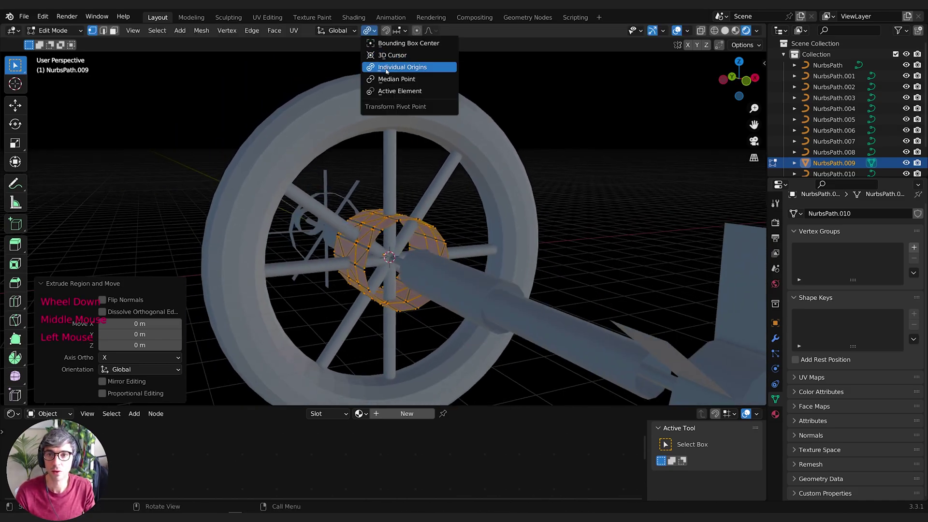
key("s")
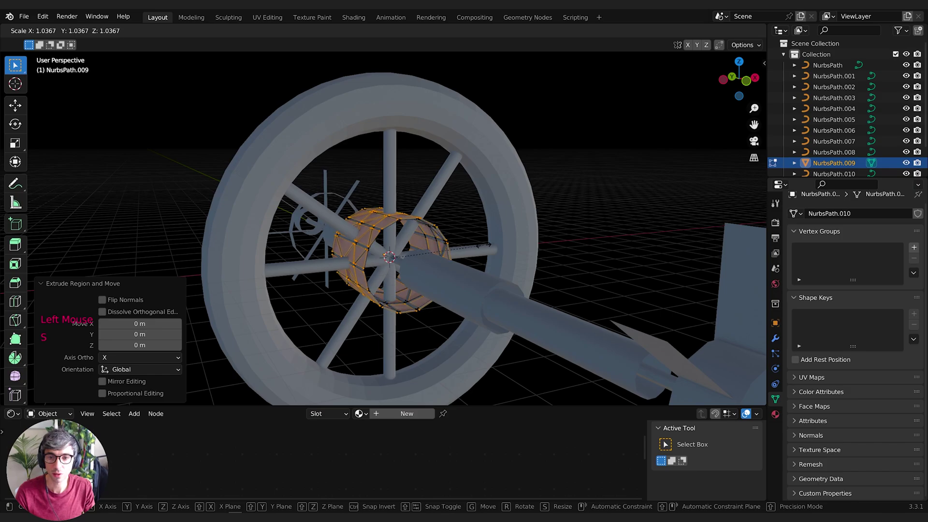
left_click(484, 244)
Examine the hub's raised panels and grooves up close in Object Mode.
middle_click_drag(484, 245, 376, 264)
scroll(434, 251, "up", 3)
right_click(292, 267)
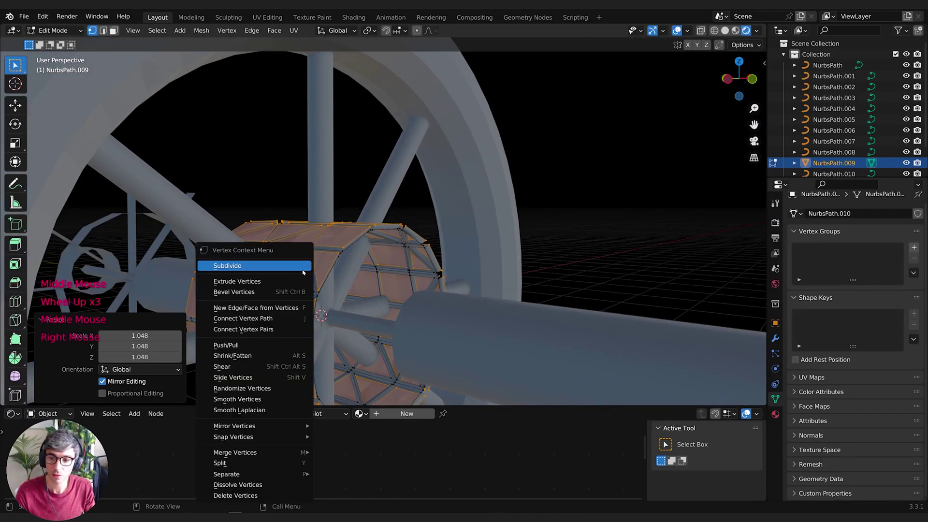
right_click(300, 272)
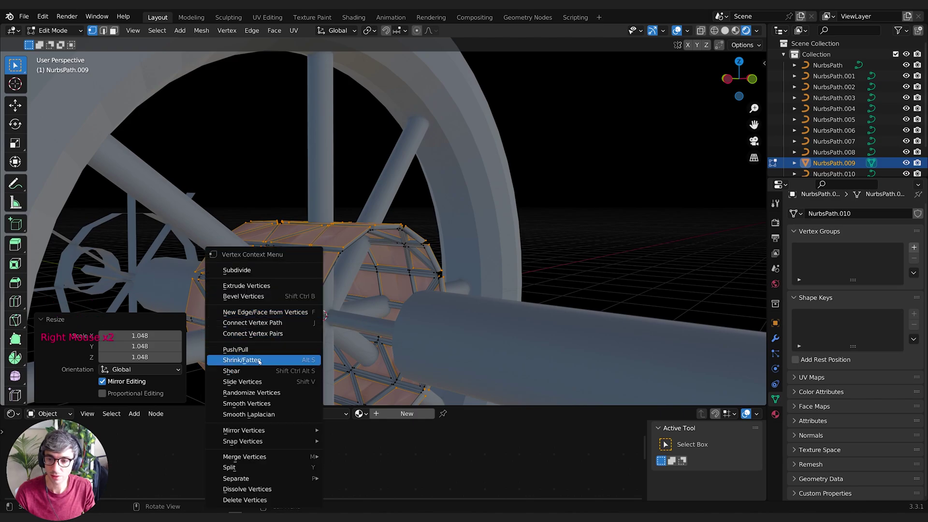
key("Tab")
right_click(292, 286)
mouse_move(292, 285)
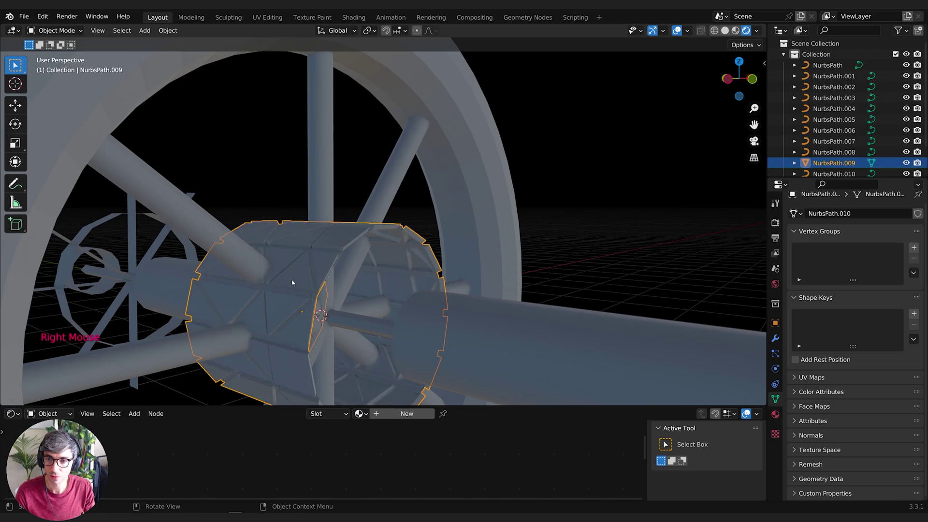
middle_click_drag(292, 282, 367, 309)
scroll(362, 305, "down", 2)
scroll(399, 316, "up", 3)
Select the edge loop around the hub's open end and shift it about -0.058 m along Y.
key("Tab")
left_click(339, 271, "alt")
middle_click_drag(338, 270, 380, 283)
key("g")
key("y")
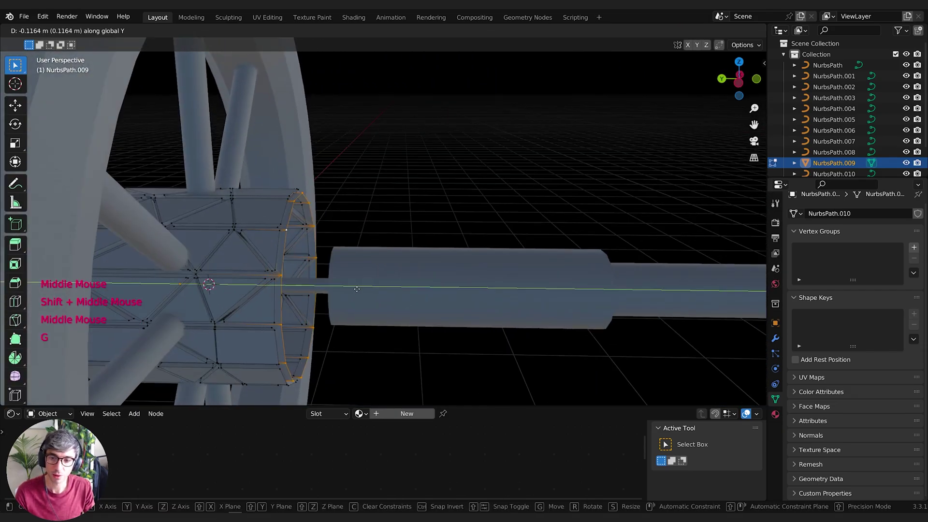
key("Escape")
Extrude the hub's end loop, scale it to 0.841 and push it outward along Y to form a tapered rim.
key("e")
key("Escape")
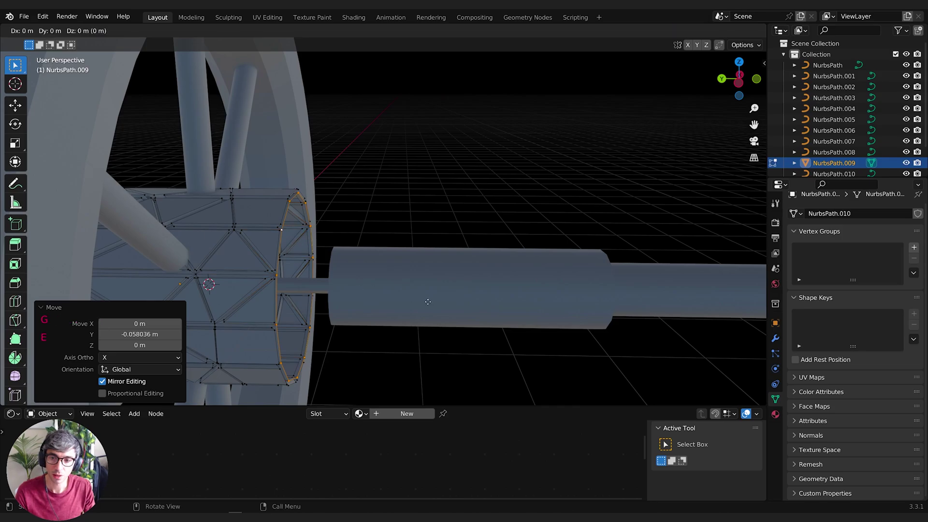
key("s")
left_click(411, 302)
key("g")
key("y")
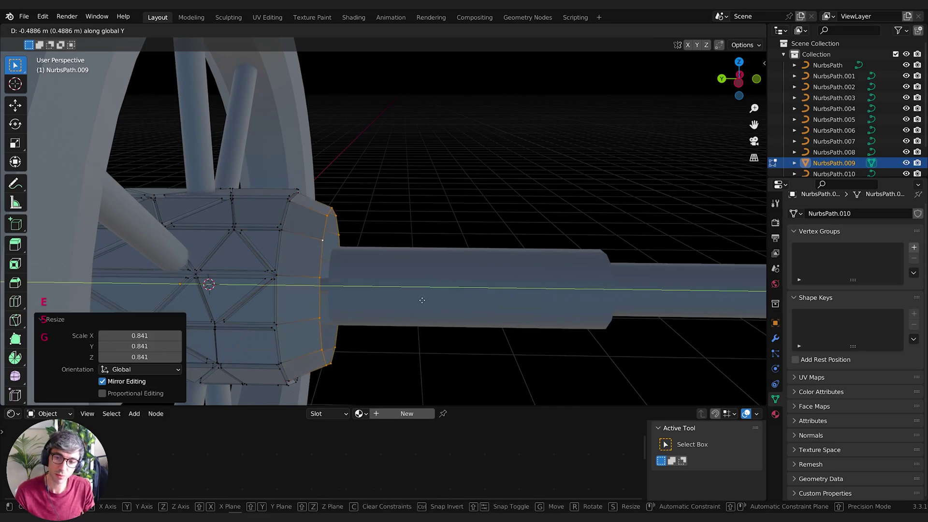
left_click(475, 303)
Extrude the rim loop again, shrink it to about 0.37 and move it about -0.26 m along Y.
key("e")
key("Escape")
key("s")
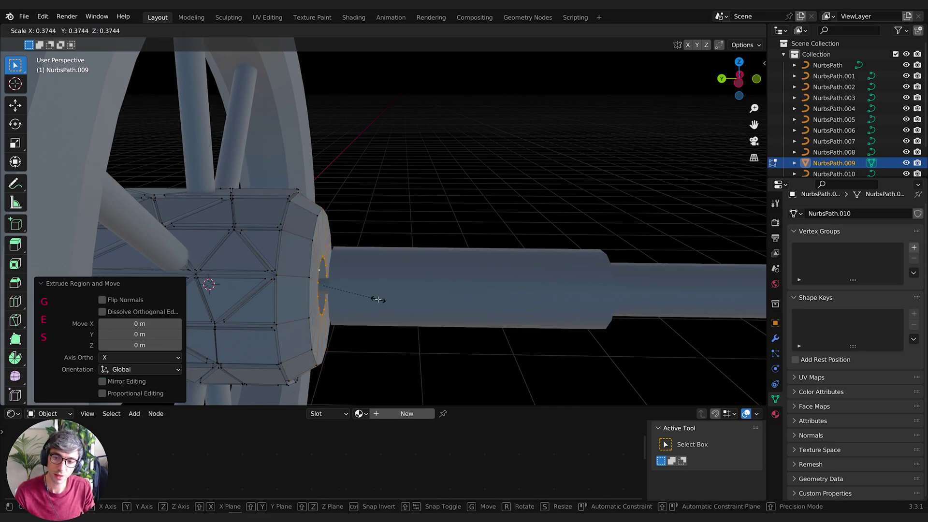
left_click(378, 299)
key("g")
left_click(398, 294)
Scale the hub's inner end loop up by 1.398 so it meets the axle segment.
scroll(404, 307, "down", 2)
middle_click_drag(404, 306, 386, 289)
scroll(386, 291, "up", 2)
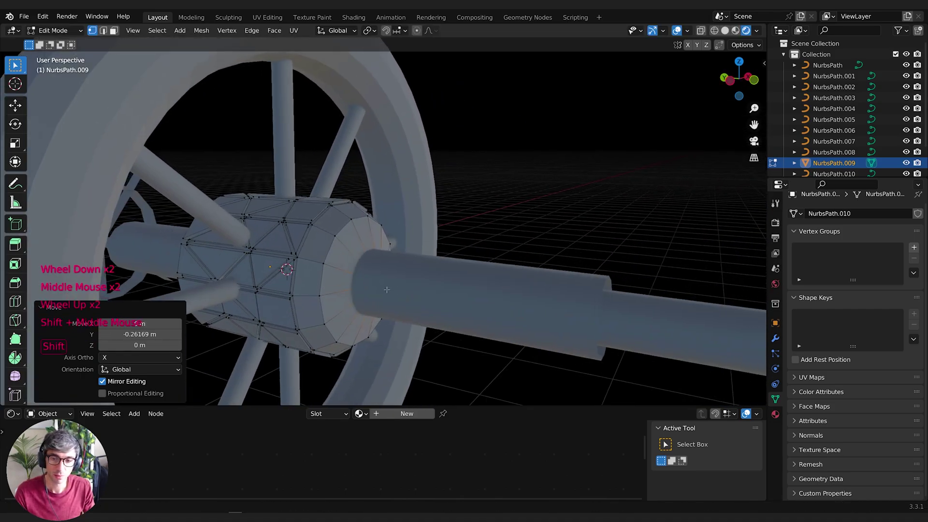
key("s")
left_click(394, 287)
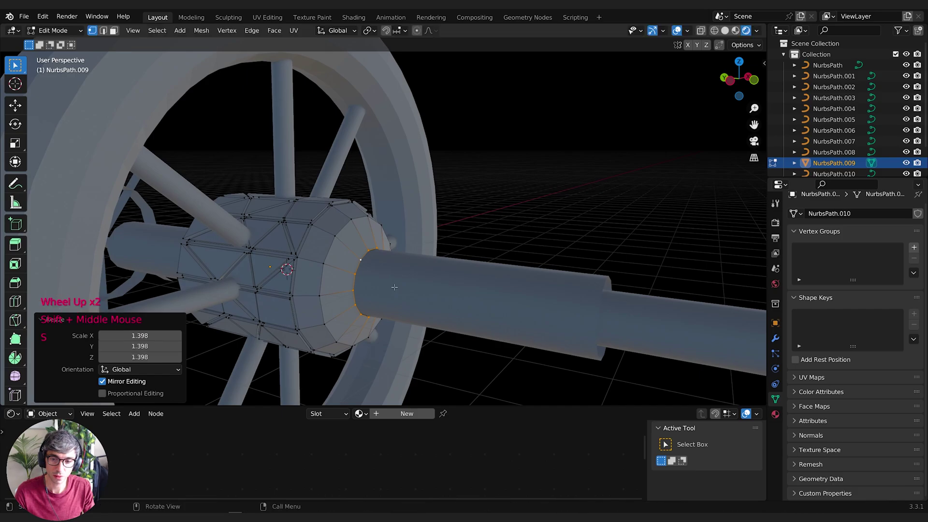
Extrude the hub's end loop again, scale it slightly inward against the axle segment and leave mesh editing.
key("e")
key("g")
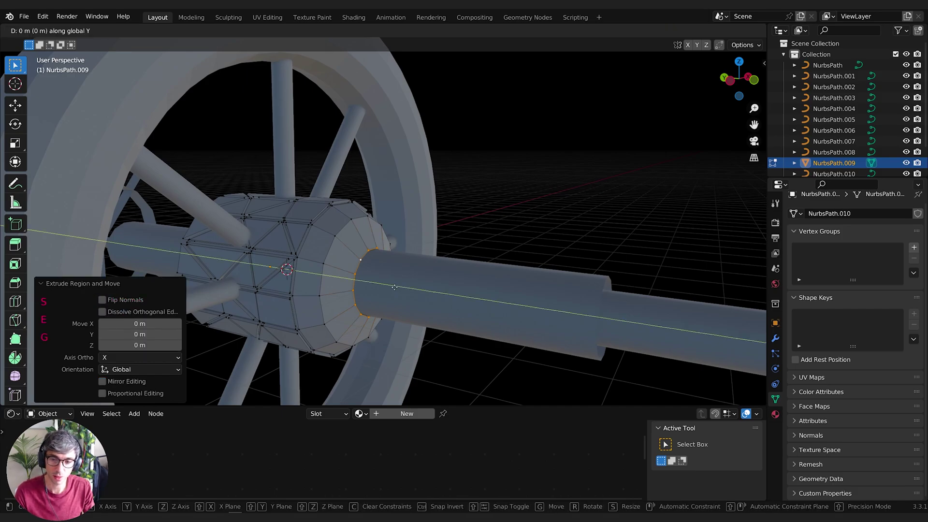
key("s")
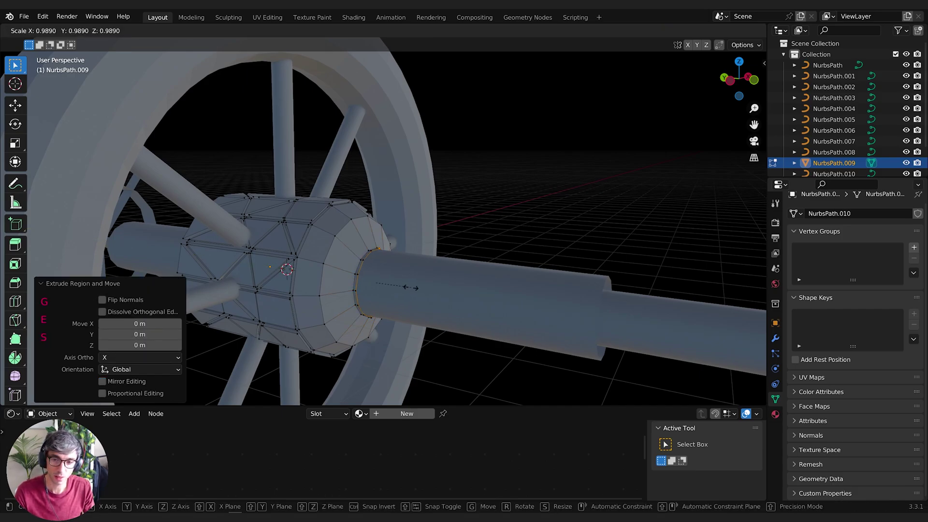
left_click(399, 287)
middle_click_drag(399, 287, 378, 291)
key("Tab")
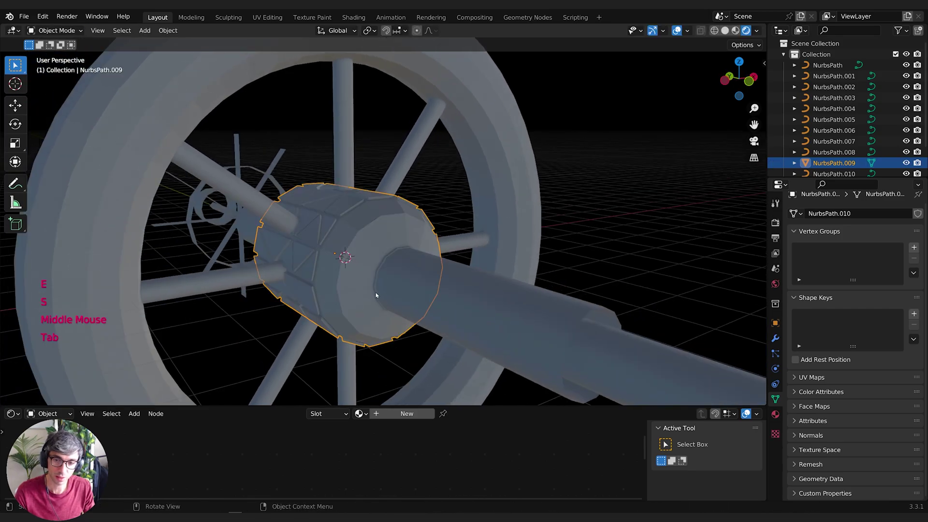
Select the edge loop around the hub's opposite open end and move it about 0.16 m along Y.
scroll(312, 295, "down", 2)
middle_click_drag(312, 296, 311, 295)
middle_click_drag(312, 294, 331, 284)
key("ctrl+Tab")
left_click(414, 277)
left_click(292, 227, "alt")
left_click(291, 227, "alt")
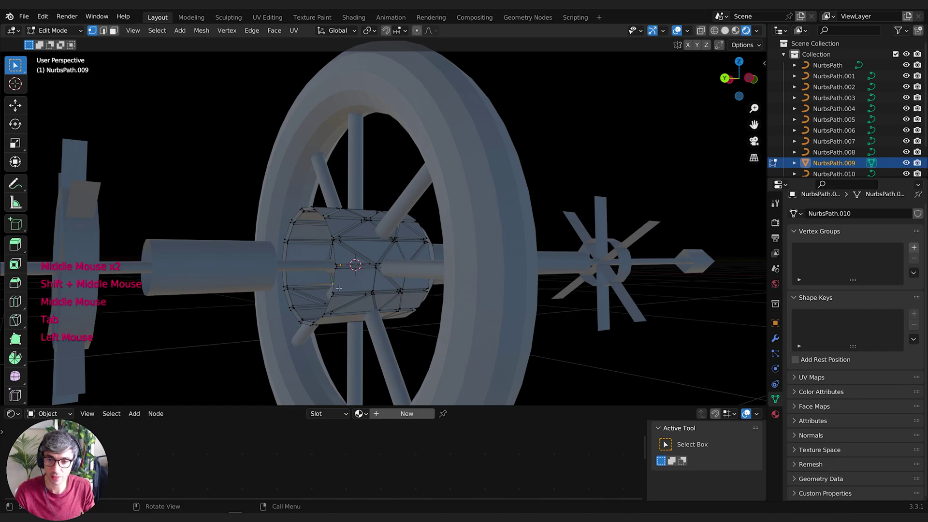
left_click(292, 226, "alt")
left_click(291, 227, "alt")
left_click(292, 229, "alt")
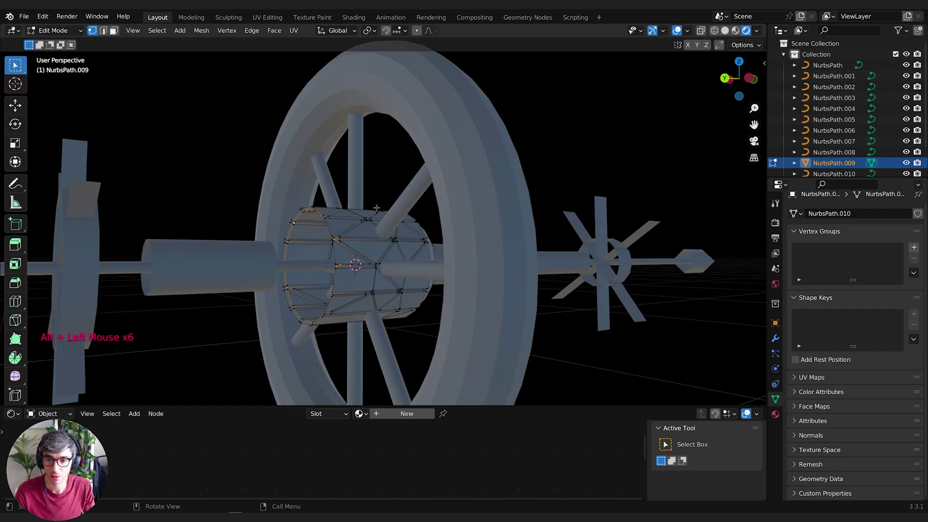
middle_click_drag(292, 229, 314, 227)
key("g")
left_click(369, 225)
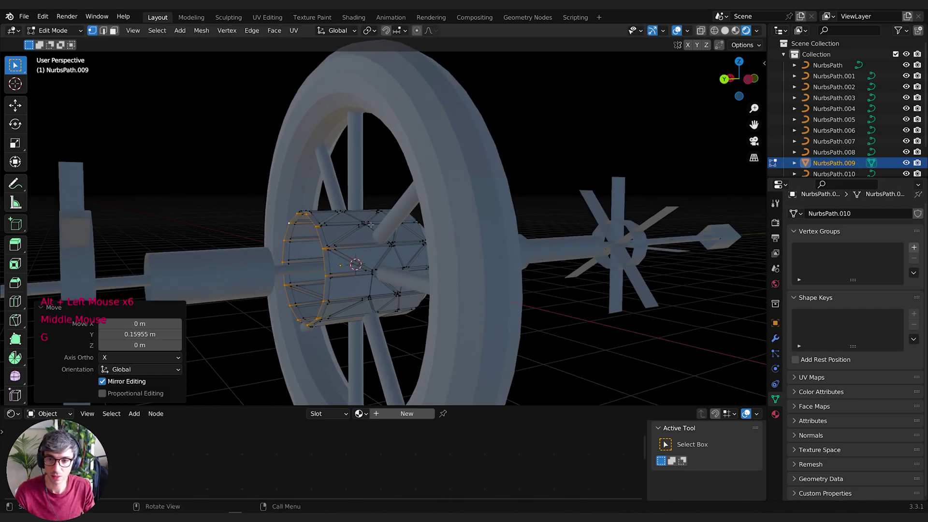
Extrude that end loop, scale it to 0.667 and push it outward along Y to form a taper.
key("e")
key("s")
left_click(359, 229)
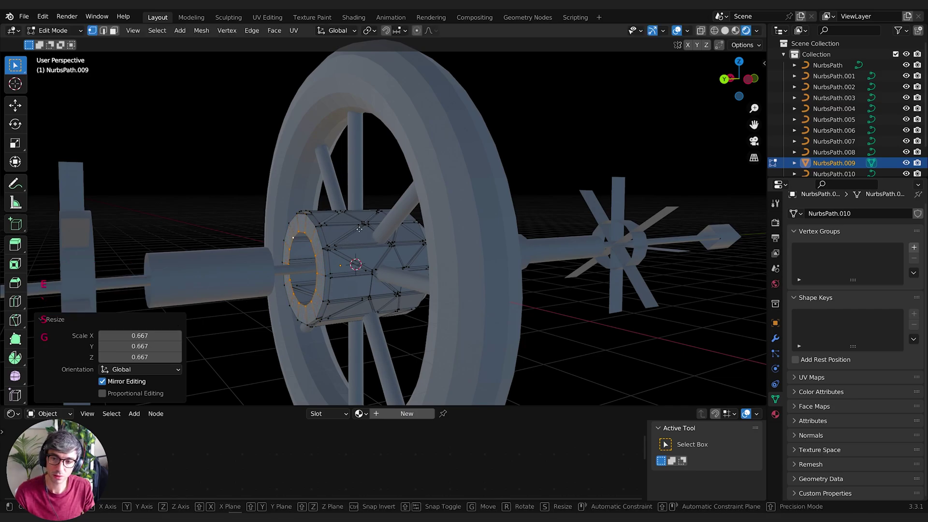
key("g")
key("y")
left_click(364, 229)
Extrude the tapered end loop again, scale it to 0.642 and push it outward along Y to the axle segment.
middle_click_drag(365, 229, 347, 229)
key("e")
key("s")
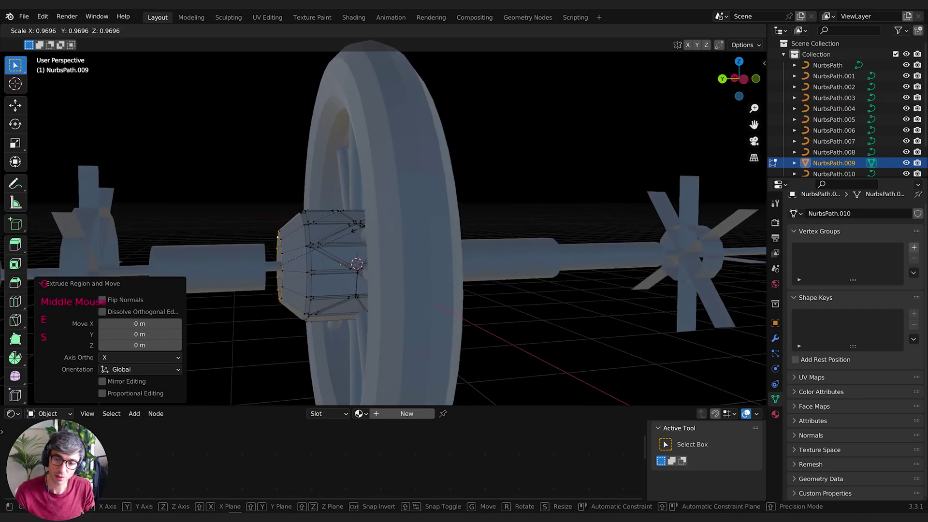
left_click(326, 233)
key("g")
key("y")
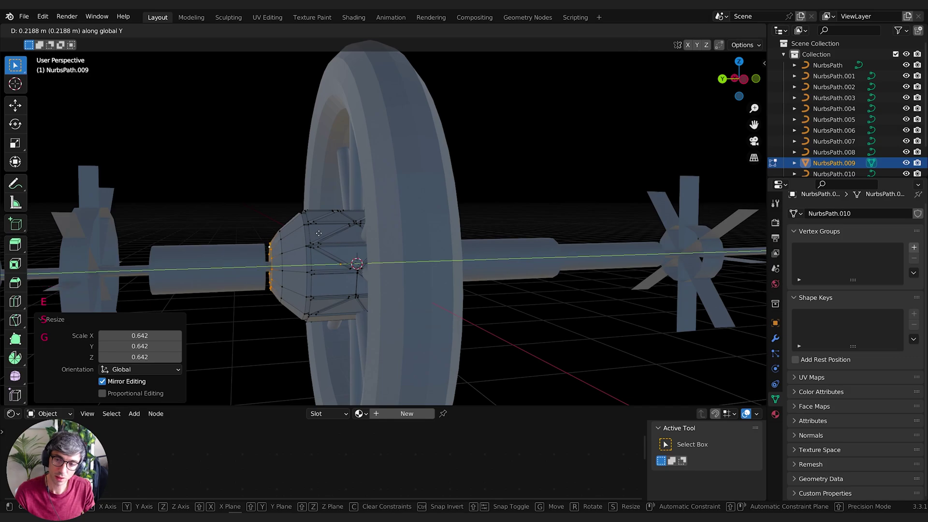
left_click(317, 234)
Extrude a narrow band outward along Y from the hub's end, then extrude its edge and scale it inward around the axle.
key("e")
right_click(318, 233)
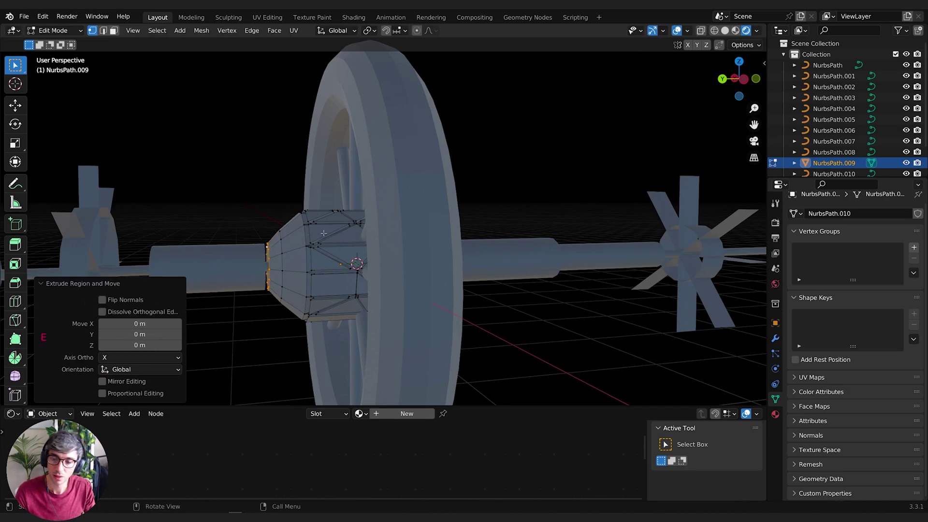
key("g")
key("y")
left_click(318, 233)
middle_click_drag(318, 233, 290, 252)
scroll(396, 239, "up", 2)
key("e")
key("s")
left_click(358, 255)
Select the narrow face ring where the hub meets the axle and scale it to 1.065 in X and Z only.
left_click(244, 274, "alt")
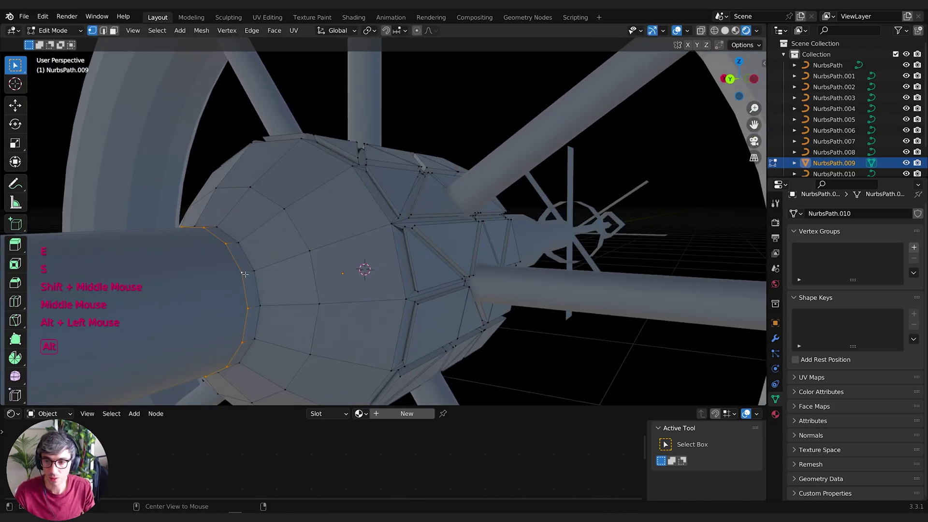
key("3")
left_click(246, 279, "alt")
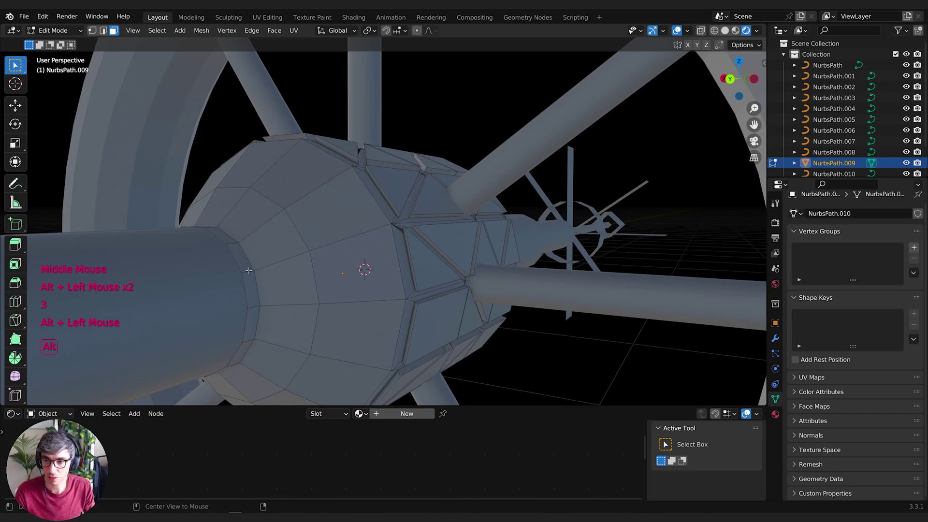
scroll(253, 267, "down", 2)
key("s")
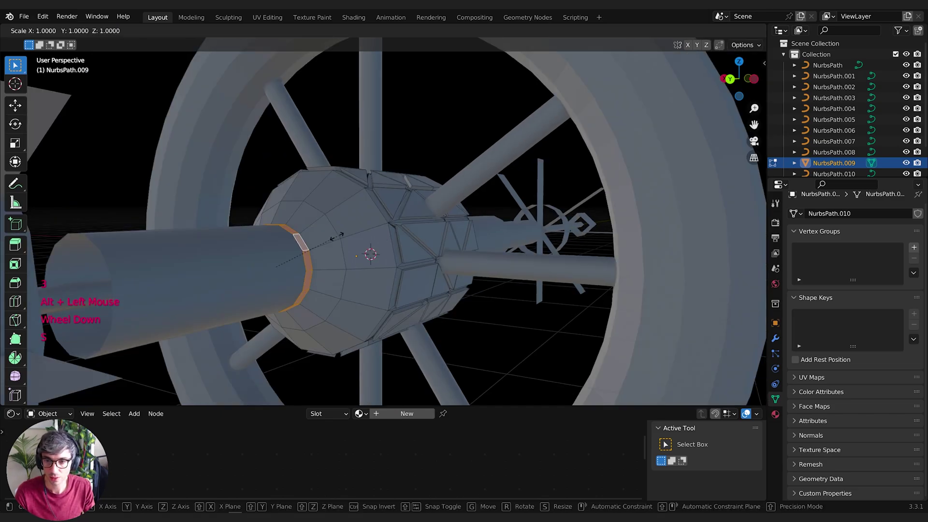
key("shift+y")
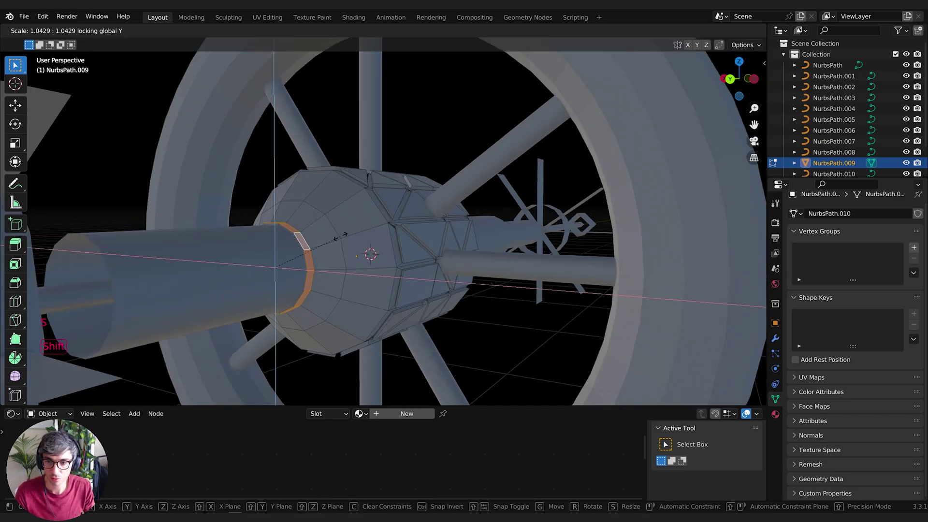
left_click(342, 236)
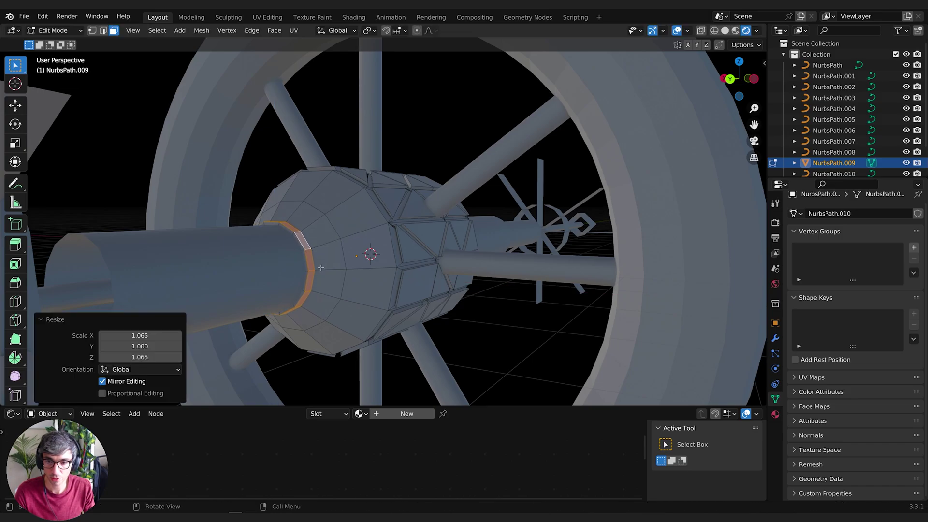
Open the wheel's spokes mesh for editing in front view and turn on X-ray display.
key("Tab")
scroll(314, 266, "down", 4)
middle_click_drag(315, 265, 358, 237)
scroll(296, 271, "up", 1)
scroll(295, 242, "up", 2)
left_click(291, 231)
scroll(333, 239, "up", 1)
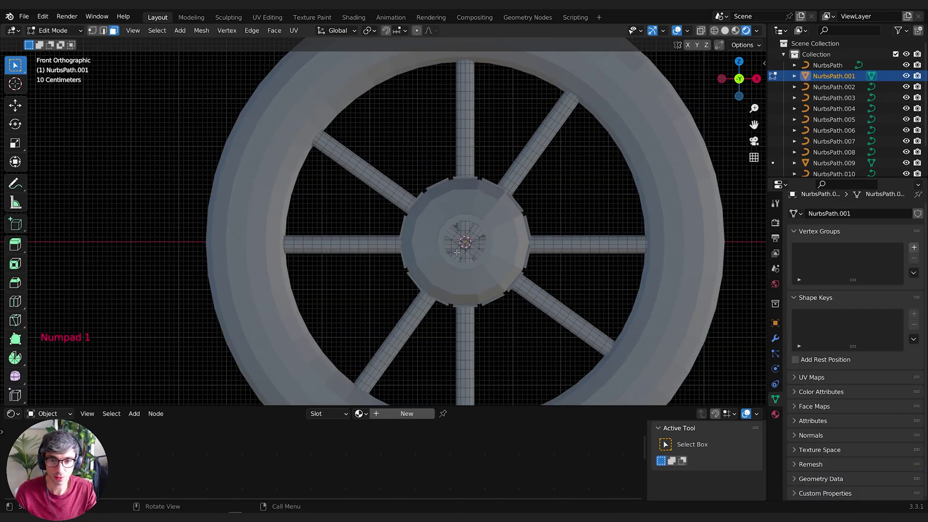
scroll(457, 252, "down", 2)
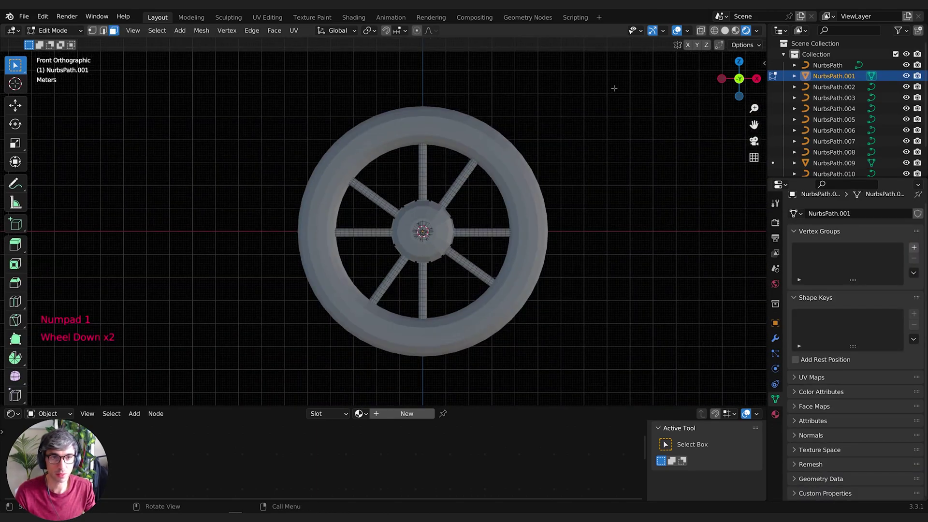
left_click(700, 30)
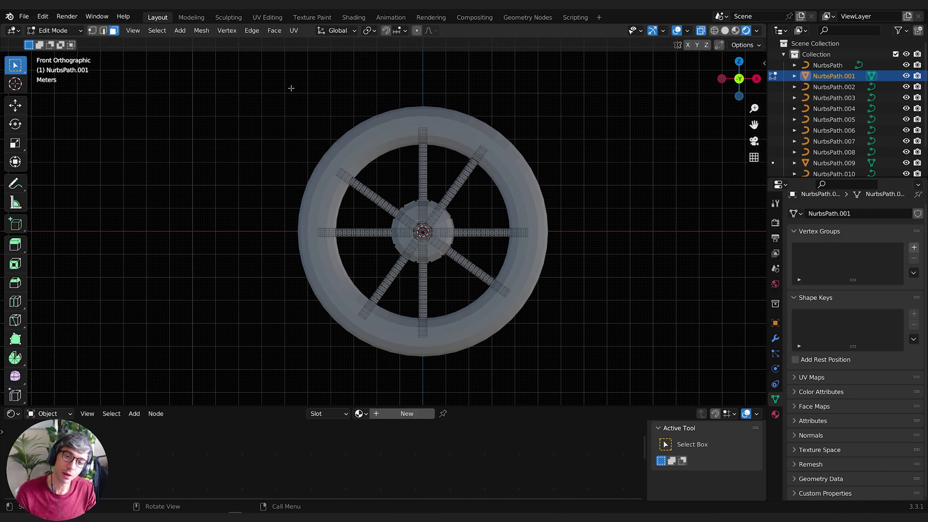
Box-select the negative X half of the spokes and delete its vertices.
key("b")
left_click_drag(267, 74, 315, 250)
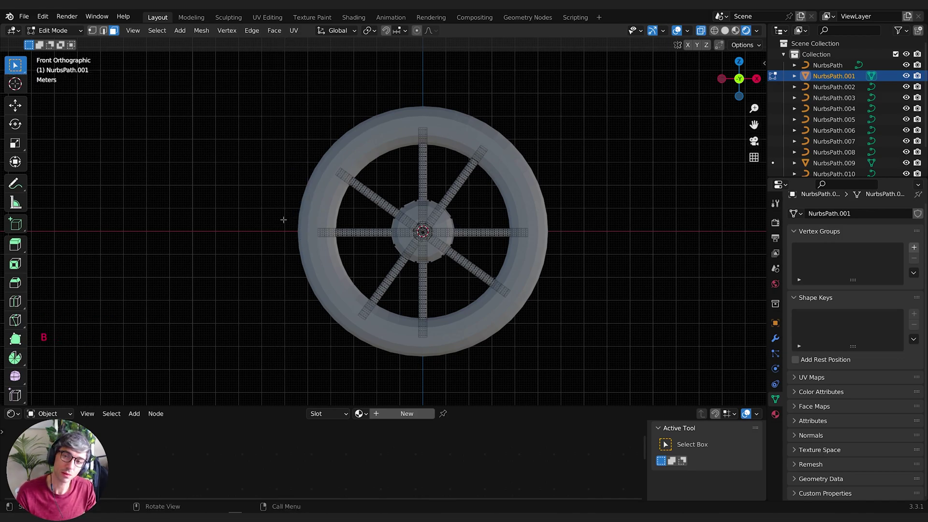
key("b")
left_click_drag(200, 78, 421, 377)
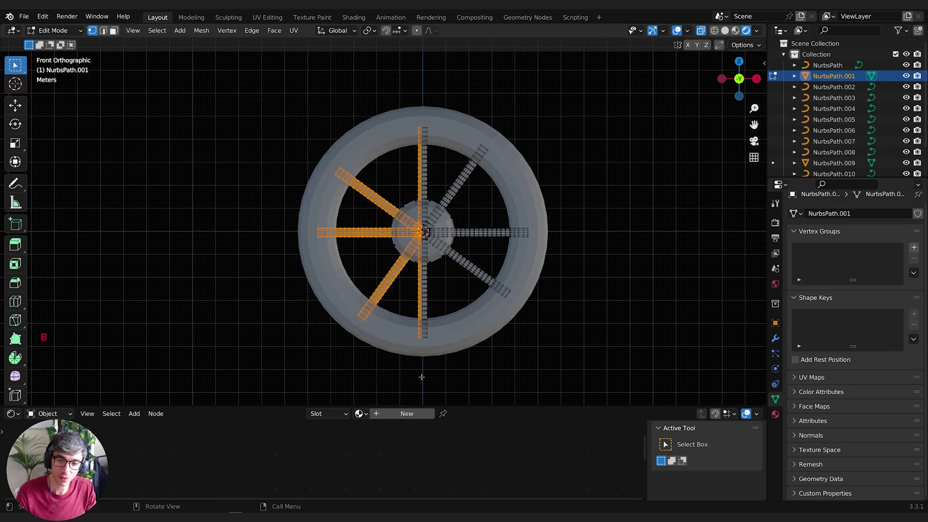
key("x")
left_click(470, 286)
Box-select the remaining spoke geometry below the wheel's centre line and delete its vertices.
scroll(479, 271, "up", 3)
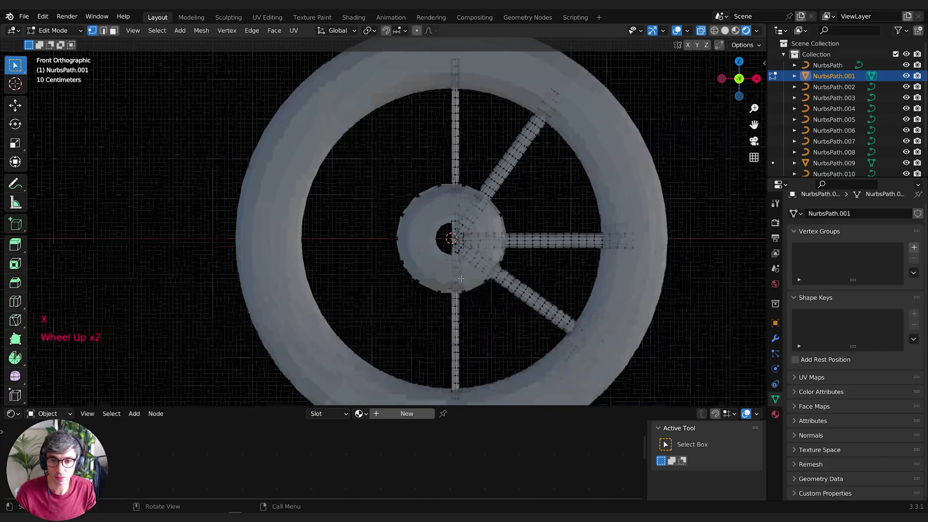
scroll(478, 270, "down", 2)
scroll(483, 258, "up", 2)
middle_click_drag(484, 257, 325, 228, "shift")
key("b")
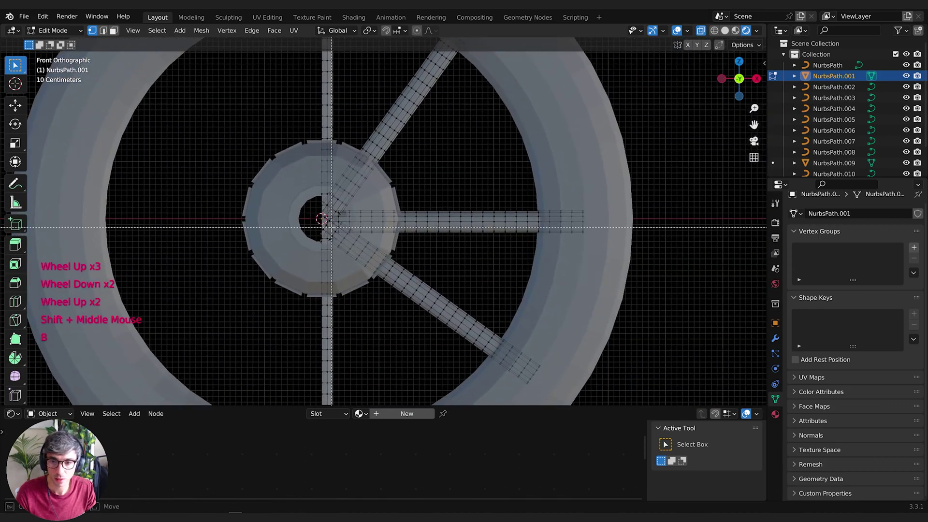
left_click_drag(305, 223, 608, 401)
scroll(530, 333, "down", 2)
key("x")
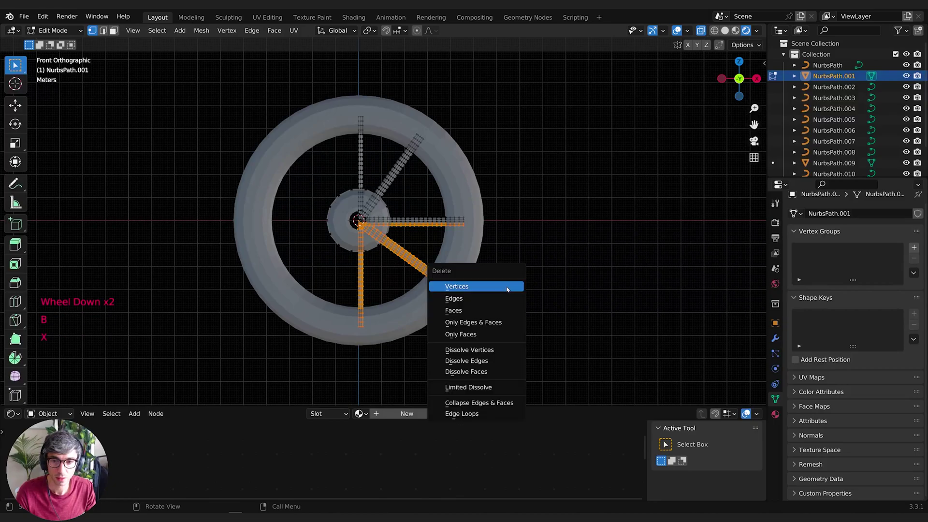
left_click(471, 286)
Add a Mirror modifier to the quarter set of spokes with both the X and Y axes enabled.
scroll(421, 248, "up", 4)
middle_click_drag(265, 102, 295, 147, "shift")
scroll(295, 147, "down", 2)
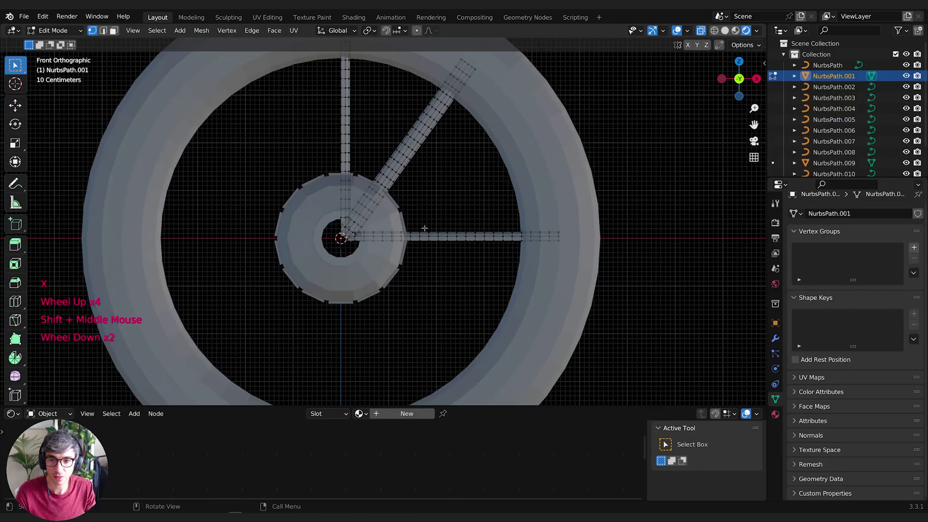
key("Tab")
left_click(775, 339)
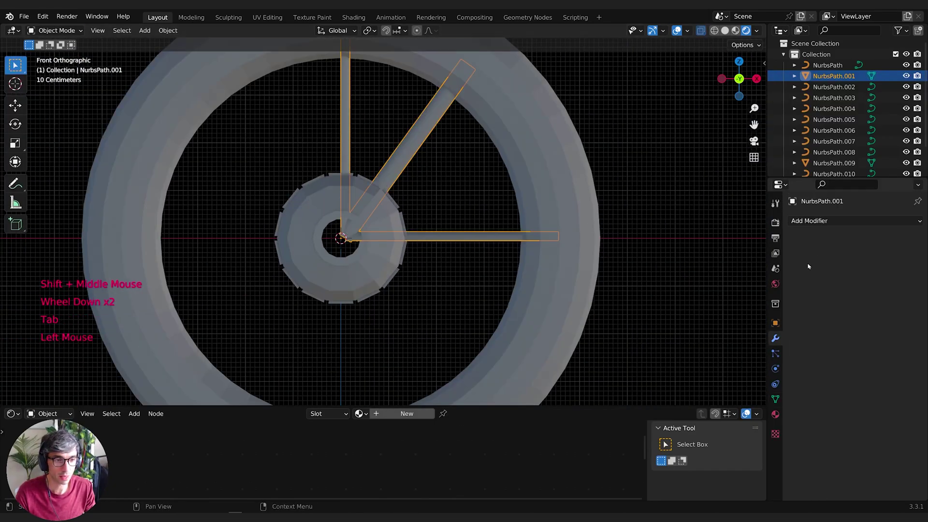
left_click(811, 221)
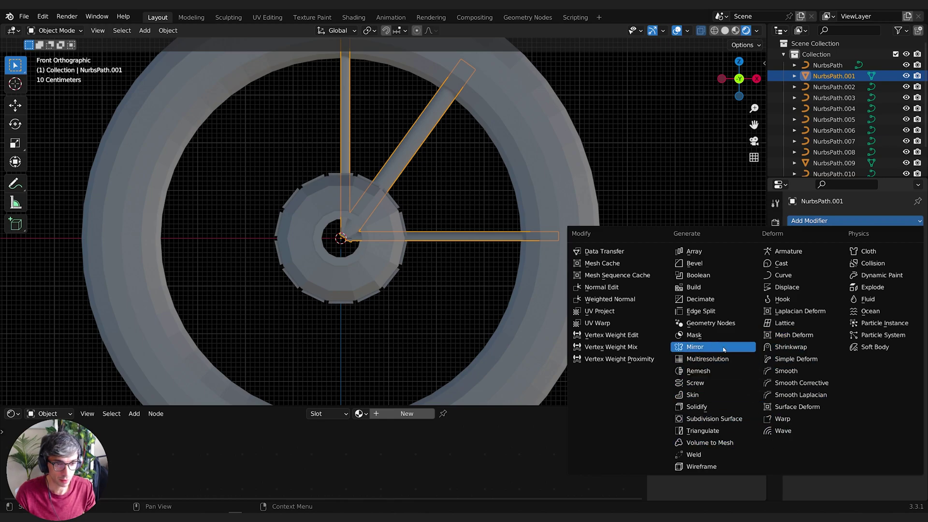
left_click(696, 346)
middle_click_drag(595, 271, 532, 275)
scroll(503, 271, "down", 1)
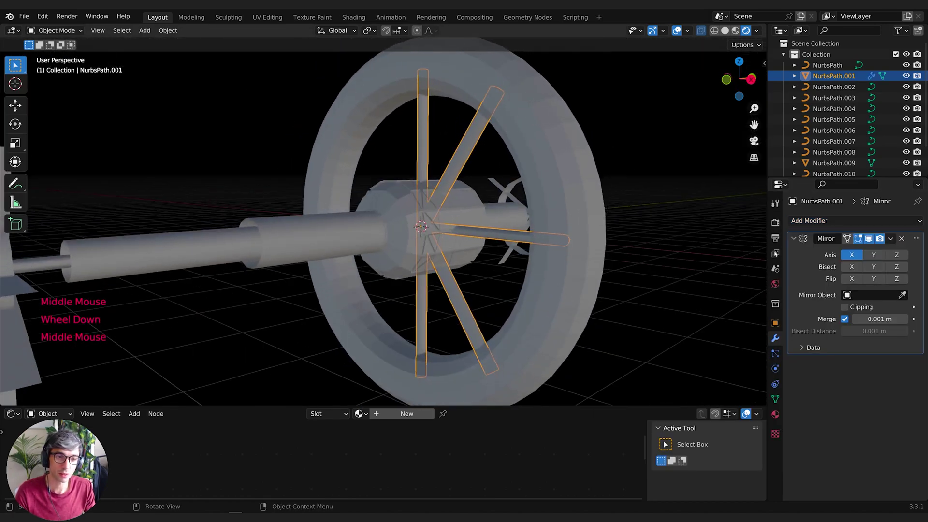
left_click(873, 255)
middle_click_drag(489, 216, 456, 216)
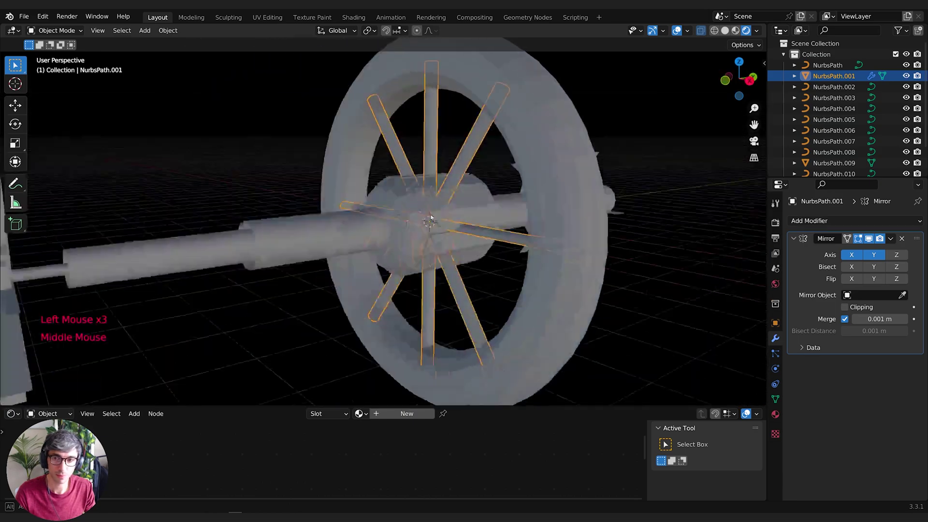
scroll(483, 217, "up", 1)
Select a run of adjacent face loops along the middle of the horizontal spoke.
key("Tab")
middle_click_drag(662, 234, 338, 308)
left_click(338, 308, "alt")
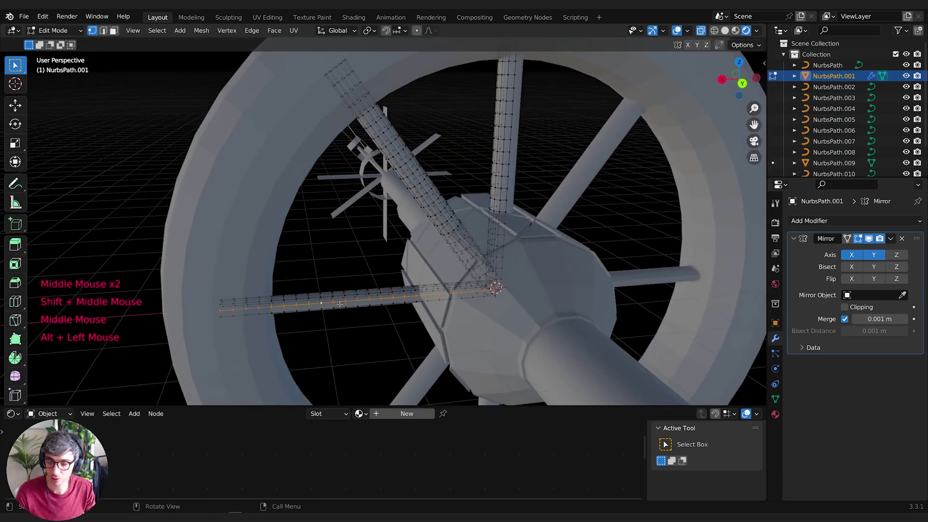
key("3")
left_click(330, 302, "alt")
middle_click_drag(330, 304, 333, 270)
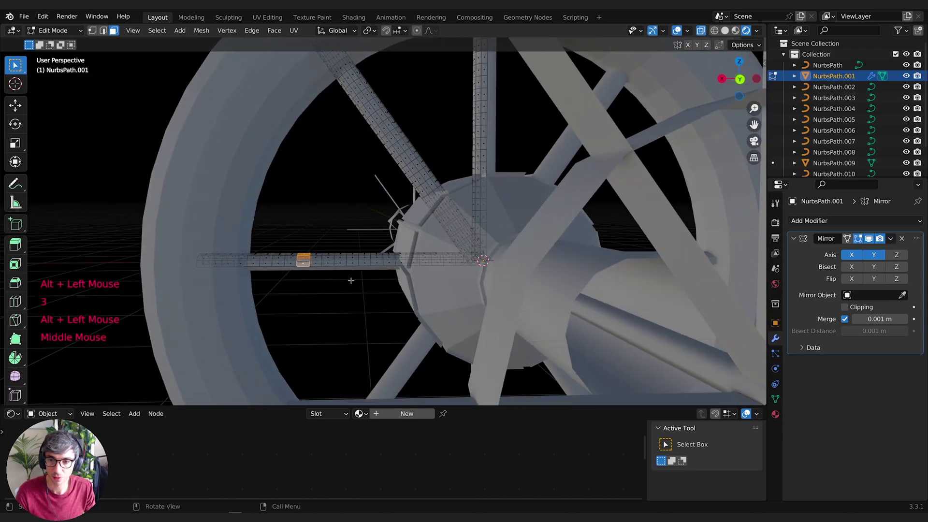
left_click(331, 263, "alt+shift")
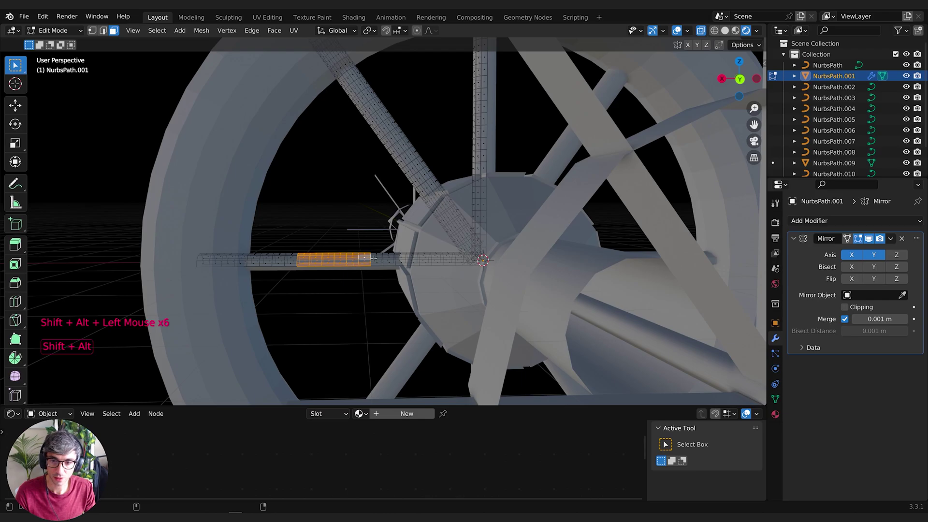
Extrude the selected spoke faces and scale them to 1.791 in Y and Z only to form a thicker sleeve.
middle_click_drag(373, 258, 459, 285)
key("e")
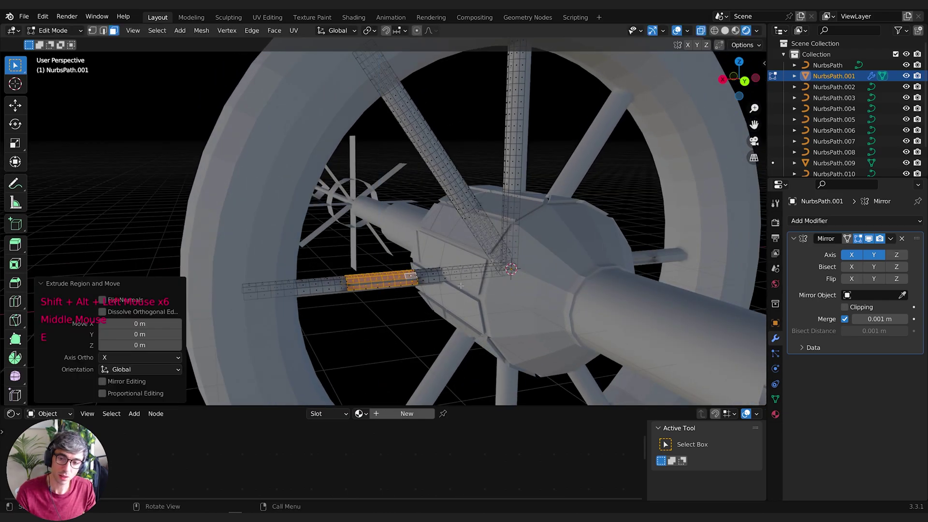
key("s")
key("shift+x")
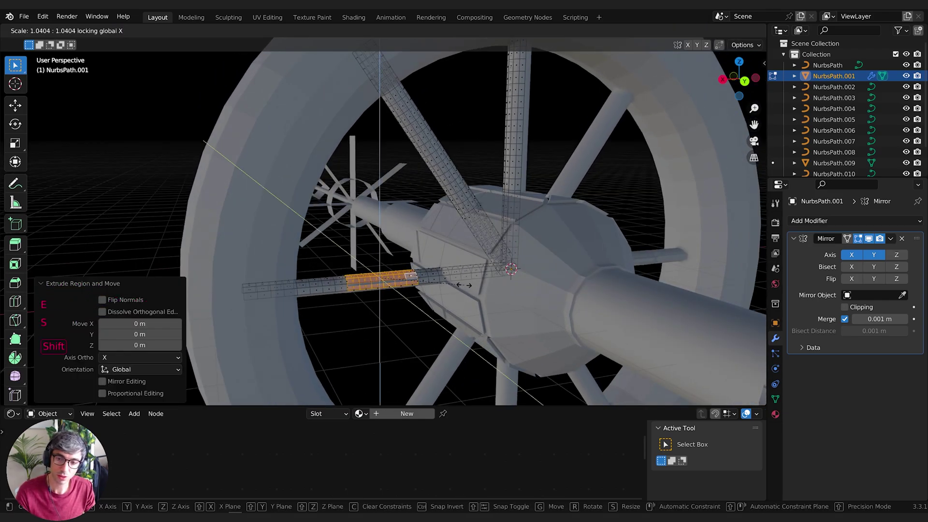
left_click(519, 278)
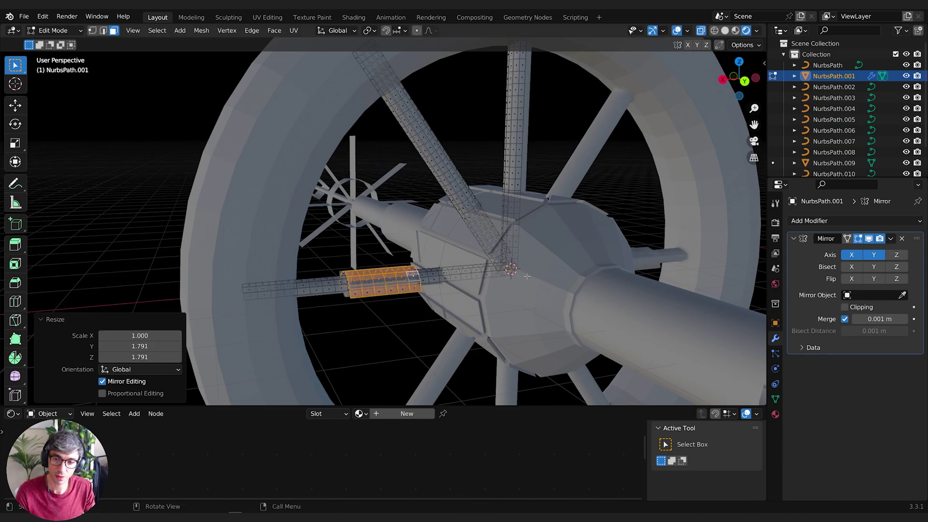
Extrude the selected face loops along the diagonal spoke and fatten them outward into a thicker sleeve.
scroll(517, 279, "down", 2)
middle_click_drag(517, 279, 556, 290)
scroll(515, 280, "up", 3)
key("g")
key("z")
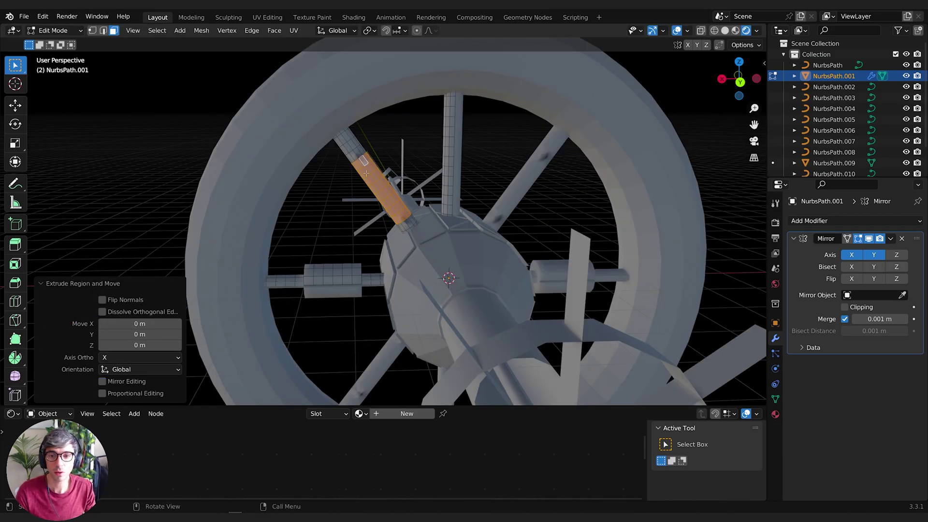
key("alt+s")
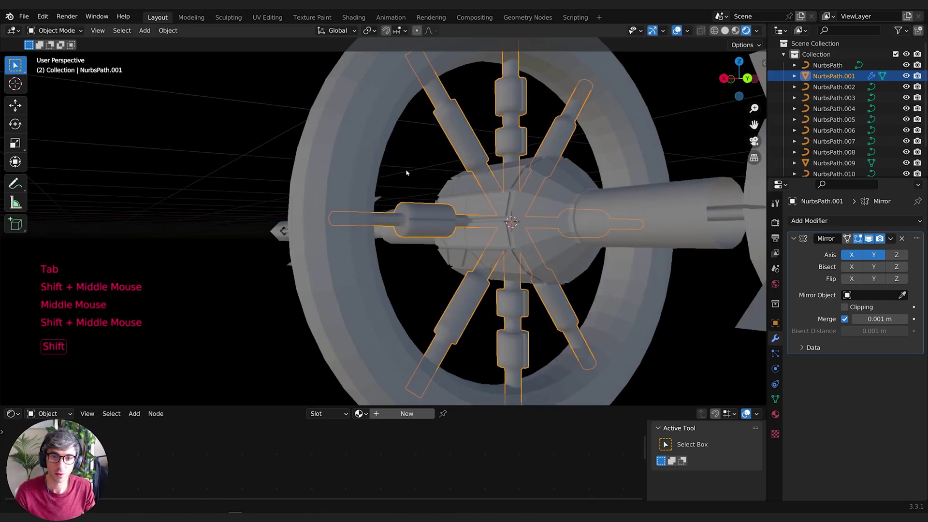
Apply Shade Auto Smooth to the mirrored spokes object.
middle_click_drag(408, 172, 445, 171, "shift")
right_click(445, 171)
mouse_move(445, 170)
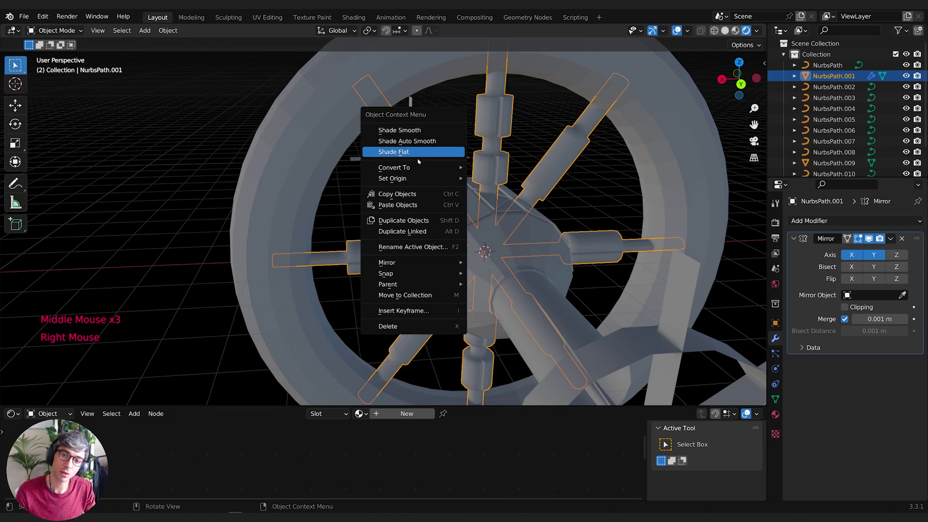
middle_click_drag(420, 159, 447, 169)
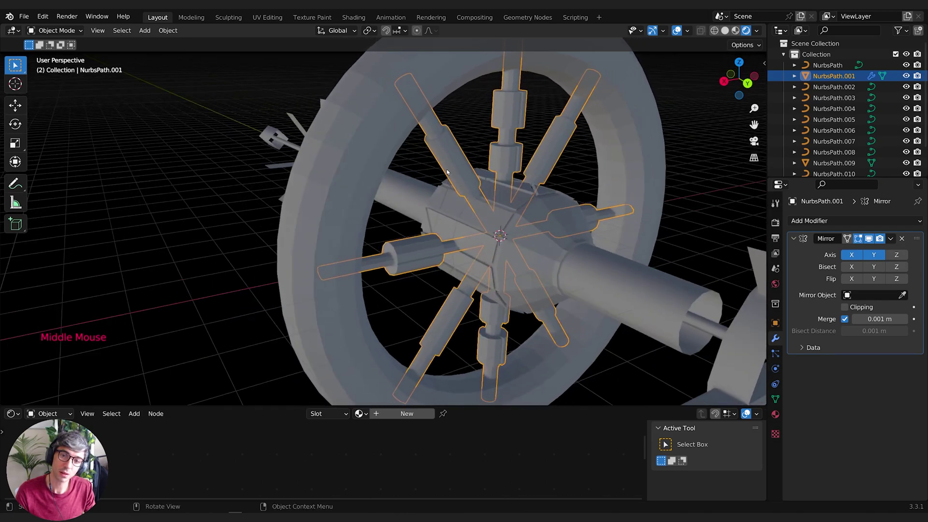
right_click(446, 167)
left_click(423, 157)
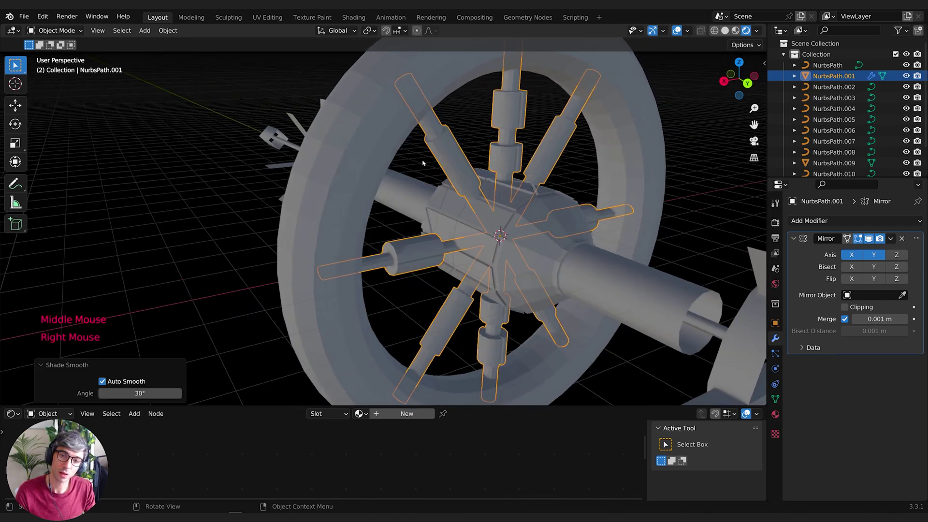
Set the Auto Smooth angle in the spokes' normals settings to 44°.
middle_click_drag(459, 152, 623, 271)
left_click(775, 399)
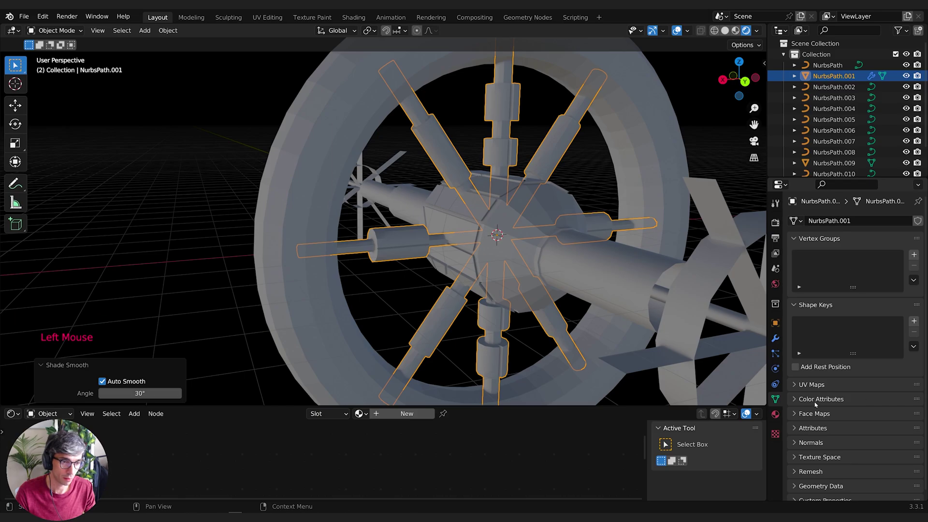
scroll(812, 399, "down", 1)
left_click(804, 435)
scroll(832, 411, "down", 1)
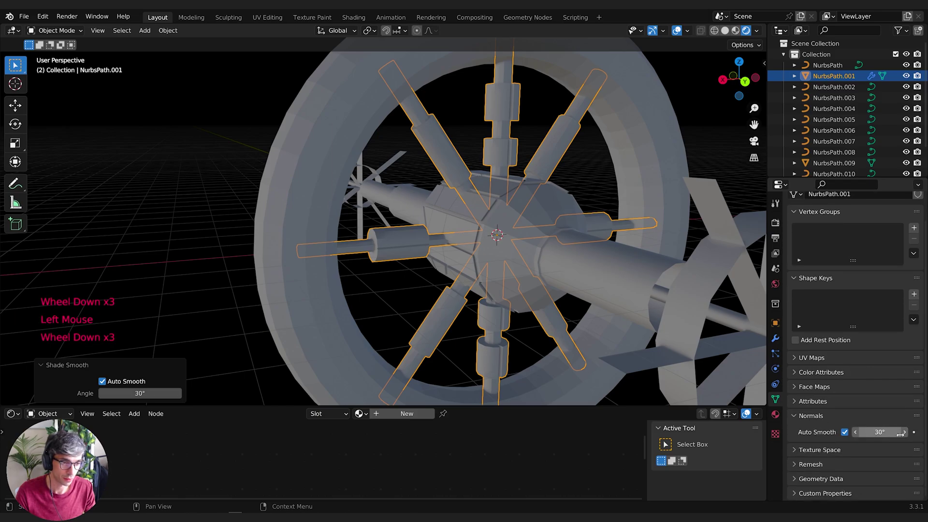
left_click(899, 434)
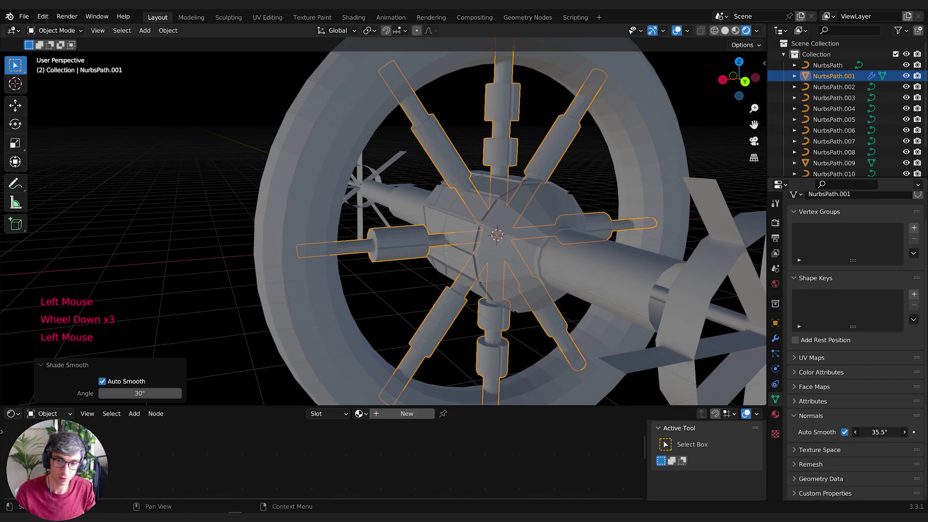
left_click_drag(900, 434, 908, 434)
Apply Shade Auto Smooth to the torus wheel rim and set its angle to 33.6°.
middle_click_drag(655, 265, 568, 267)
middle_click_drag(568, 267, 551, 267)
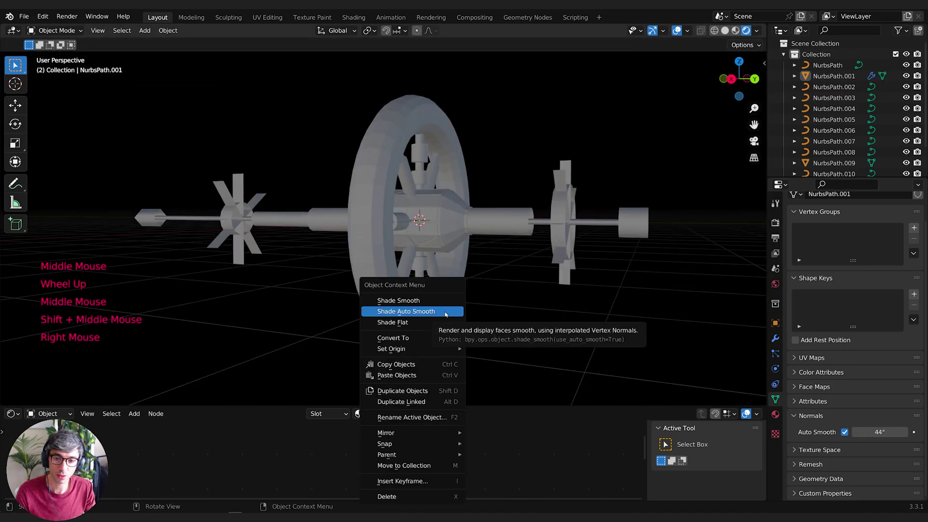
left_click(445, 315)
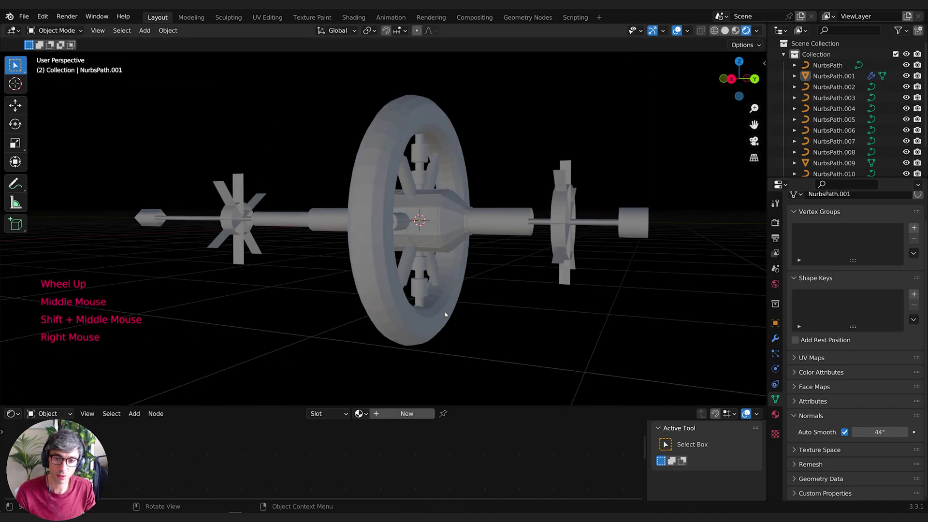
left_click(452, 306)
right_click(453, 305)
left_click(453, 303)
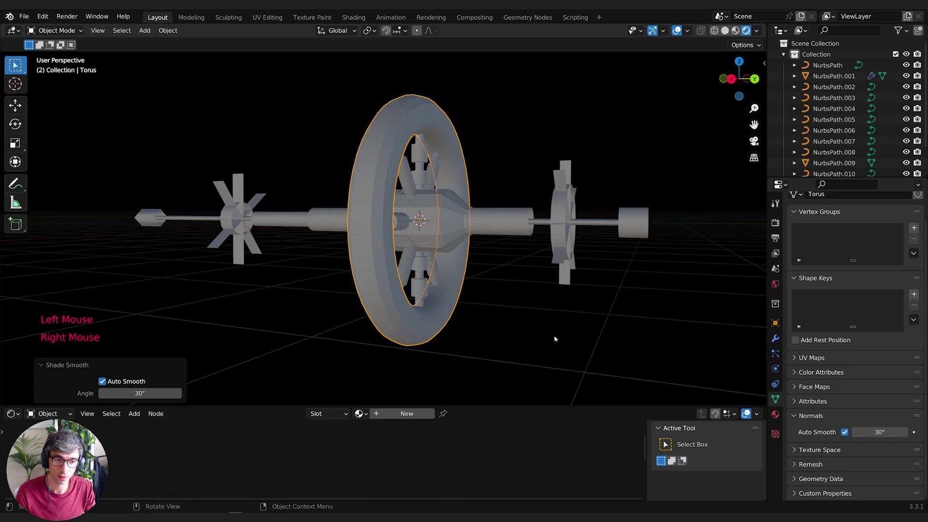
left_click_drag(877, 432, 884, 432)
Select eight evenly spaced cross-section face loops around the wheel rim in Edit Mode.
middle_click_drag(570, 290, 417, 306)
key("Tab")
scroll(498, 316, "down", 1)
key("alt")
left_click(376, 298, "alt")
key("alt")
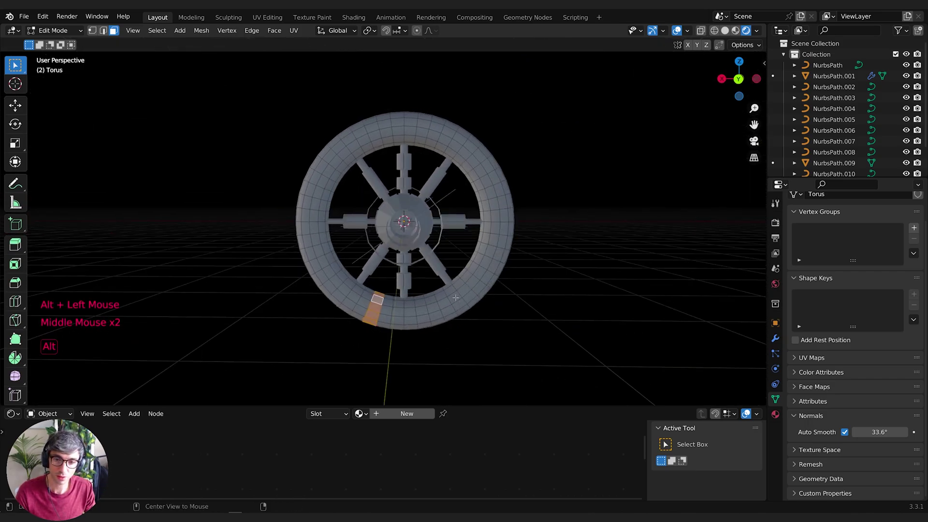
left_click(431, 304, "alt+shift")
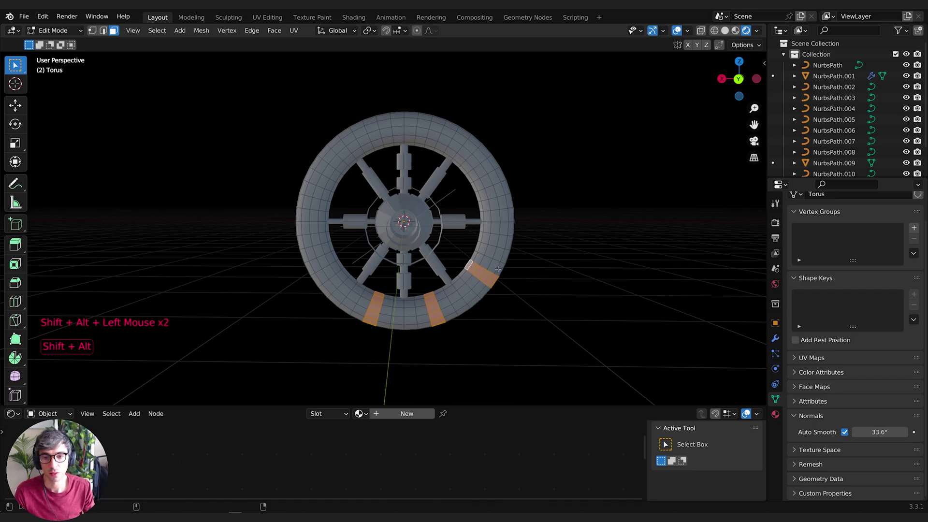
Extrude the selected rim loops in place and shrink them inward about 0.075 m to form grooves.
middle_click_drag(497, 268, 651, 245)
key("e")
right_click(651, 246)
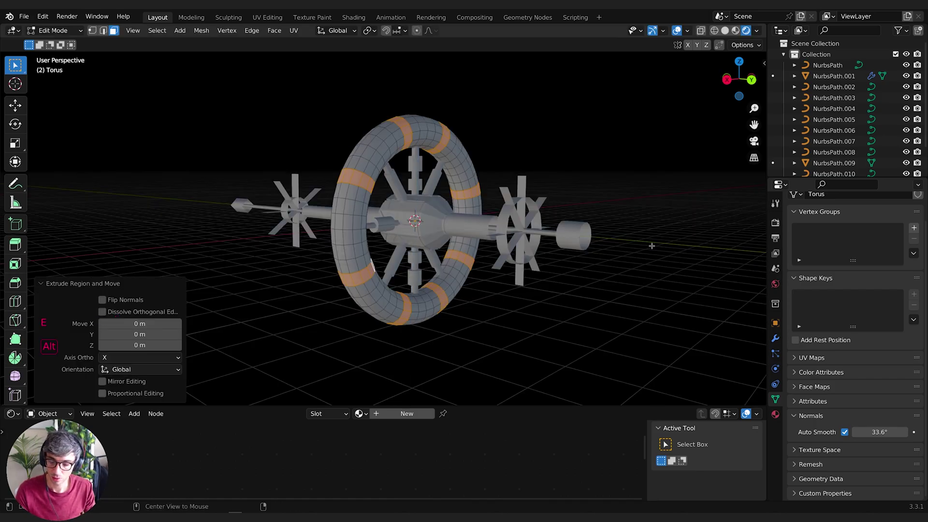
key("alt+s")
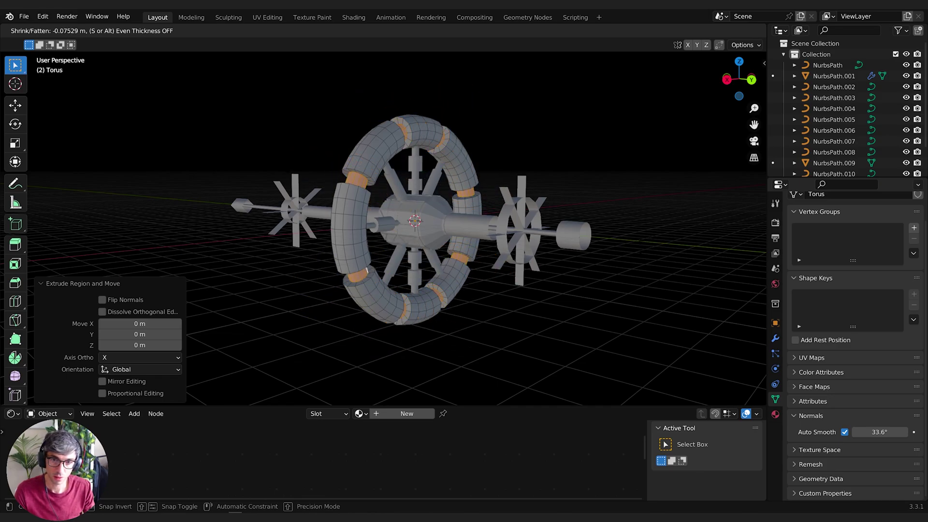
left_click(639, 247)
mouse_move(572, 263)
middle_mouse_down()
mouse_move(497, 263)
mouse_move(572, 255)
middle_mouse_up()
key("Tab")
Move the cylindrical shaft section beside the hub about 0.04 m along Y.
scroll(488, 263, "down", 2)
scroll(488, 263, "up", 4)
middle_click_drag(459, 266, 434, 275)
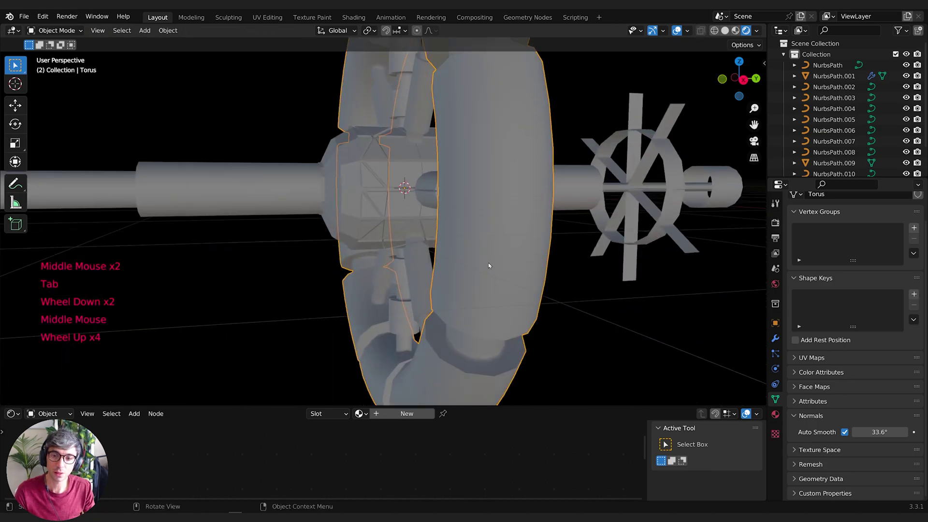
scroll(551, 264, "down", 1)
scroll(468, 265, "down", 1)
middle_click_drag(435, 275, 453, 258, "shift")
left_click(446, 235)
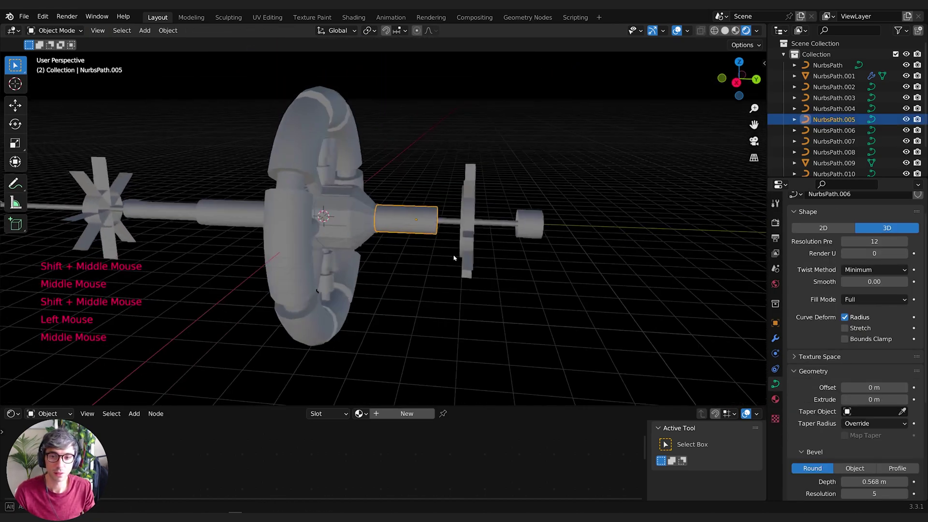
key("g")
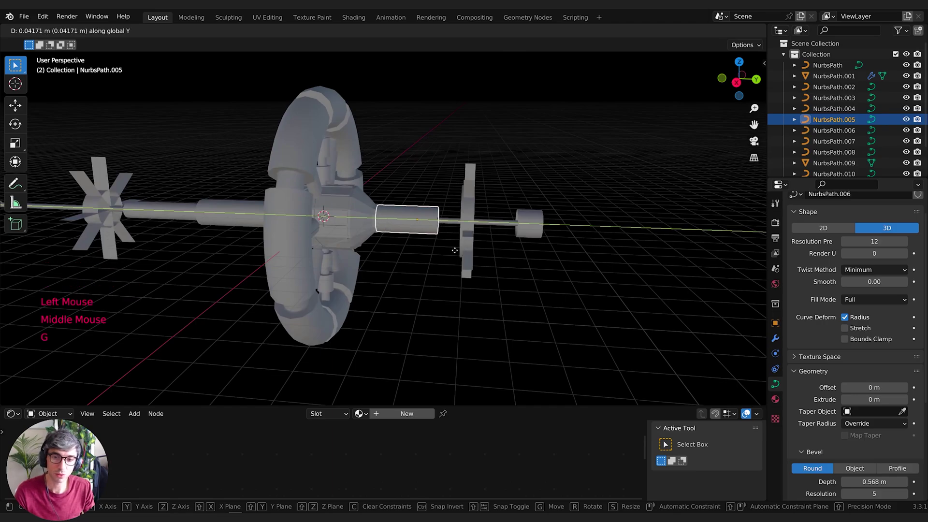
left_click(454, 251)
Convert the cylindrical shaft section to a mesh and try to select its end face loop.
middle_click_drag(455, 251, 435, 249)
key("Tab")
key("Tab")
key("grave")
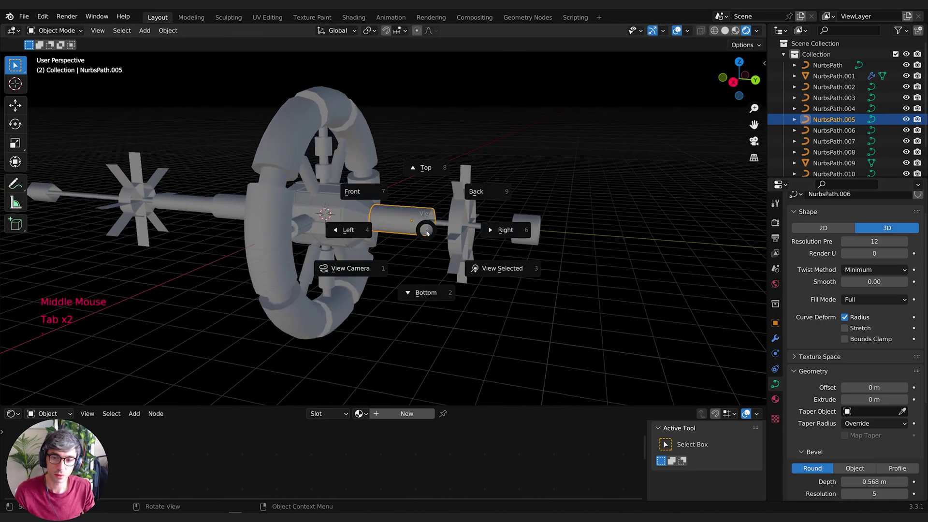
right_click(426, 232)
mouse_move(415, 247)
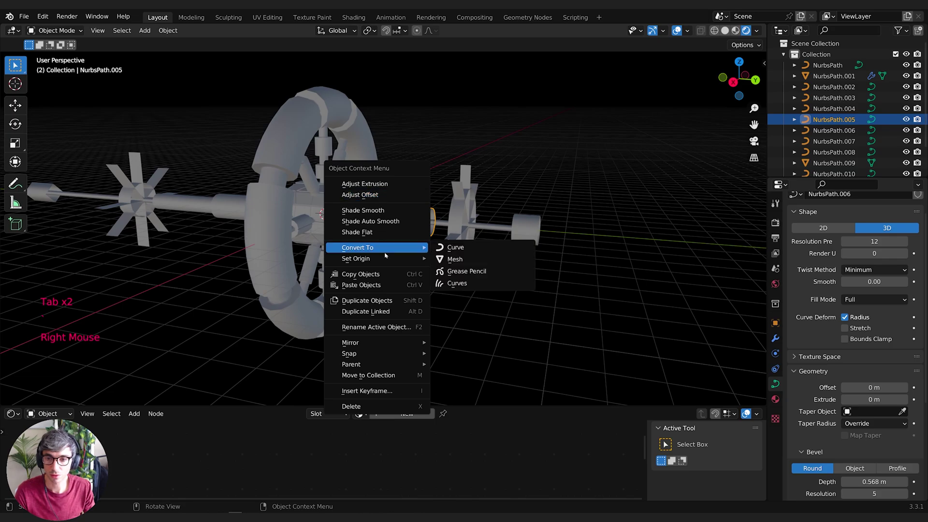
left_click(450, 260)
scroll(441, 238, "up", 2)
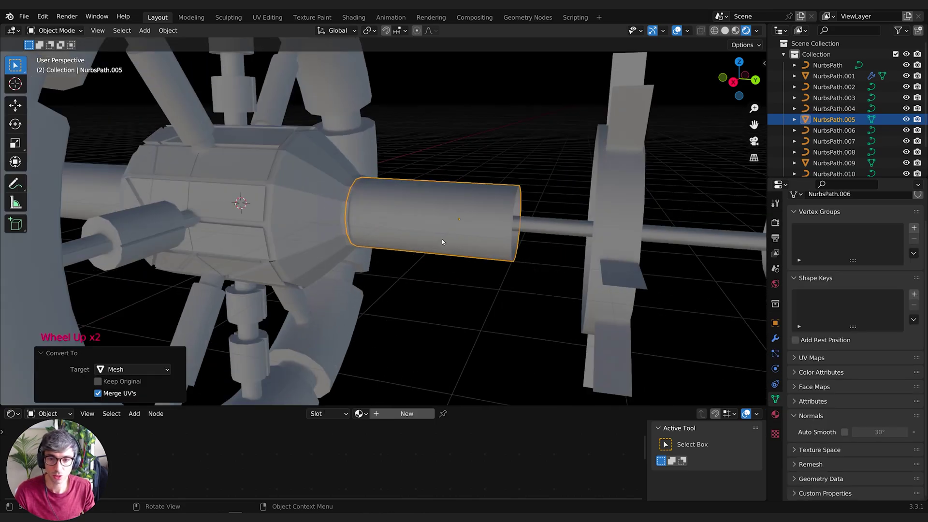
key("Tab")
left_click(511, 243, "alt")
middle_click_drag(525, 246, 424, 242, "shift")
middle_click_drag(447, 214, 333, 225)
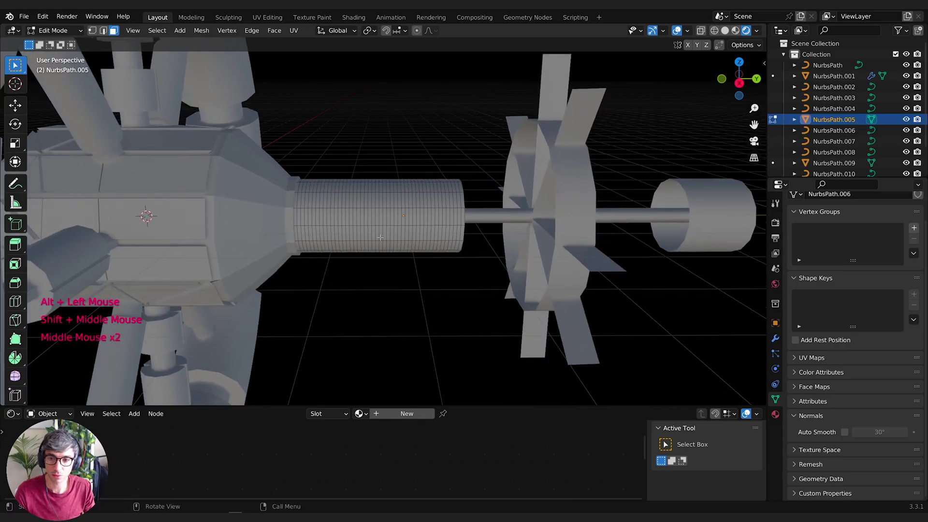
Delete the cylindrical shaft section and place a duplicate of the panelled hub there, 3.9682 m along Y.
scroll(380, 238, "down", 2)
key("Tab")
key("x")
left_click(314, 226)
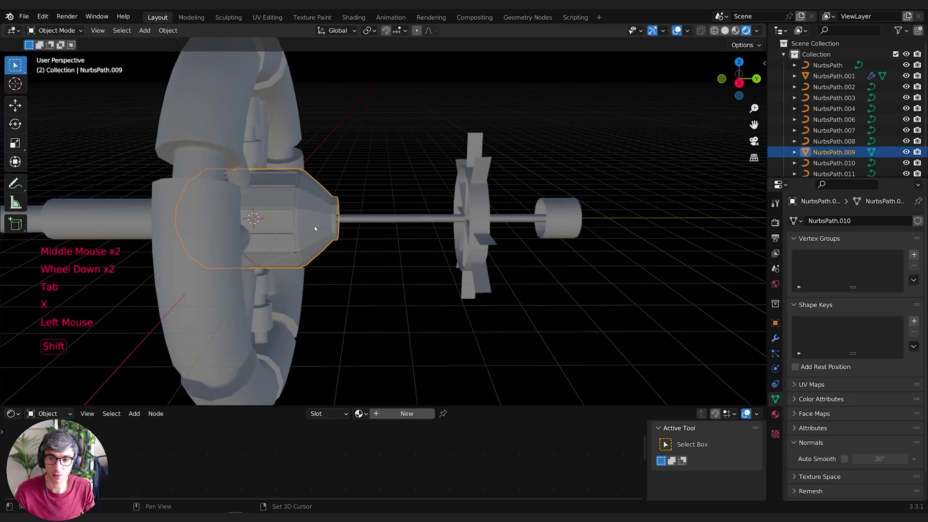
key("shift+d")
left_click(498, 233)
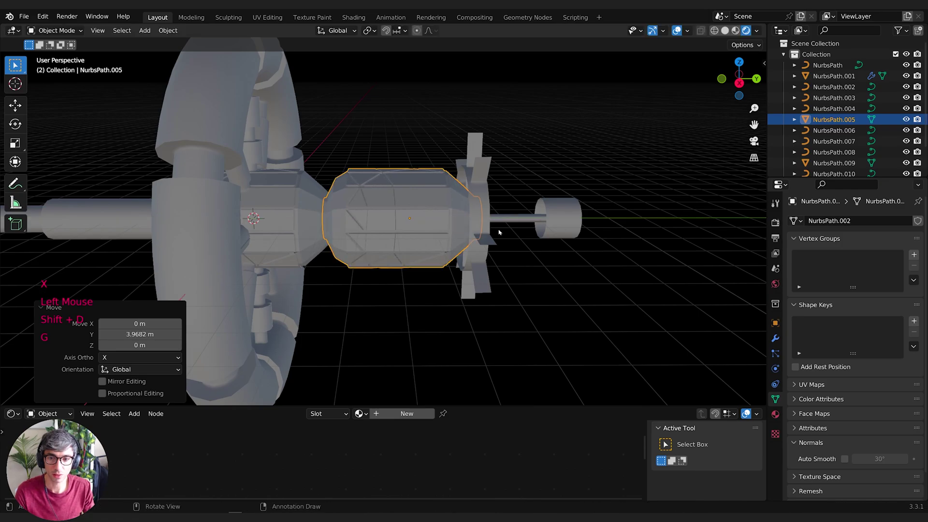
Scale the duplicated hub down uniformly, then stretch it by 2.006 along Y.
key("s")
left_click(454, 224)
key("s")
key("y")
left_click(489, 228)
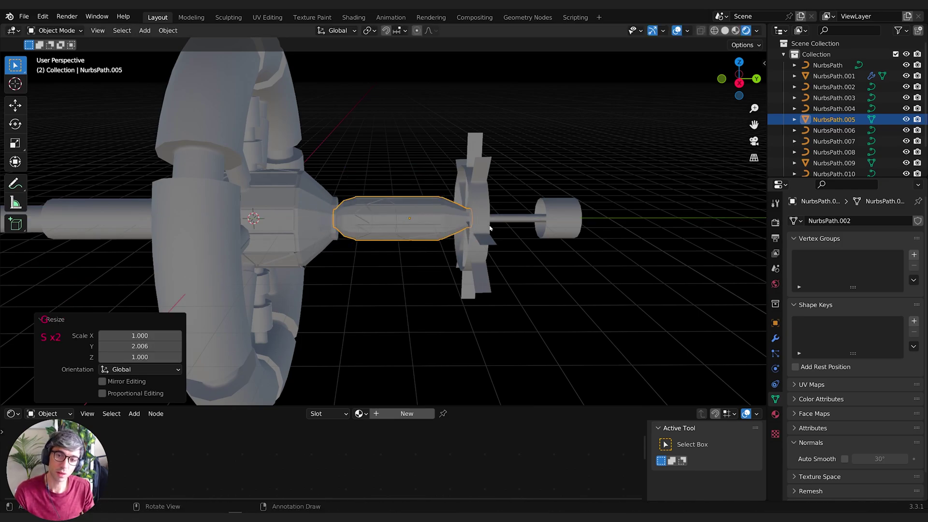
Scale the elongated duplicate to 0.647 and move it along Y until it meets the hub.
key("s")
key("g")
middle_click(483, 234)
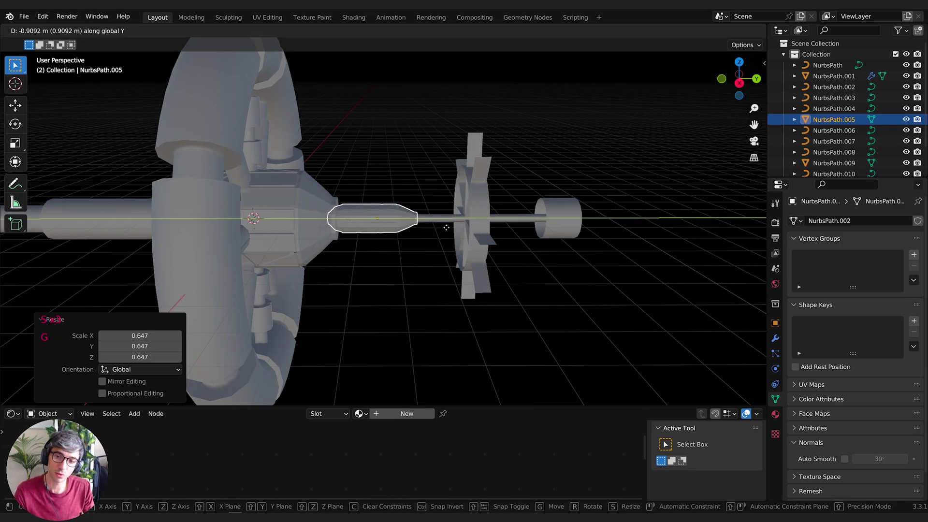
left_click(432, 237)
Duplicate the tapered panelled section to the hub's opposite side, -7.1904 m along Y.
middle_click_drag(433, 237, 430, 237)
scroll(431, 237, "down", 5)
key("shift+d")
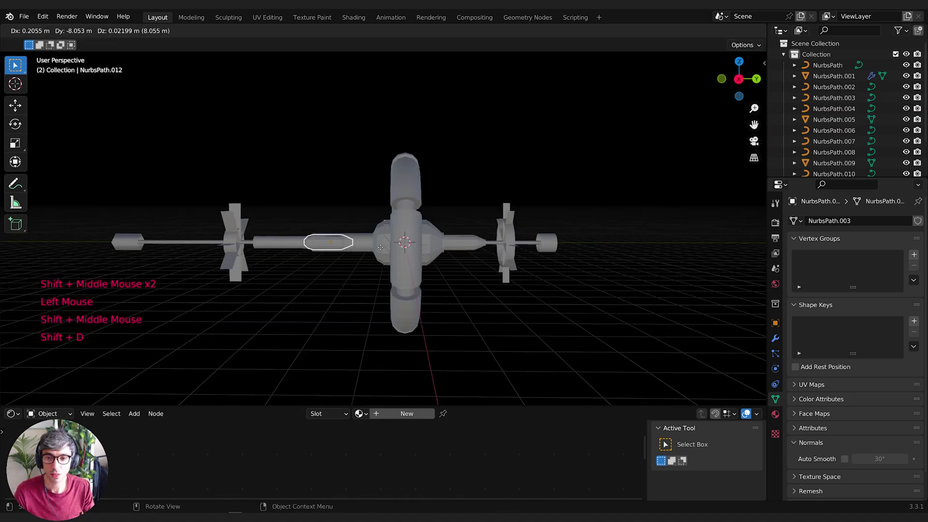
left_click(392, 249)
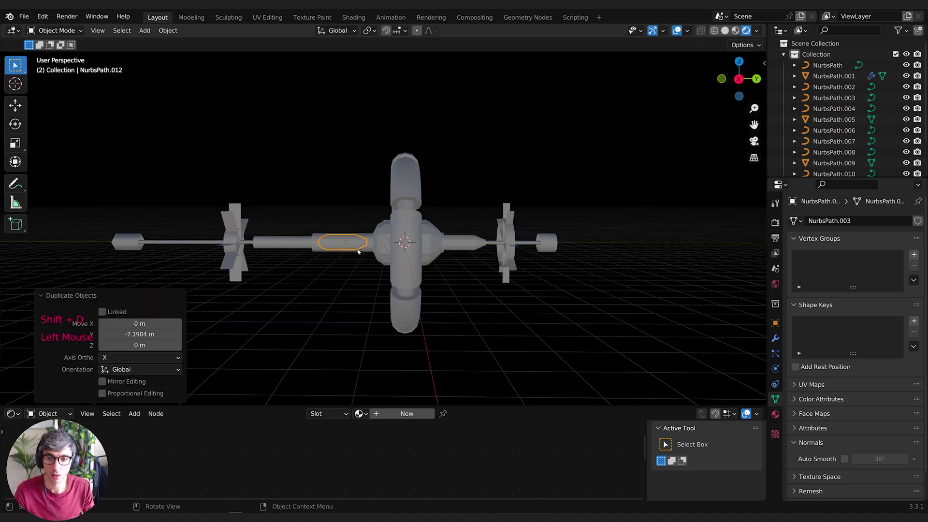
Delete the old thick shaft section there and scale the panelled duplicate up by about 2.27.
key("x")
left_click(356, 252)
left_click(340, 244)
key("s")
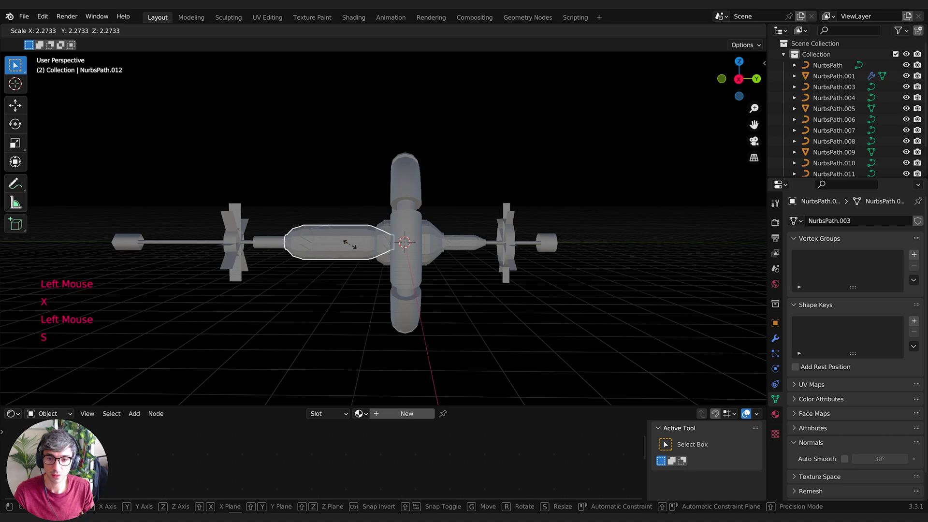
left_click(349, 244)
Place a duplicate of the panelled end piece at the centre of the neighbouring bladed rotor and scale it to fit.
left_click(529, 216)
middle_click_drag(350, 244, 370, 282)
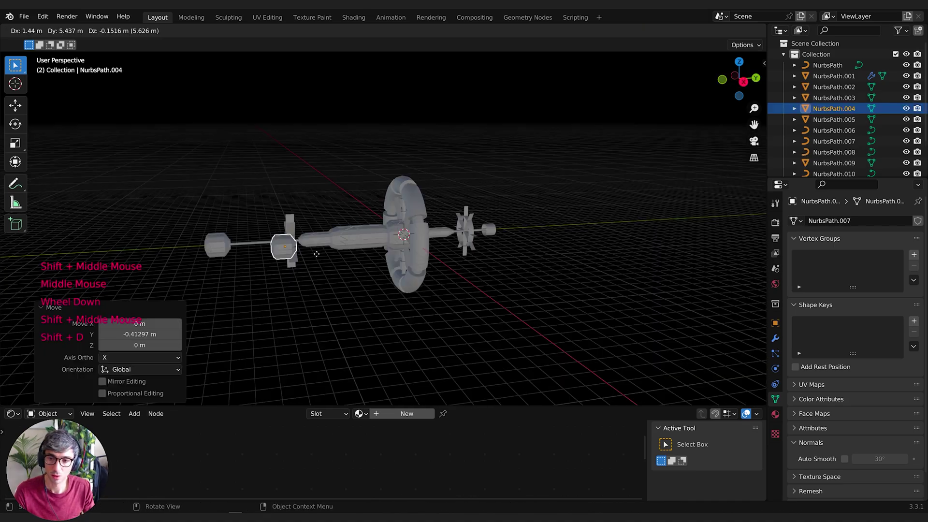
left_click(309, 252)
scroll(299, 261, "up", 2)
scroll(283, 270, "up", 2)
middle_click_drag(300, 261, 324, 262, "shift")
middle_click_drag(324, 261, 290, 267)
key("s")
left_click(342, 257)
Delete the rotor's old ring, then move the panelled centrepiece 0.11809 m along Y and enlarge it by about 1.26.
left_click(313, 261)
key("x")
left_click(313, 258)
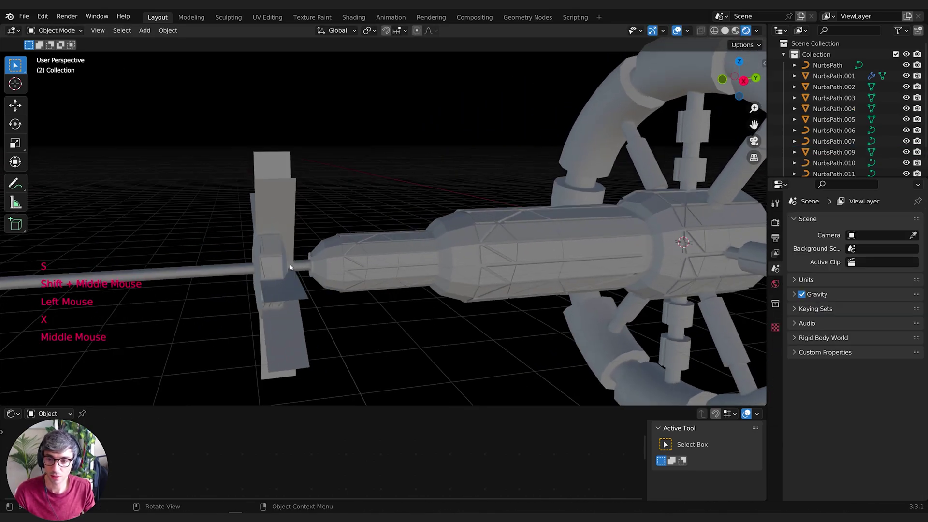
left_click(291, 268)
key("g")
left_click(305, 265)
key("s")
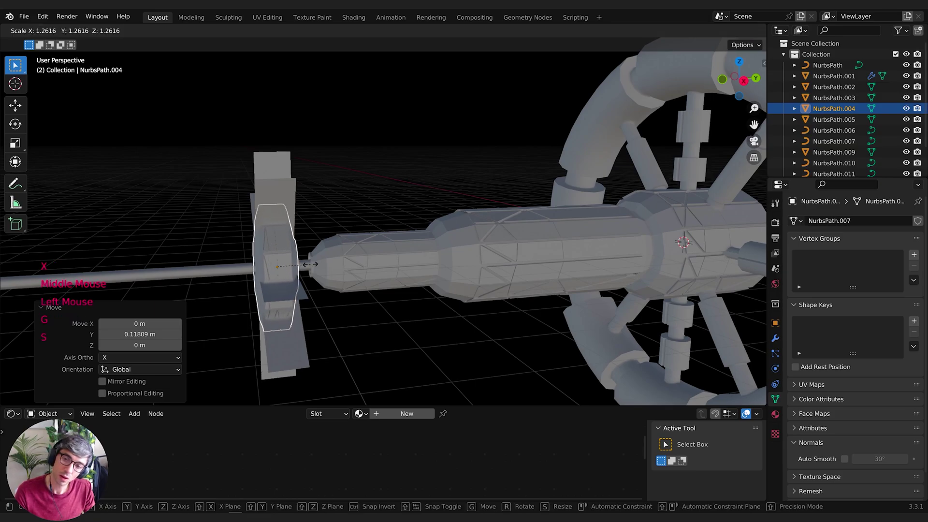
left_click(309, 264)
Duplicate the wide panelled disc at the axle's far end and scale the copy to 0.502.
scroll(310, 264, "down", 1)
middle_click_drag(309, 264, 435, 232)
scroll(435, 232, "up", 2)
left_click(456, 227)
scroll(536, 250, "down", 3)
scroll(537, 251, "up", 2)
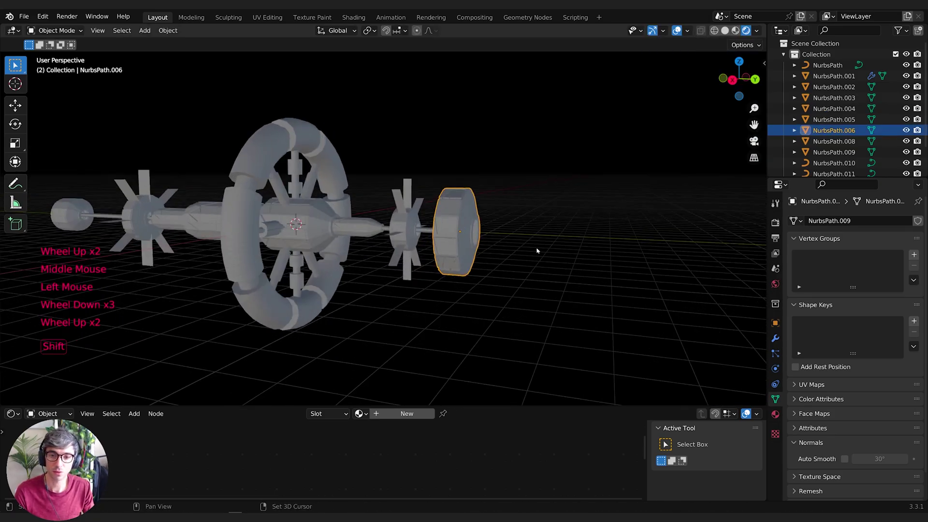
key("shift+d")
middle_click_drag(536, 250, 536, 270)
key("s")
left_click(496, 251)
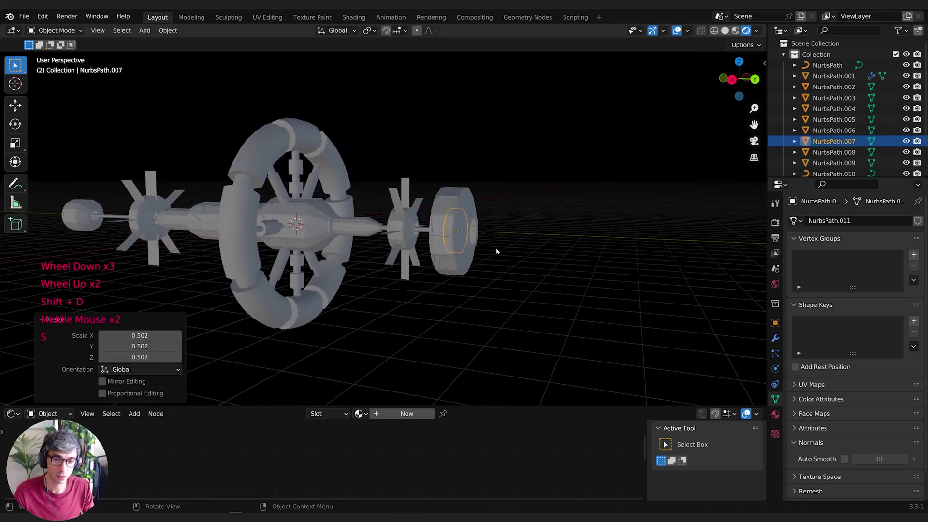
Shift the disc copy along Y, then stretch it along Y and resize it into a narrow tapered nose on the wide disc's outer face.
key("g")
key("y")
left_click(512, 251)
key("s")
key("y")
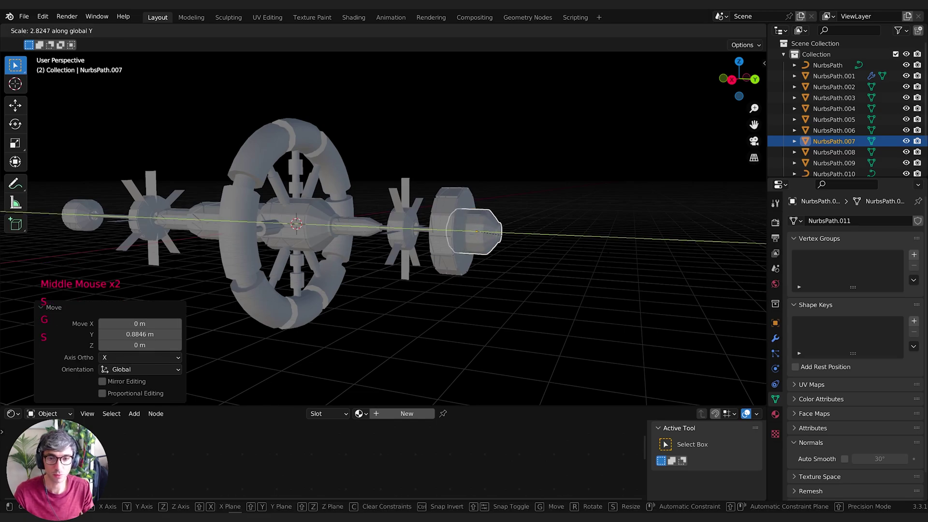
key("s")
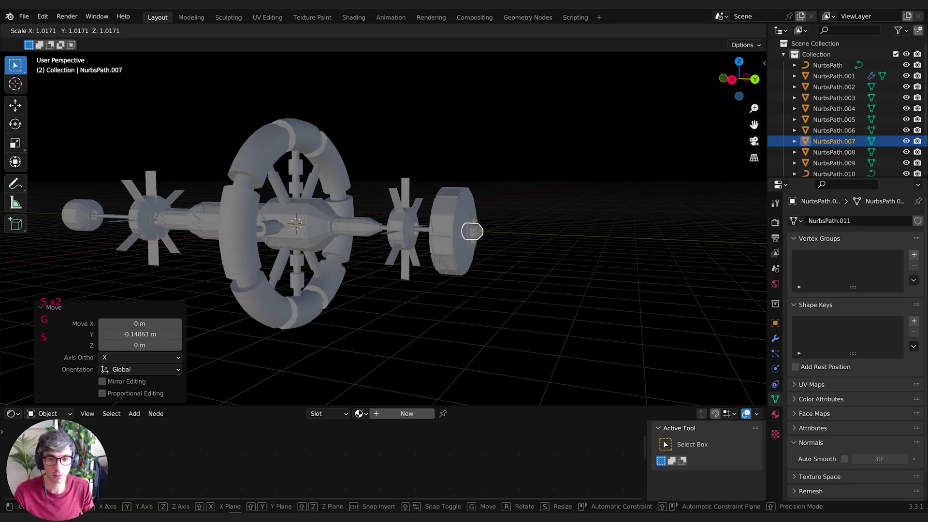
left_click(483, 242)
Examine the axle and wheel from several sides, focusing on the shaft section between the hub and the neighbouring bladed rotor.
middle_click_drag(483, 241, 590, 269)
left_click(462, 269)
scroll(529, 268, "up", 2)
scroll(530, 268, "up", 2)
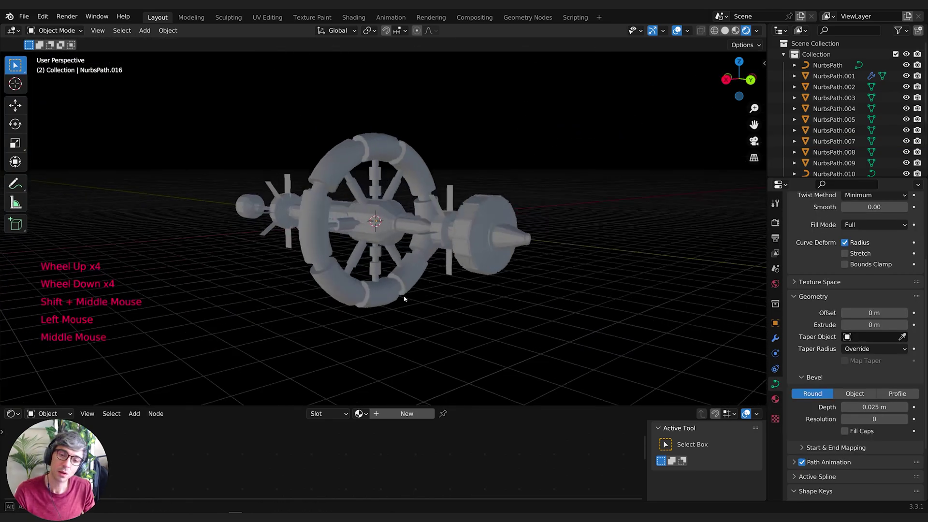
scroll(414, 290, "up", 2)
middle_click_drag(414, 290, 559, 294, "shift")
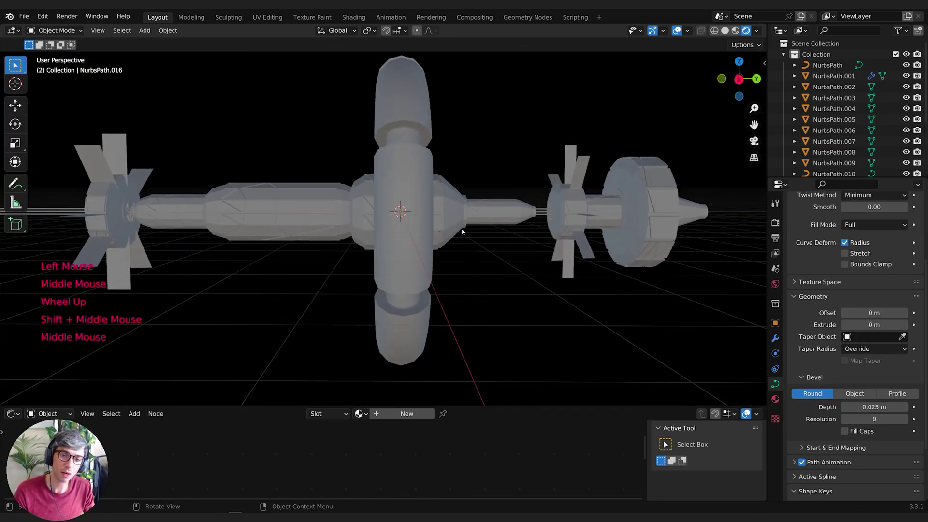
middle_click_drag(553, 227, 580, 261, "shift")
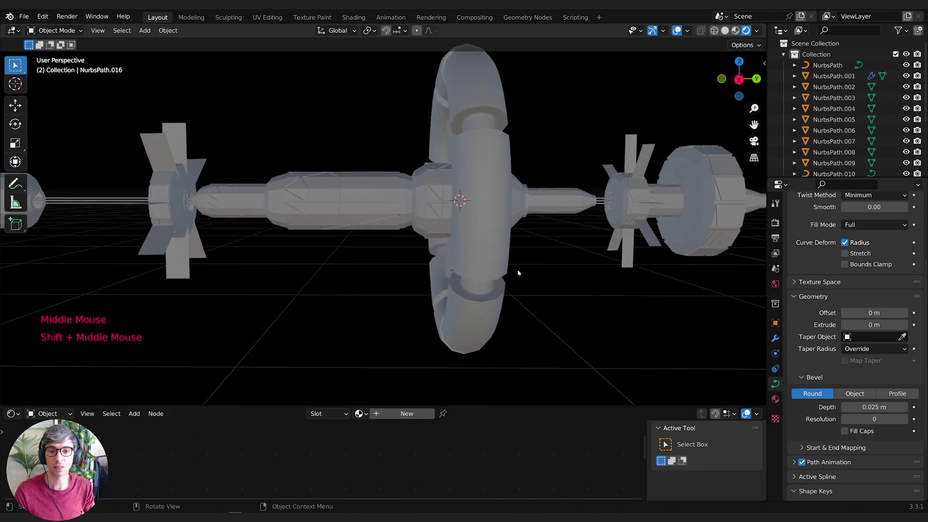
middle_click_drag(543, 248, 424, 265)
Open the tapered shaft section between the central hub and the bladed rotor for mesh editing.
left_click(483, 232, "shift")
left_click(489, 221)
key("Tab")
key("Tab")
scroll(515, 244, "up", 2)
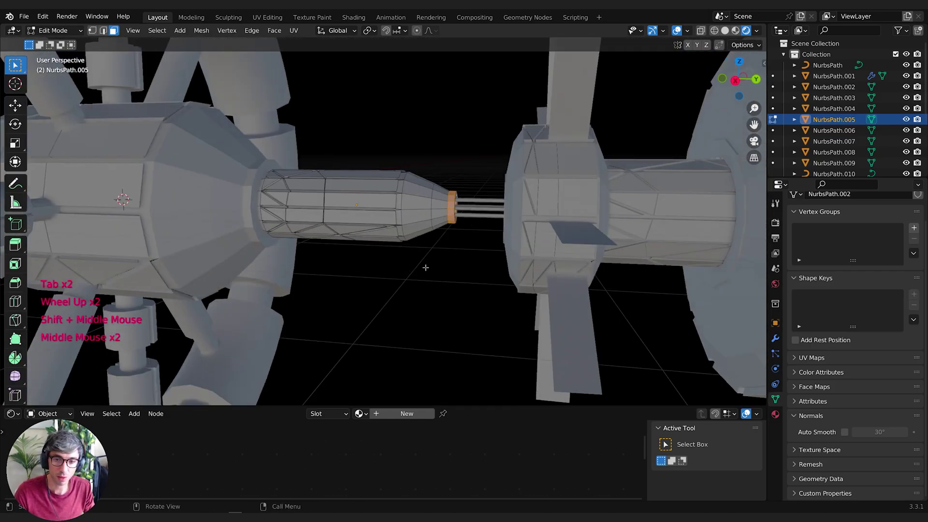
scroll(425, 265, "up", 2)
scroll(459, 232, "down", 1)
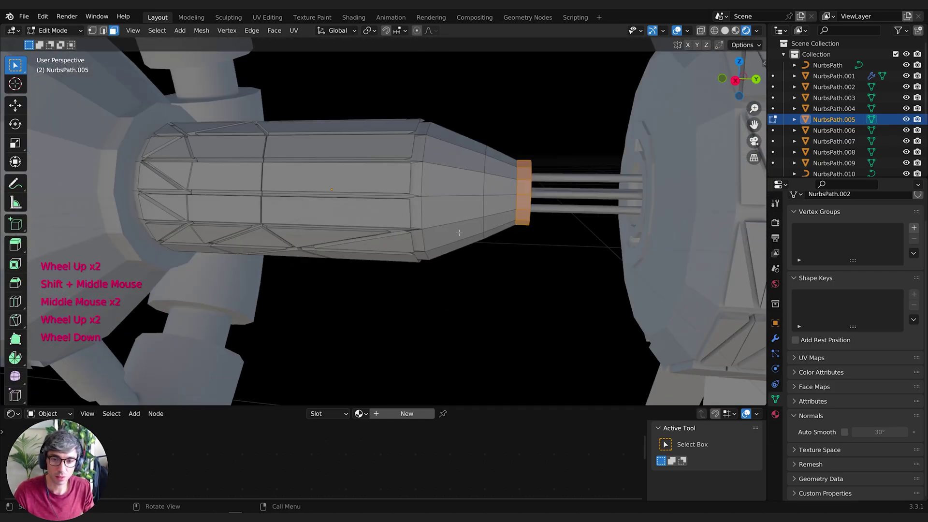
Select the edge loop around the middle of the shaft section's tapered end and duplicate it in place.
left_click(421, 214, "alt")
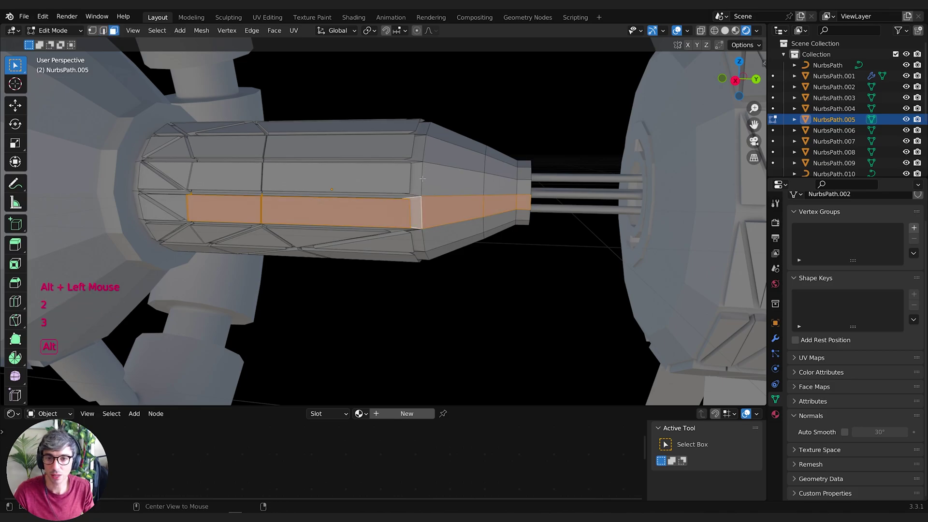
left_click(423, 179, "alt")
key("2")
left_click(428, 220, "alt")
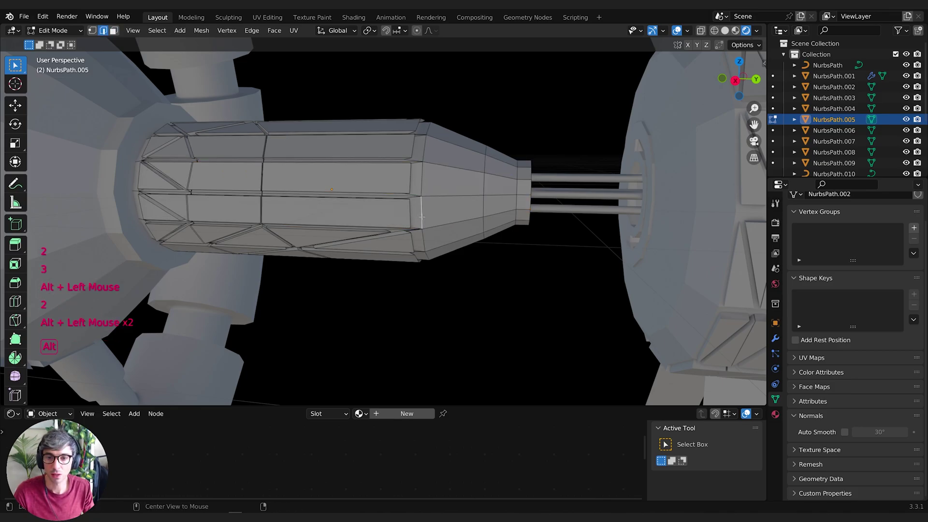
left_click(484, 208, "alt")
middle_click_drag(484, 208, 447, 220)
scroll(503, 217, "down", 2)
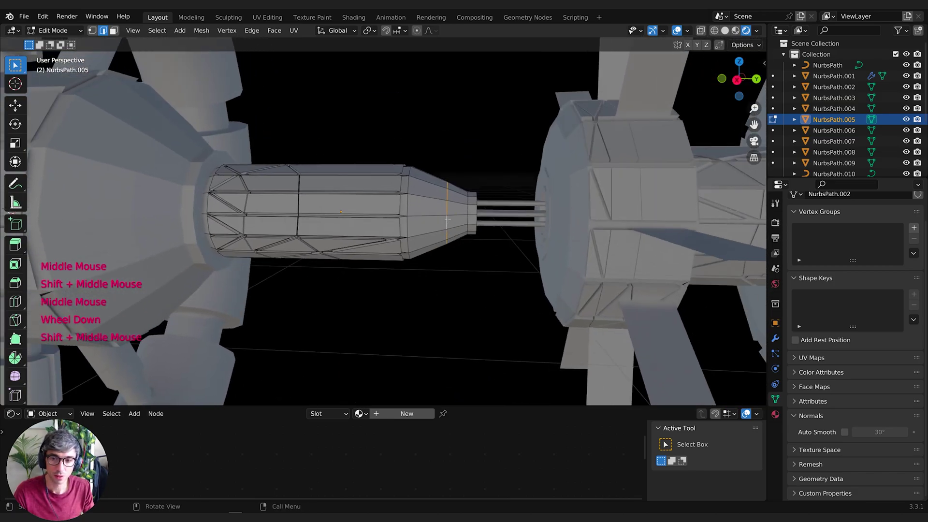
key("shift+d")
right_click(466, 234)
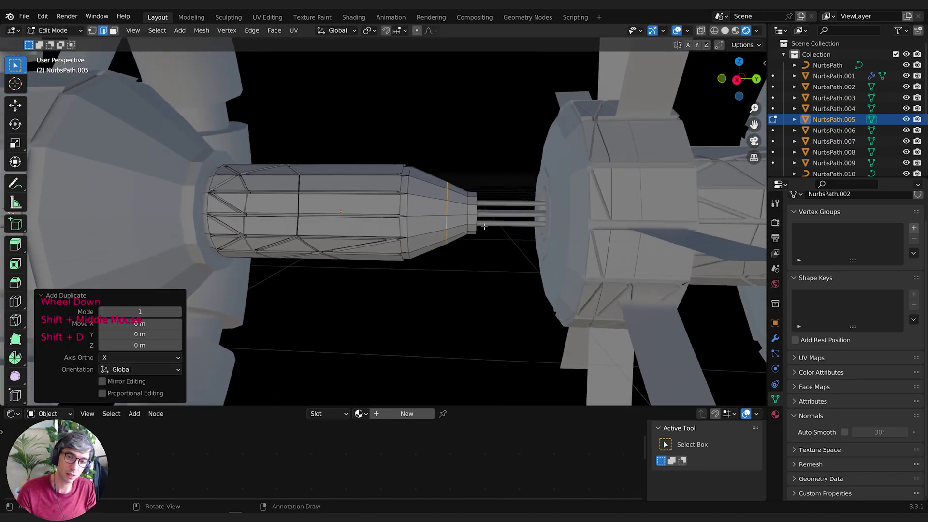
Scale up the duplicated edge loop and move it -0.86397 m along Y onto the straight part of the shaft section.
key("s")
left_click(467, 233)
middle_click_drag(466, 233, 434, 238)
key("g")
middle_click(379, 231)
left_click(380, 231)
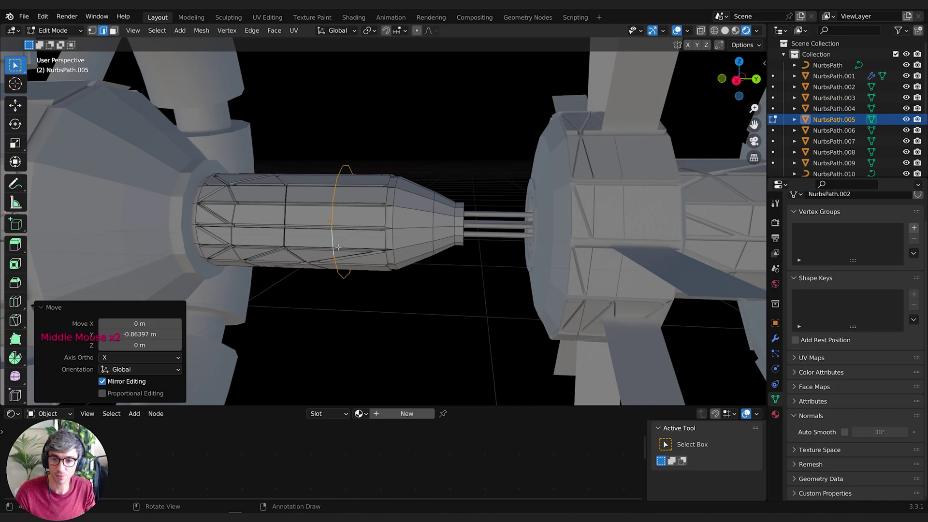
Scale the loop to 0.884, then enlarge it to stand slightly outside the shaft and adjust its position.
middle_click_drag(337, 248, 424, 270)
key("s")
left_click(413, 266)
key("s")
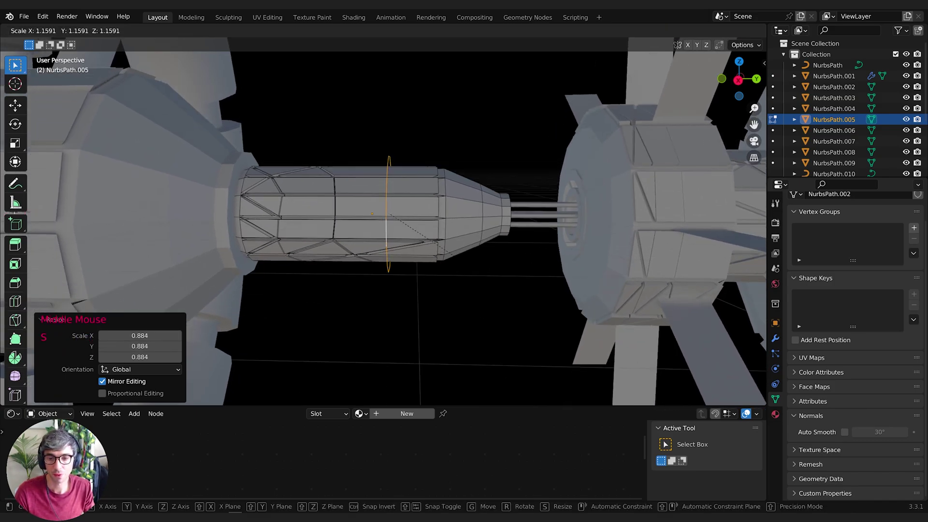
left_click(481, 276)
mouse_move(480, 275)
middle_mouse_down()
mouse_move(497, 274)
mouse_move(463, 277)
middle_mouse_up()
key("g")
left_click(474, 274)
key("Tab")
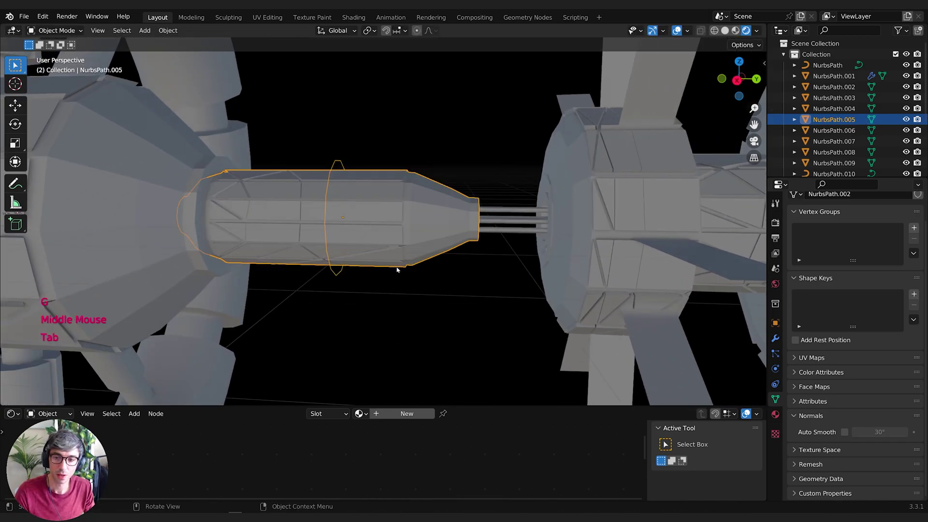
Separate the selected edge loop from the shaft section into its own object and return to Object Mode.
middle_click_drag(396, 269, 403, 266)
scroll(403, 265, "down", 2)
key("Tab")
key("p")
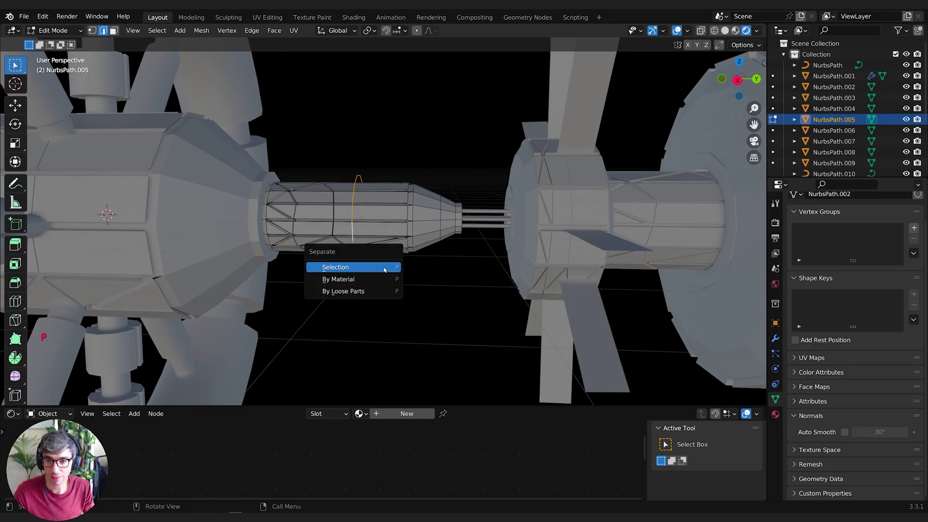
left_click(385, 269)
key("Tab")
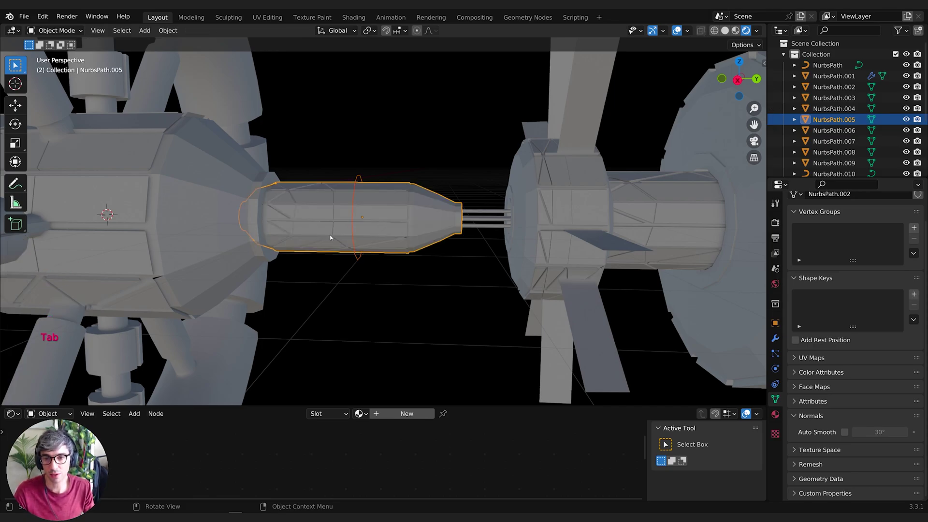
Convert the ring around the narrow shaft to a curve and give it a round bevel 0.3 m deep.
left_click(355, 261)
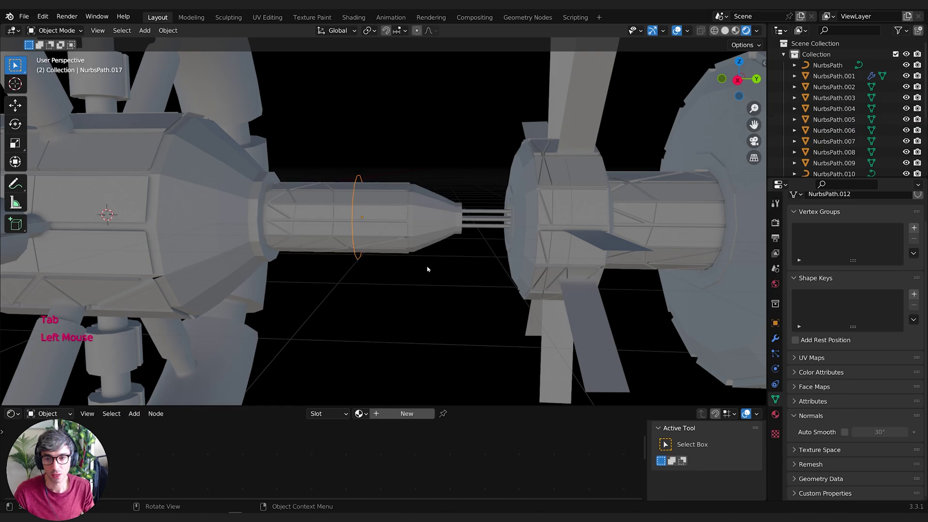
right_click(355, 264)
mouse_move(357, 262)
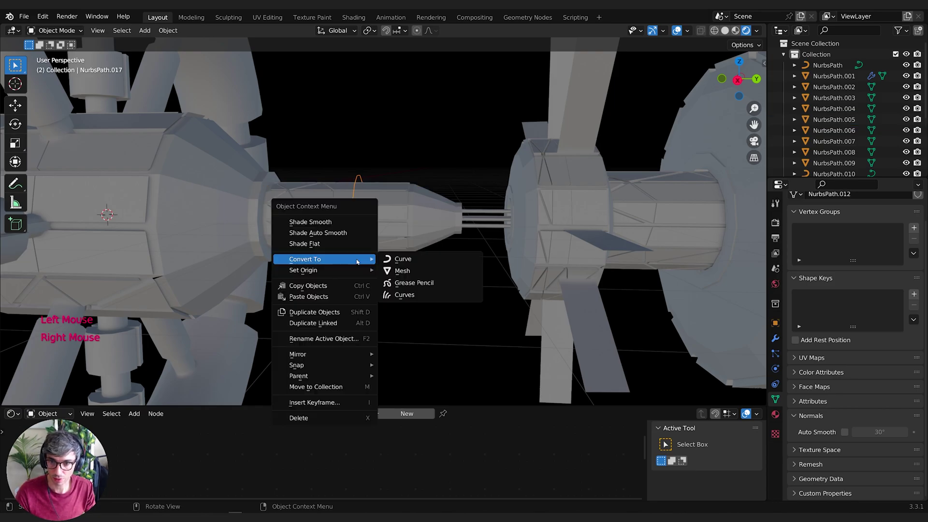
left_click(402, 259)
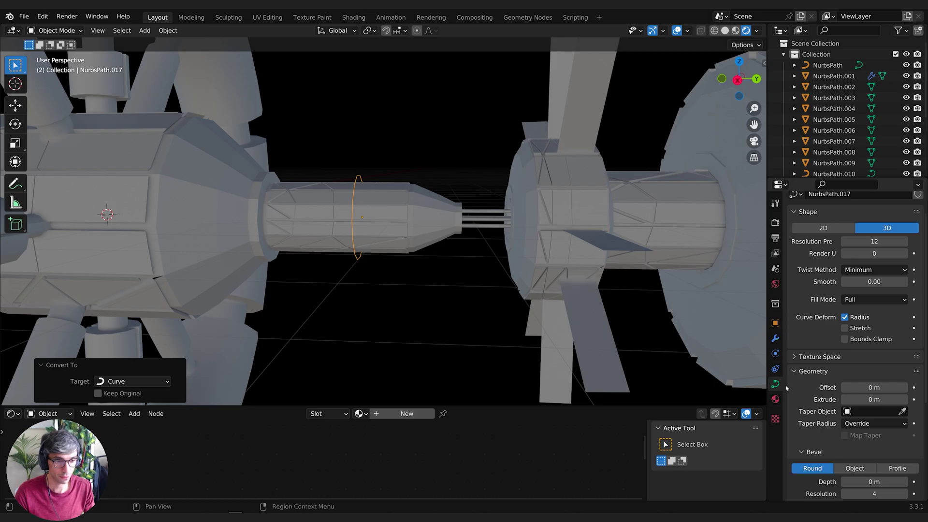
scroll(810, 402, "down", 2)
left_click(874, 395)
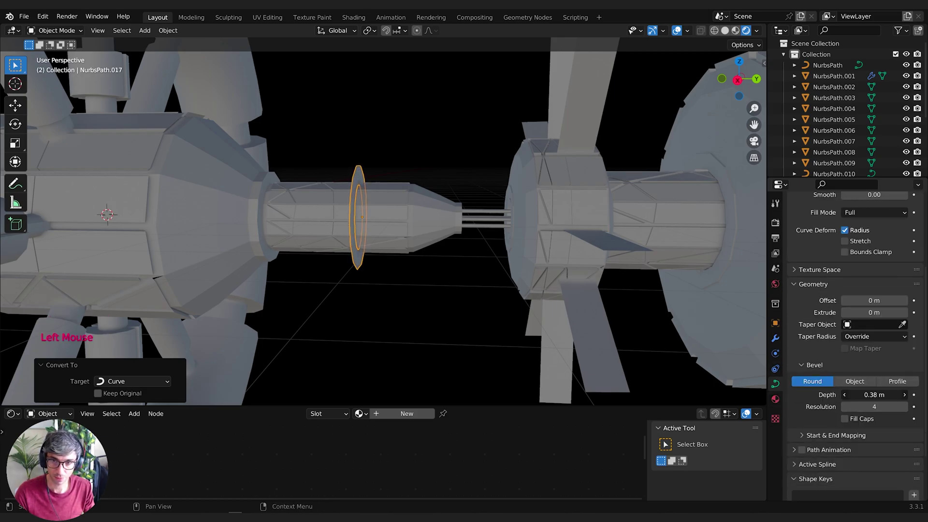
Apply the ring curve's location, rotation and scale with Apply Object Transform.
left_click(775, 324)
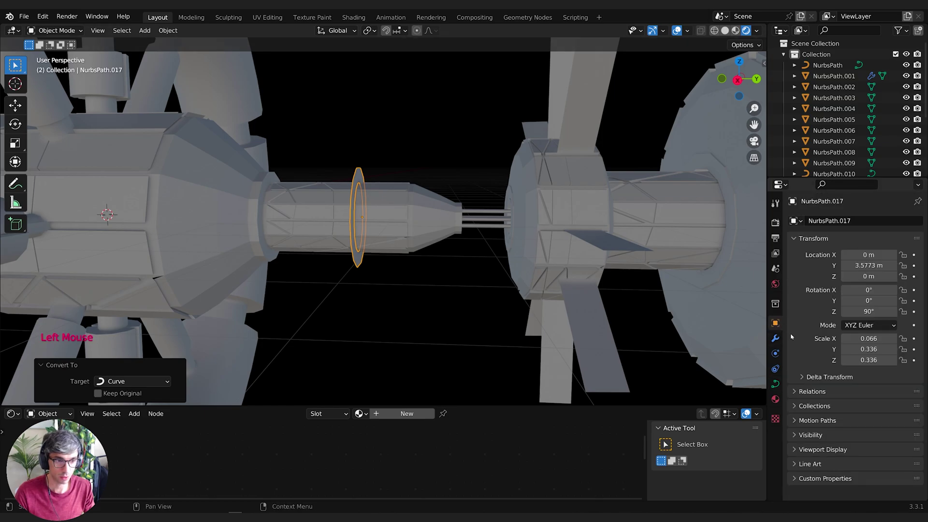
key("F3")
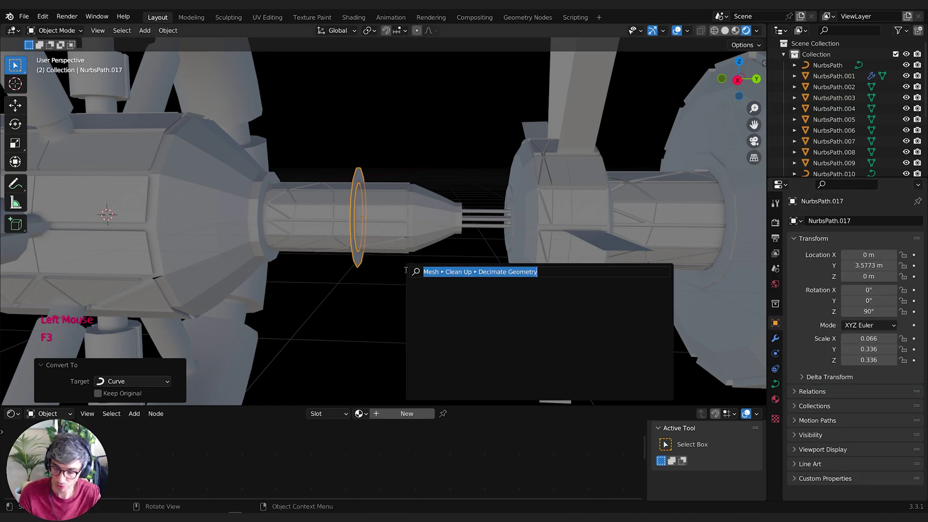
type("apo")
key("BackSpace")
key("BackSpace")
type("ppl")
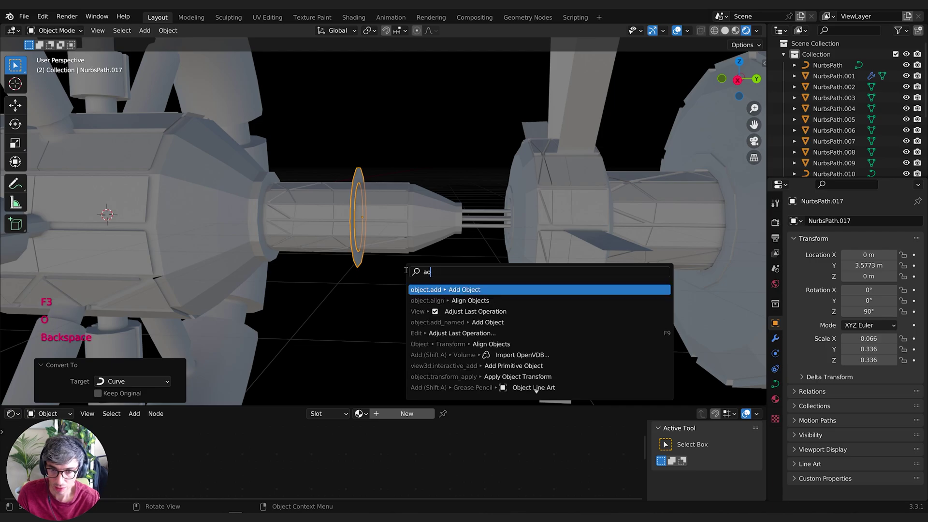
type("y trans")
key("Return")
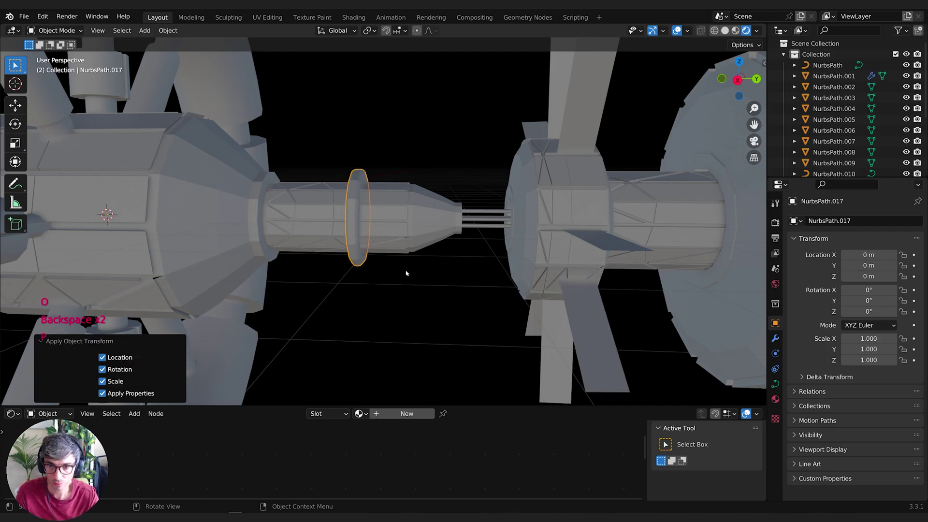
Adjust the ring curve's bevel depth to refine its thickness around the shaft.
double_click(775, 384)
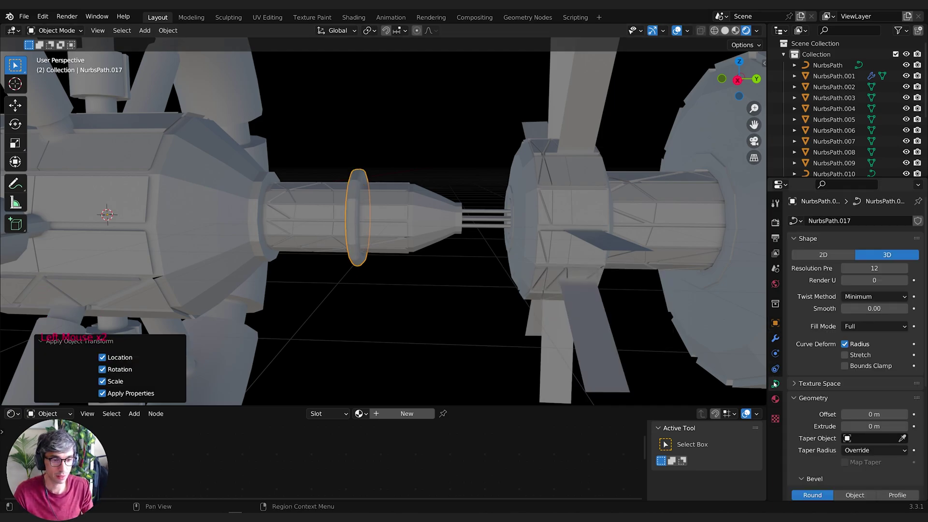
scroll(417, 273, "up", 3)
scroll(417, 272, "down", 2)
scroll(848, 459, "down", 2)
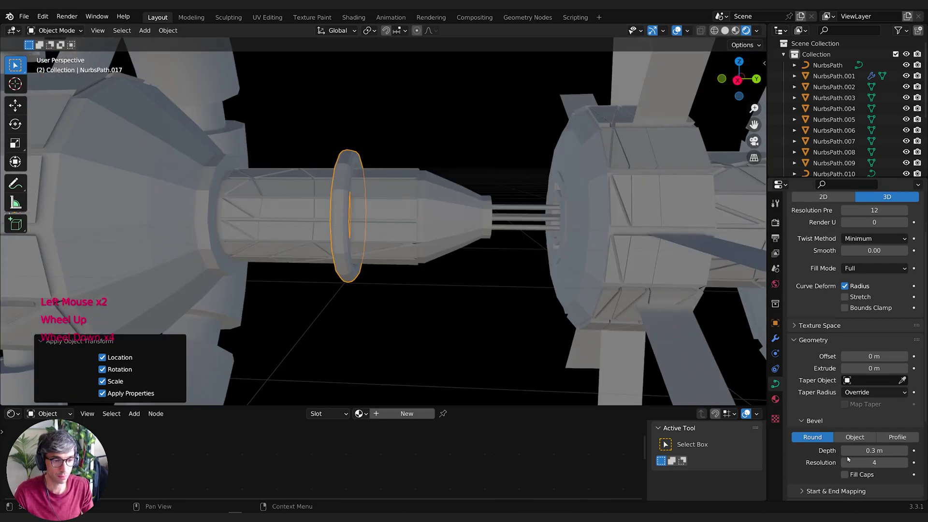
middle_click_drag(324, 326, 333, 326)
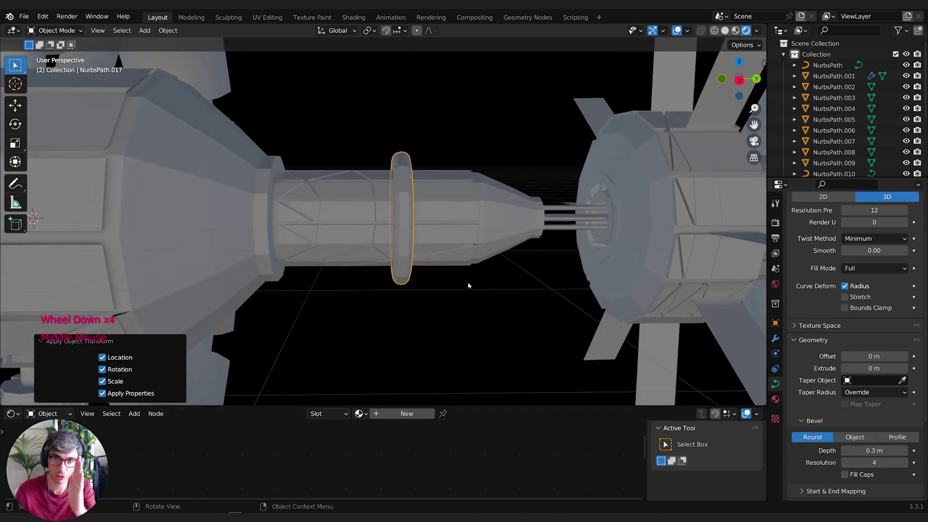
middle_click_drag(460, 279, 625, 351)
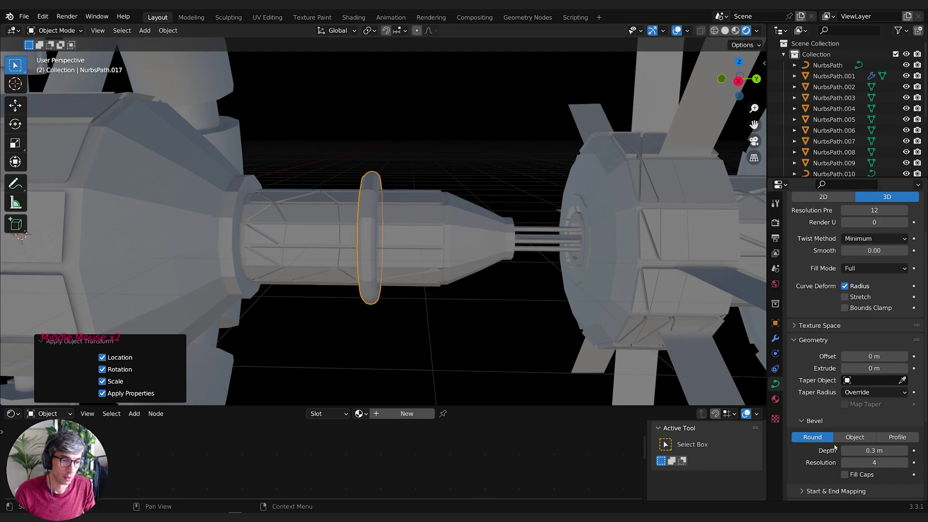
left_click_drag(864, 450, 875, 450)
Convert the beveled ring curve to a mesh.
middle_click_drag(411, 290, 542, 299)
middle_click_drag(312, 278, 402, 280, "shift")
right_click(430, 222)
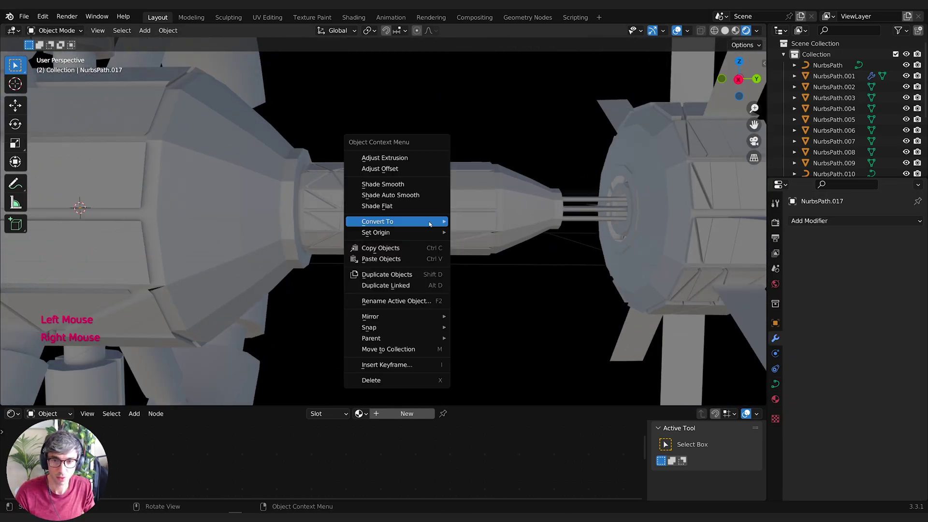
mouse_move(430, 222)
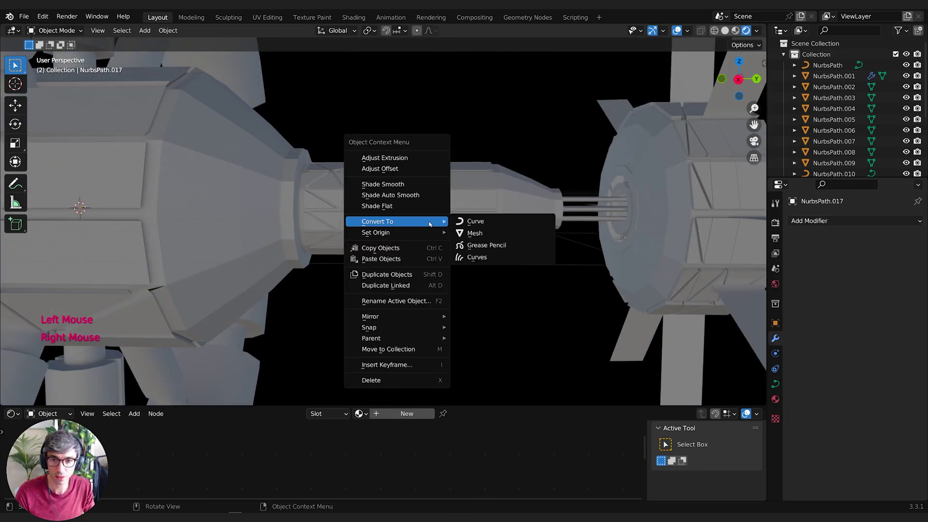
left_click(475, 233)
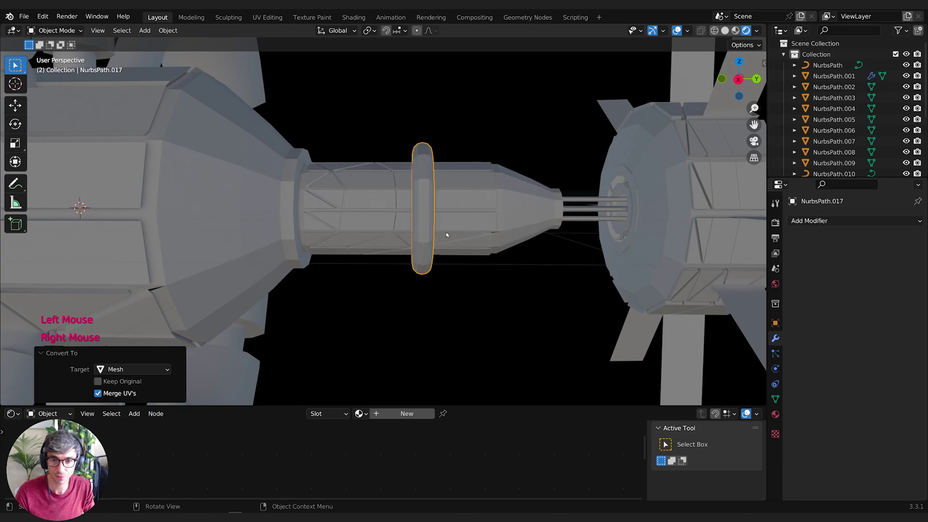
Add Wireframe and Triangulate modifiers to the ring, with Triangulate placed above Wireframe in the stack.
left_click(806, 220)
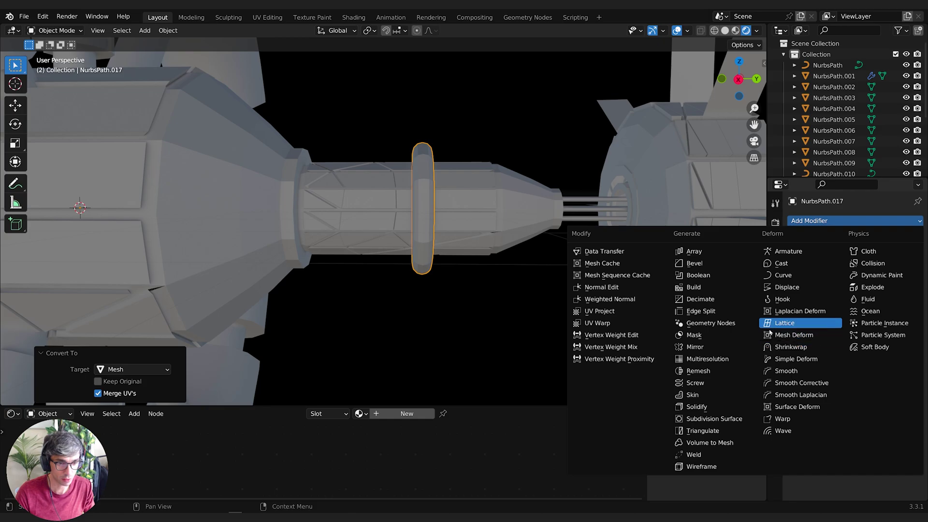
left_click(705, 466)
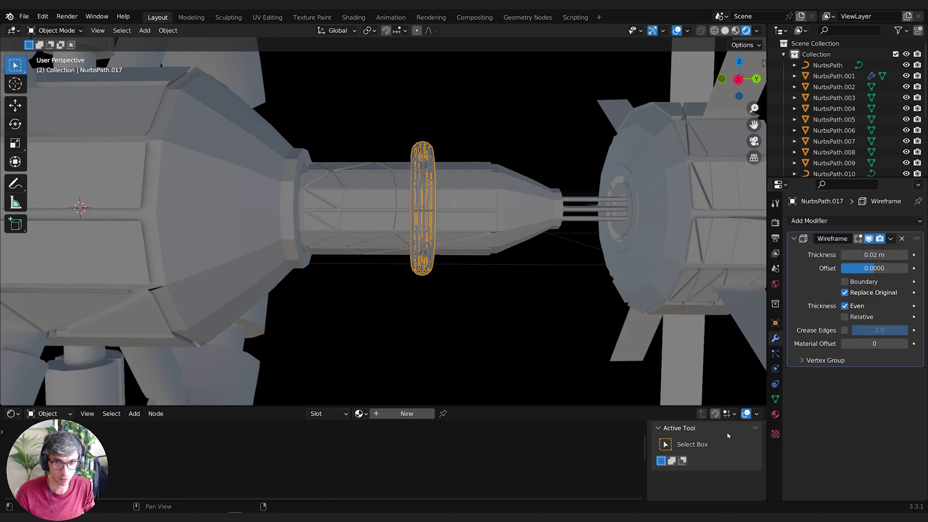
left_click(829, 220)
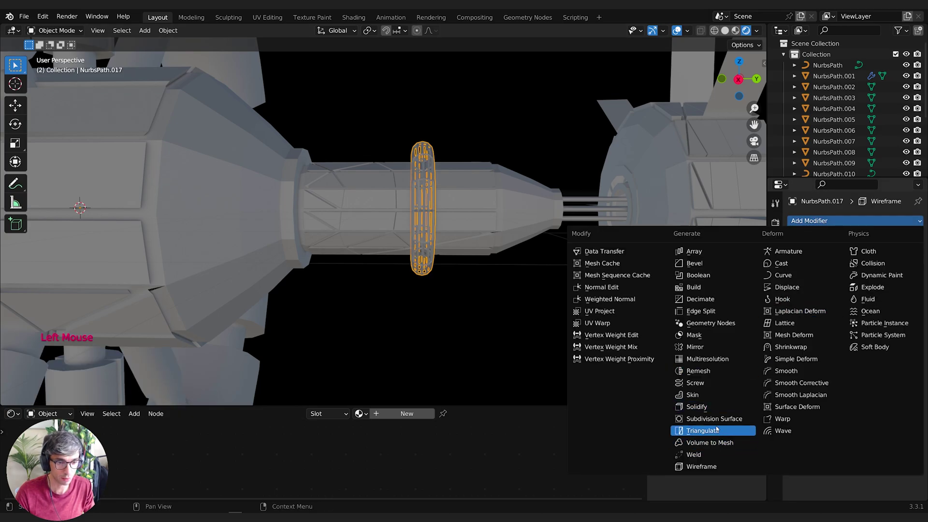
left_click(684, 451)
left_click_drag(902, 289, 868, 254)
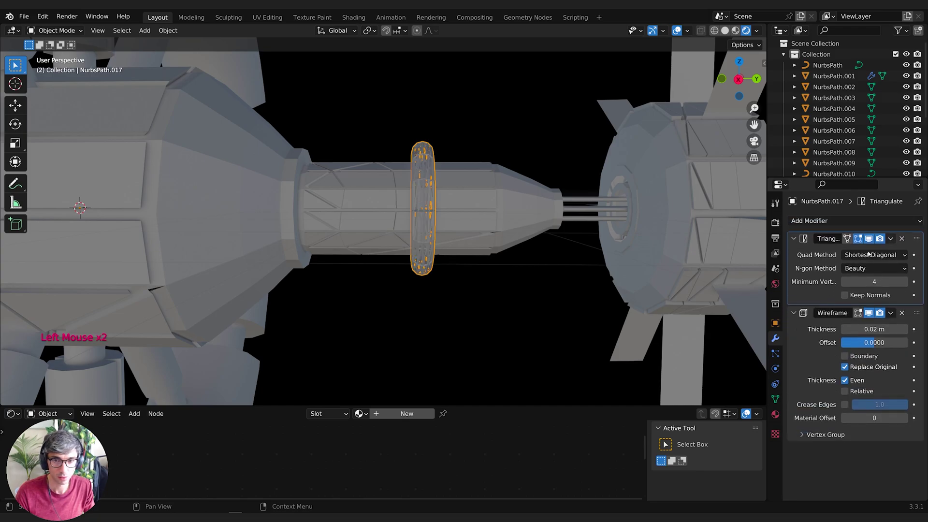
Set the ring's Wireframe modifier thickness to 0.0054 m.
scroll(469, 261, "up", 2)
scroll(542, 271, "down", 1)
middle_click_drag(542, 271, 512, 251, "shift")
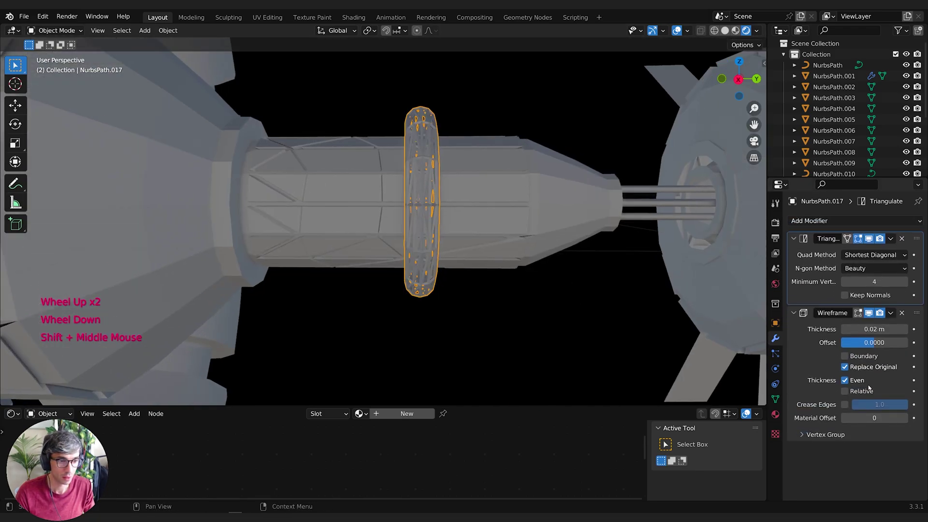
left_click_drag(881, 329, 846, 329, "shift")
left_click(506, 333)
middle_click_drag(600, 325, 407, 338)
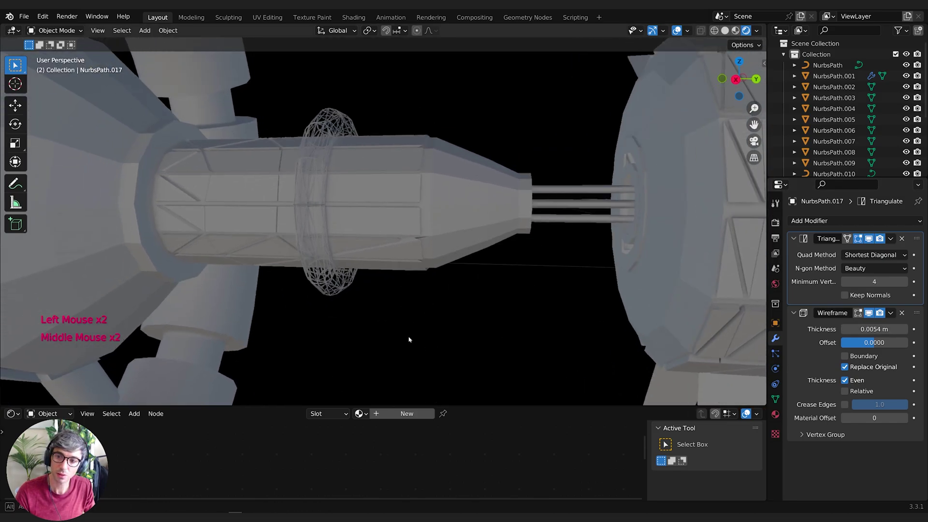
Try to scale the wireframe ring on the narrow shaft.
left_click(323, 289)
middle_click_drag(322, 289, 438, 311)
middle_click_drag(571, 306, 507, 328, "shift")
key("s")
left_click(504, 314)
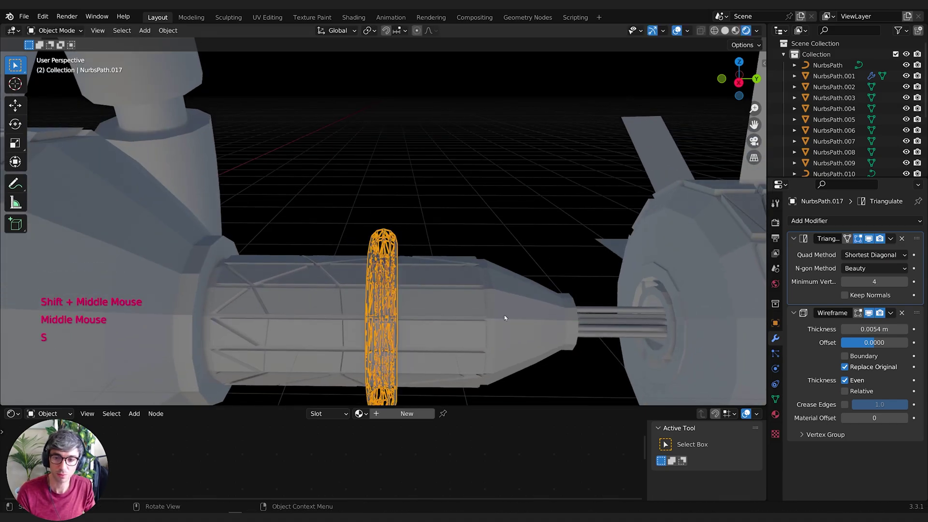
Set the wireframe ring's origin to its geometry.
scroll(504, 315, "down", 2)
middle_click_drag(438, 326, 452, 304)
left_click(401, 263)
middle_click_drag(401, 263, 333, 261, "shift")
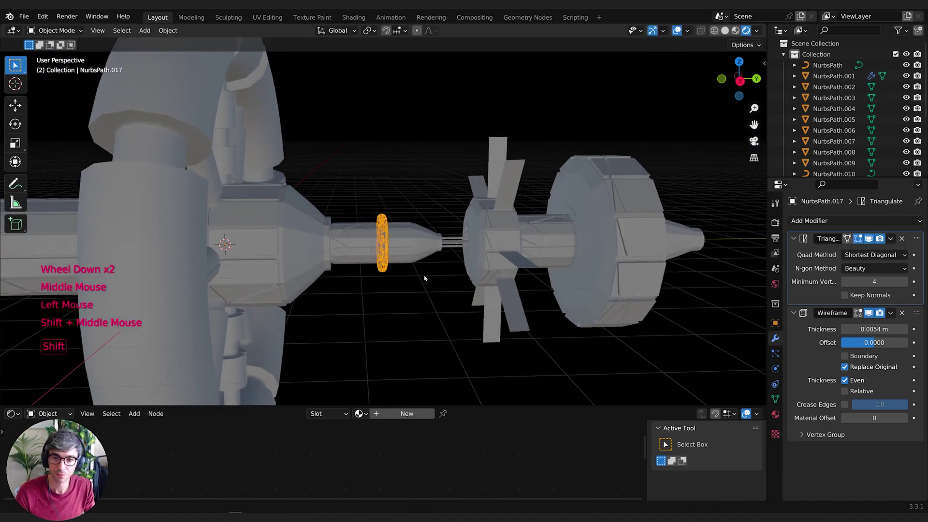
scroll(419, 289, "up", 1)
middle_click_drag(418, 288, 427, 302, "shift")
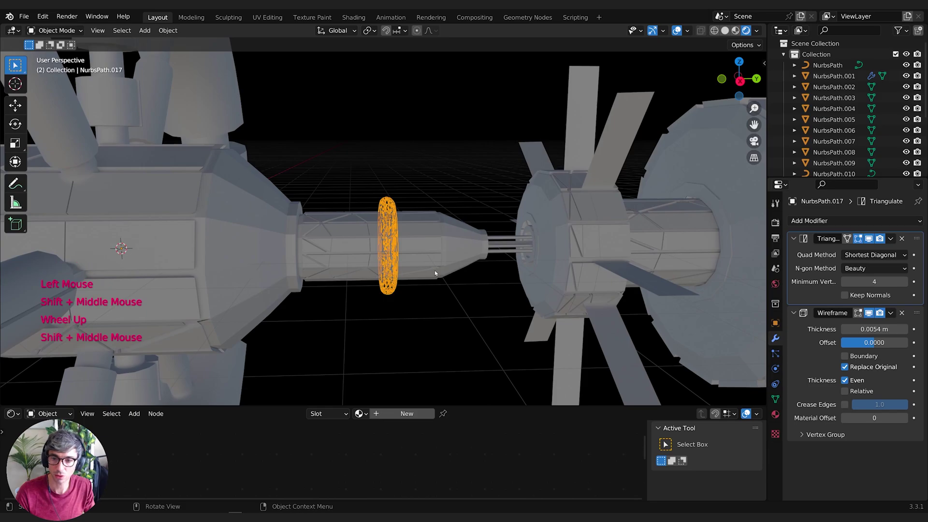
left_click(171, 32)
mouse_move(208, 54)
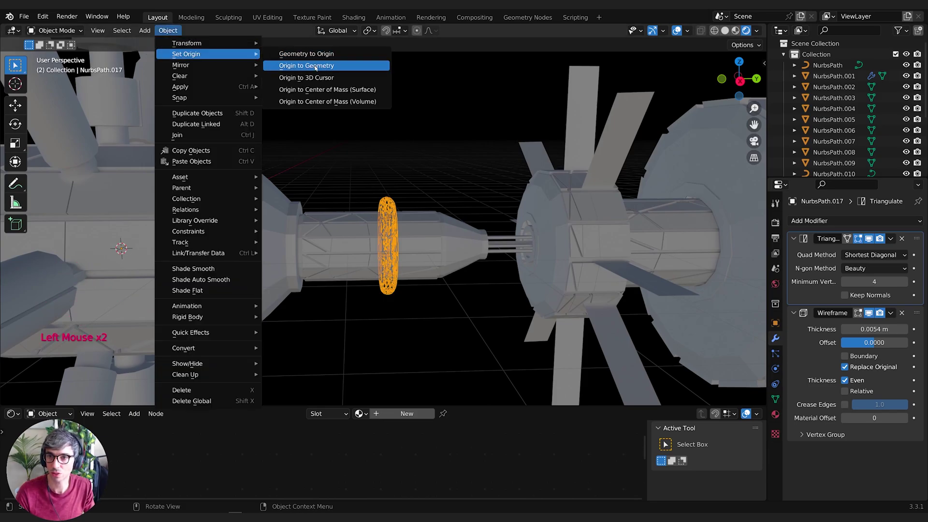
left_click(314, 65)
middle_click_drag(422, 259, 389, 250)
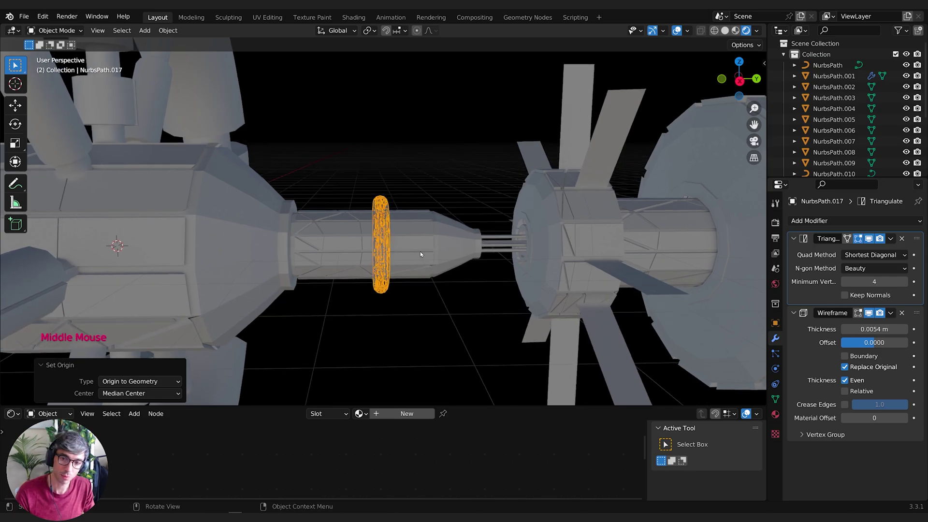
Stretch the wireframe ring lengthwise along the shaft's Y axis into a wider cage.
key("s")
left_click(459, 302)
left_click(390, 280)
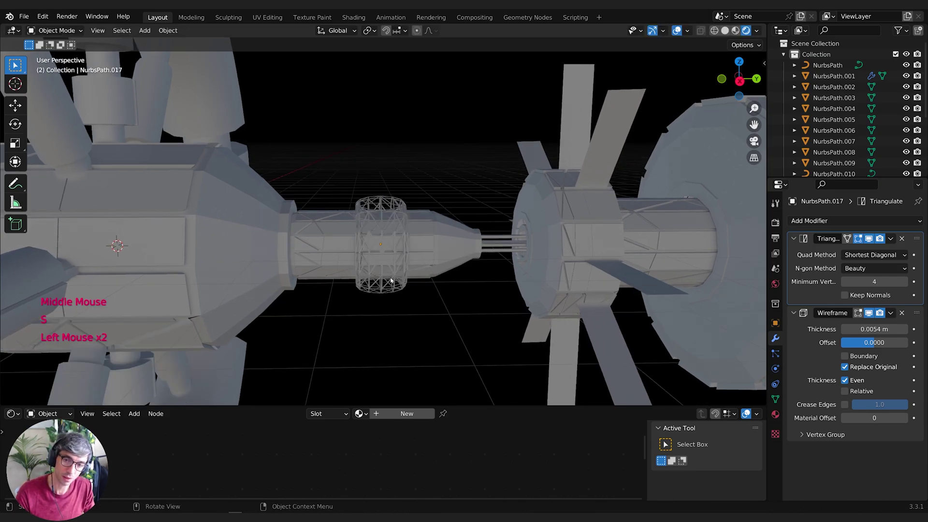
Select the widened wireframe cage and adjust its overall scale uniformly around the shaft.
middle_click_drag(390, 281, 477, 291)
left_click(445, 294)
left_click(423, 250)
key("s")
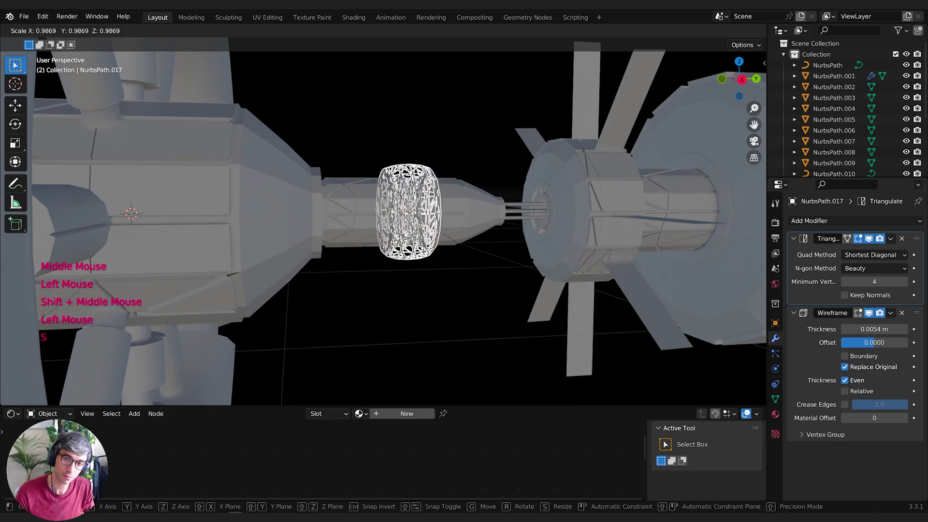
left_click(463, 286)
middle_click_drag(463, 286, 300, 290)
left_click(454, 288)
scroll(413, 307, "down", 2)
left_click(276, 283)
middle_click(309, 290)
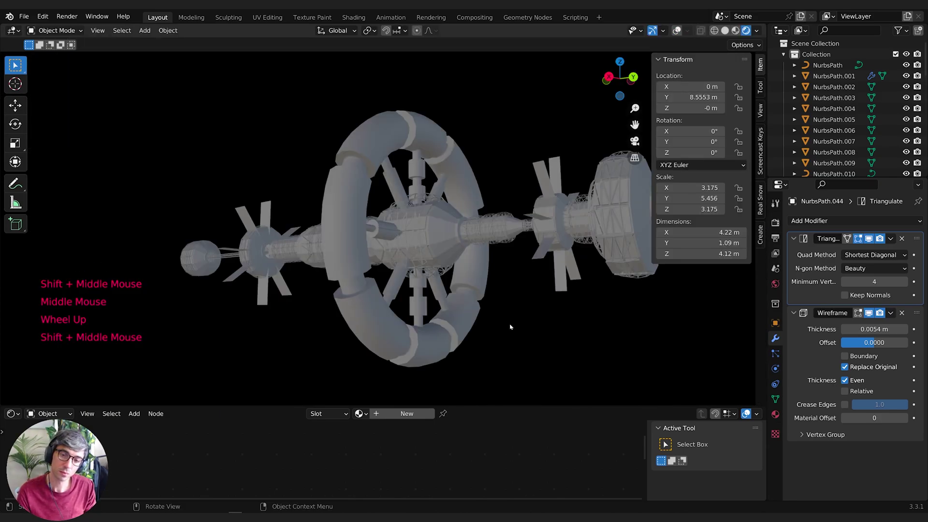
Hide the sidebar, add a camera to the space station scene and look through it.
middle_click_drag(488, 337, 526, 294, "shift")
scroll(529, 319, "down", 1)
key("n")
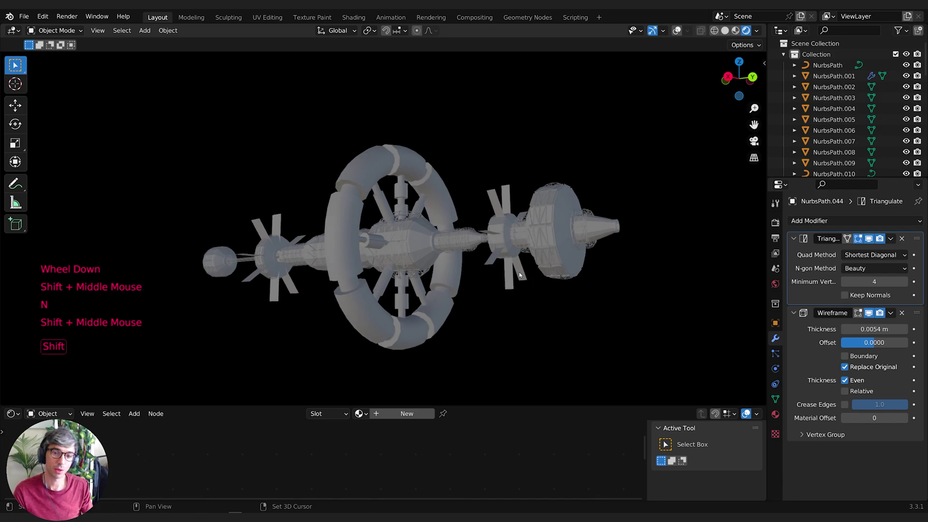
key("shift+a")
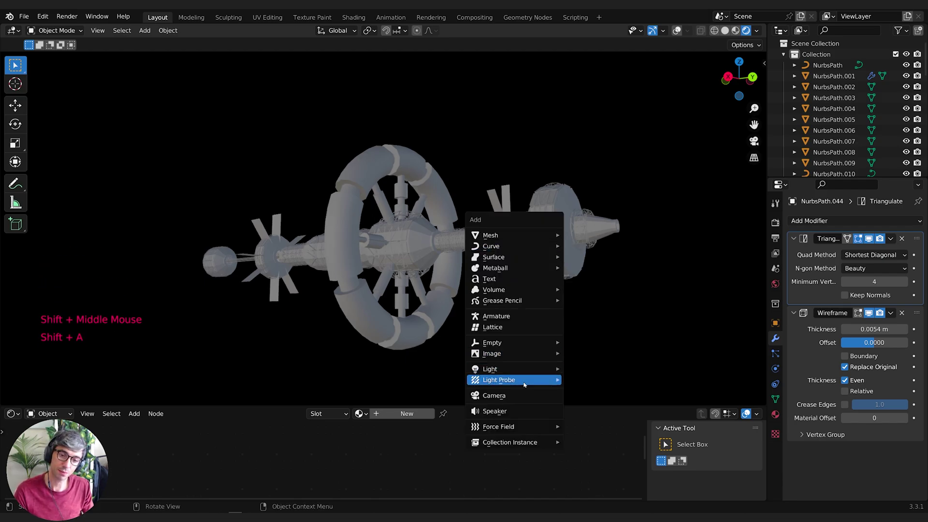
left_click(520, 400)
key("KP_0")
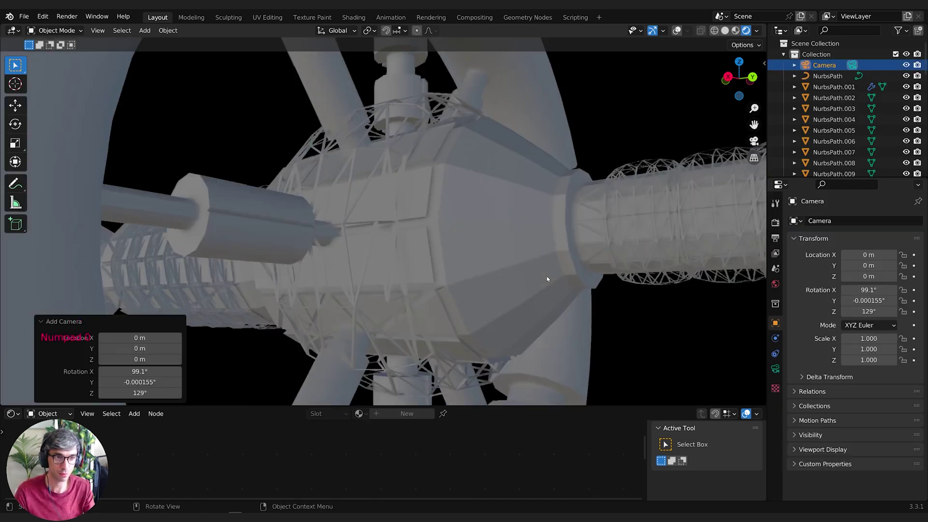
Lock the camera to the view and frame the whole station, placing the camera at about X 29.6, Y 24.2, Z -6.1 m.
left_click(763, 63)
left_click(760, 110)
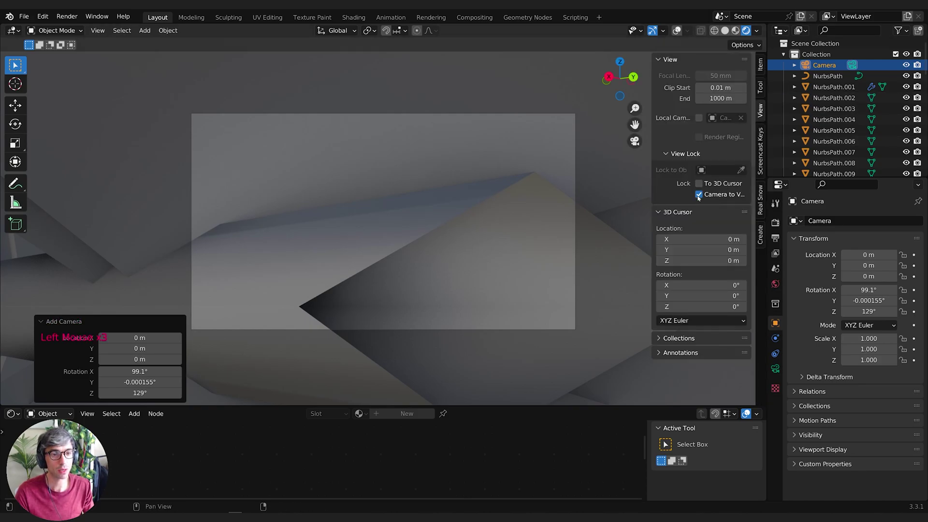
scroll(436, 259, "down", 5)
scroll(441, 254, "up", 3)
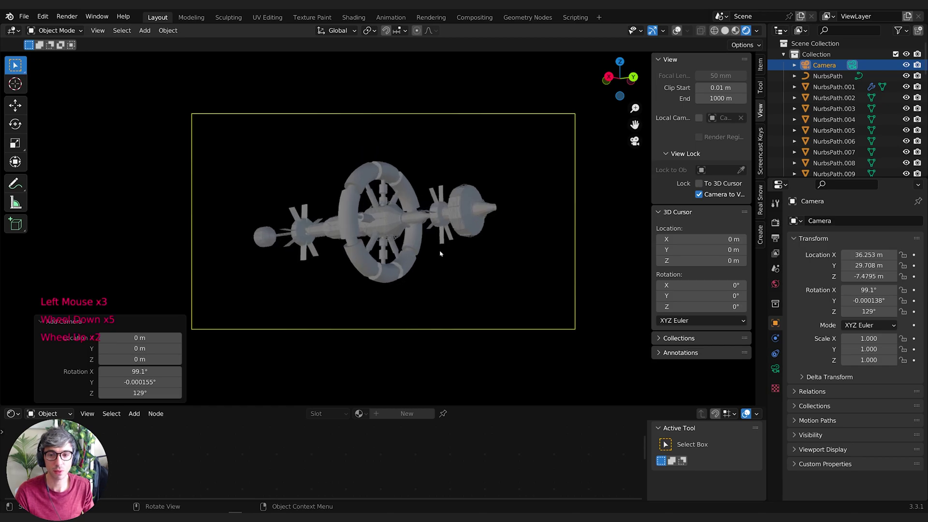
scroll(446, 252, "down", 2)
scroll(446, 252, "up", 1)
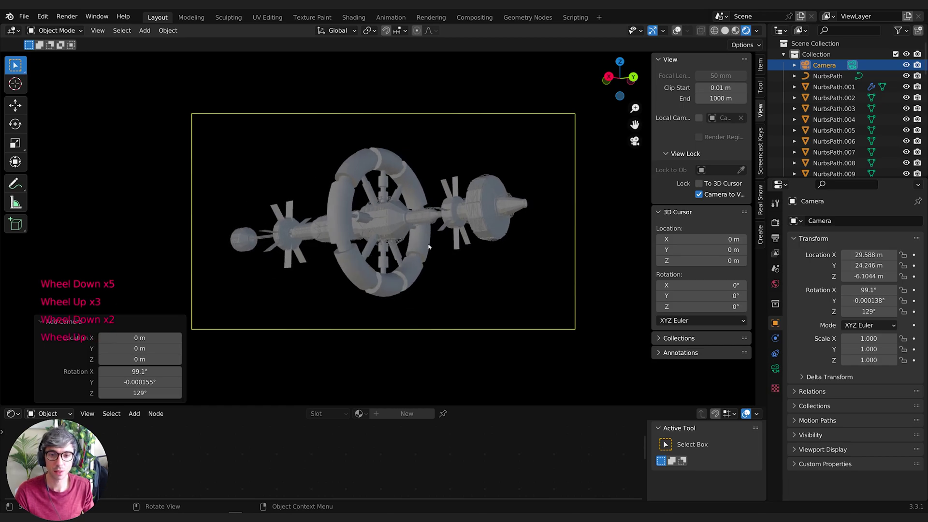
Set the render resolution's width to 1080*2.35 px for a widescreen frame and pull the camera back from the station.
key("n")
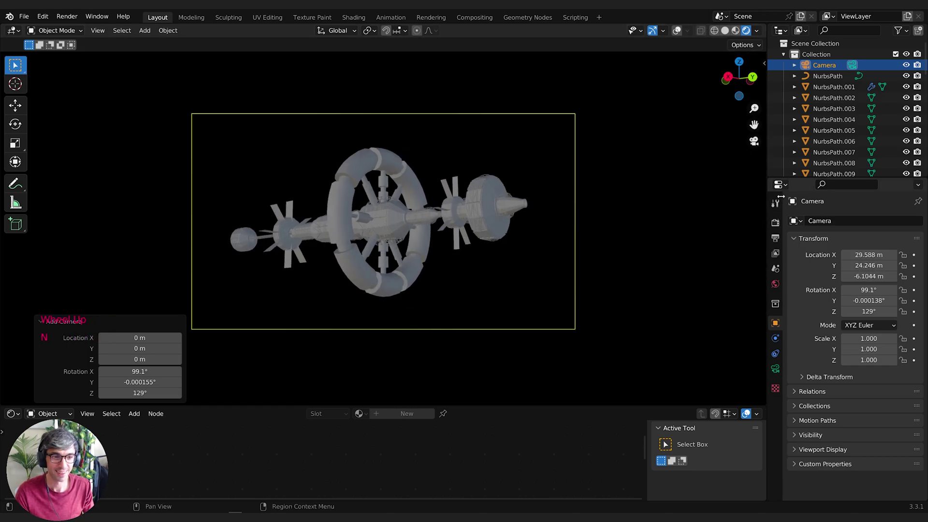
left_click(774, 223)
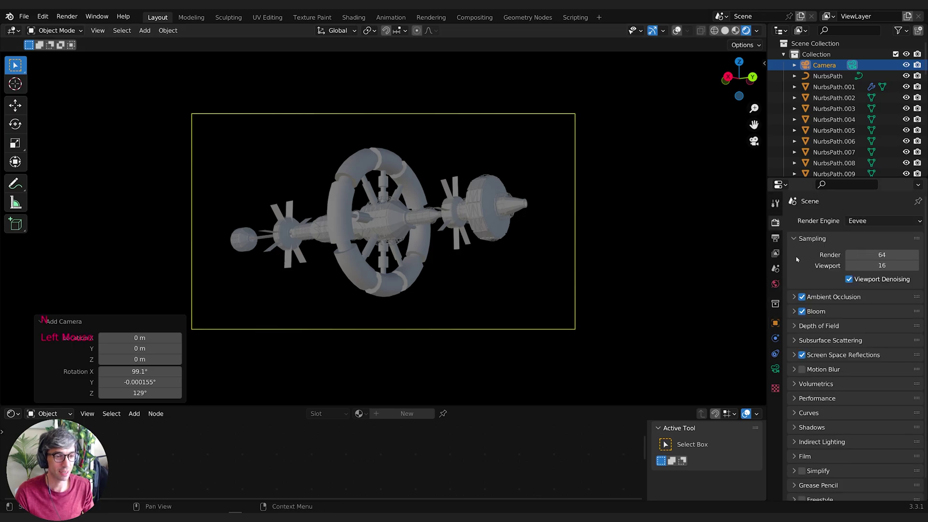
left_click(776, 237)
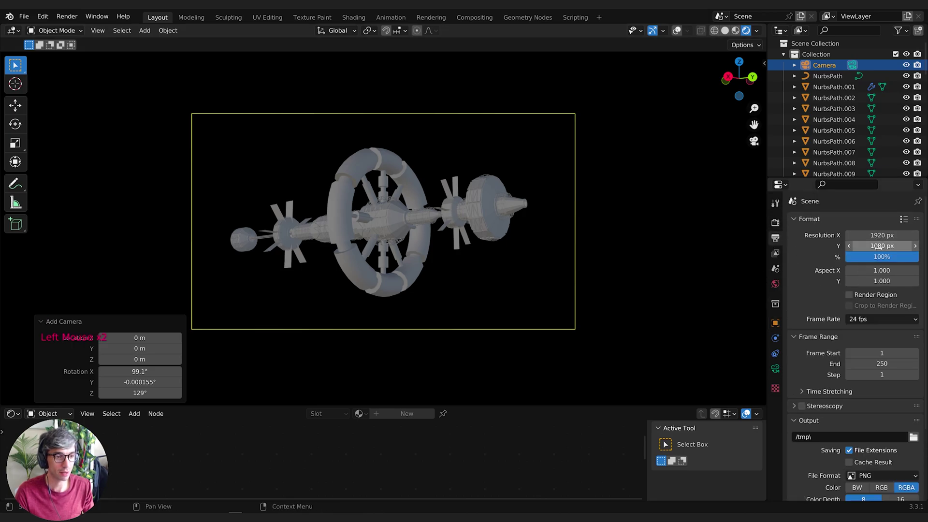
double_click(855, 245)
left_click(876, 233)
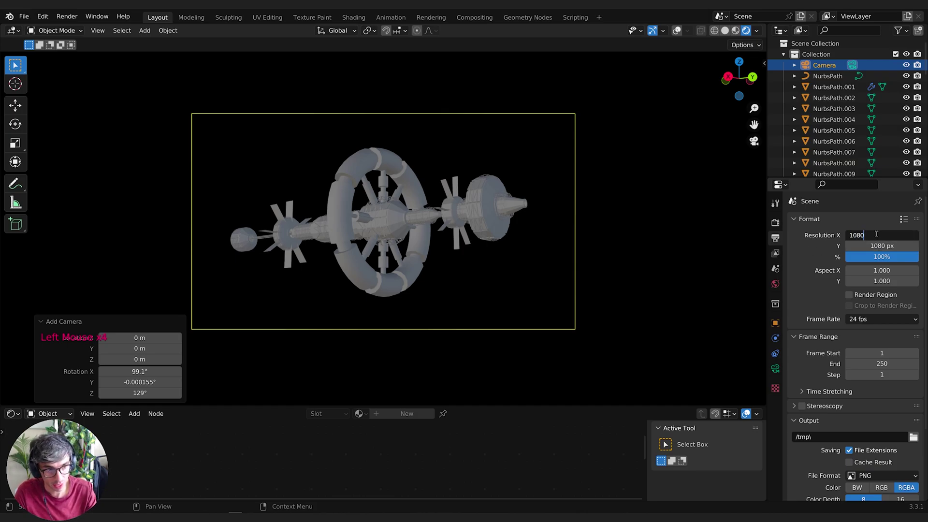
type("1080*2.3")
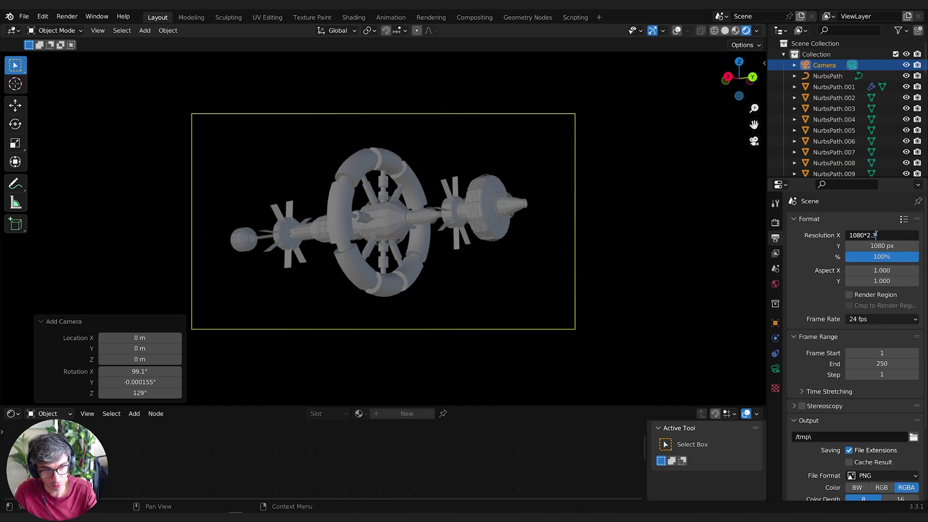
type("5")
key("Return")
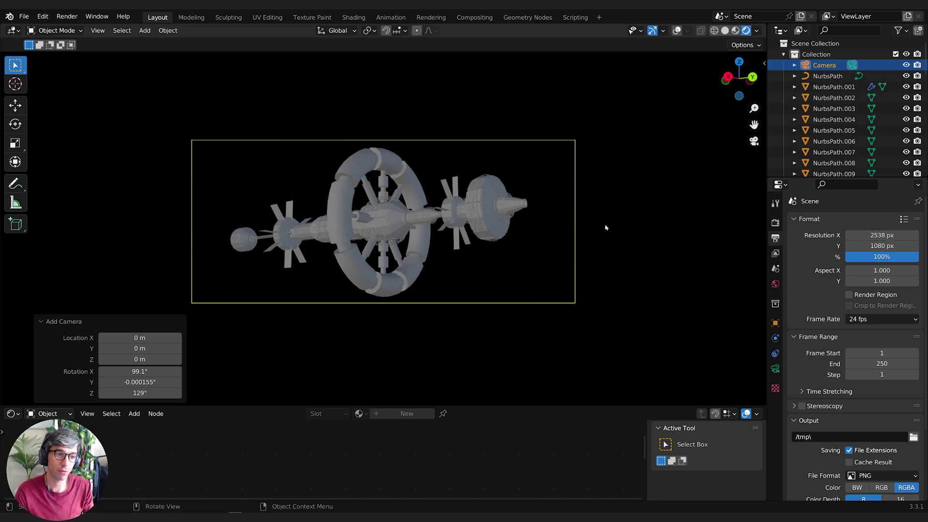
scroll(606, 227, "down", 2)
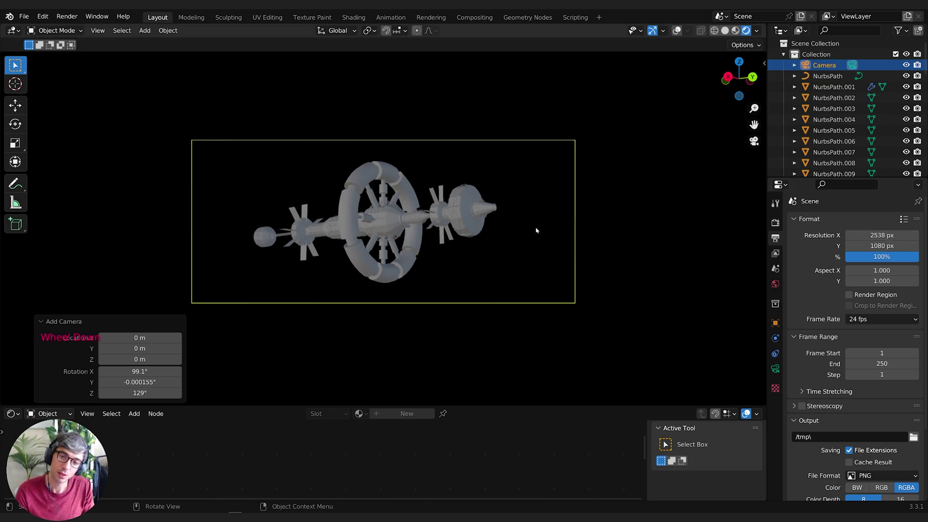
Set the camera's passepartout opacity to 1.000 in its viewport display settings.
left_click(775, 368)
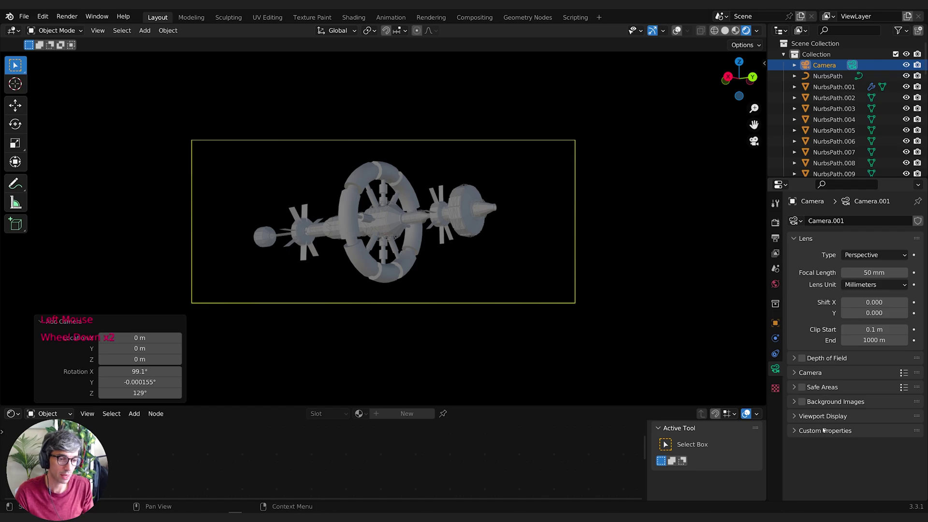
left_click(807, 416)
scroll(807, 420, "down", 2)
left_click(888, 462)
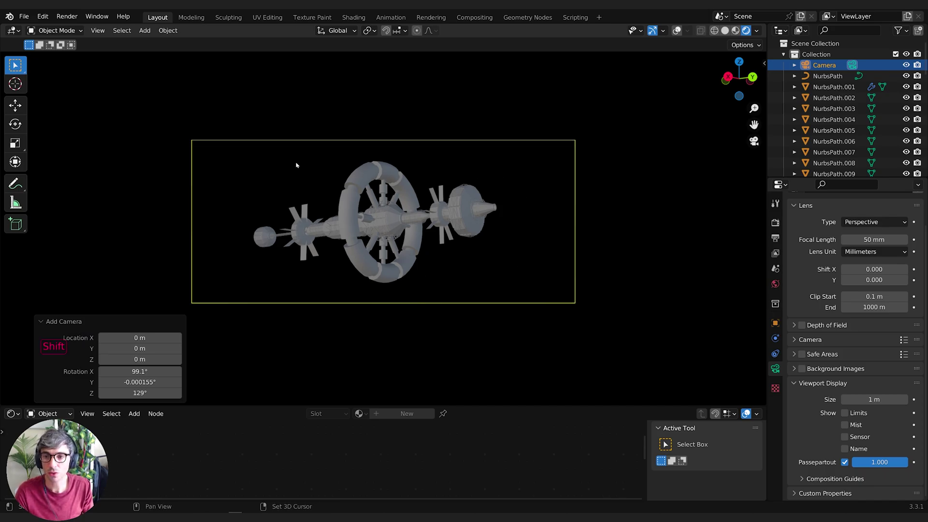
Add a mesh plane at the station's centre and scale it up uniformly by about 15.55.
key("shift+a")
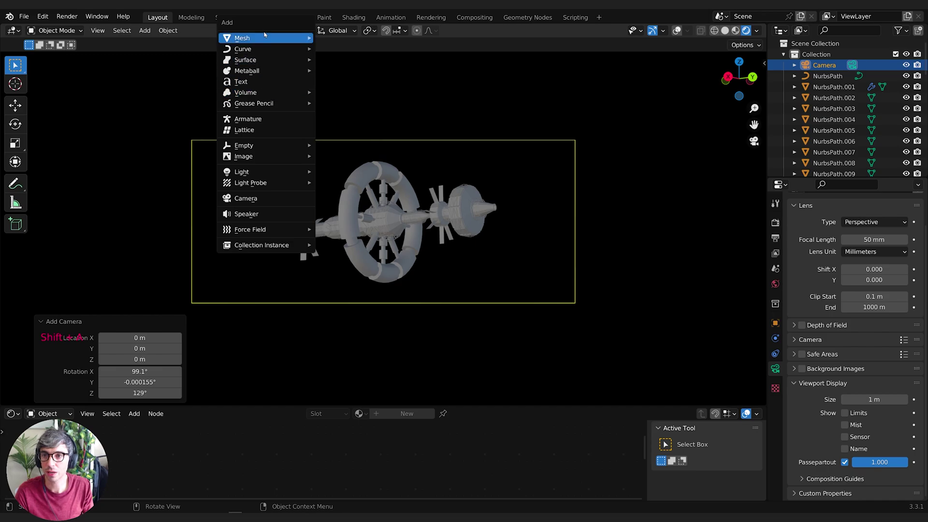
mouse_move(271, 38)
left_click(352, 39)
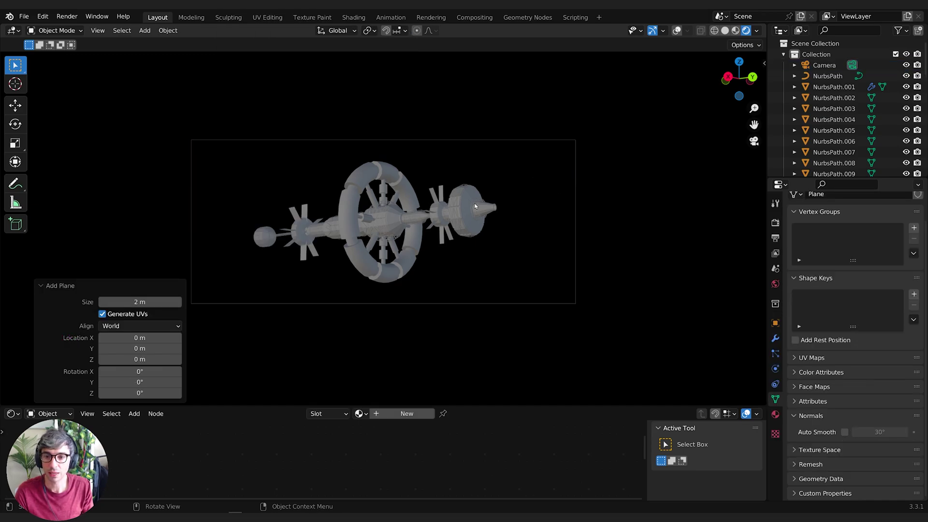
key("s")
left_click(487, 235)
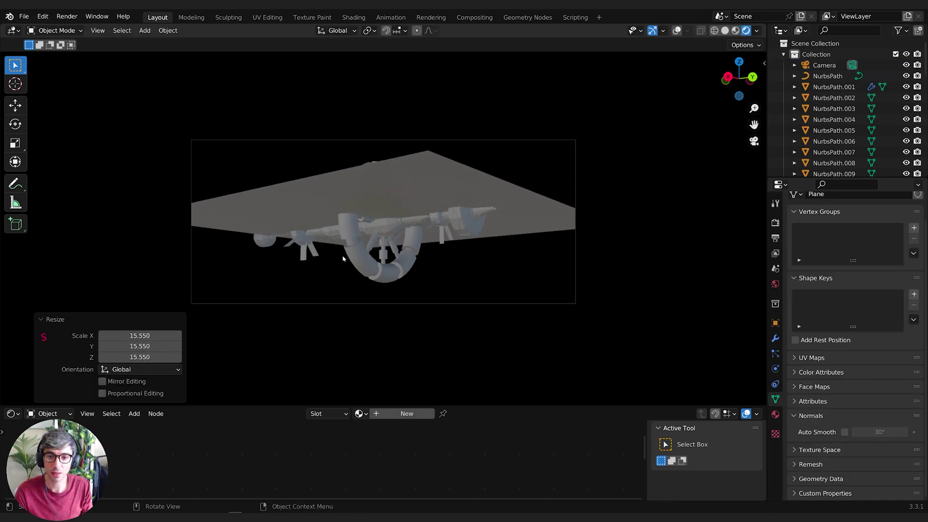
Rotate the plane 90° about the Y axis and about 26.4° about the Z axis towards the camera.
key("r")
type("y")
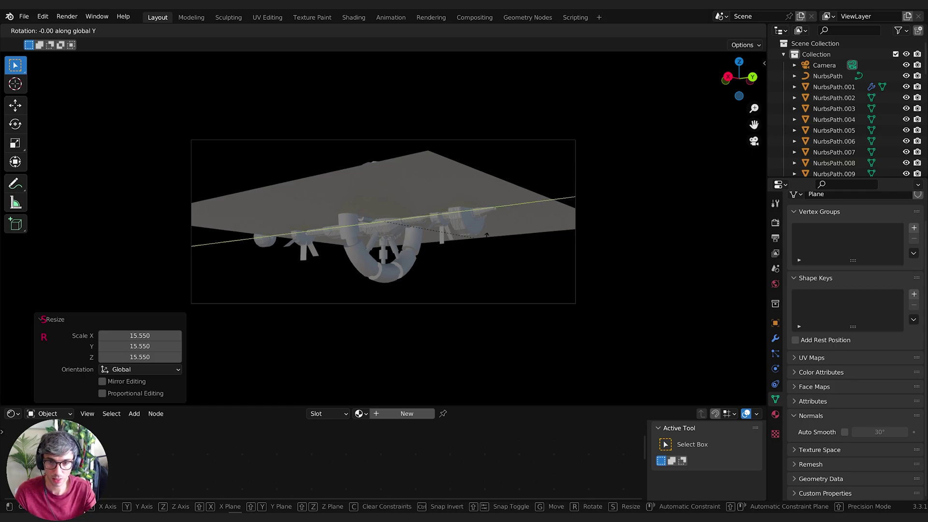
type("90")
key("Return")
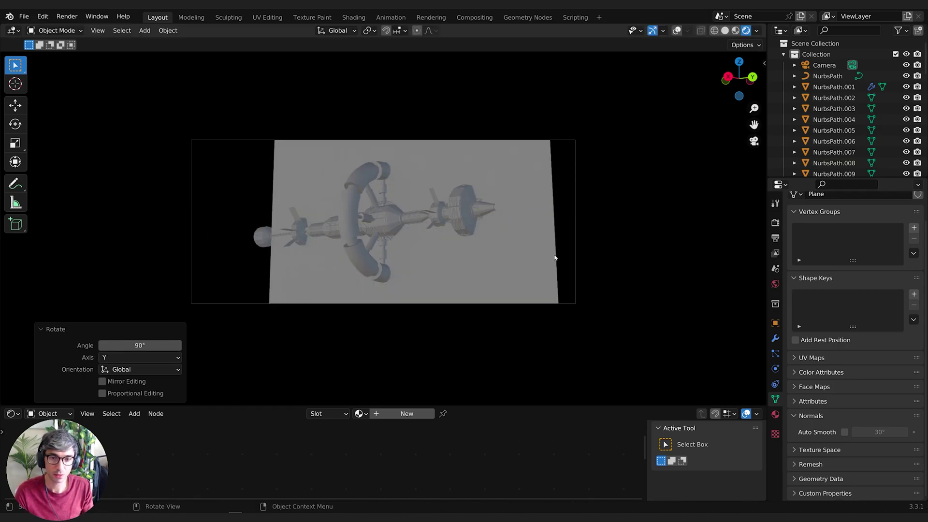
key("r")
left_click(481, 301)
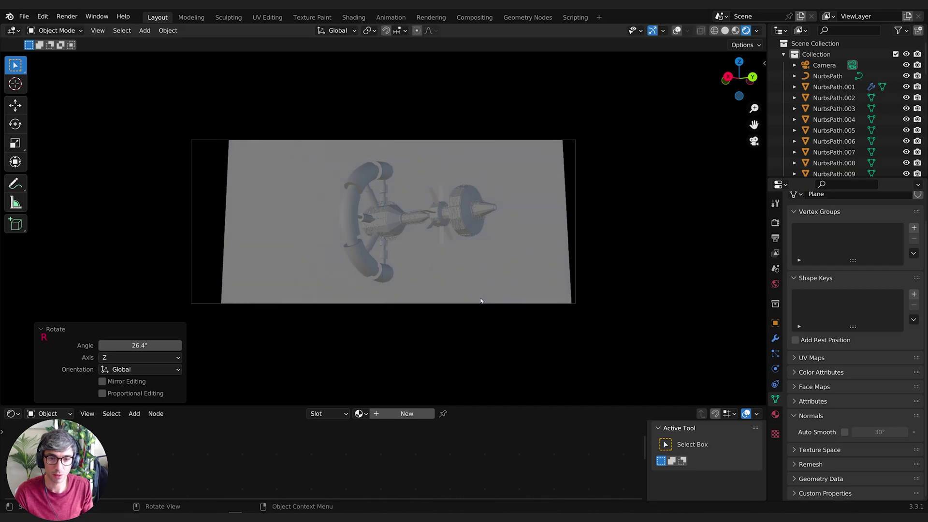
Fine-tune the plane's tilt with a slight X rotation and about 6.1° about Y so it faces the camera.
key("r")
key("x")
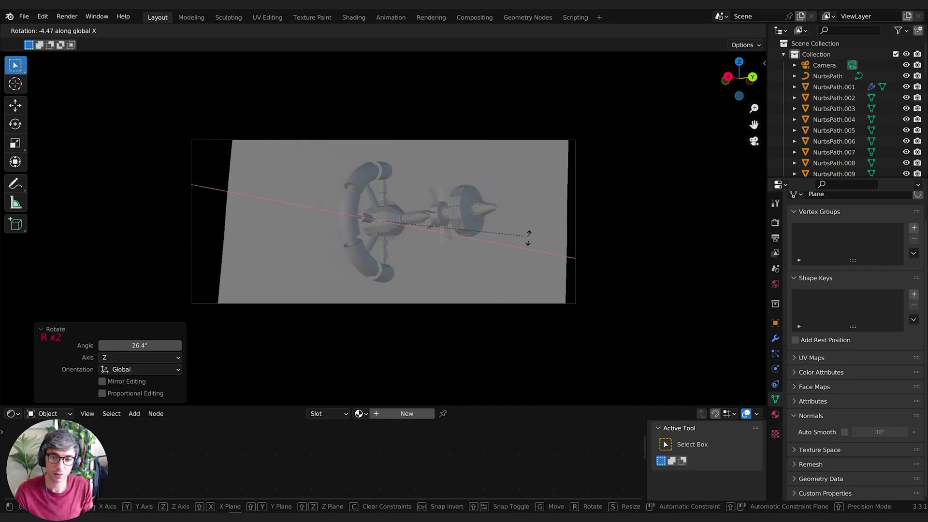
left_click(531, 228)
key("r")
key("y")
left_click(532, 251)
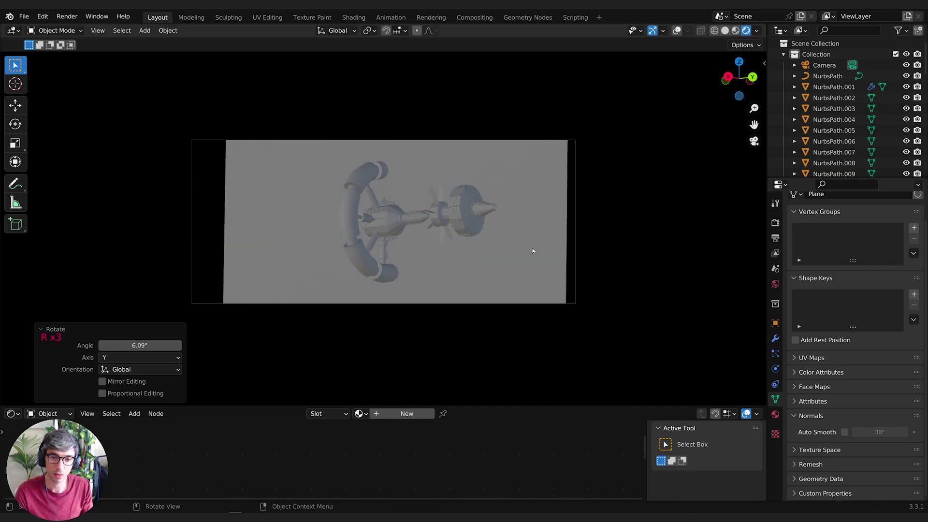
key("g")
right_click(540, 244)
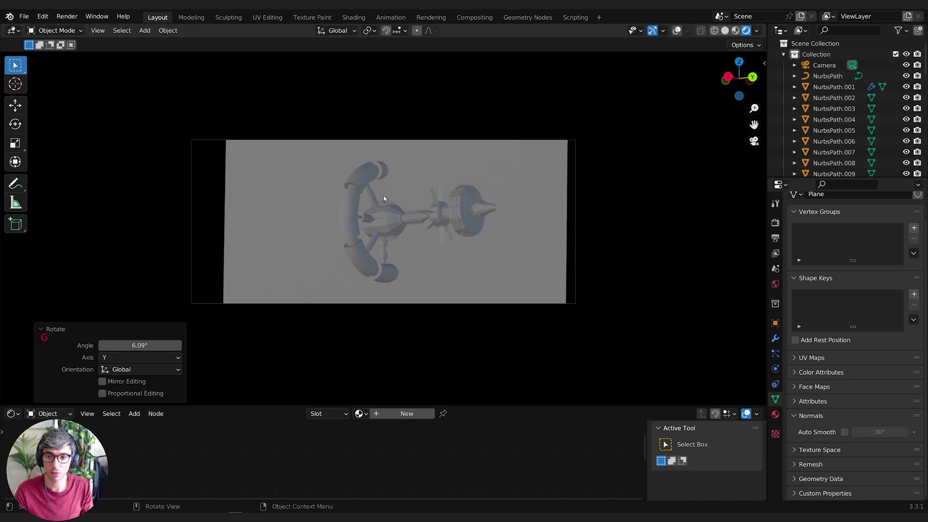
Unlock the camera from the view, leave the camera view and turn the viewport overlays on.
left_click(764, 62)
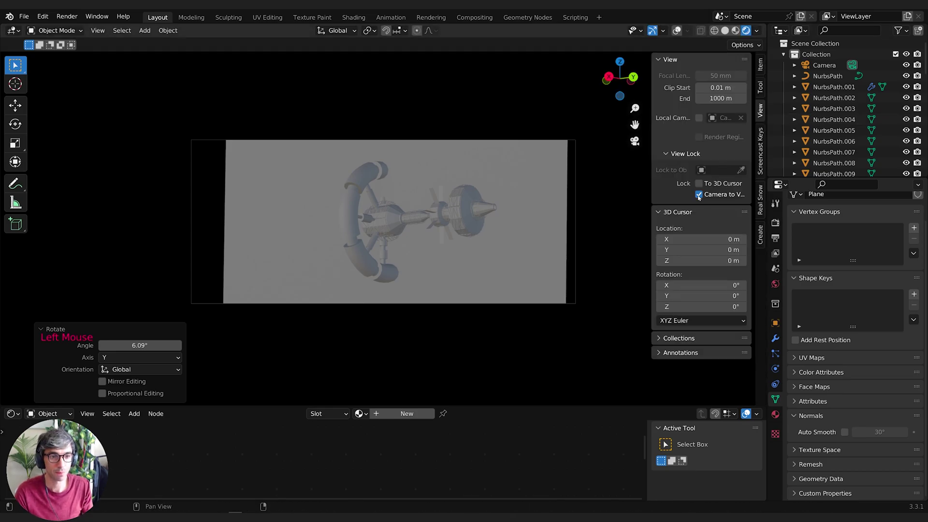
left_click(699, 194)
scroll(538, 203, "down", 1)
middle_click_drag(538, 203, 483, 212)
scroll(445, 215, "down", 2)
left_click(579, 72)
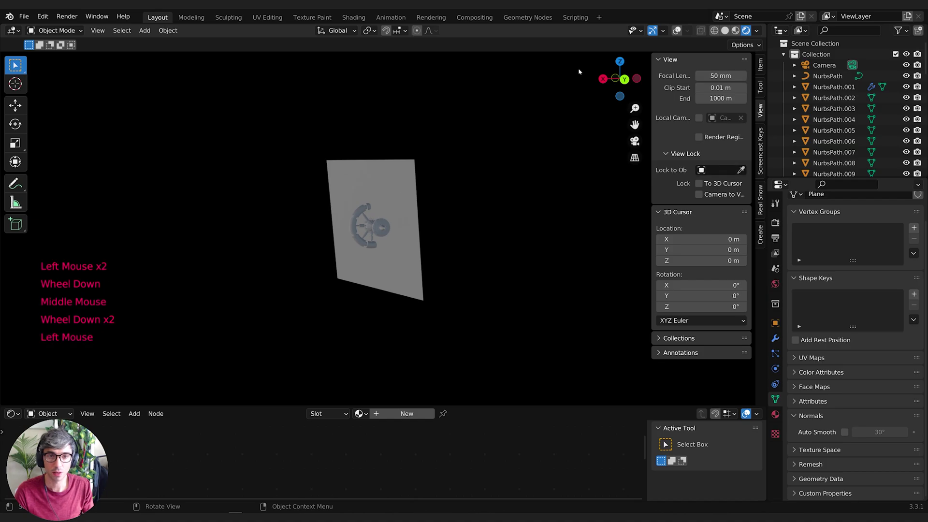
left_click(676, 31)
Move the plane behind the station by about X -34.4, Y -16.7, Z 9.5 m and scale it by about 2.14.
middle_click_drag(526, 166, 366, 217)
scroll(449, 182, "down", 1)
key("g")
left_click(518, 182)
key("s")
left_click(533, 186)
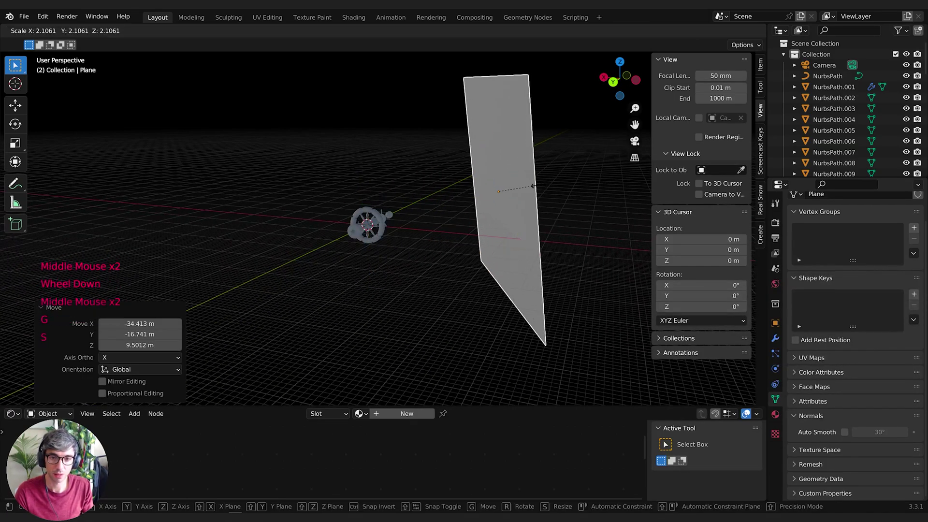
middle_click_drag(534, 187, 518, 205)
In camera view, shift the plane by about X 6.6, Y -9.6, Z -6.0 m so it fills the whole frame.
key("KP_0")
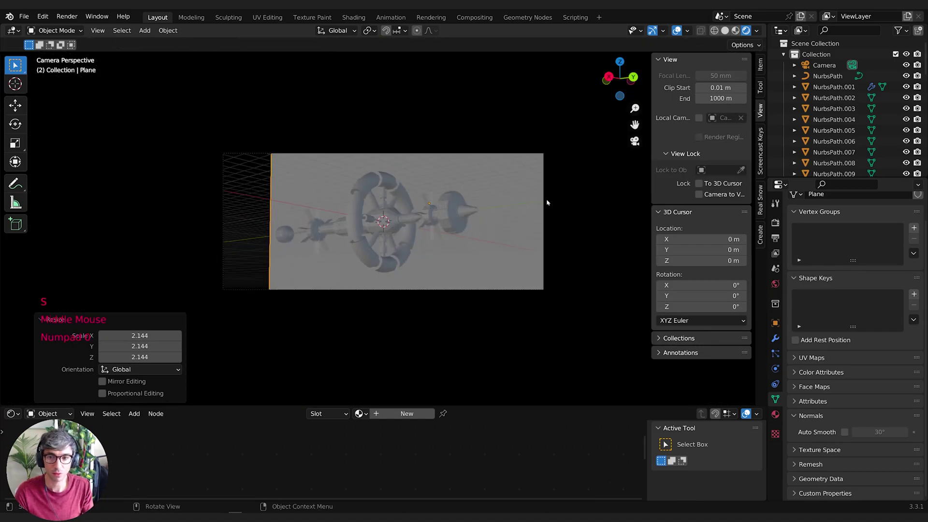
key("g")
left_click(508, 235)
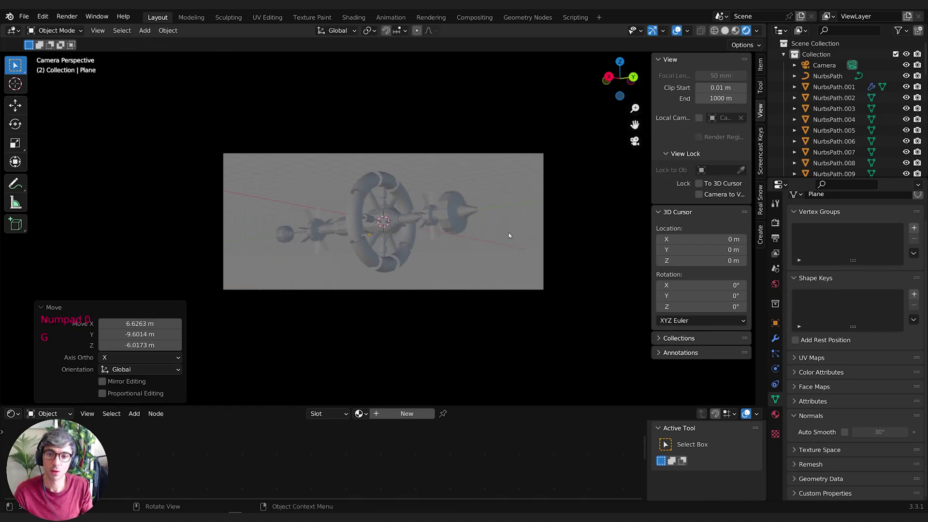
Create a new material for the plane and enlarge the node editor around its shader node.
left_click(373, 415)
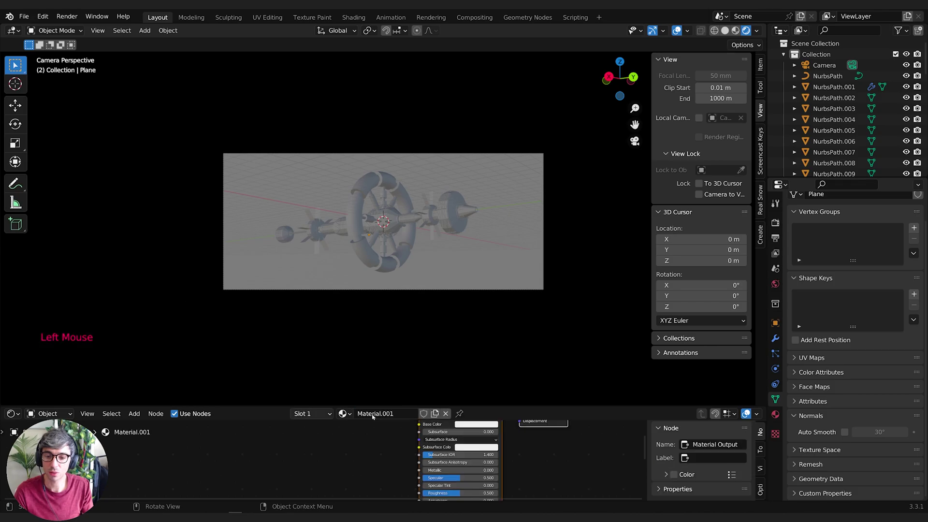
left_click_drag(263, 411, 289, 292)
left_click(285, 394)
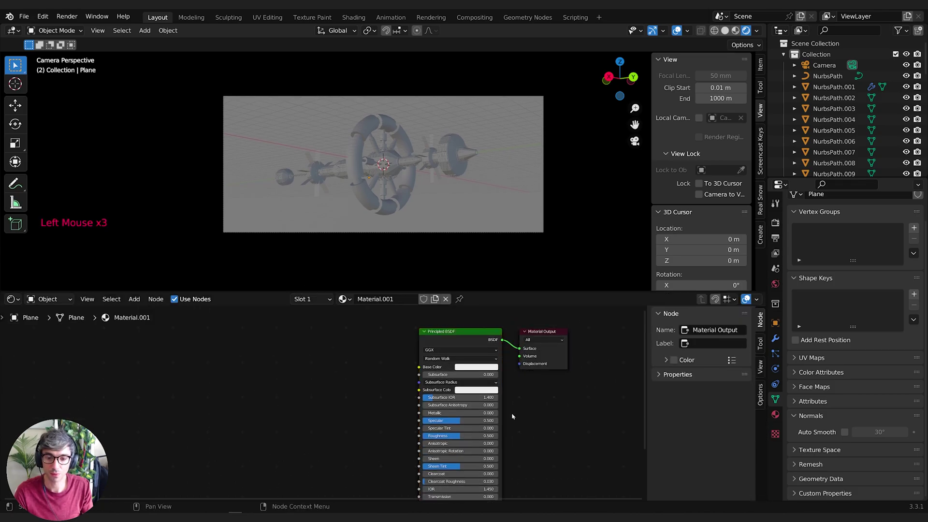
scroll(259, 380, "down", 1)
middle_click_drag(285, 393, 283, 363)
left_click(260, 380)
Add an Image Texture node with the already loaded Earth photo and connect its Color to the shader's Emission.
key("shift+a")
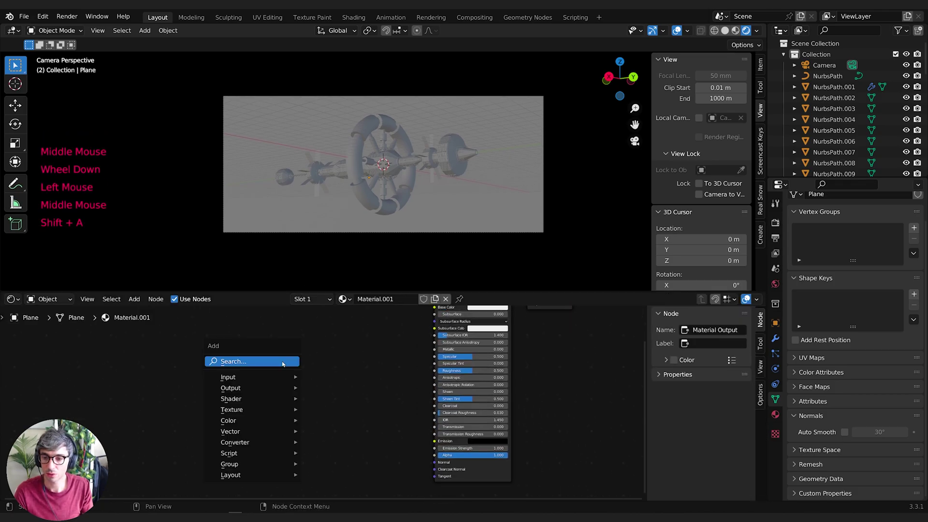
mouse_move(255, 408)
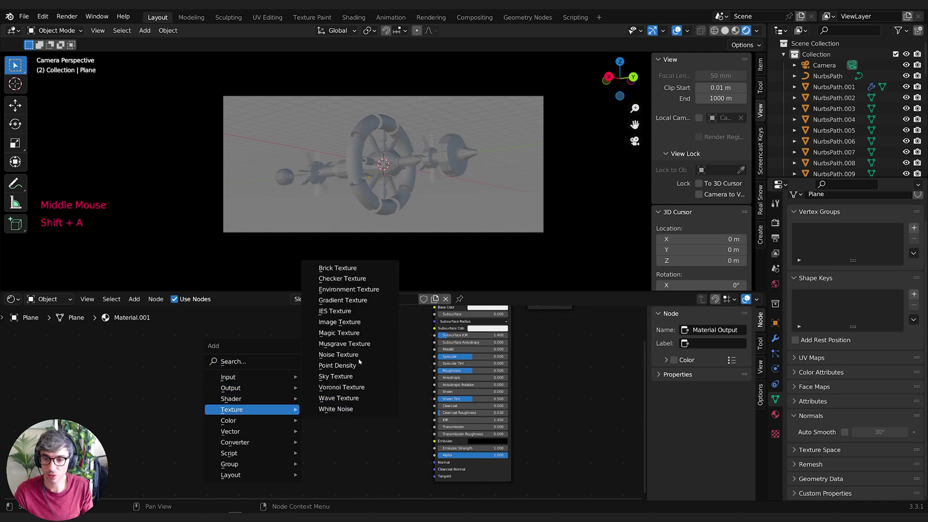
left_click(340, 322)
left_click(349, 404)
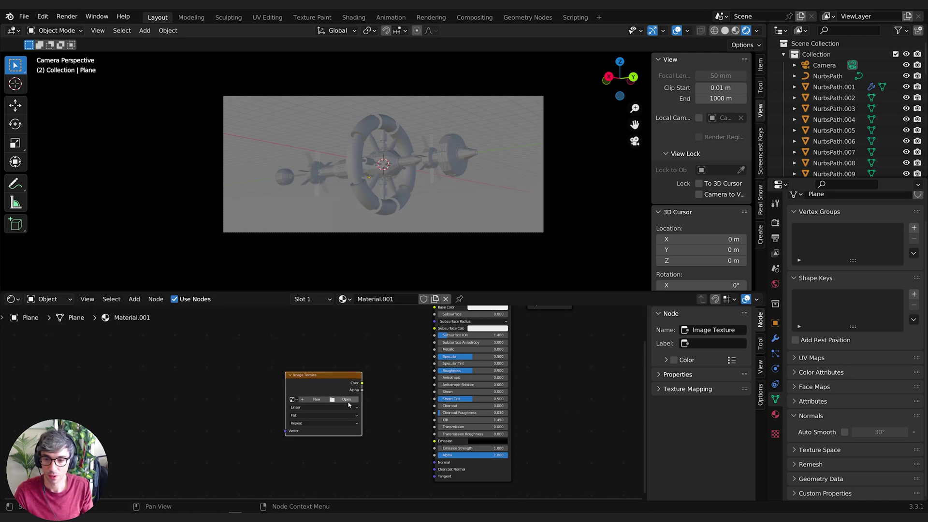
left_click(292, 400)
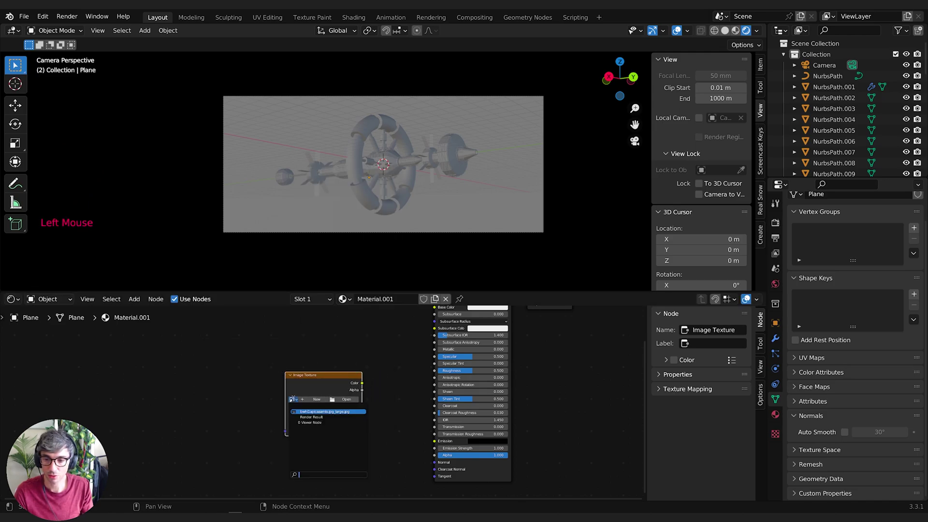
left_click(326, 413)
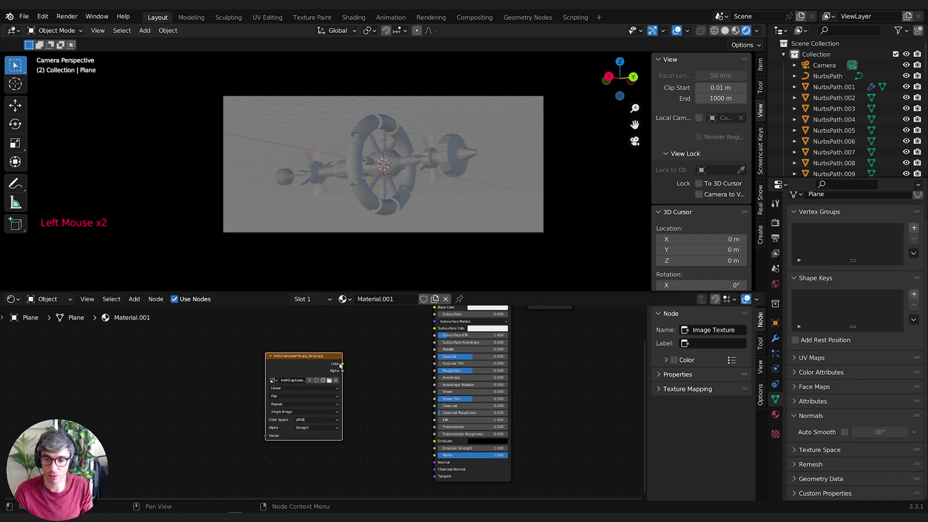
left_click_drag(341, 364, 435, 440)
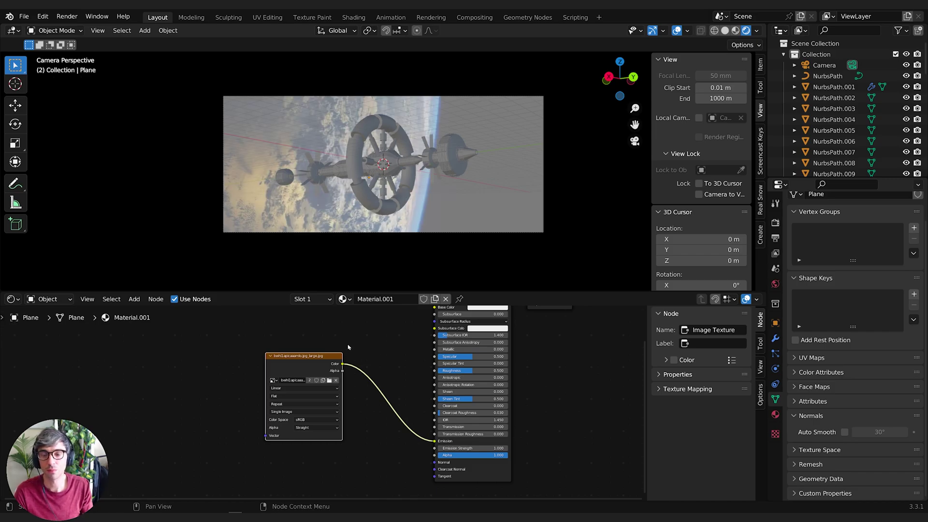
Set the plane shader's Base Color to black, Specular to 0 and Roughness to 1.
left_click(405, 333)
middle_click_drag(484, 310, 464, 341)
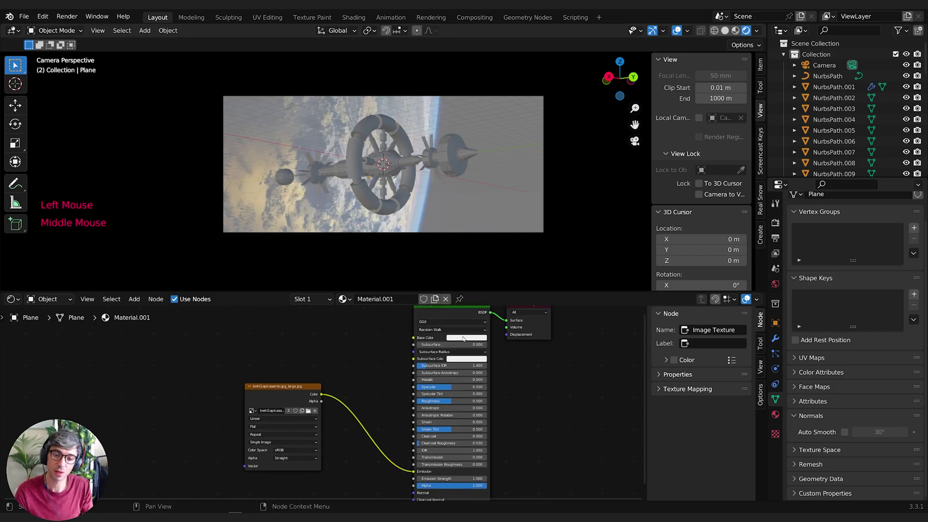
left_click(464, 340)
left_click_drag(478, 321, 452, 322)
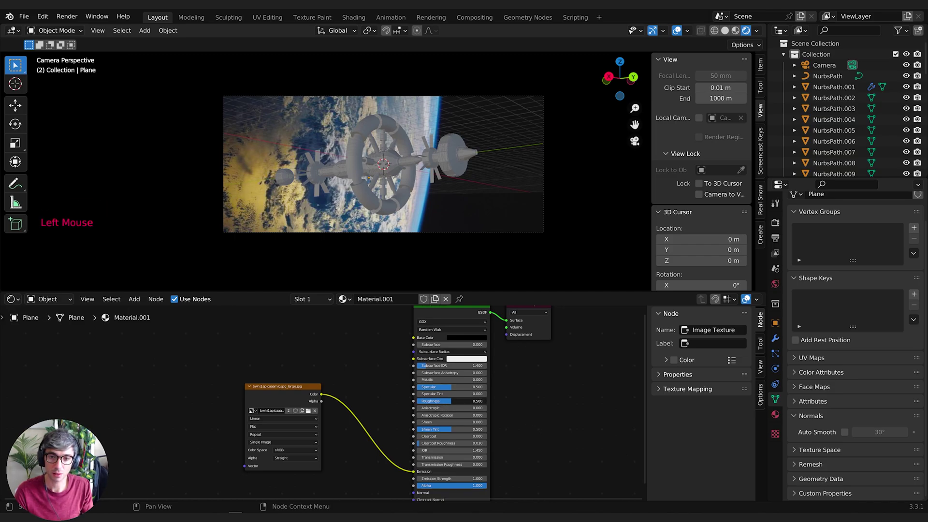
left_click_drag(450, 400, 486, 400)
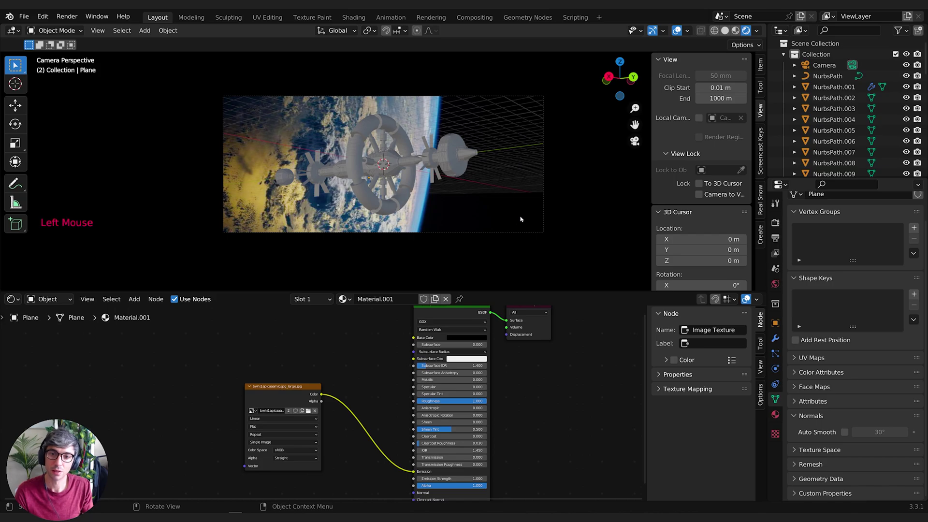
Rotate the Earth plane about -99° in the camera view, then scale it by about 1.46 along global Y and 0.6 uniformly.
key("r")
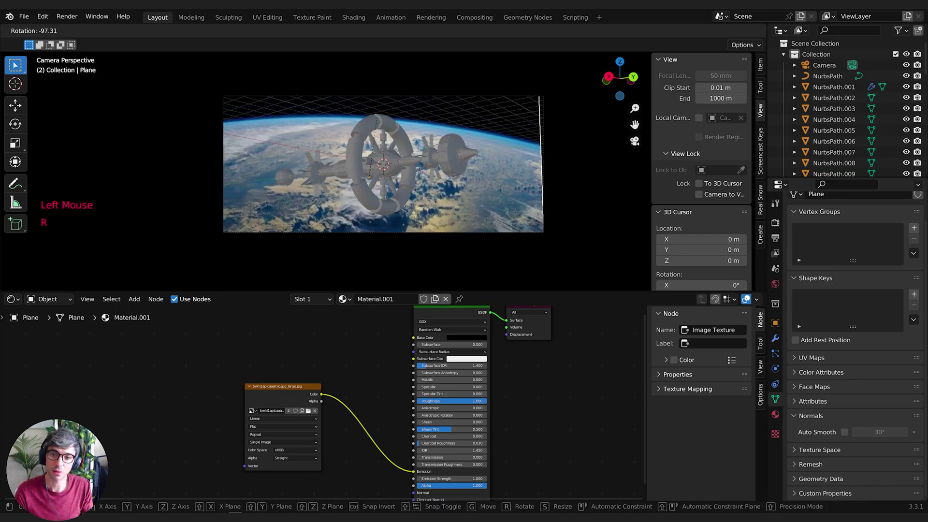
left_click(465, 140)
key("s")
key("y")
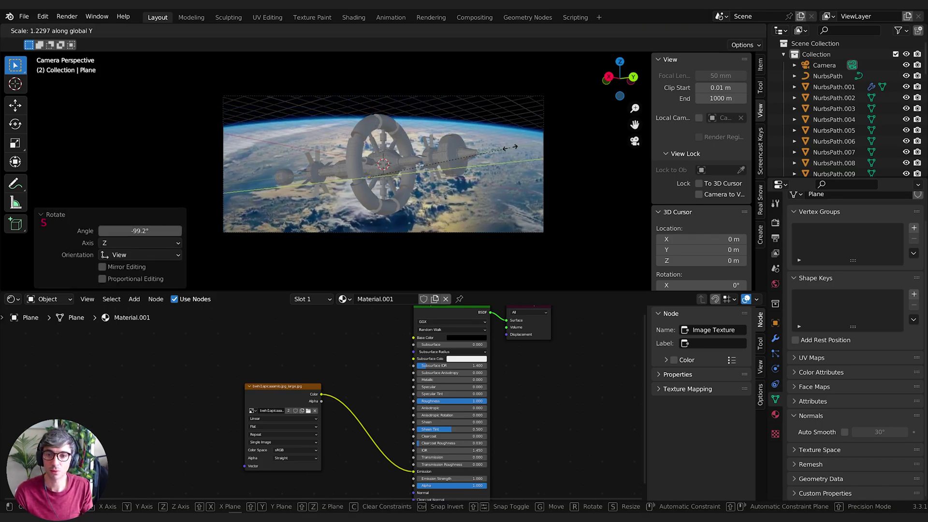
left_click(533, 144)
key("s")
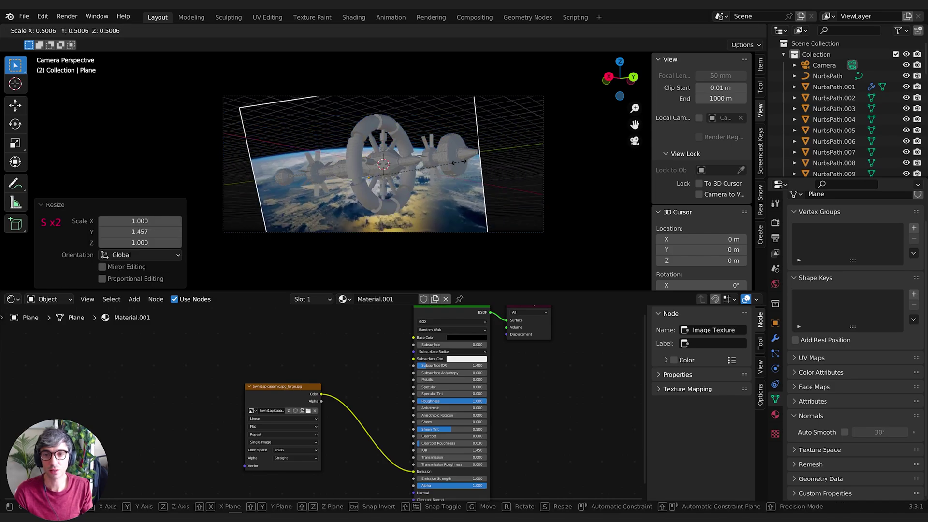
left_click(479, 161)
Rotate the Earth plane by about -6.2° around the global X axis.
key("r")
key("x")
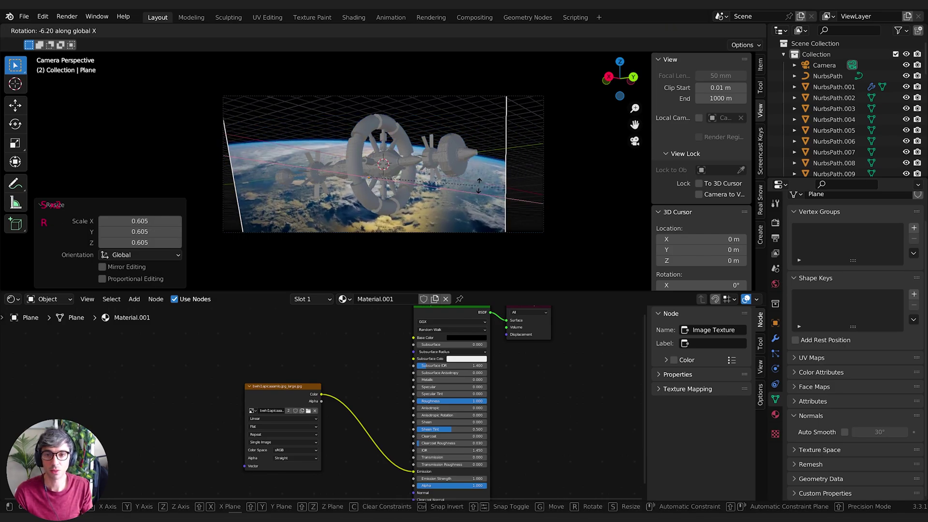
left_click(479, 184)
Switch the transform orientation to Local, tilt the plane around its X axis, and roll it in view by about 3° and 0.8°.
left_click(338, 31)
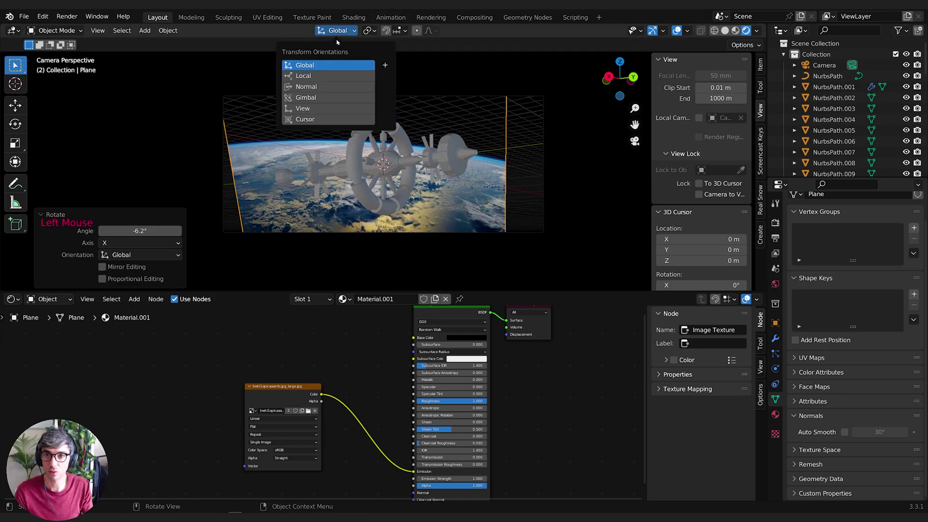
left_click(319, 76)
key("r")
key("x")
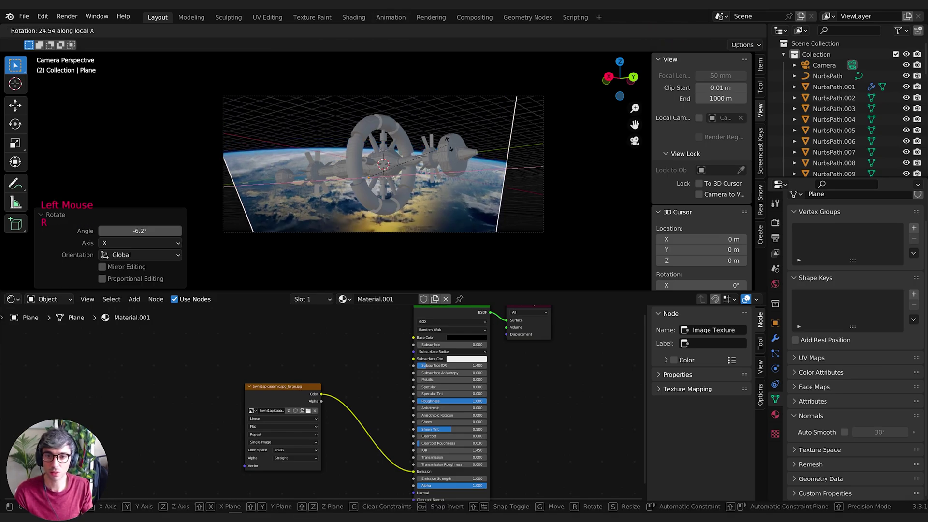
left_click(469, 181)
key("r")
left_click(471, 184)
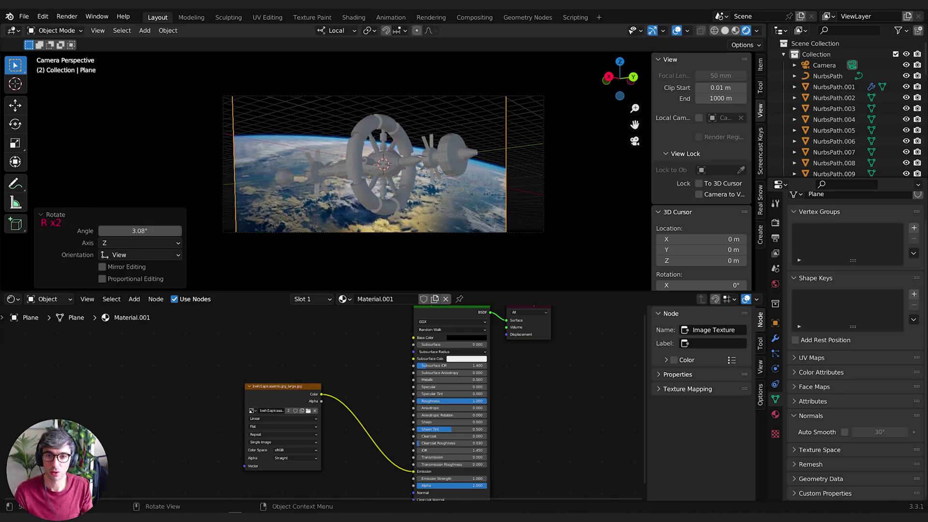
key("r")
left_click(487, 188)
Scale the plane to about 0.886, stretch it along local Y, and shift it by about X 0.17, Y -0.31, Z -0.41 m.
key("s")
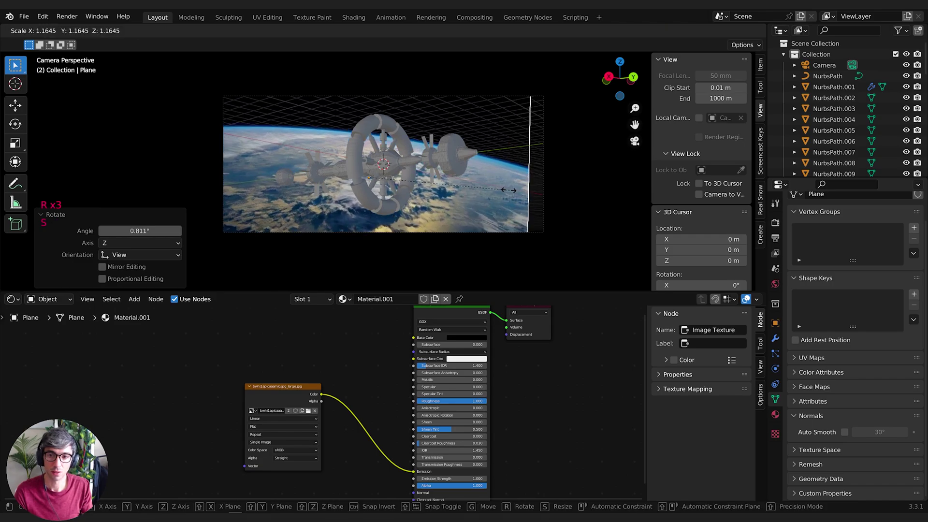
left_click(474, 193)
key("s")
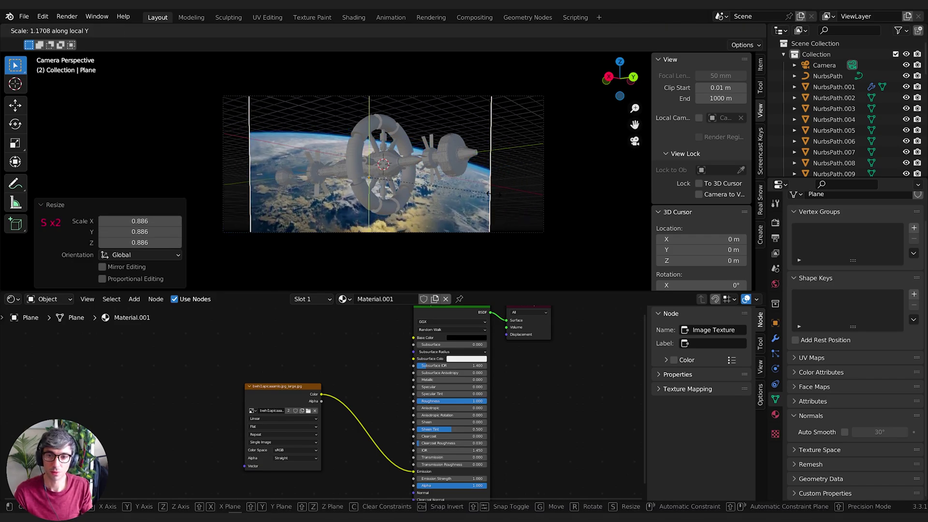
left_click(475, 193)
key("g")
left_click(538, 109)
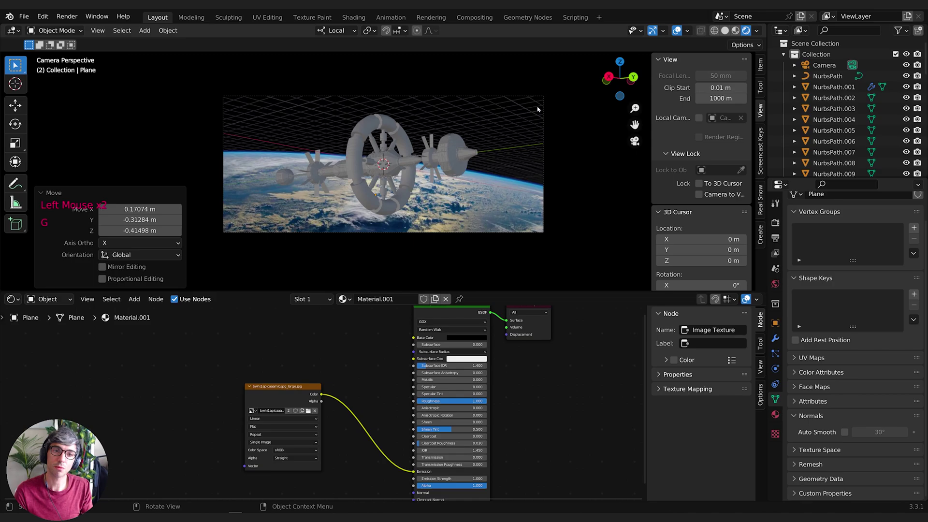
Hide the viewport overlays, try an Emission Strength of 0.5 on the Earth plane's shader, and set it back to 1.
left_click(674, 30)
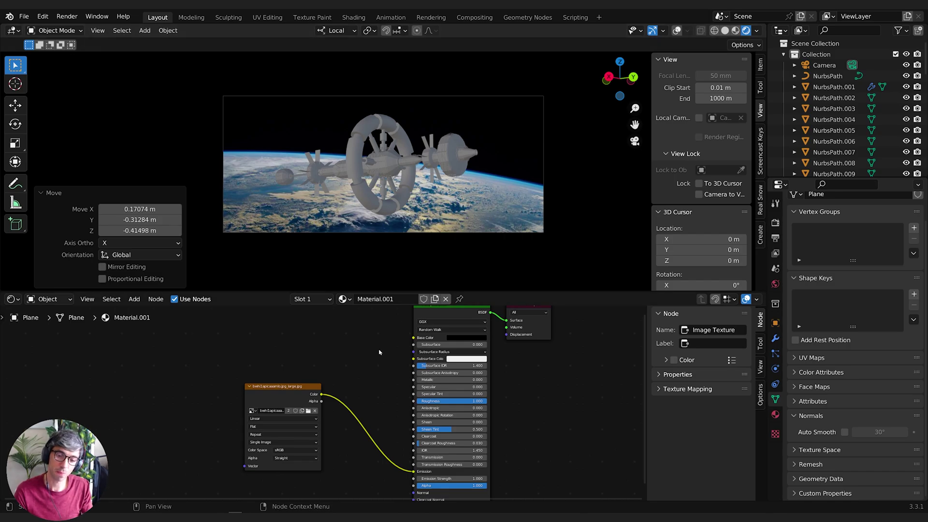
left_click_drag(458, 479, 436, 478)
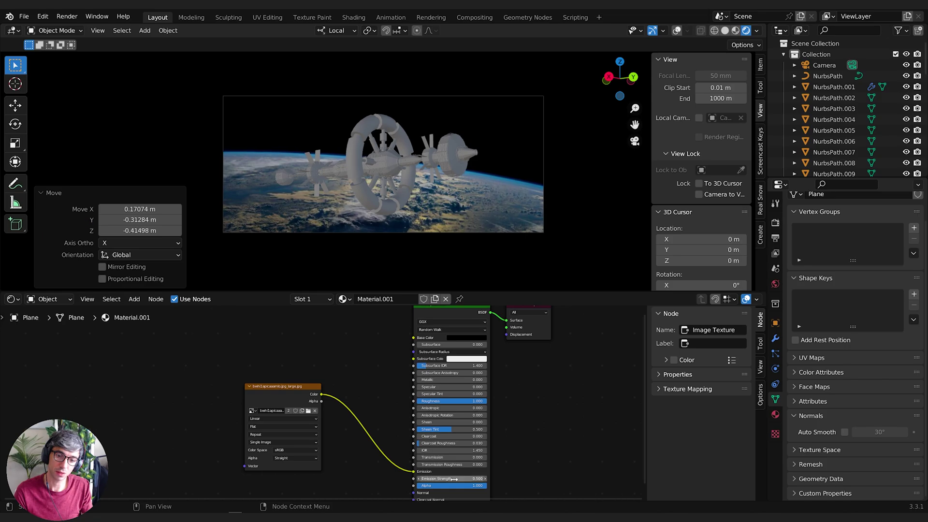
double_click(453, 479)
type("1")
key("Return")
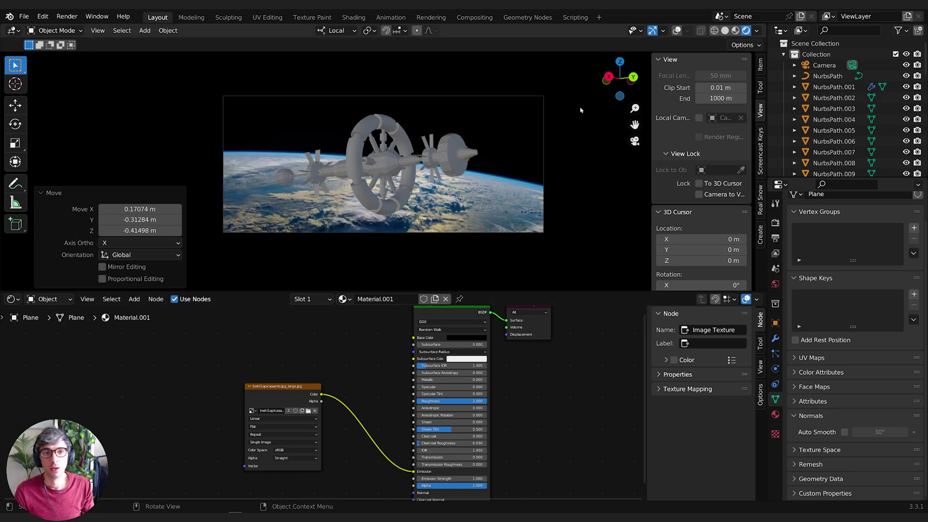
Lock the camera to the view and reframe the station diagonally above the Earth's horizon.
left_click(706, 197)
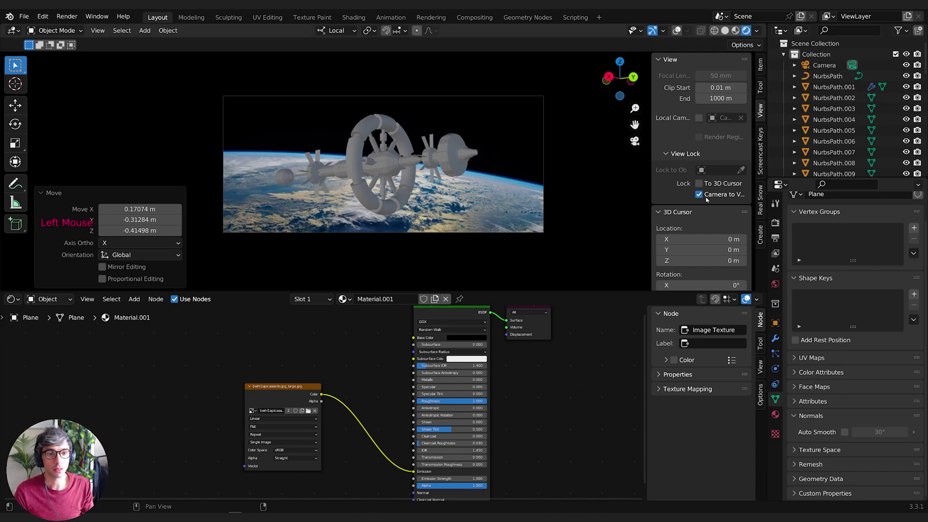
middle_click_drag(465, 167, 460, 188)
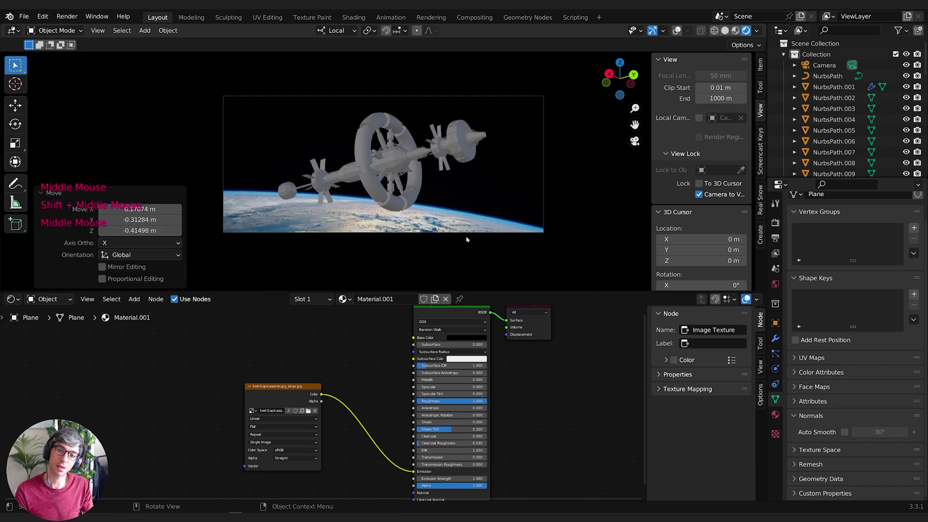
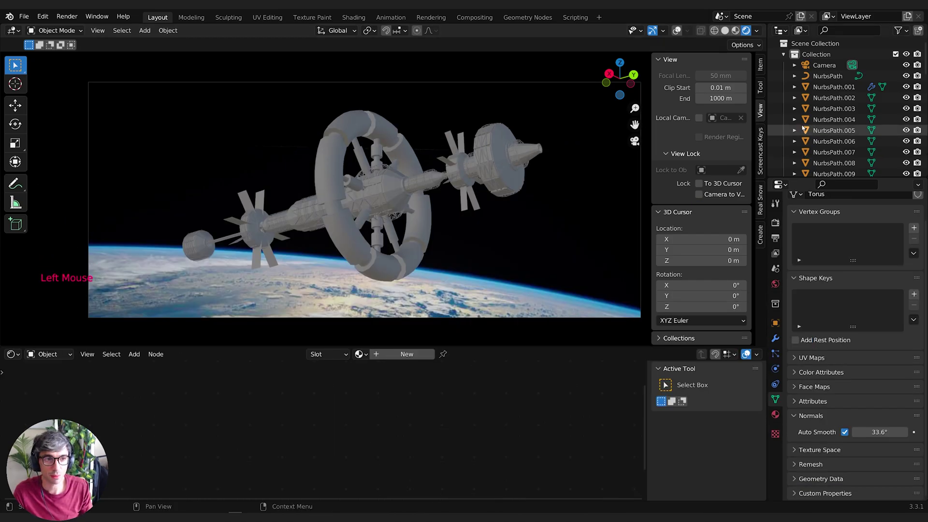
Select all station objects except the Earth plane, with the Torus active, and create a new material named SpaceStation.
left_click(823, 86)
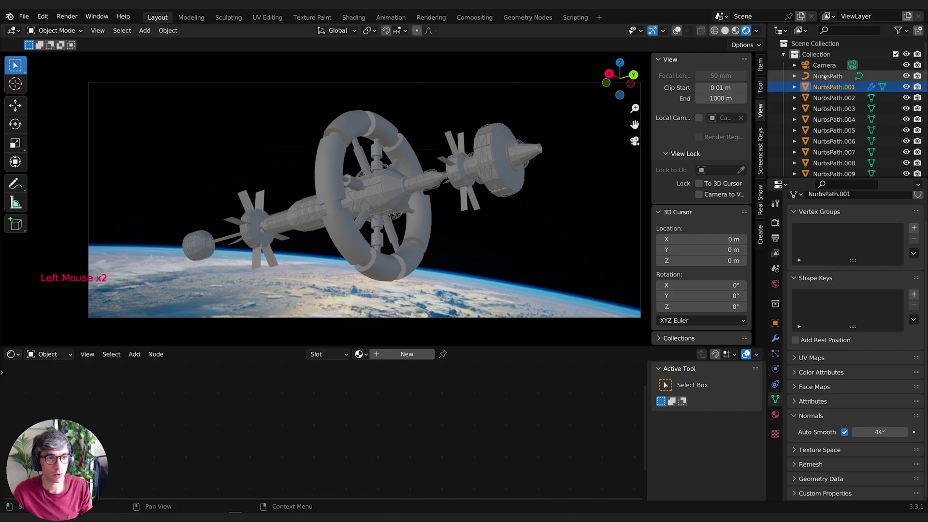
left_click(827, 77)
left_click(400, 355)
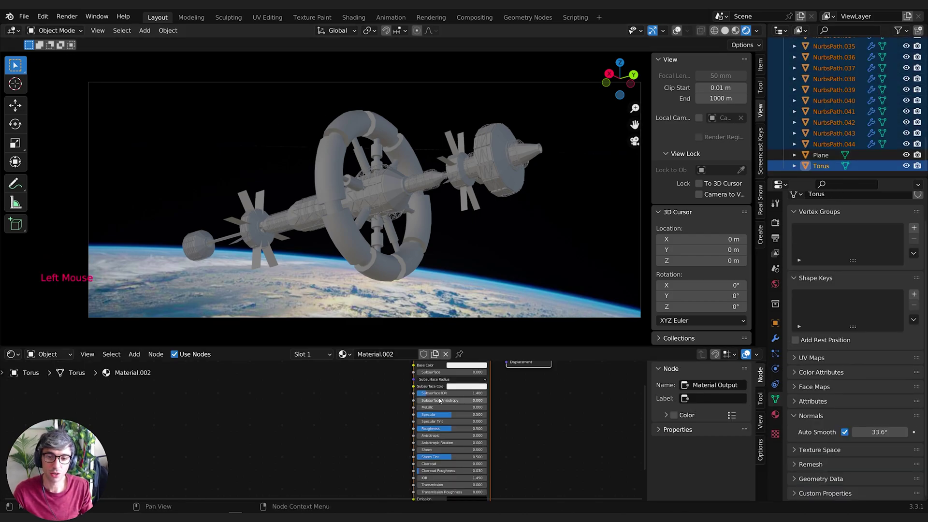
double_click(396, 354)
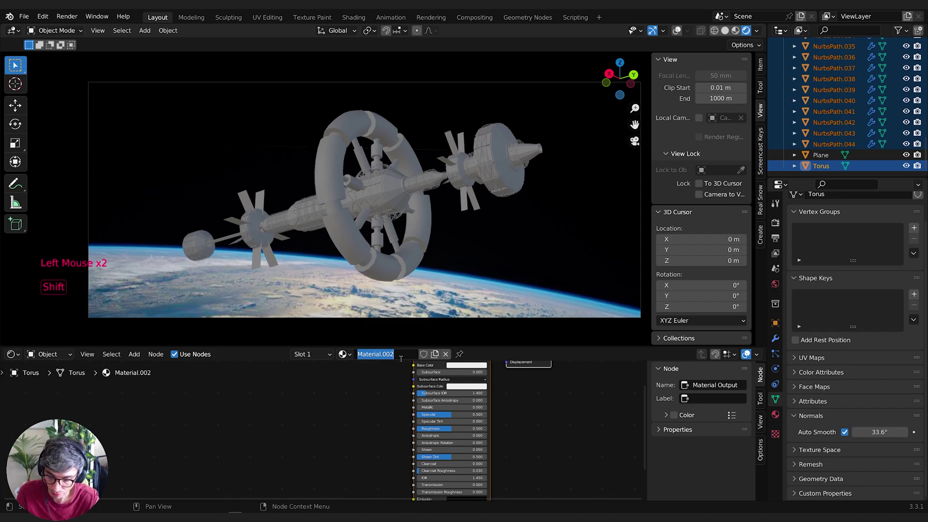
type("SpaceStation")
key("Return")
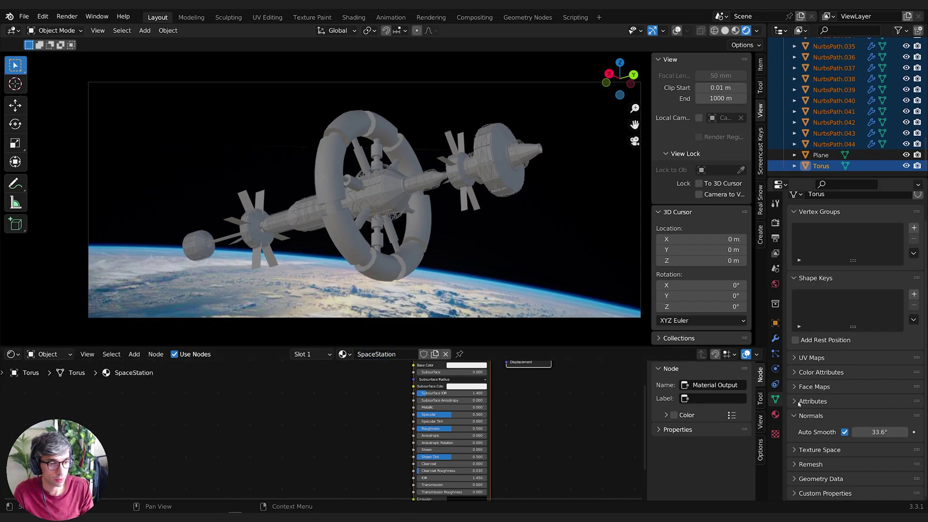
Copy the SpaceStation material from the Torus to all selected station objects.
left_click(775, 414)
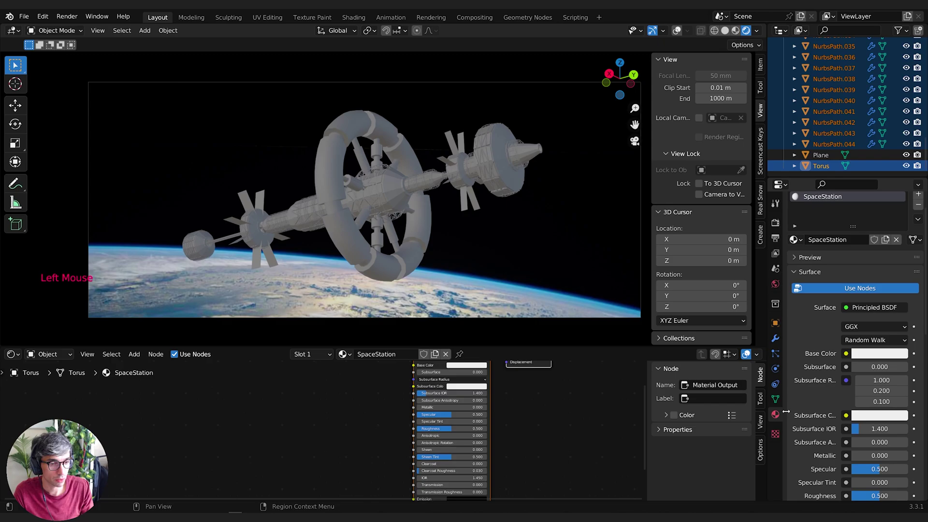
left_click(917, 220)
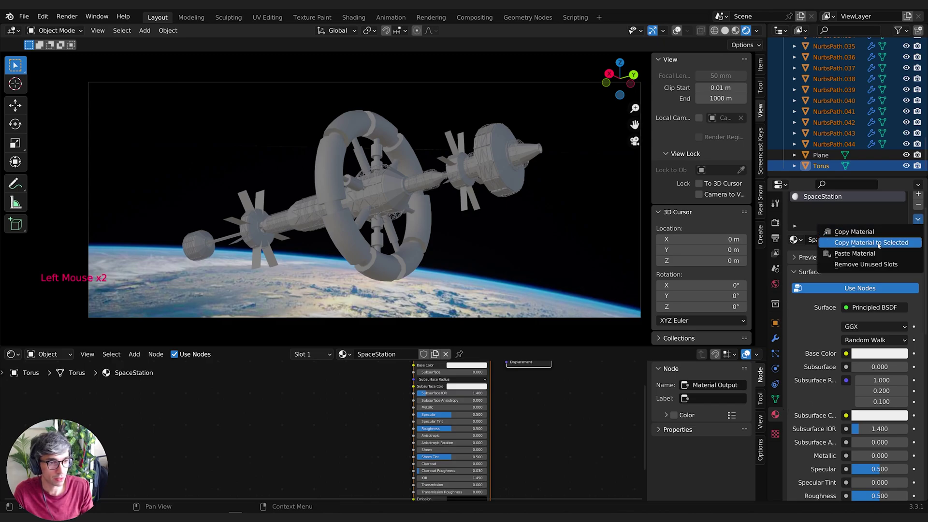
left_click(900, 243)
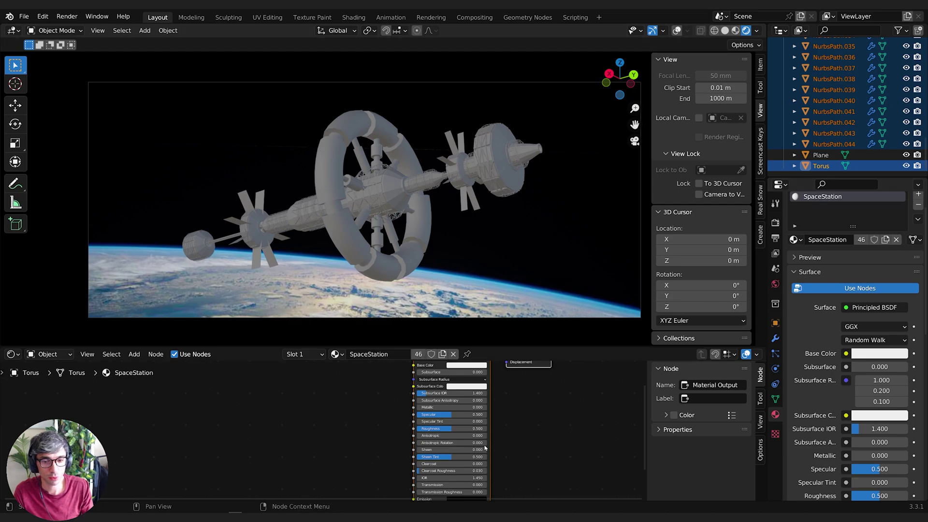
Try a faint tint on the SpaceStation material's Base Color and return it to neutral white.
left_click(466, 365)
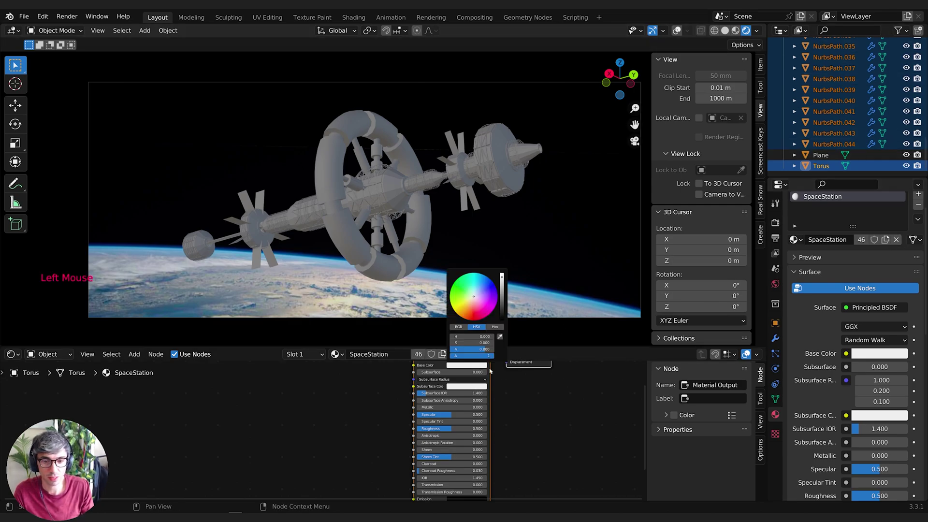
left_click(472, 366)
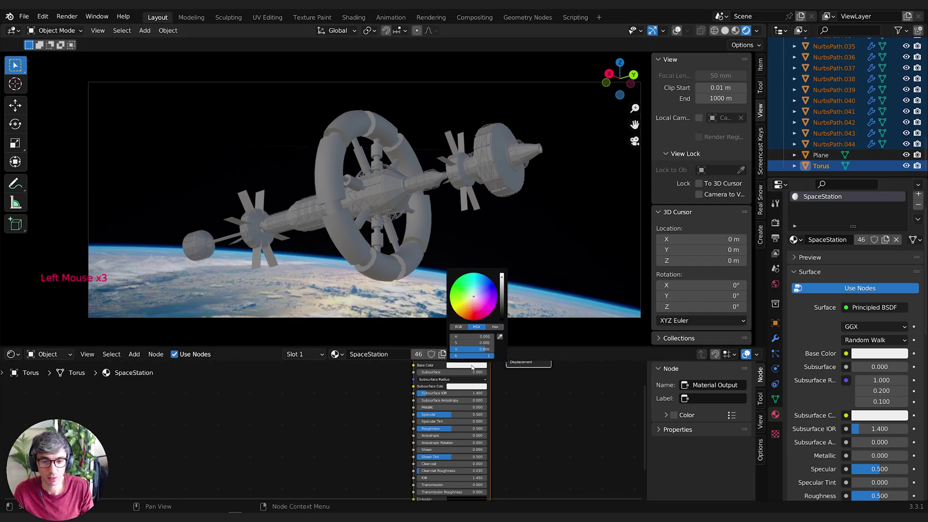
mouse_move(480, 312)
left_mouse_down()
mouse_move(467, 313)
mouse_move(478, 307)
mouse_move(473, 297)
left_mouse_up()
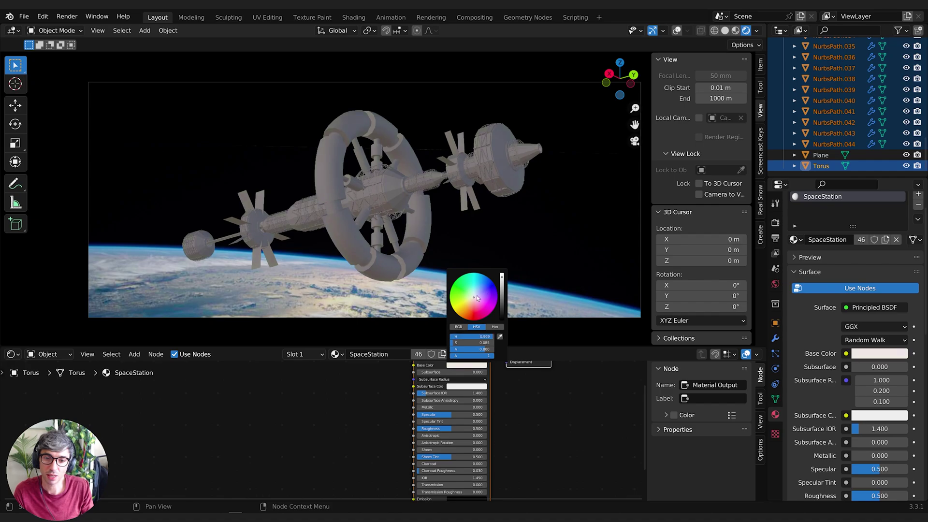
left_click(572, 439)
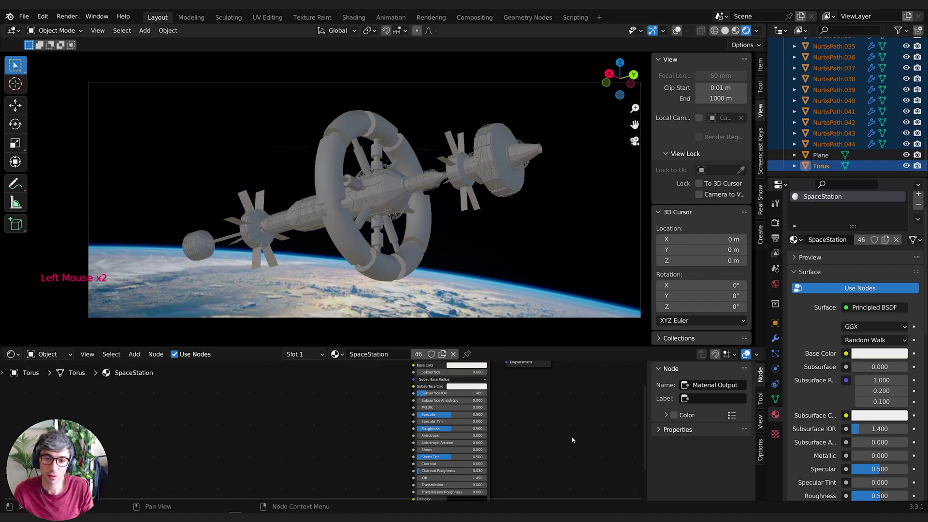
left_click(339, 424)
Set the SpaceStation material's Specular to 1 and its Roughness to about 0.215.
middle_click_drag(445, 426, 429, 404)
left_click_drag(430, 407, 430, 407)
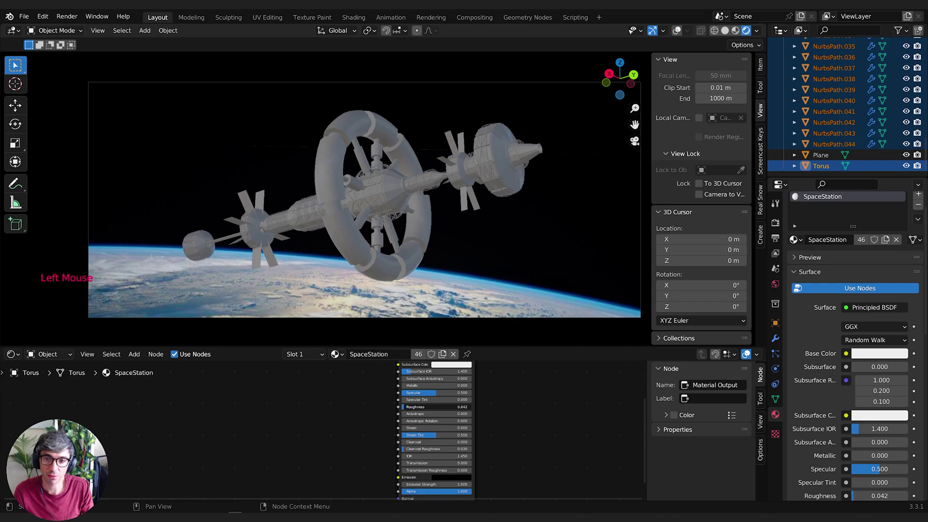
mouse_move(414, 407)
left_mouse_down()
mouse_move(409, 392)
mouse_move(424, 393)
left_mouse_up()
left_click(409, 392)
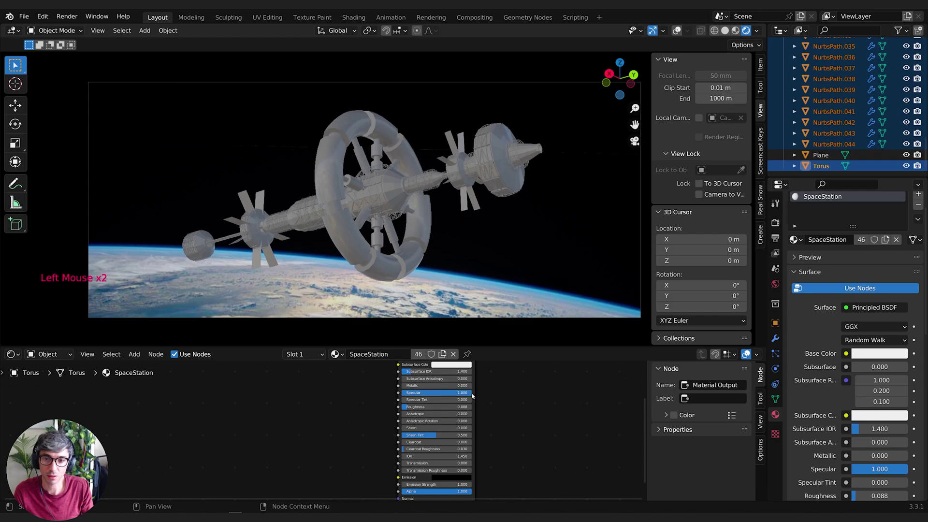
middle_click_drag(544, 415, 543, 424)
left_click_drag(409, 415, 414, 415)
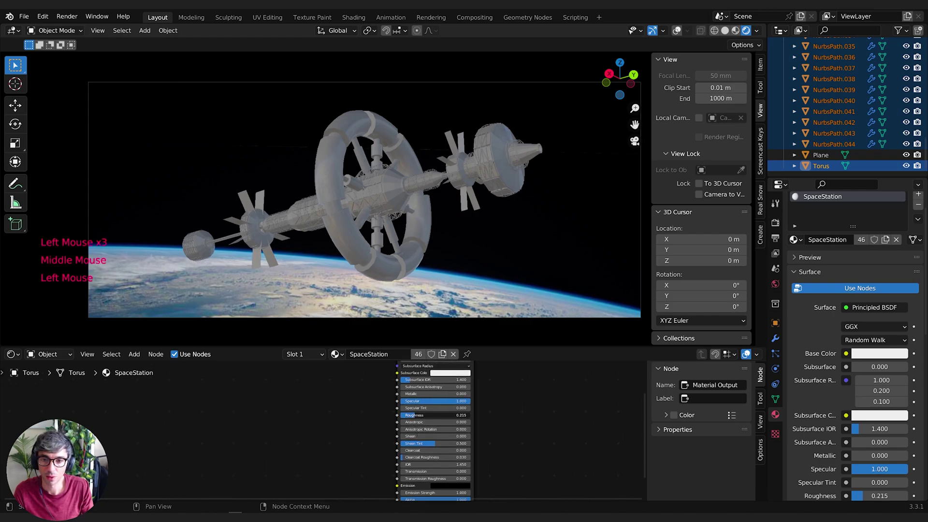
Darken the SpaceStation material's Base Color to a grey with a value of about 0.171.
middle_click_drag(415, 417, 416, 438)
left_click(450, 373)
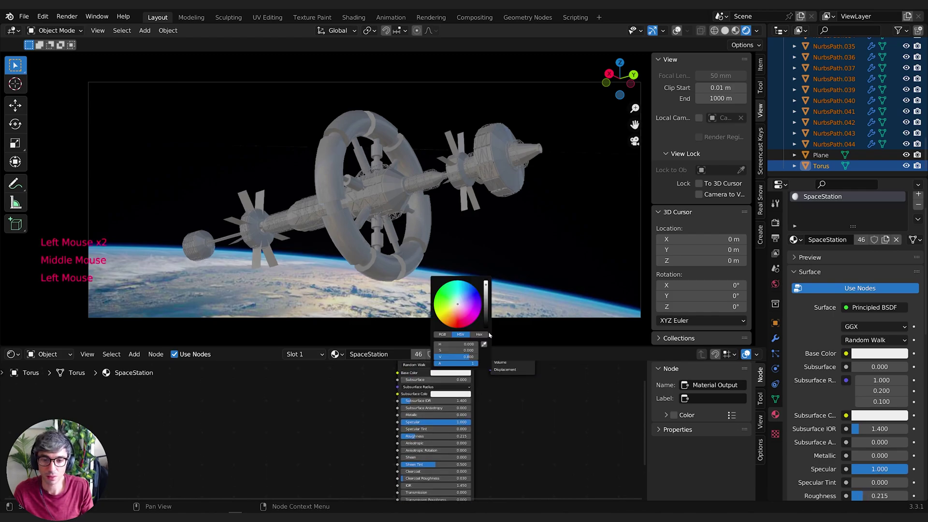
left_click_drag(484, 304, 486, 307)
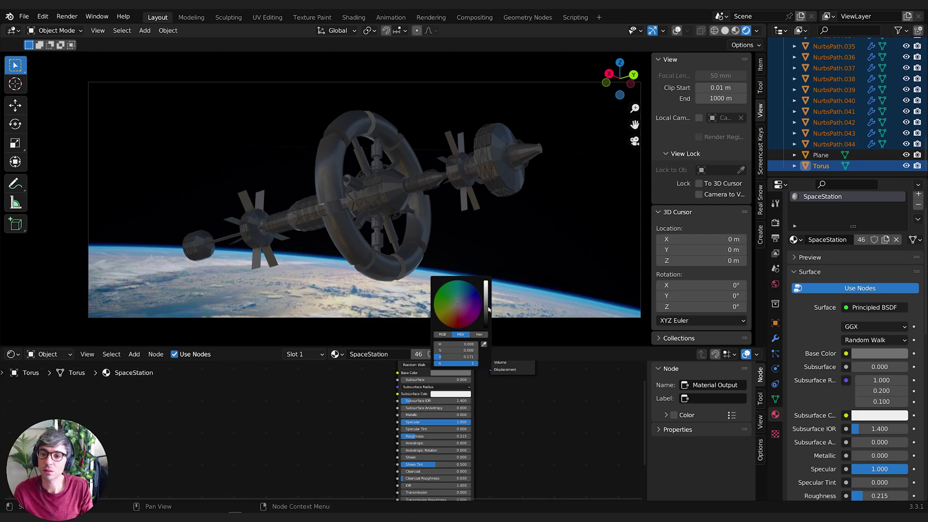
left_click(532, 464)
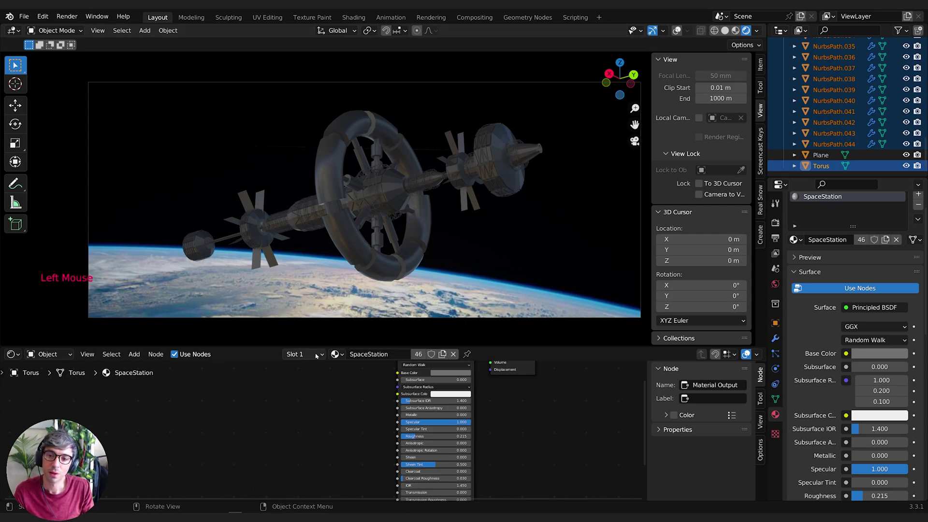
Show the World node tree in the shader editor and raise the Background node's Strength to 3.
left_click(48, 354)
left_click(46, 380)
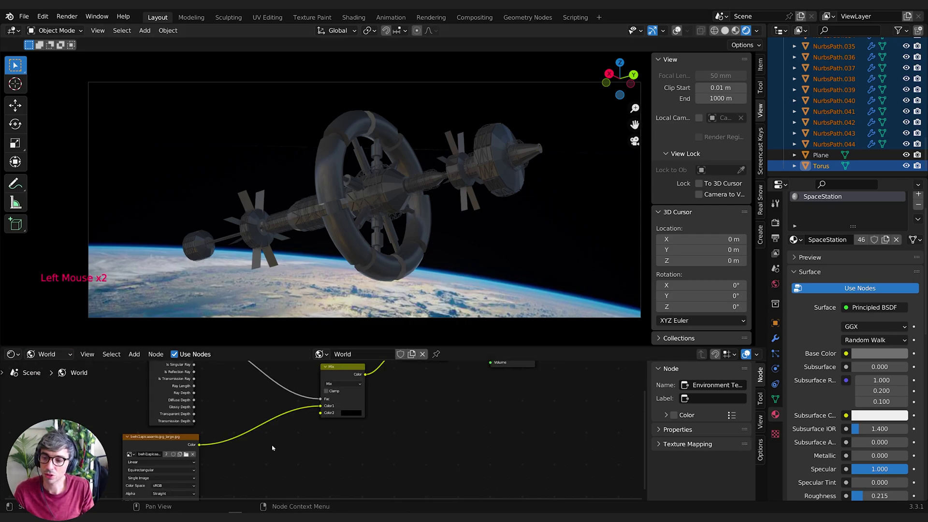
middle_click_drag(361, 452, 414, 473)
middle_click_drag(512, 389, 406, 430)
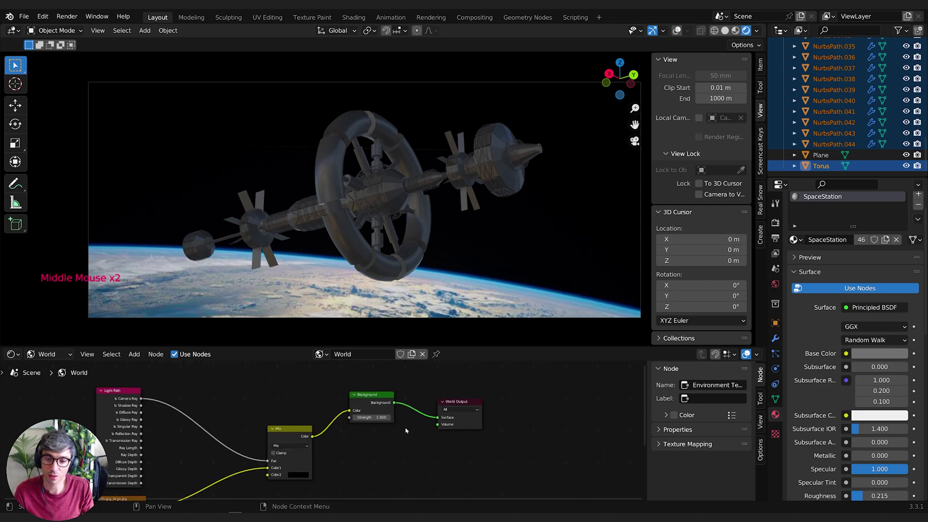
left_click_drag(372, 418, 429, 418)
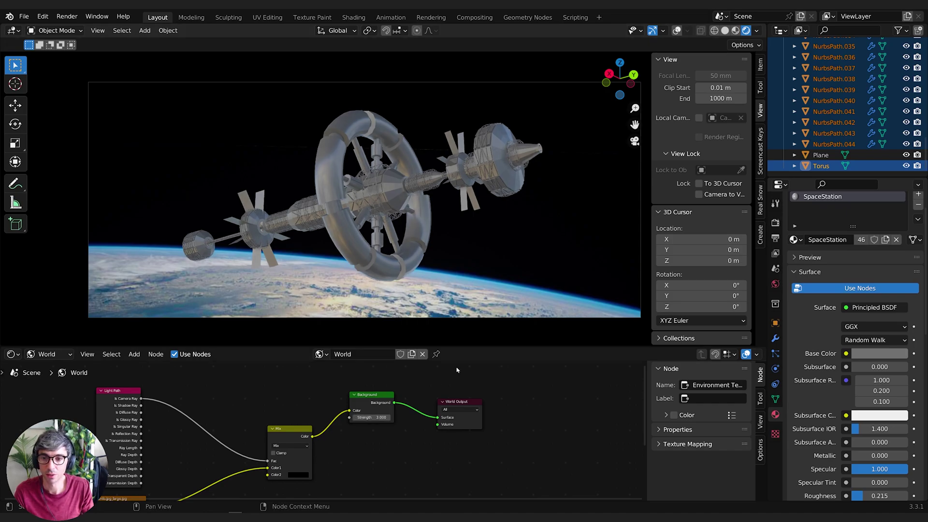
Return to the Torus's SpaceStation material nodes and set Metallic to 1 and Roughness to about 0.361.
left_click(339, 252)
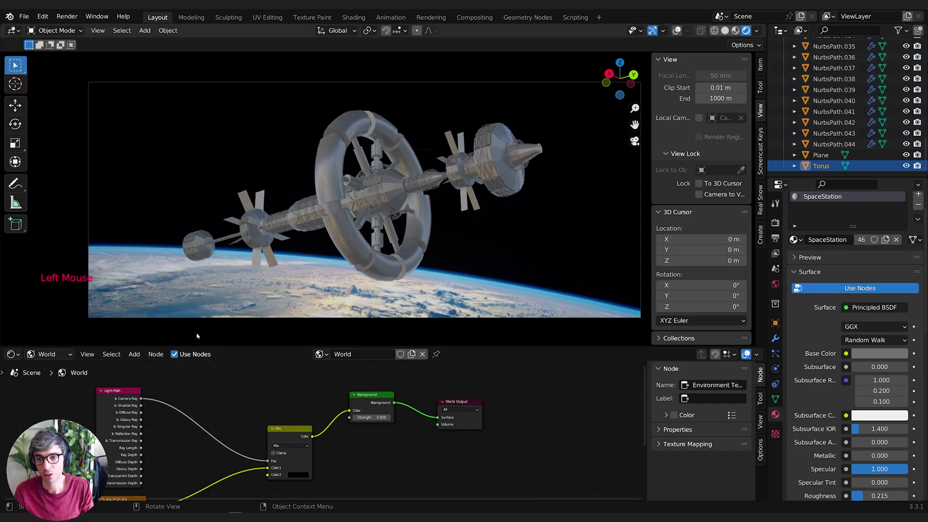
left_click(48, 354)
left_click(46, 366)
scroll(384, 378, "down", 1)
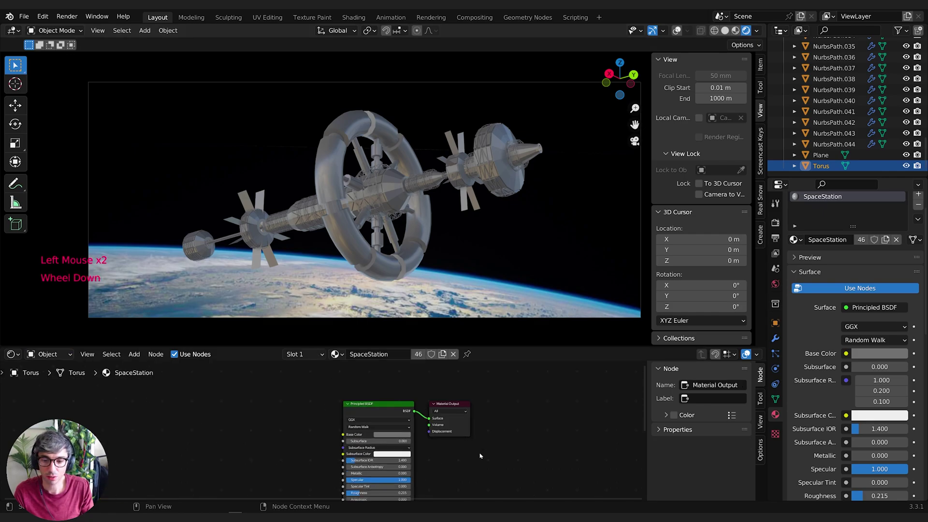
middle_click_drag(387, 483, 411, 420)
left_click_drag(405, 422, 435, 404)
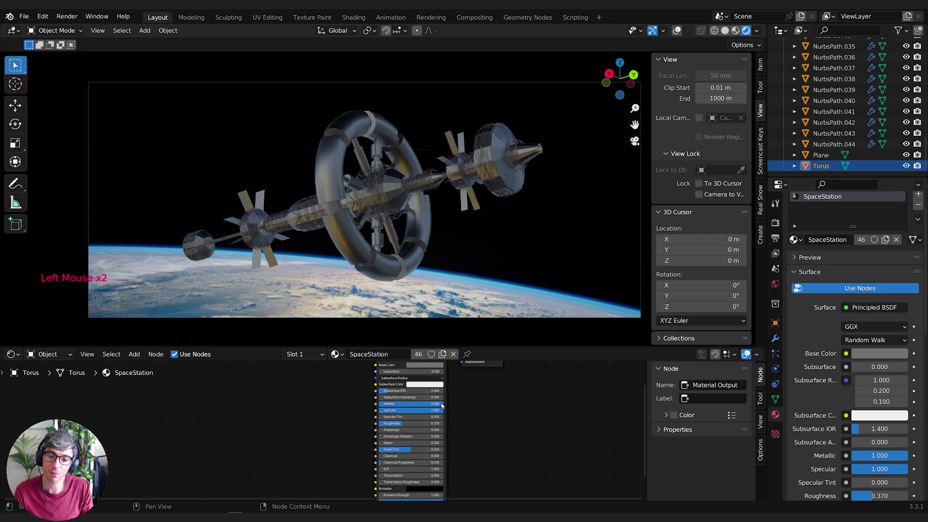
middle_click_drag(392, 445, 378, 445)
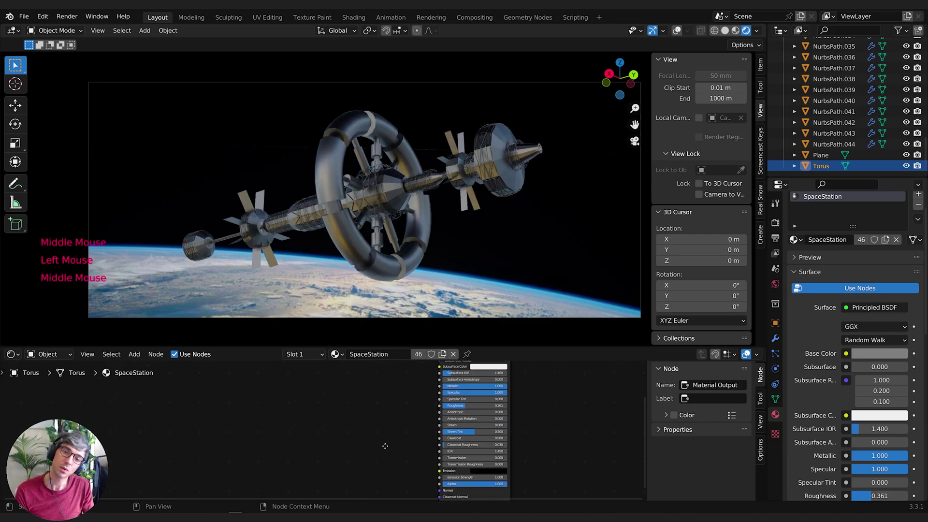
left_click(376, 446)
Add a Voronoi Texture node beside the Principled BSDF and set its distance metric to Chebychev.
middle_click_drag(321, 455, 327, 456)
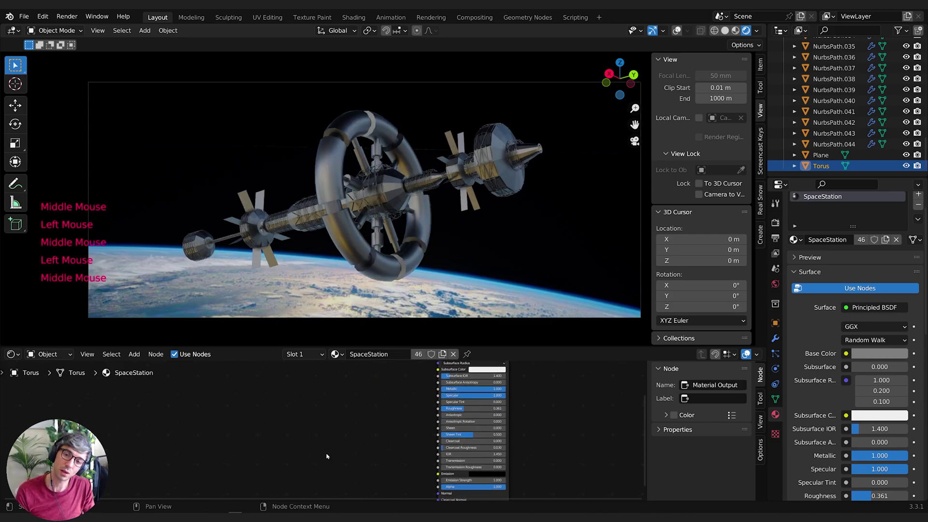
key("shift+a")
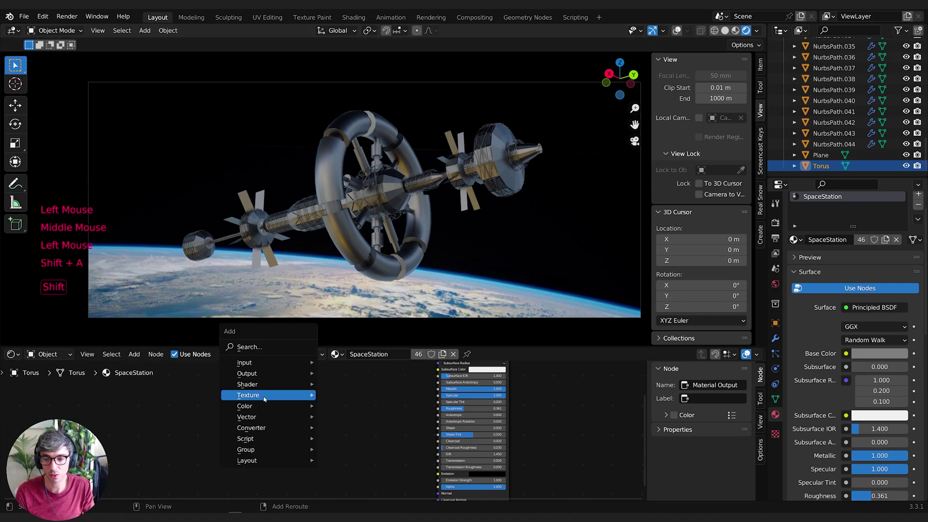
left_click(259, 347)
type("voro")
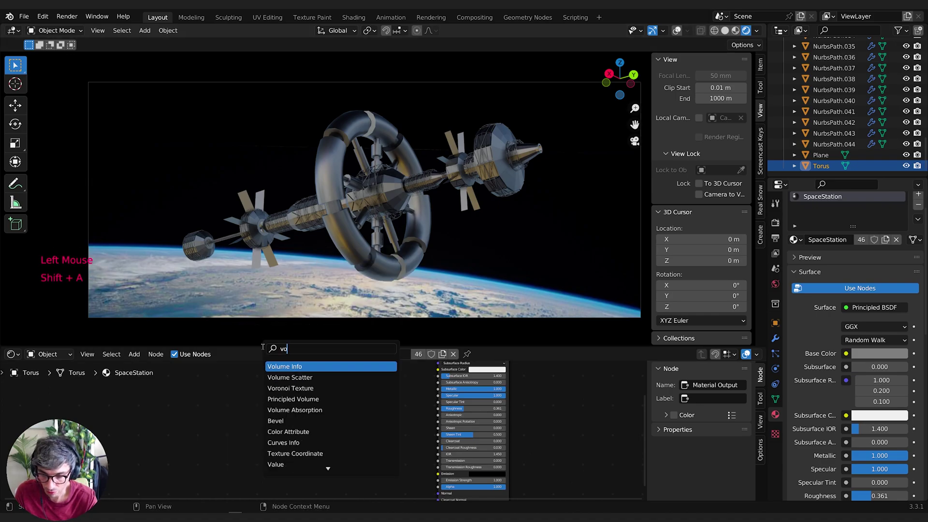
key("Return")
left_click(286, 402)
middle_click_drag(286, 402, 292, 387)
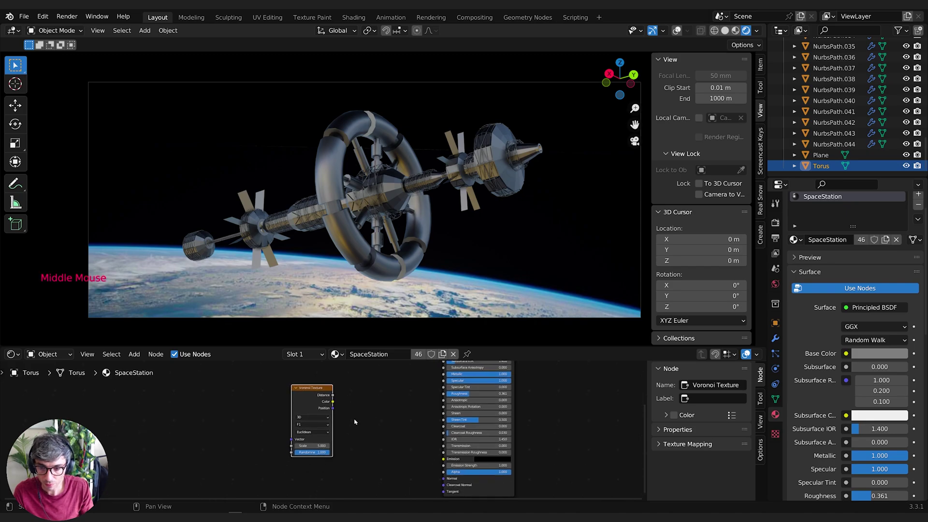
left_click(312, 432)
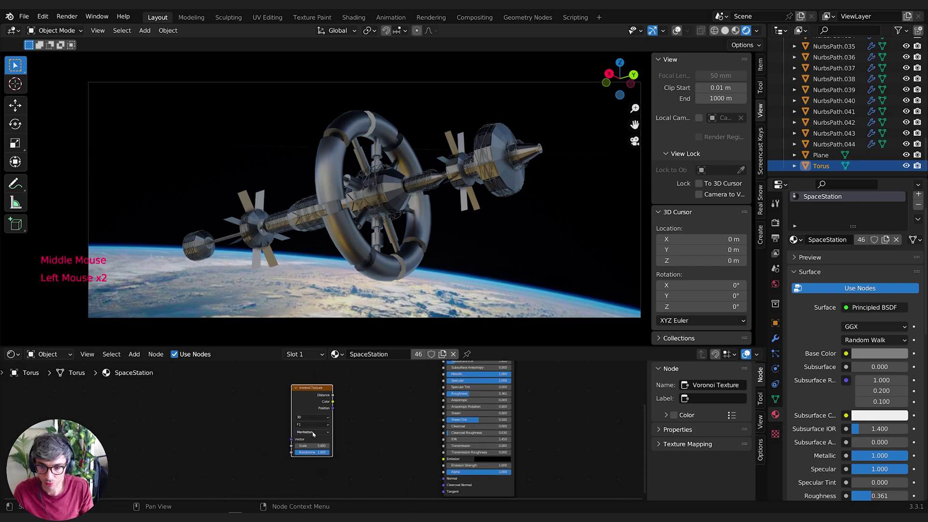
left_click(309, 451)
Add a Bump node between the Voronoi Texture and the Principled BSDF.
middle_click_drag(327, 439, 310, 404)
left_click(310, 405)
key("shift+a")
left_click(299, 383)
type("bump")
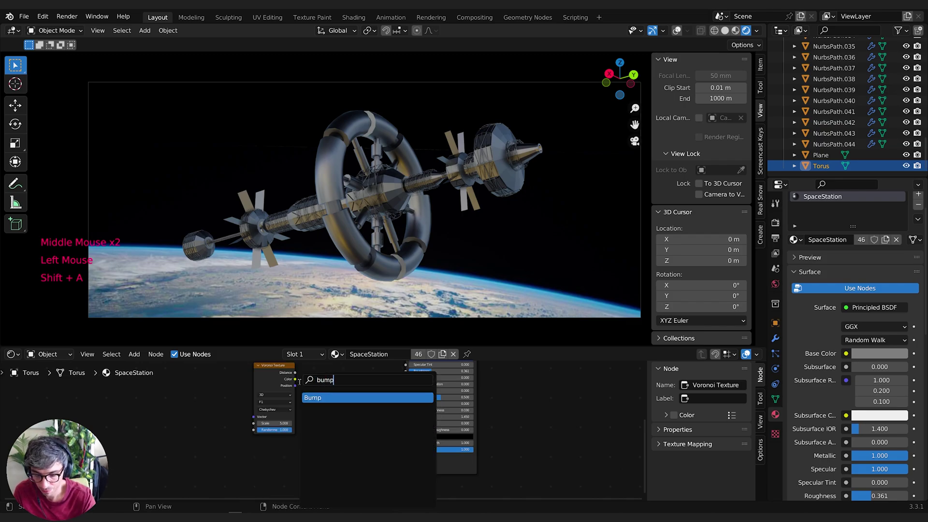
key("Return")
left_click(323, 382)
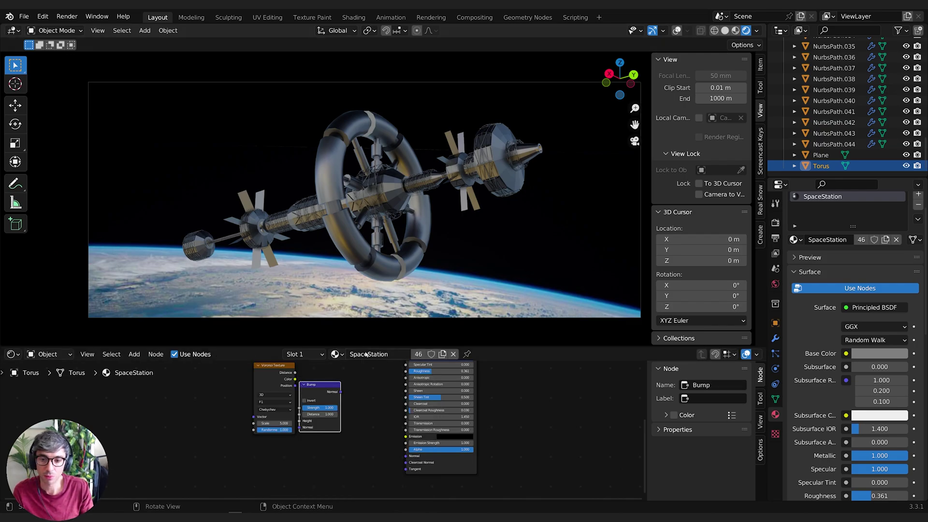
Enlarge the shader editor area and hide the 3D viewport's sidebar.
left_click_drag(367, 348, 368, 261)
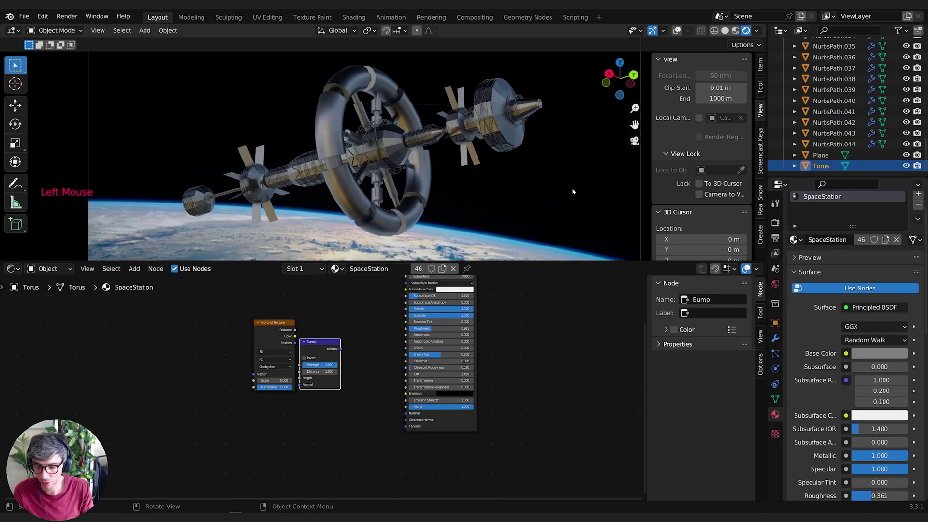
key("n")
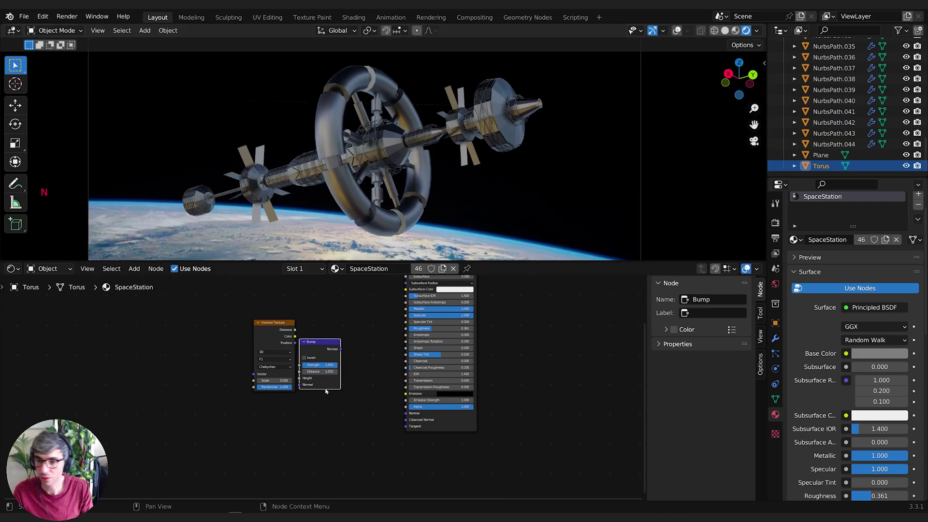
scroll(326, 391, "up", 3)
scroll(373, 356, "up", 1)
scroll(372, 357, "down", 2)
middle_click_drag(373, 356, 254, 332)
scroll(377, 356, "up", 1)
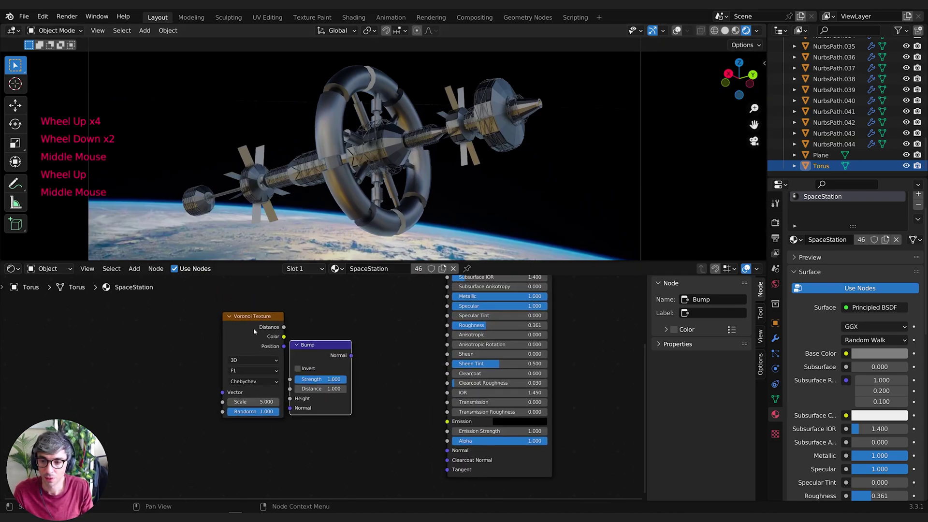
Connect the Voronoi Distance output to the Bump Height, and the Bump output to the Principled BSDF's Normal input.
left_click(297, 344)
left_click_drag(255, 332, 290, 398)
left_click(296, 345)
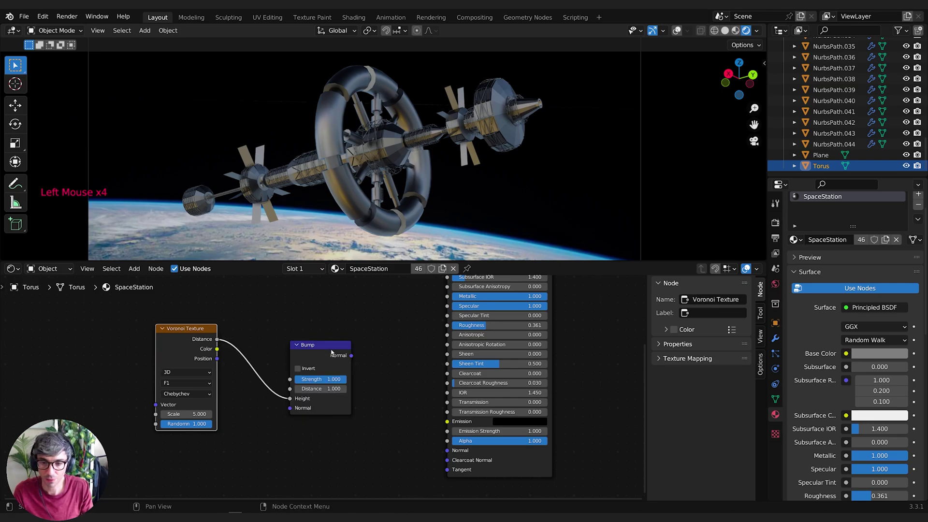
left_click_drag(351, 355, 447, 450)
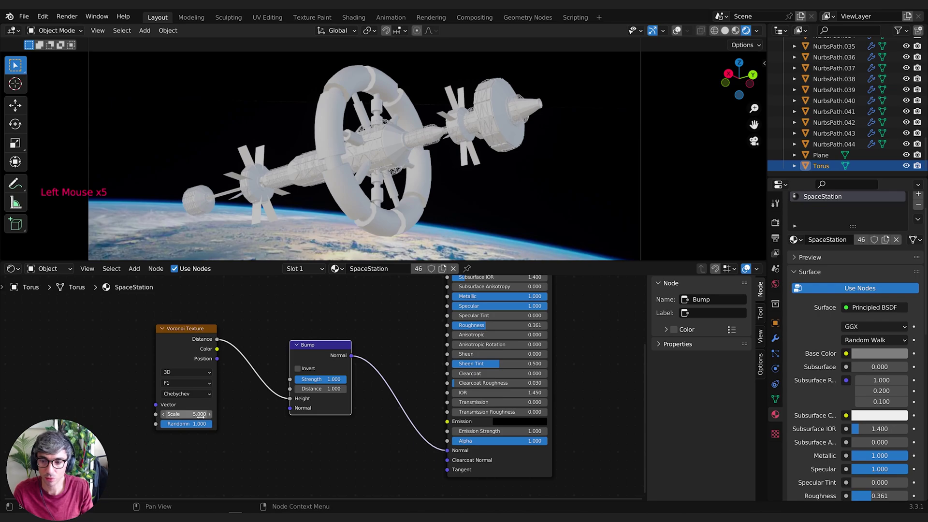
Set the Voronoi Texture's Randomness to 0.
left_click(192, 423)
type("0")
key("Return")
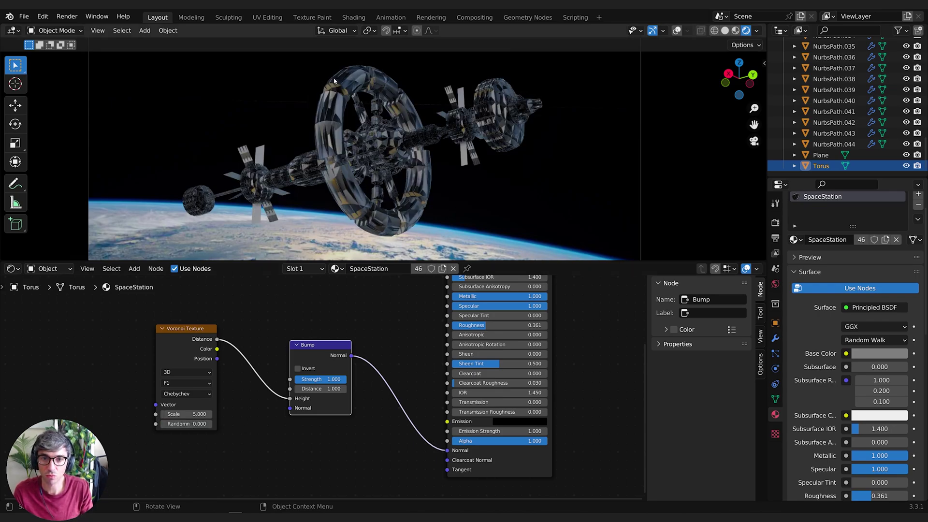
Try a Bump Distance of 0.01, and settle on 0.1.
left_click(326, 388)
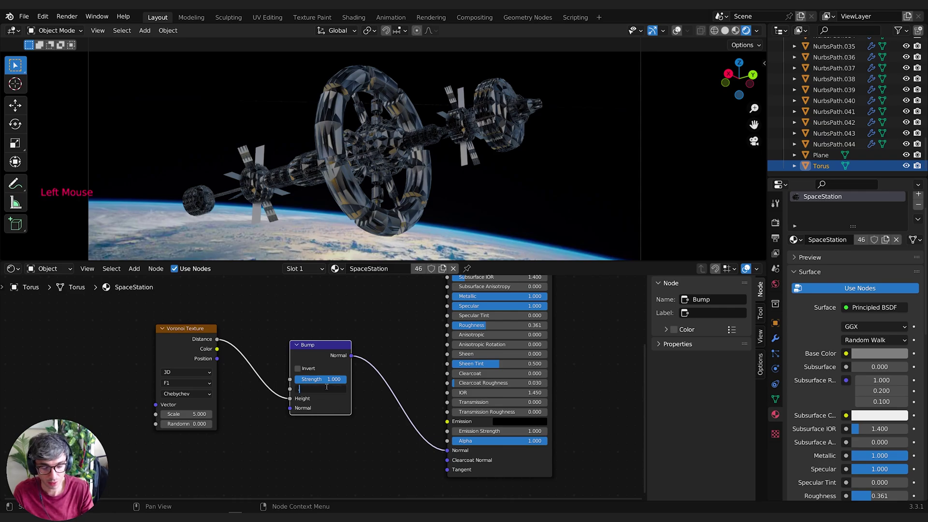
type(".01")
double_click(326, 386)
type(".1")
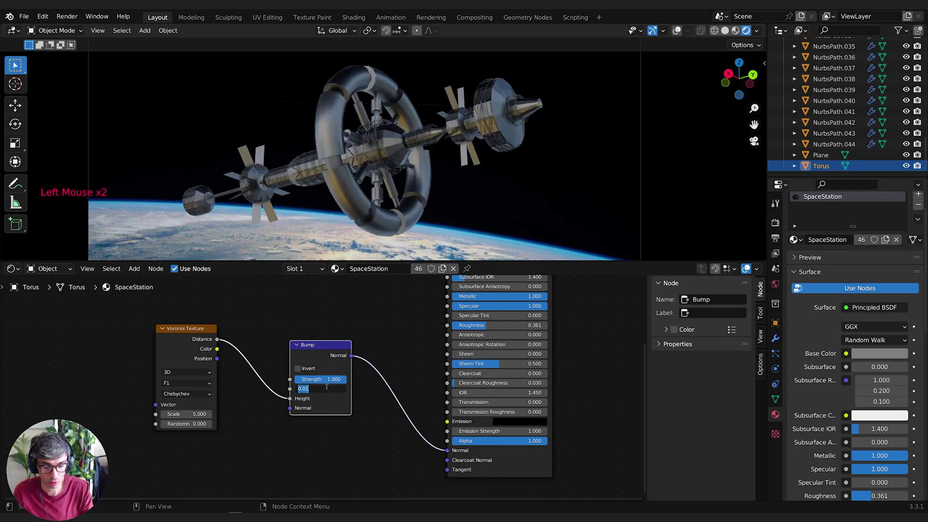
key("Return")
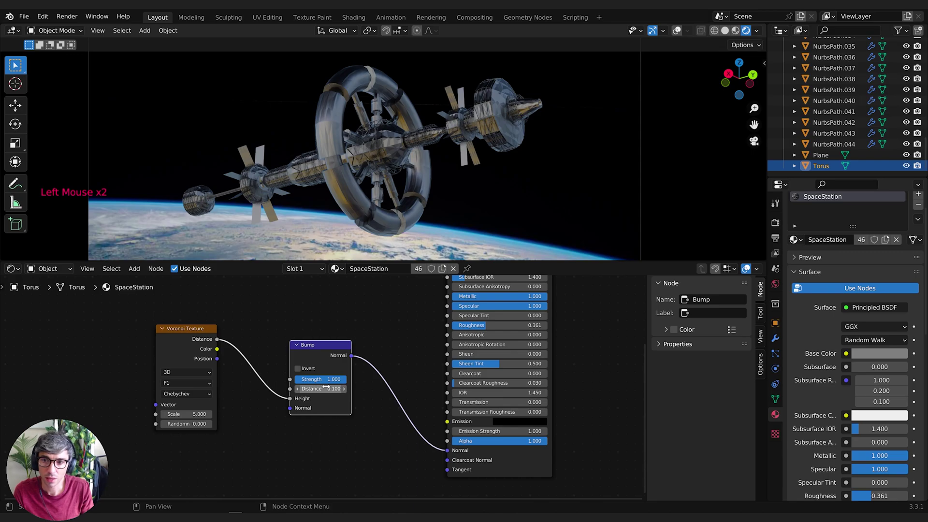
Insert a ColorRamp node between the Voronoi Texture's Distance and the Bump's Height, and space the nodes apart.
middle_click_drag(252, 420, 280, 422)
left_click_drag(213, 330, 145, 332)
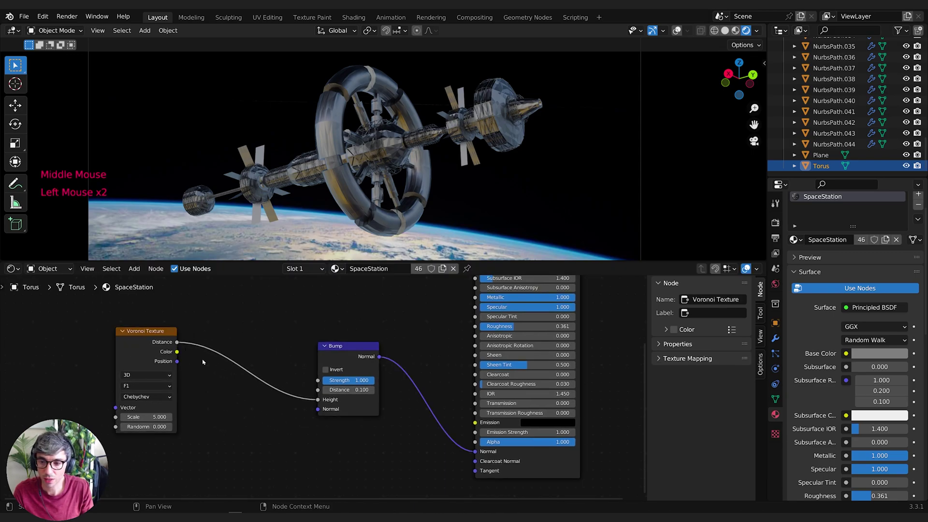
key("shift+a")
type("colo")
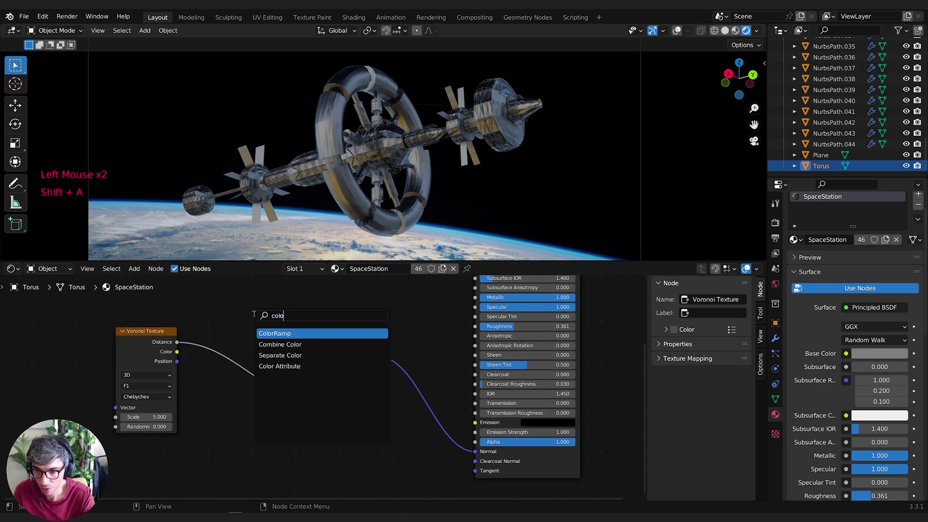
key("Return")
left_click(253, 314)
middle_click_drag(254, 313, 324, 317)
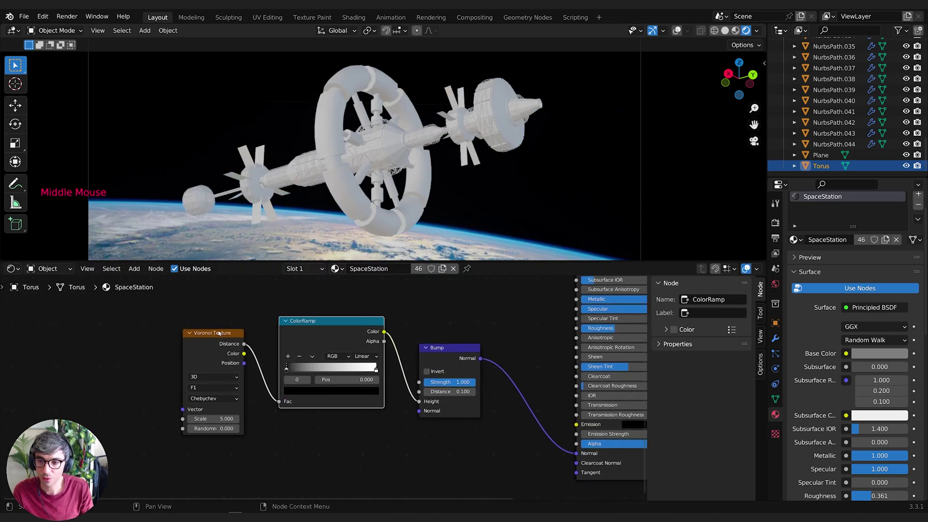
left_click_drag(206, 345, 154, 338)
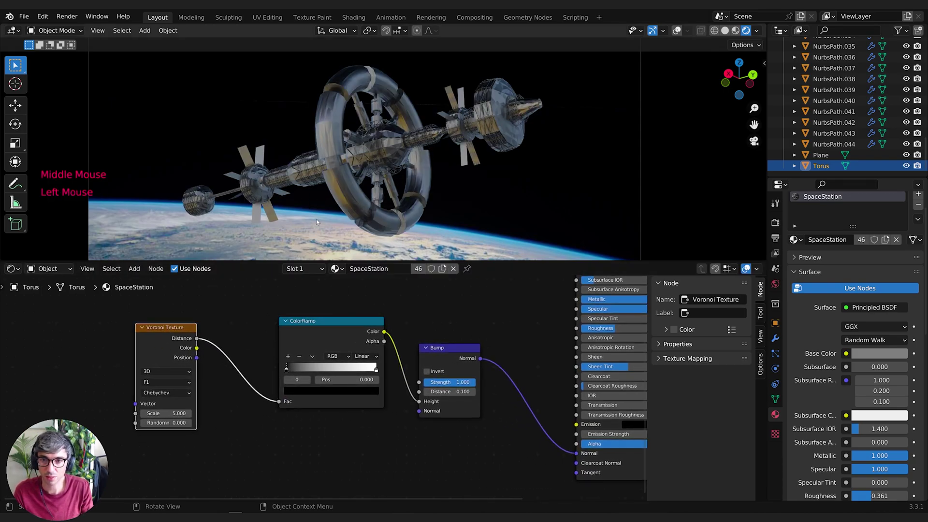
left_click_drag(333, 321, 304, 324)
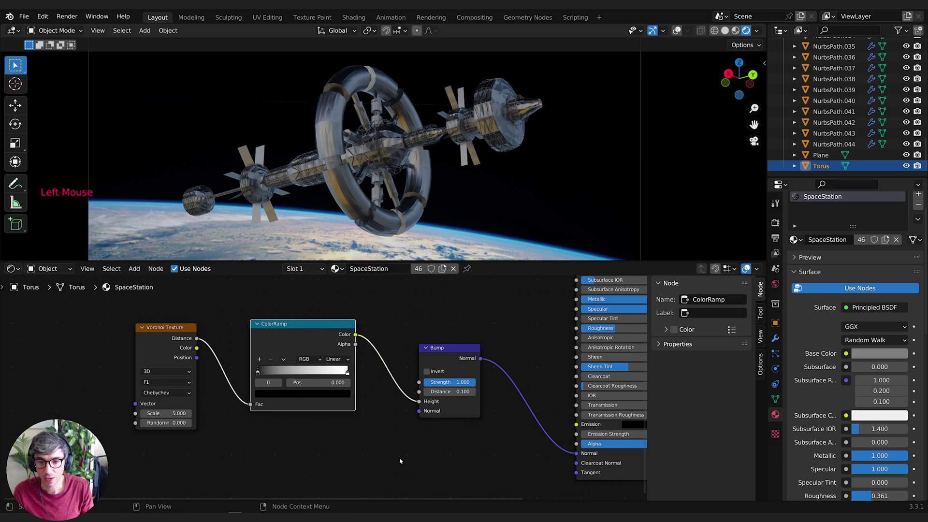
Move the ColorRamp's white stop to about 0.430 and its black stop to about 0.409 for a sharp transition.
left_click(442, 352)
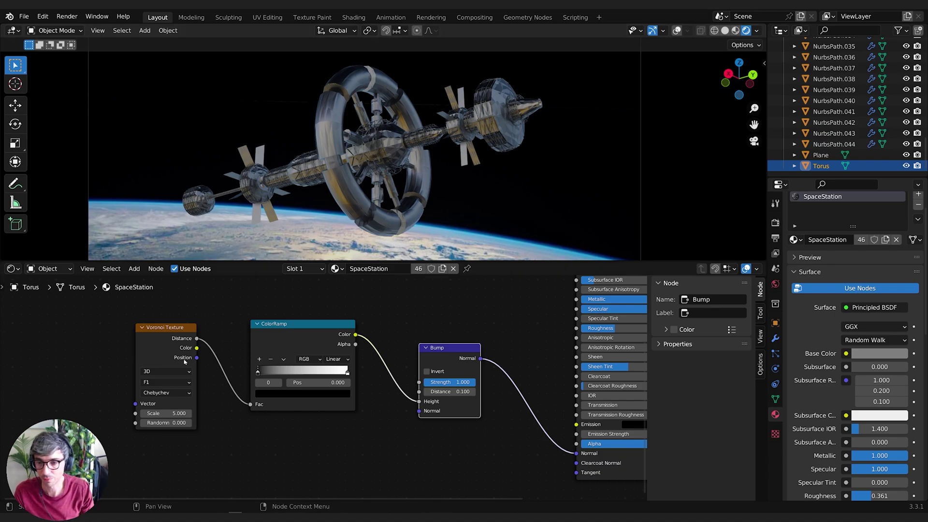
left_click_drag(258, 371, 295, 374)
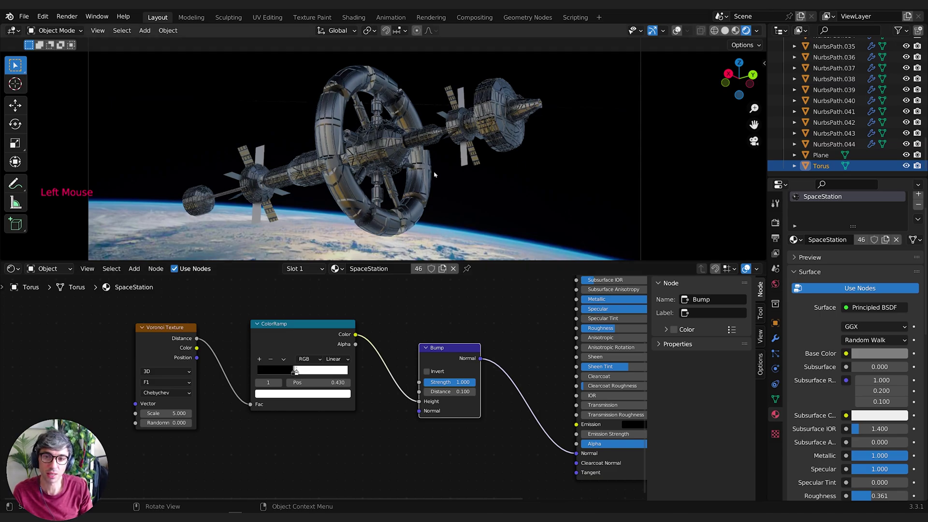
left_click(296, 372)
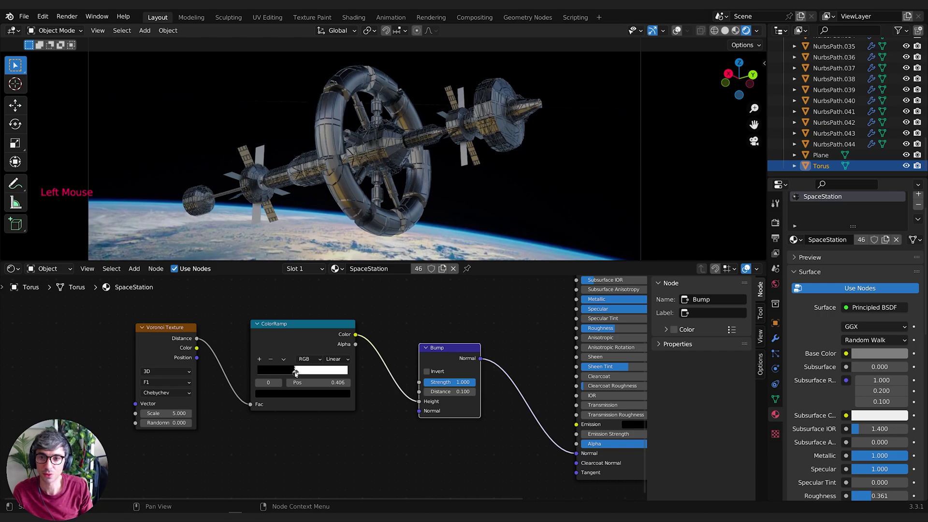
left_click_drag(295, 373, 296, 374)
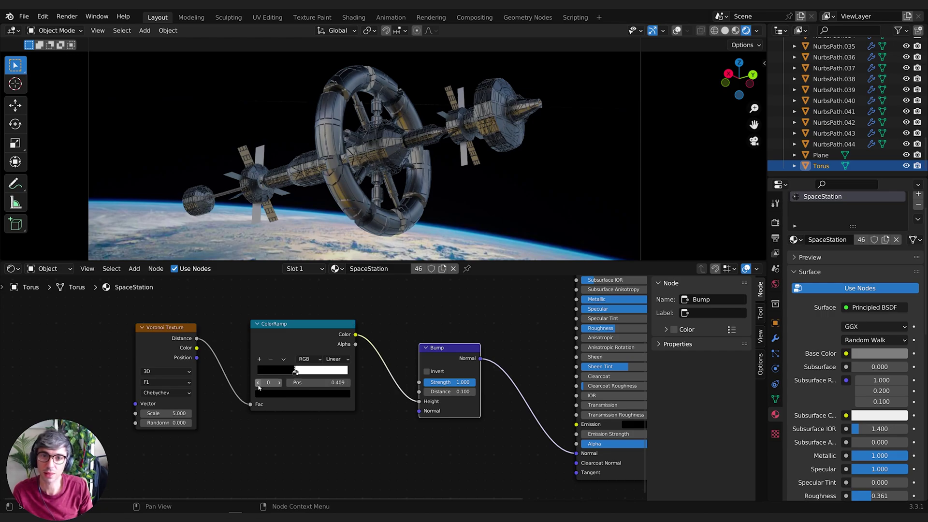
Try a Voronoi Texture Scale of 2, and raise it to about 8.5.
left_click(172, 413)
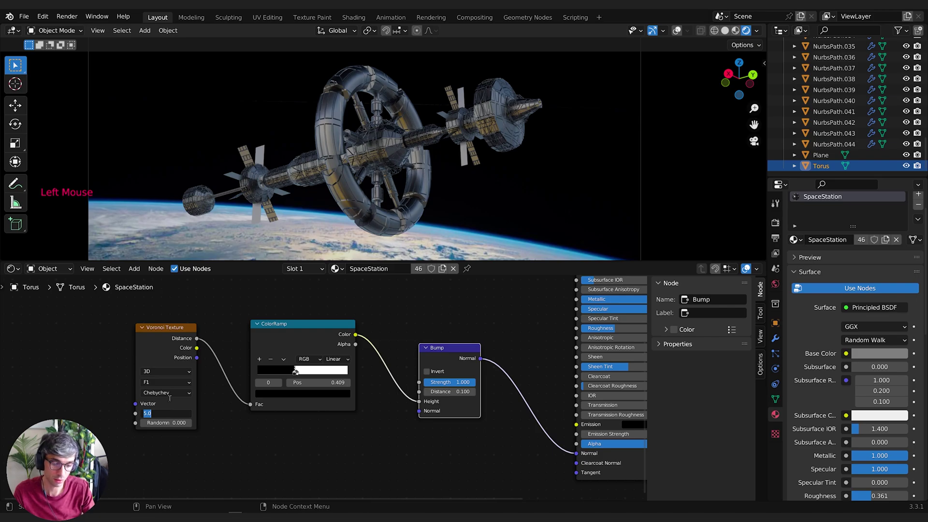
type("2")
key("Return")
left_click(170, 401)
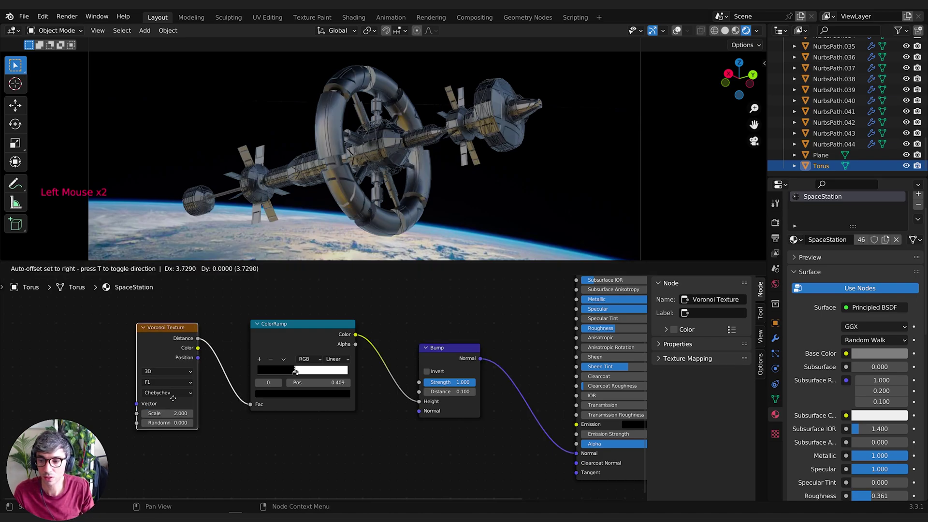
mouse_move(164, 413)
left_mouse_down()
mouse_move(270, 413)
mouse_move(193, 413)
left_mouse_up()
Try Bump Distances of 0.05 and 0.02, settle on 0.01, and test a lower Strength before restoring it to 1.
double_click(445, 391)
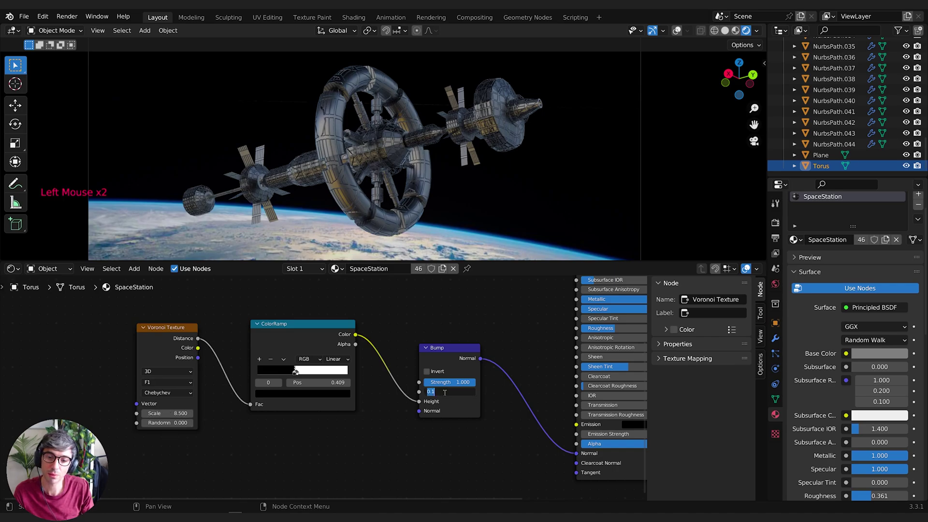
type(".05")
key("Return")
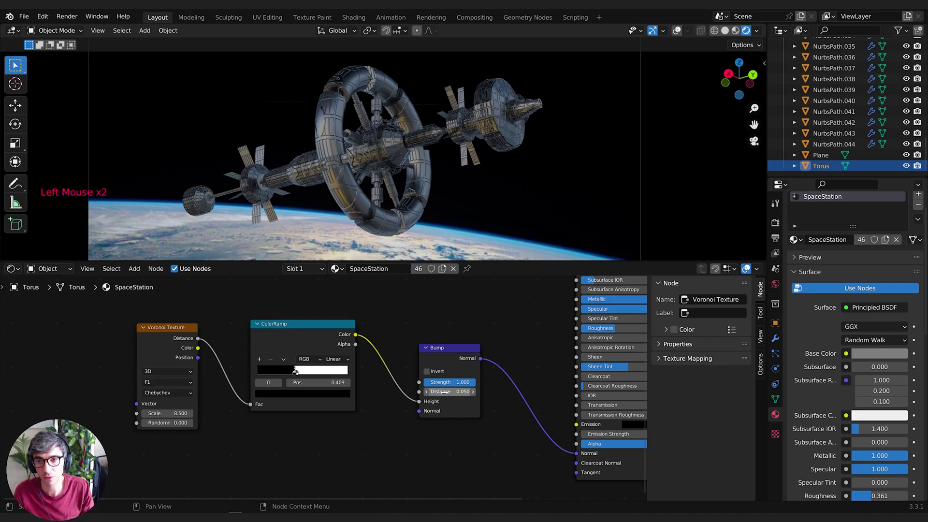
left_click(443, 392)
type(".02")
key("Return")
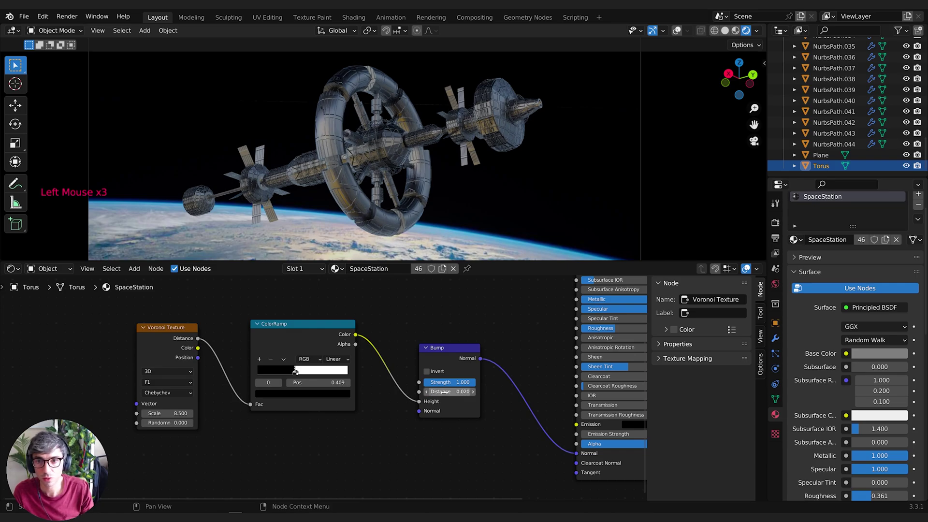
left_click(442, 391)
type(".01")
key("Return")
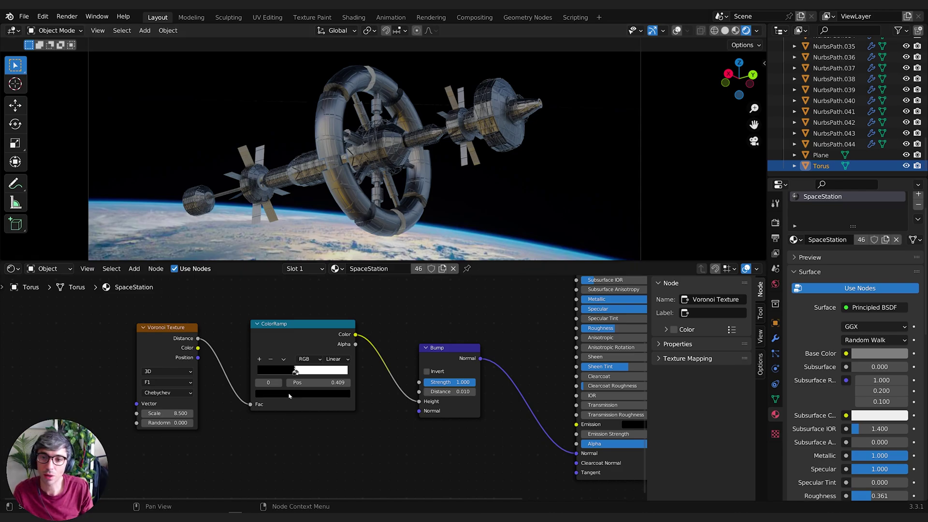
left_click(295, 371)
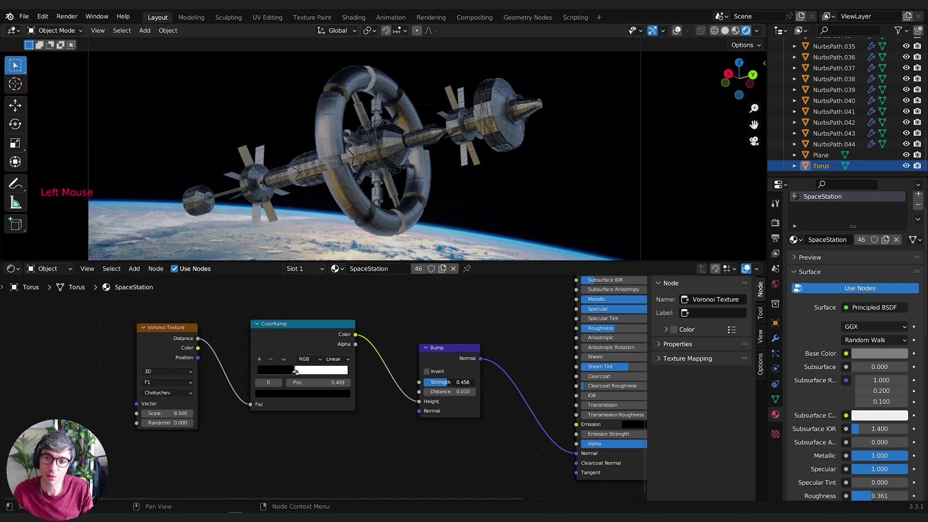
left_click_drag(448, 382, 476, 382)
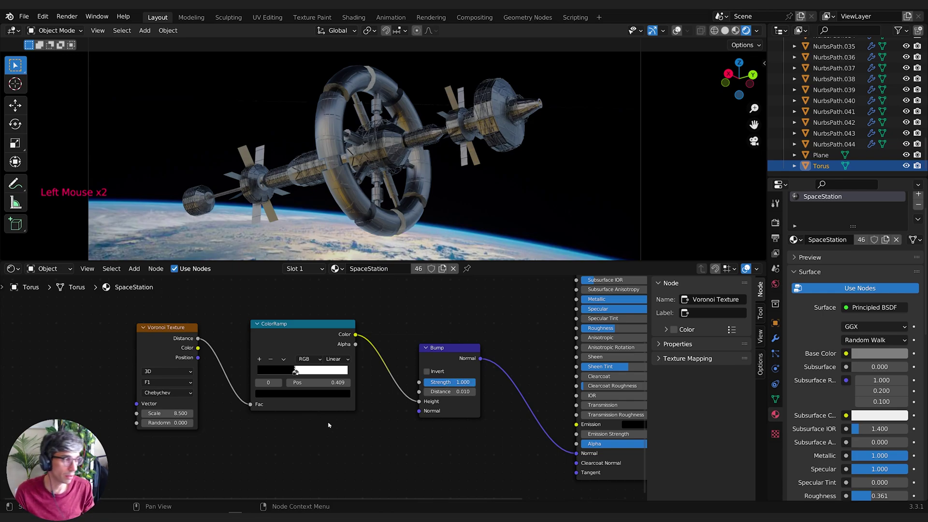
Duplicate the Voronoi Texture and ColorRamp nodes and place the copies below the originals.
left_click(323, 454)
middle_click_drag(322, 457, 287, 430)
left_click(313, 454)
scroll(371, 420, "down", 1)
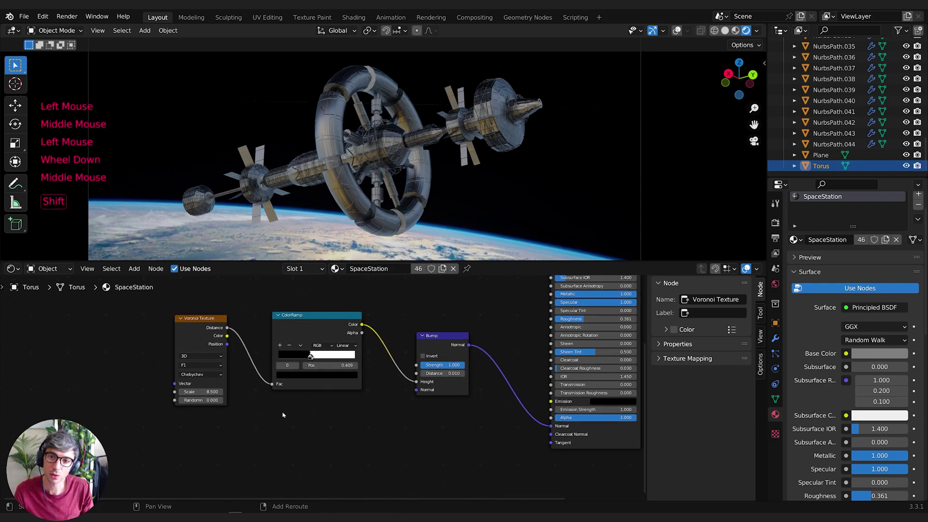
left_click(200, 318)
key("shift+d")
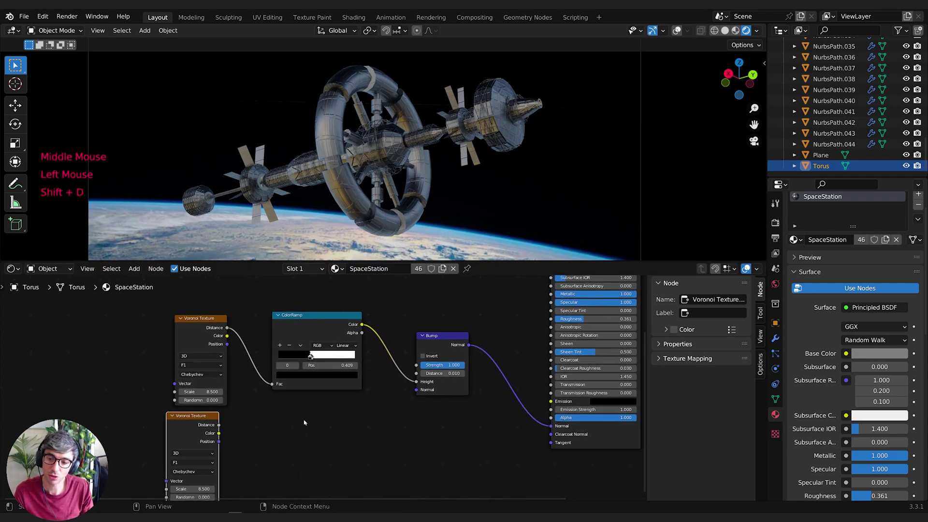
middle_click_drag(294, 343, 285, 311)
left_click(286, 309)
key("shift+d")
left_click(282, 416)
Move the Bump node further along and insert a Mix node between the original ColorRamp and the Bump's Height.
middle_click_drag(441, 307, 293, 321)
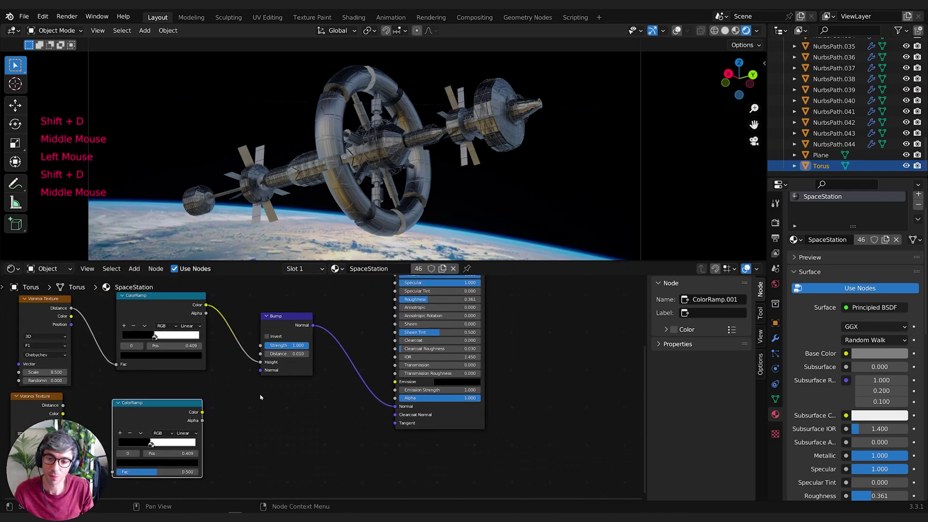
left_click(294, 320)
key("g")
left_click(322, 322)
key("shift+a")
left_click(249, 385)
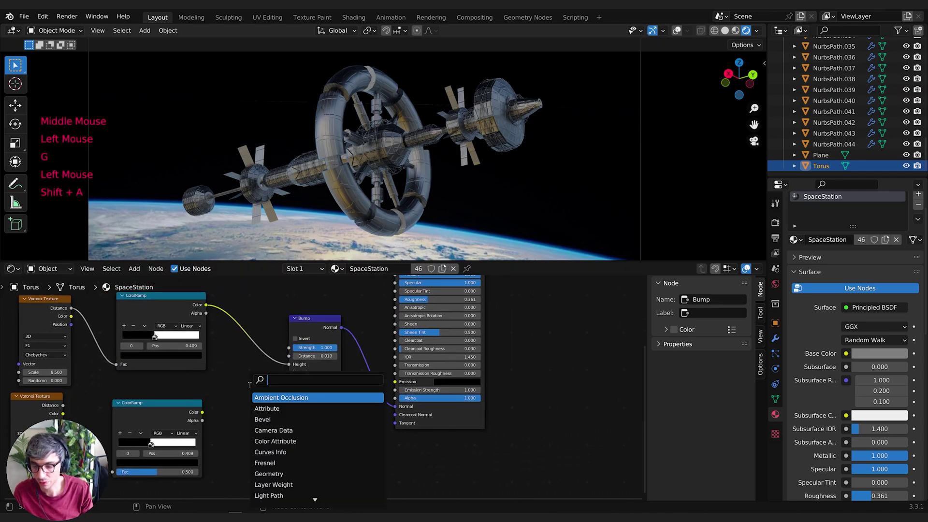
type("mix")
left_click(266, 419)
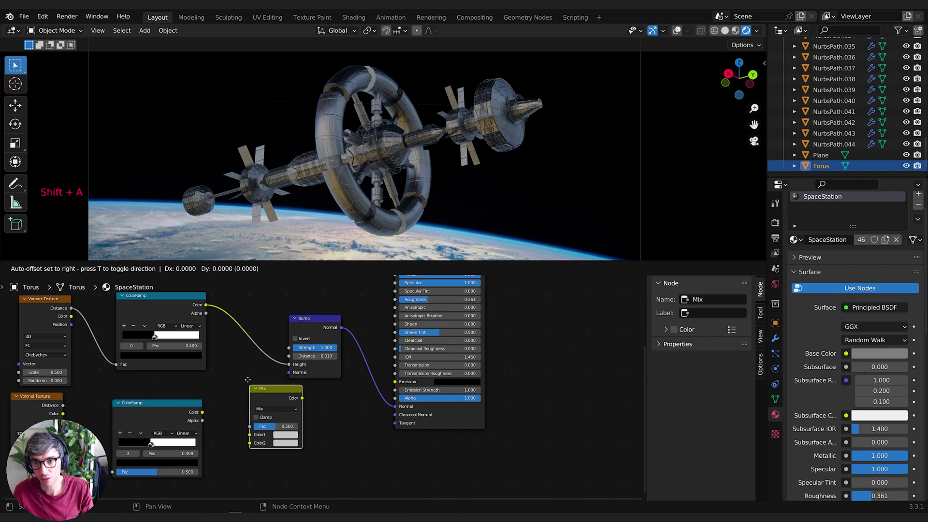
left_click(222, 335)
Connect the duplicated Voronoi's Distance to the duplicated ColorRamp's Fac, and that ramp's Color to the Mix node's Color2.
middle_click_drag(222, 336, 294, 351)
left_click_drag(273, 427, 308, 405)
middle_click_drag(313, 438, 341, 417)
left_click_drag(163, 399, 211, 465)
left_click(358, 331)
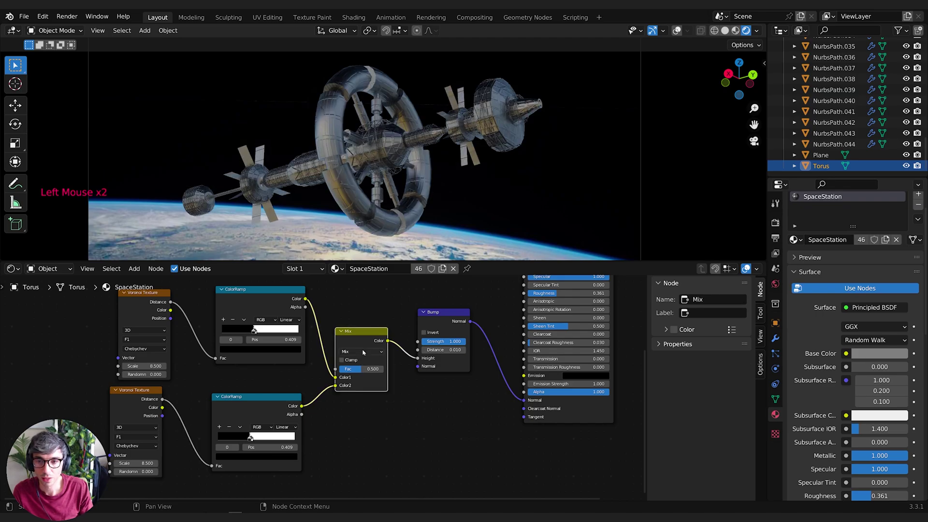
Set the Mix node to Multiply with a Fac of 1, and raise the second Voronoi Texture's Scale to 71.
left_click(363, 351)
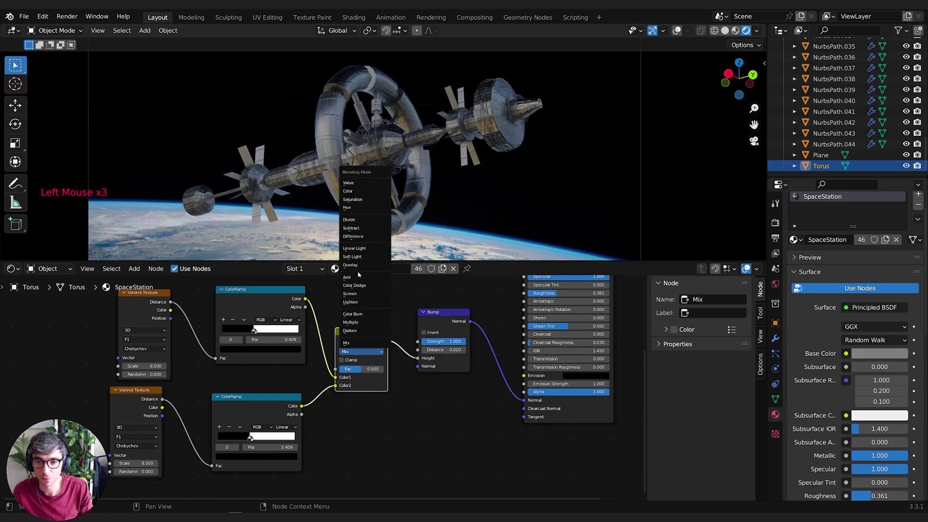
left_click(362, 324)
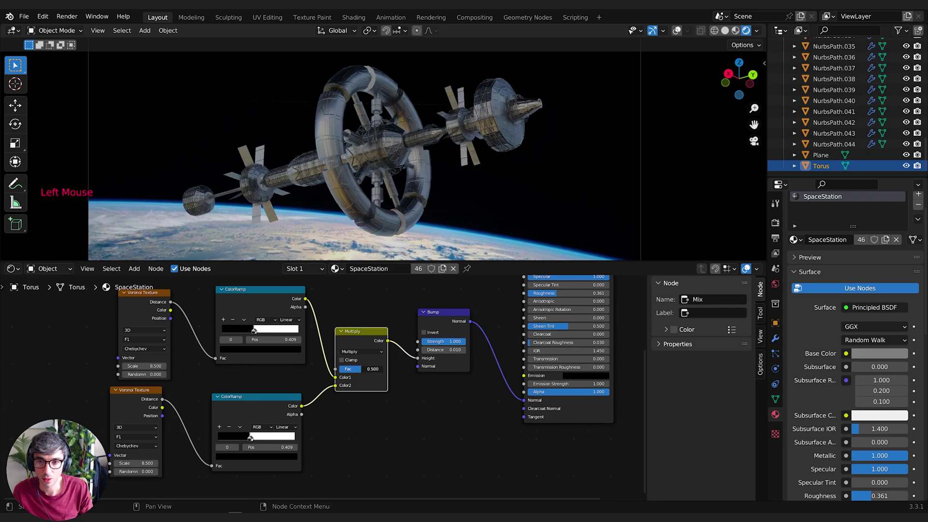
middle_click_drag(342, 442, 396, 424)
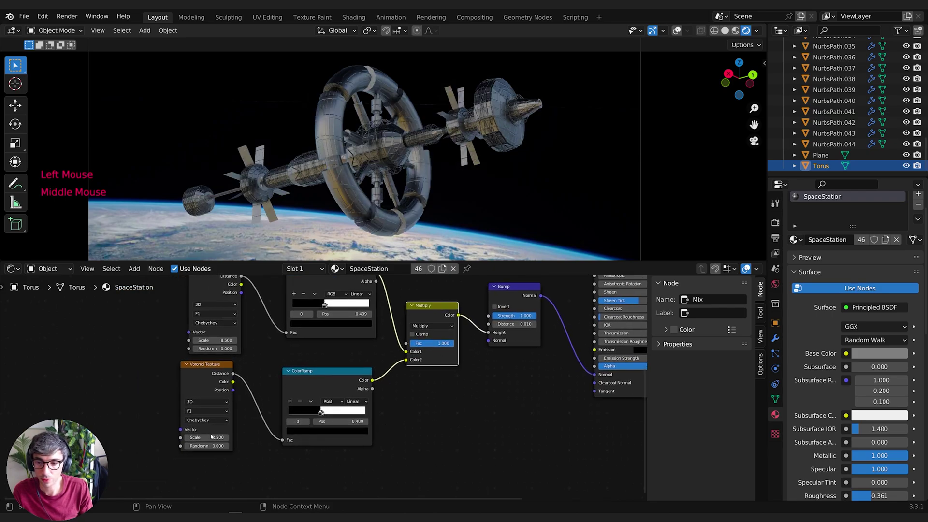
left_click_drag(211, 436, 337, 436)
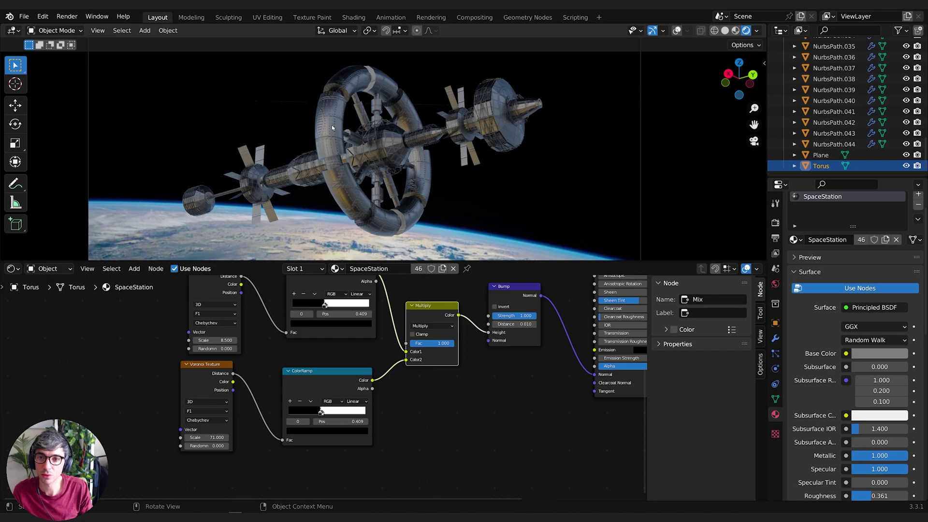
Duplicate the second ColorRamp and Voronoi Texture again, and connect the new Voronoi's Distance to the new ramp's Fac.
middle_click_drag(339, 287, 308, 297)
scroll(308, 297, "down", 2)
left_click(294, 397)
left_click(297, 377)
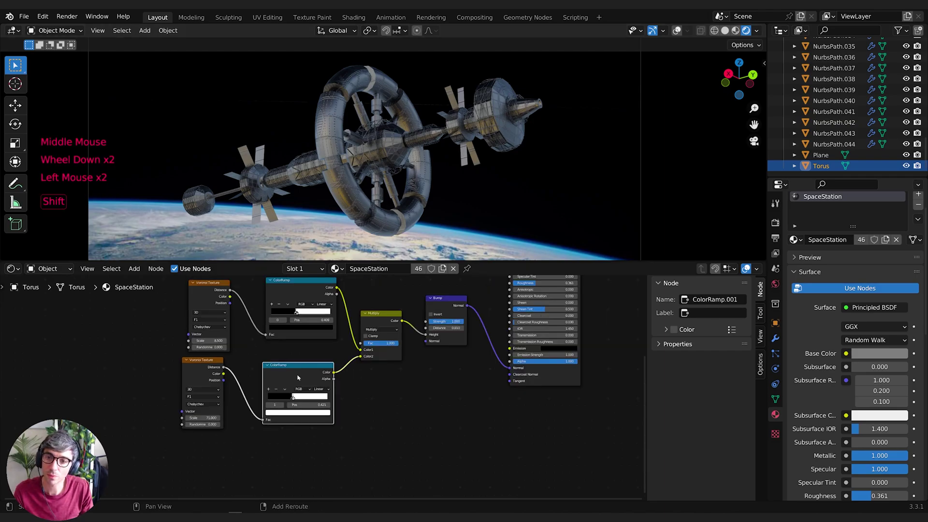
key("shift+d")
left_click(397, 420)
left_click(213, 387)
key("shift+d")
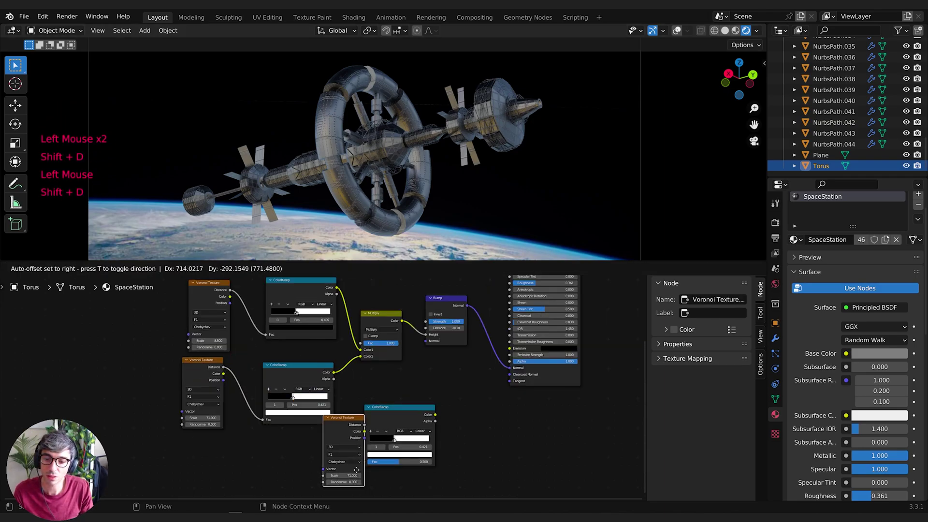
left_click(322, 455)
left_click_drag(348, 459, 364, 463)
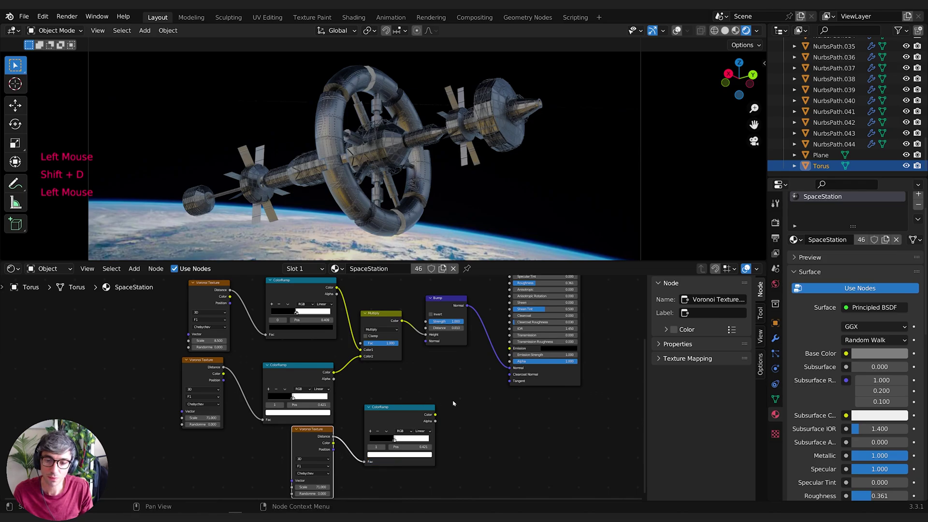
Move the Bump and Principled BSDF nodes away from the Multiply node to make room for another mix.
middle_click_drag(454, 403, 257, 422)
left_click(257, 332)
left_click(356, 389, "shift")
key("g")
left_click(421, 408)
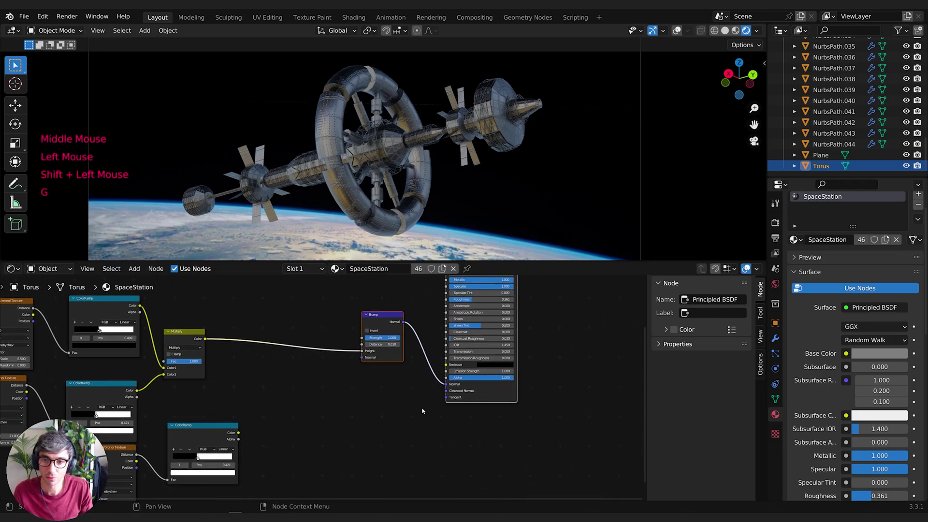
left_click(285, 367)
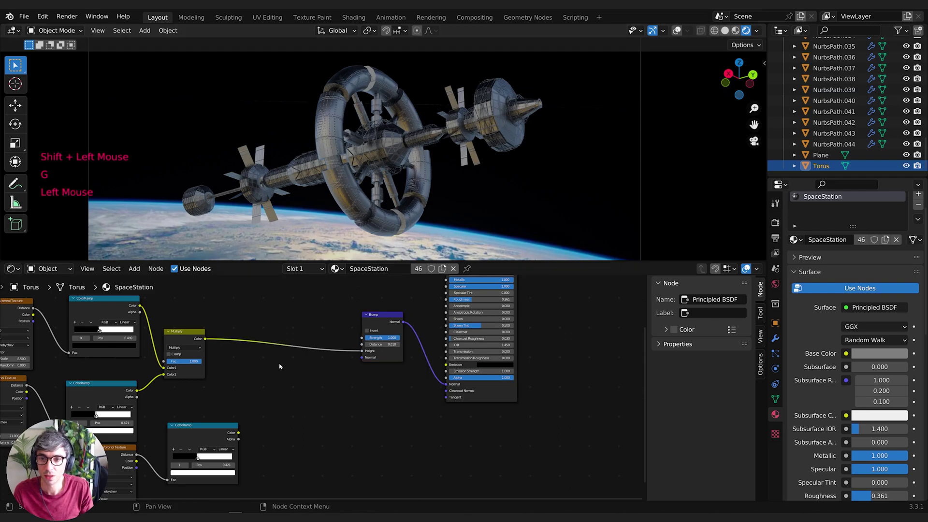
middle_click_drag(288, 367, 341, 367)
left_click(241, 322)
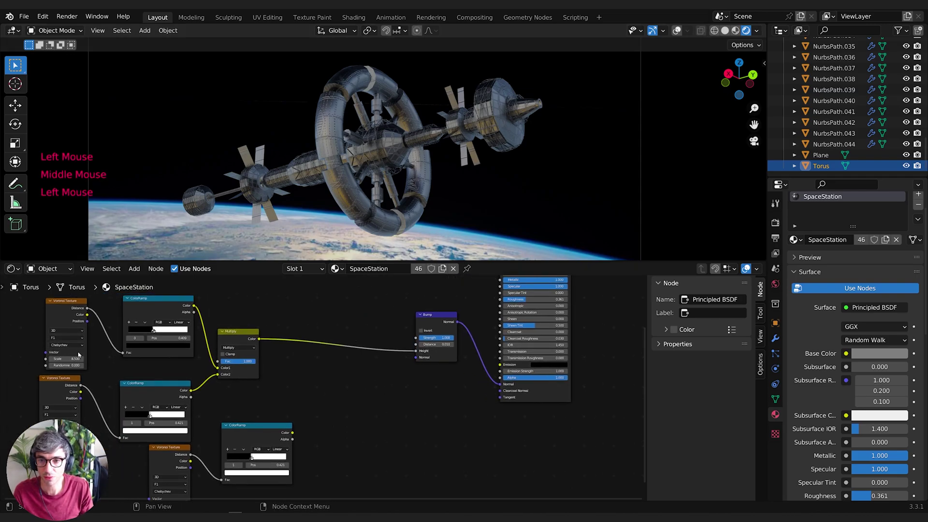
Duplicate the Multiply node and set the copy's blending mode to Add.
left_click(239, 333)
key("shift+d")
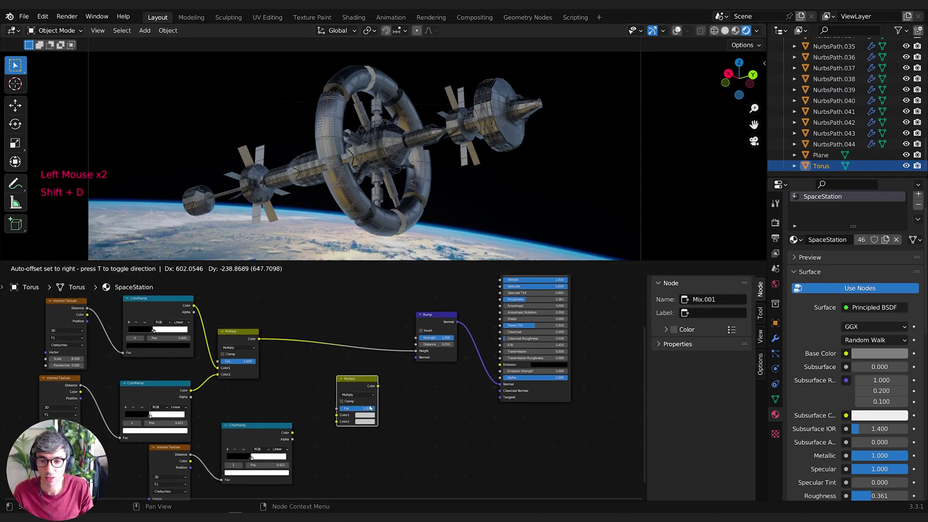
left_click(357, 396)
left_click(356, 395)
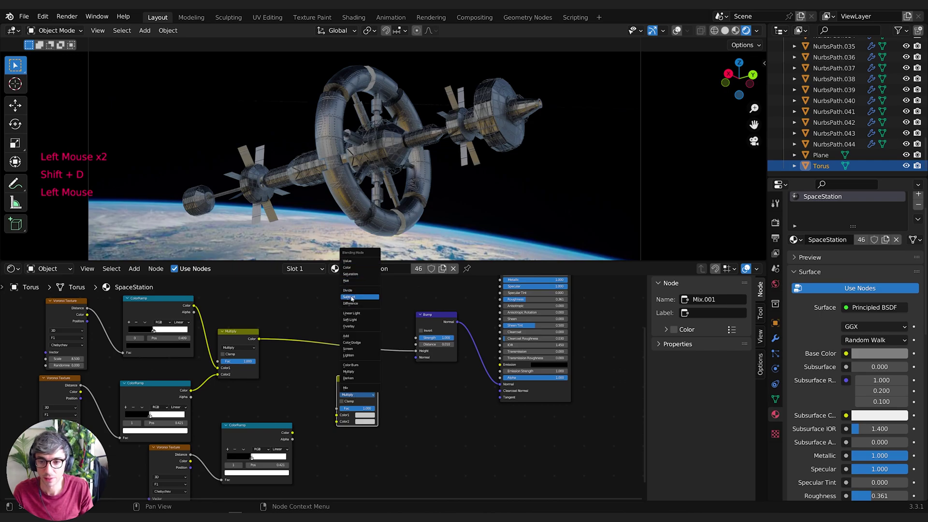
left_click(359, 338)
Insert the Add node between Multiply and Bump, and connect the third ColorRamp's Color to its Color2.
left_click_drag(355, 384, 342, 337)
left_click_drag(292, 432, 300, 428)
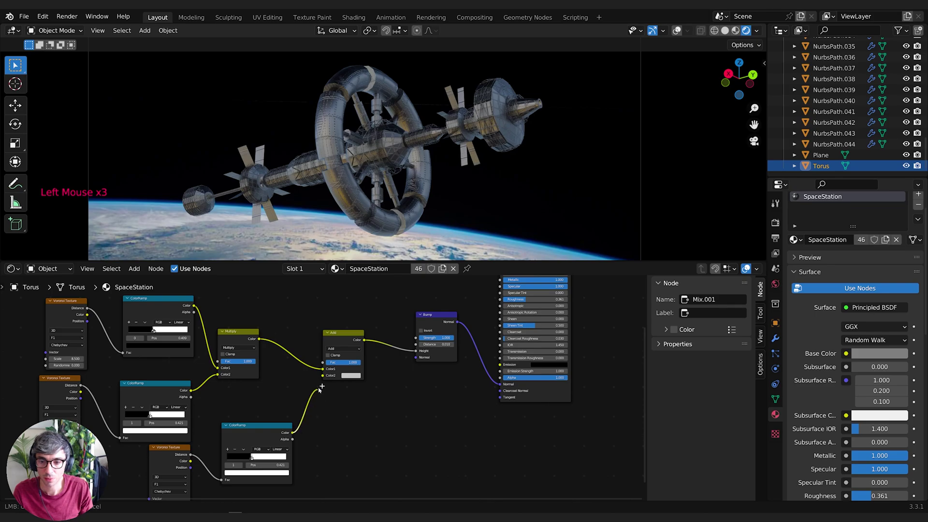
left_click_drag(322, 388, 321, 380)
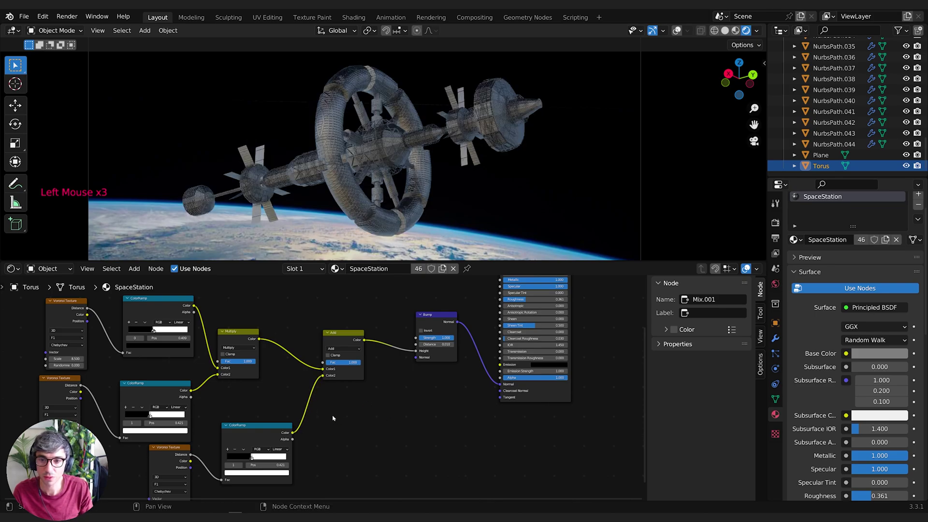
On the third Voronoi Texture, try a Randomness of 1, return it to 0, and use Manhattan distance with a Scale of 64.2.
middle_click_drag(180, 489, 249, 468)
left_click_drag(247, 484, 273, 484)
middle_click_drag(330, 473, 414, 438)
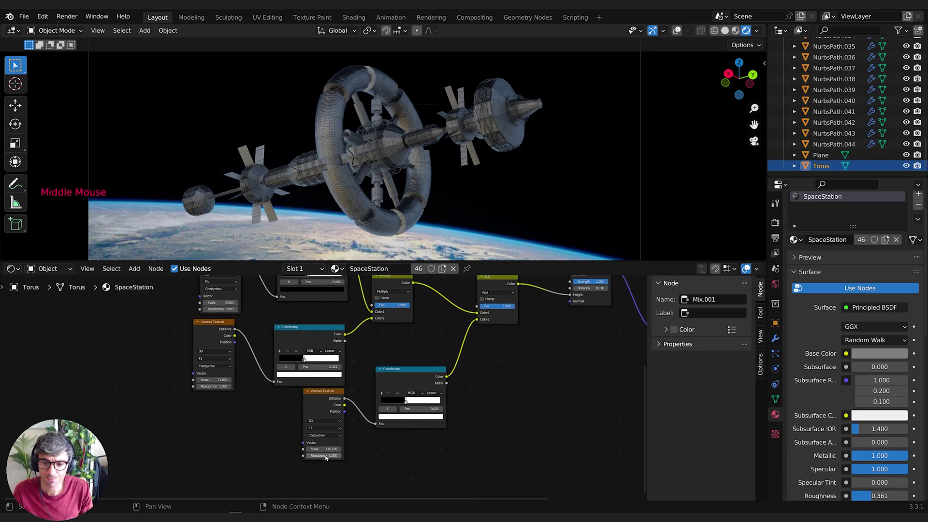
left_click_drag(323, 459, 331, 458)
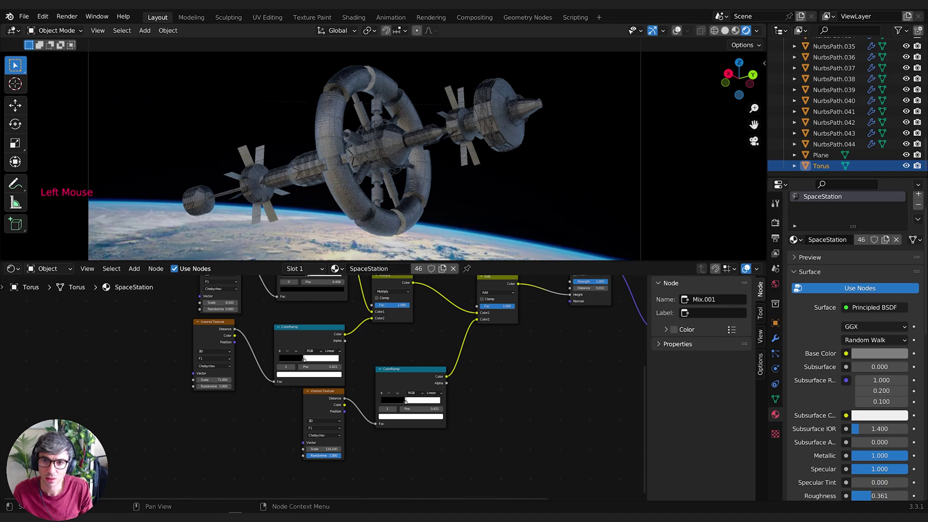
left_click_drag(336, 455, 307, 455)
left_click(324, 435)
left_click(325, 443)
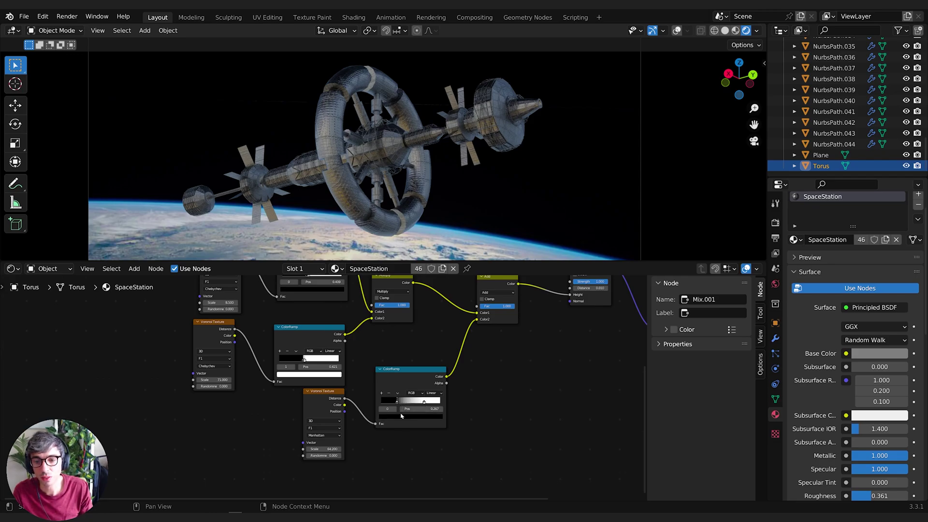
Darken the third ColorRamp's white stop to a grey with a Value of about 0.55.
left_click(424, 401)
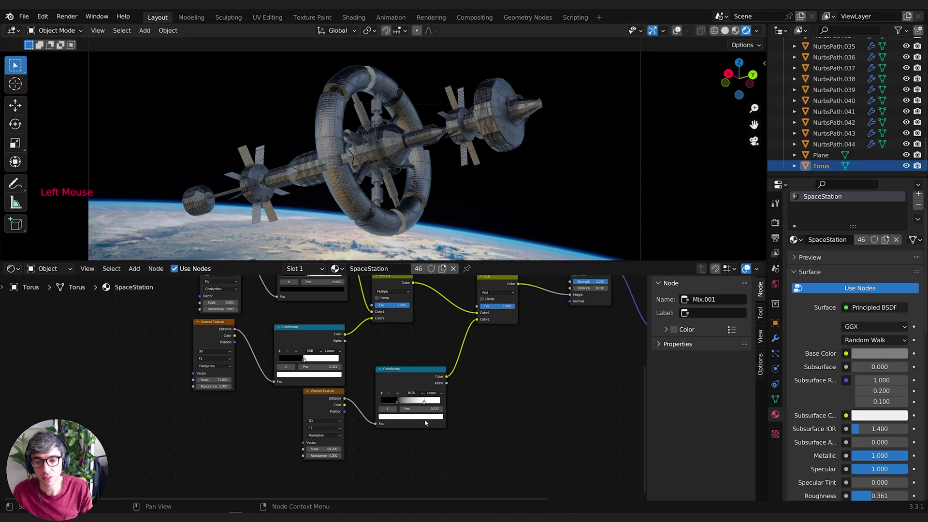
left_click(425, 416)
left_click(501, 440)
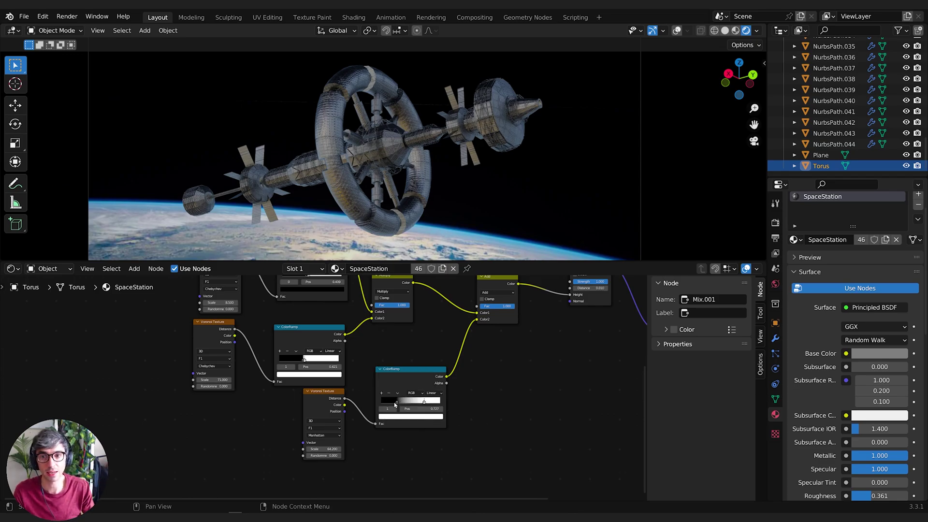
left_click(424, 403)
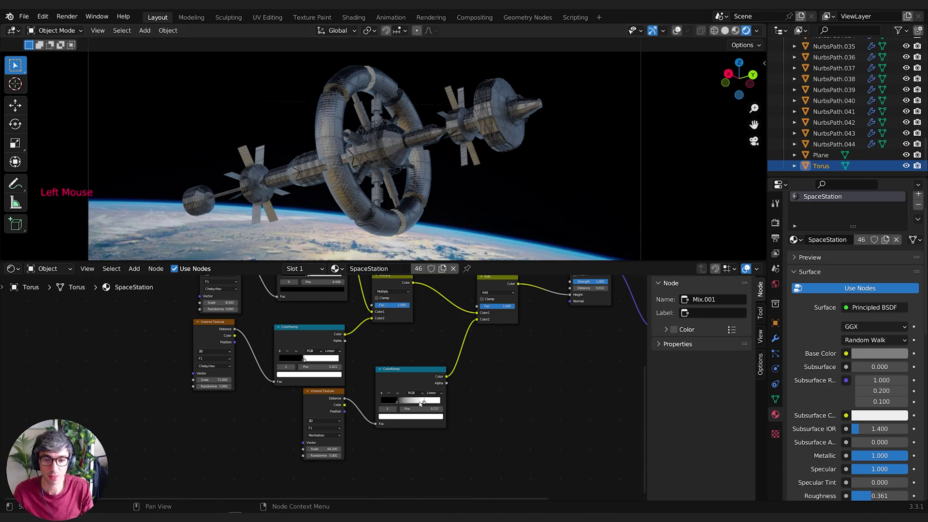
left_click(431, 418)
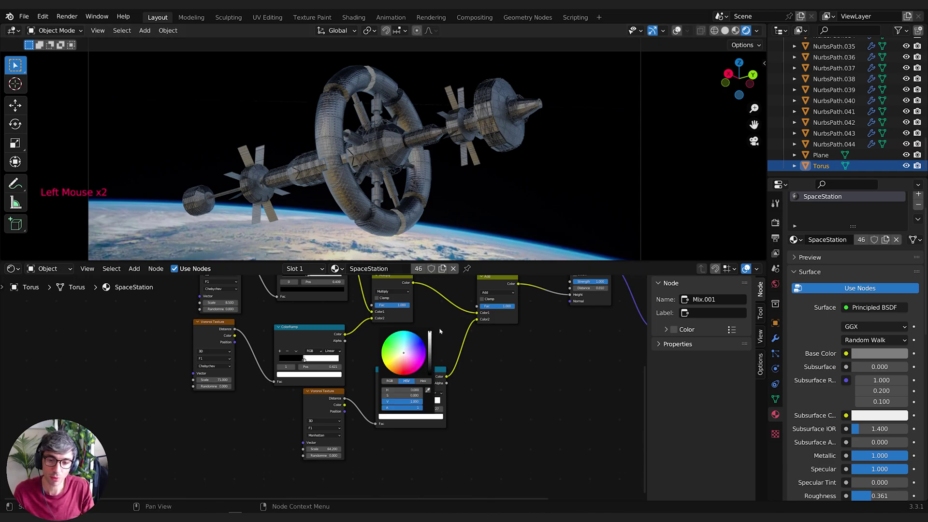
mouse_move(429, 336)
left_mouse_down()
mouse_move(430, 373)
mouse_move(429, 340)
left_mouse_up()
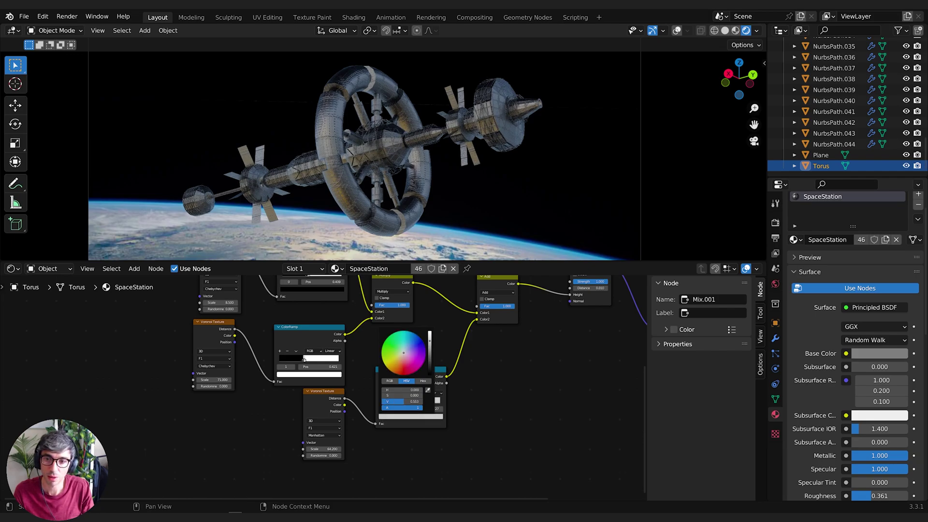
Bring the third ColorRamp's grey stop to about 0.488, close to the black stop for a sharp transition.
scroll(430, 340, "up", 1)
middle_click_drag(429, 340, 412, 388)
left_click(409, 401)
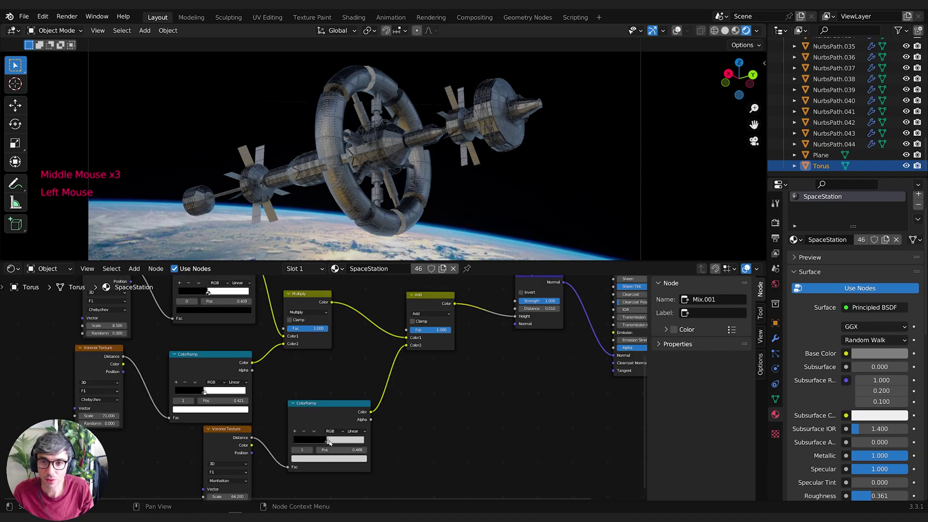
Tint the Base Color of the space station's Principled BSDF a pale lavender-blue.
middle_click_drag(496, 383, 393, 405)
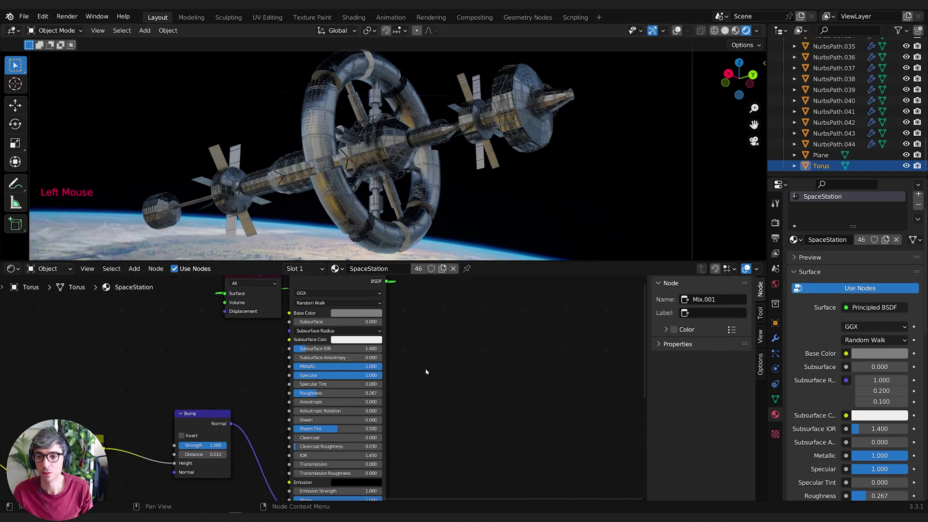
left_click(360, 313)
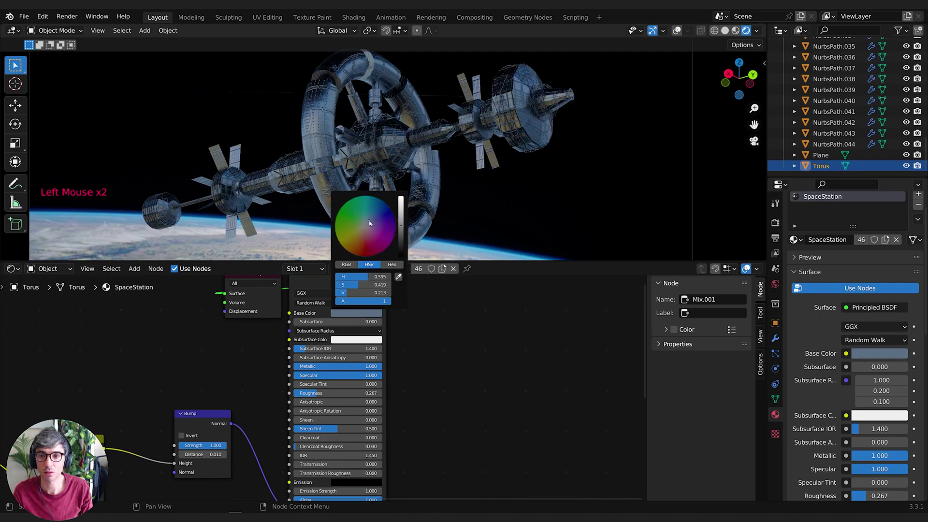
left_click(372, 219)
scroll(425, 193, "down", 2)
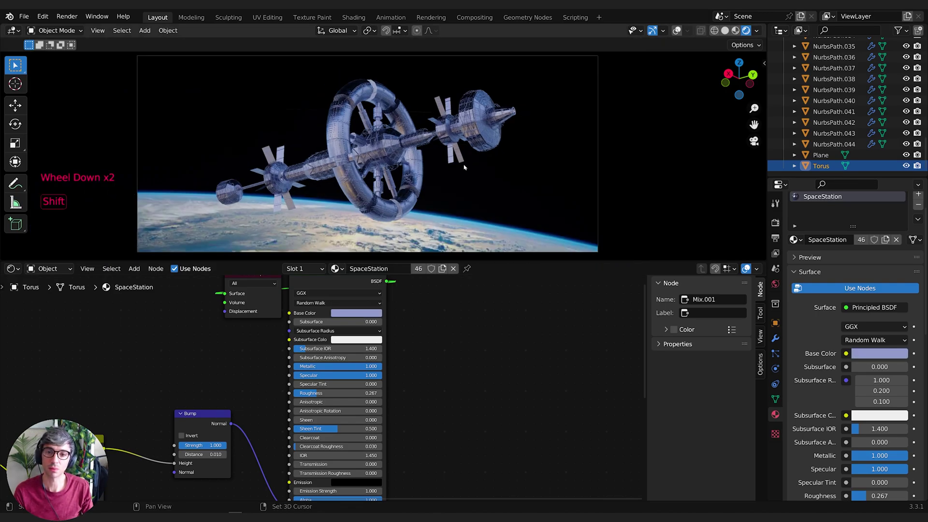
Add a Sun light to the scene and rotate it about 60° in the camera view.
key("shift+a")
mouse_move(434, 298)
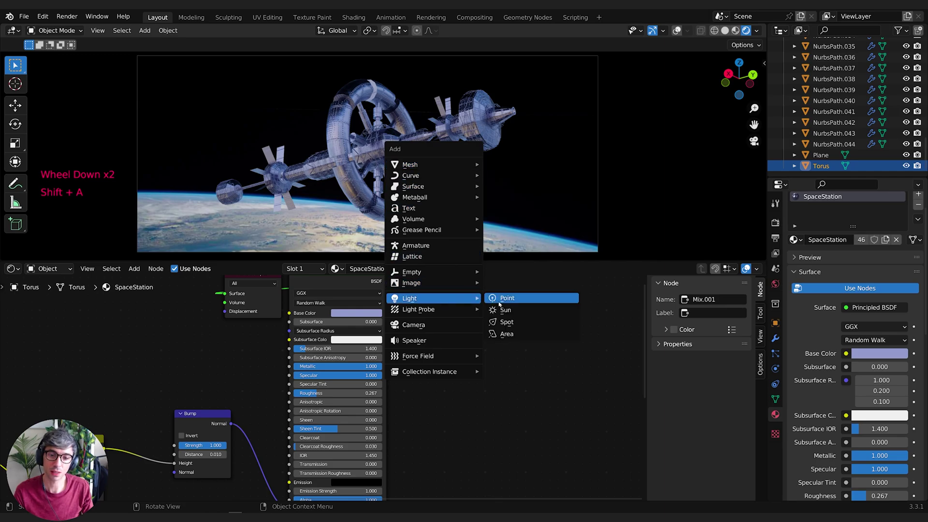
left_click(504, 312)
key("r")
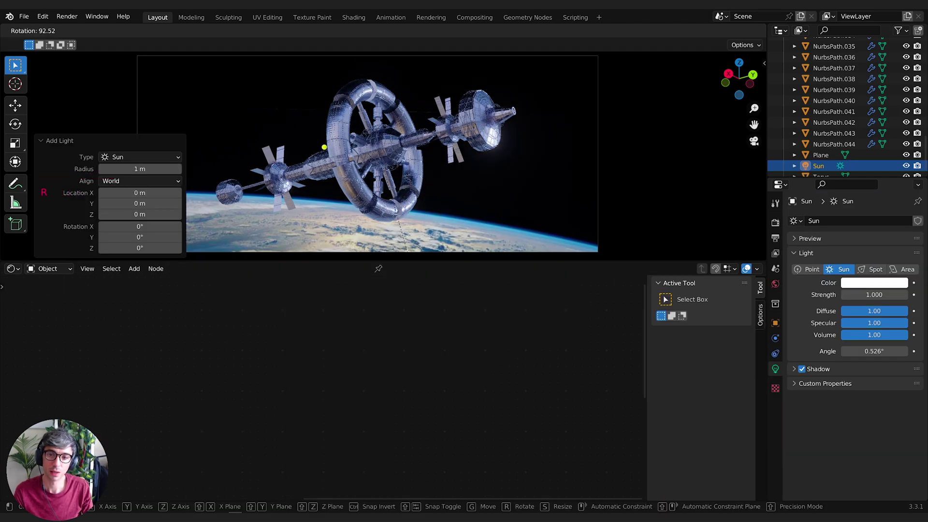
left_click(457, 232)
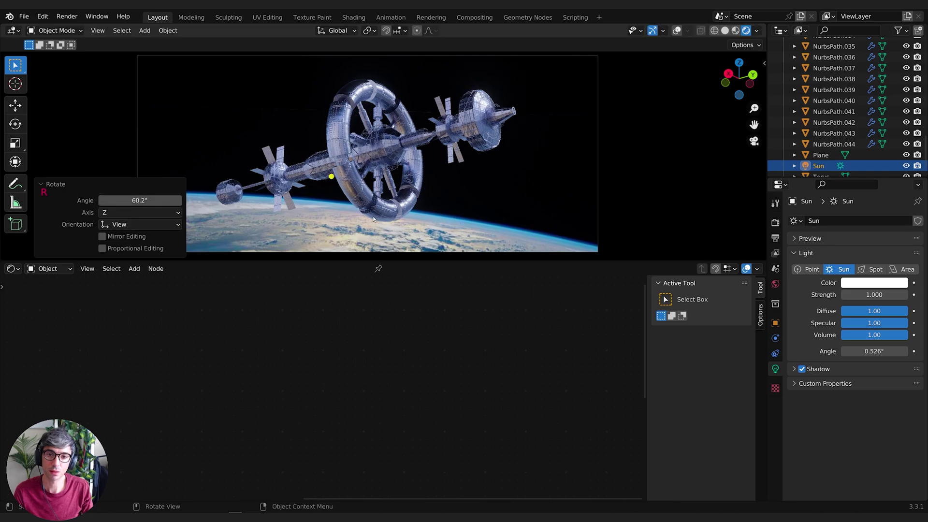
Set the Sun's Strength to 10 with a light blue color, and re-aim it by rotating about the global X axis.
left_click_drag(869, 294, 908, 294)
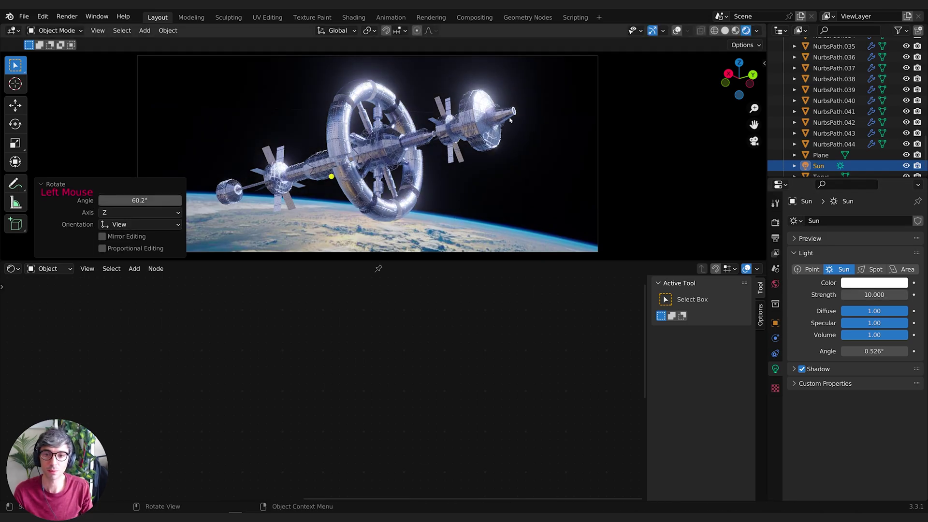
key("r")
key("x")
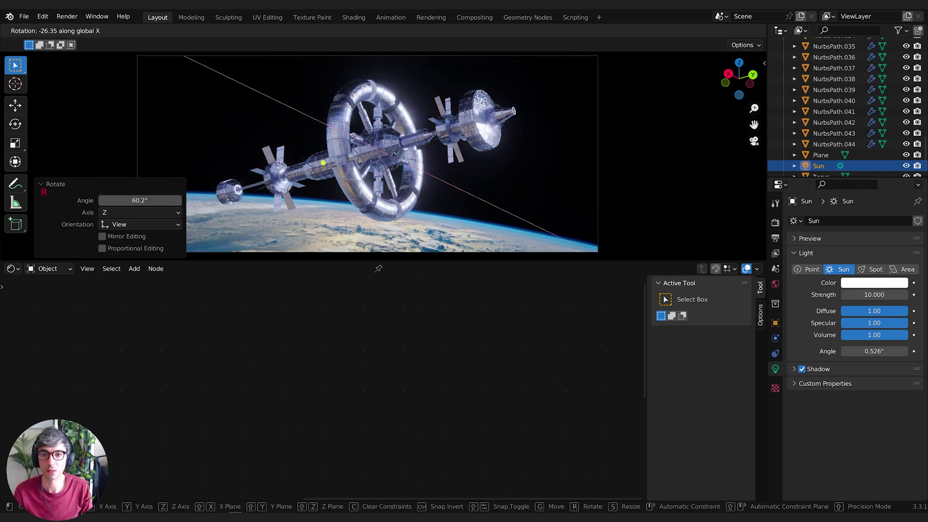
left_click(521, 141)
key("r")
key("x")
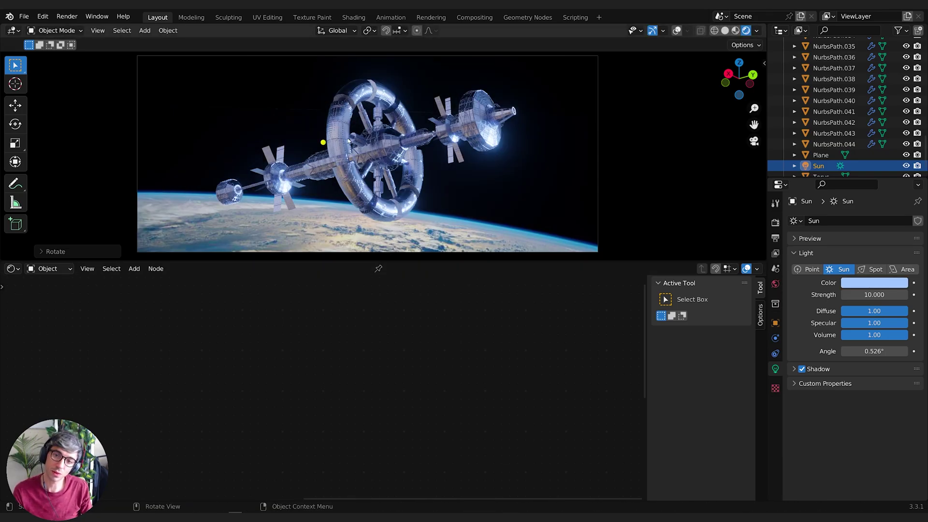
Show the World's shader nodes and spread the Mix and World Output nodes apart to make room.
left_click(48, 269)
left_click(46, 294)
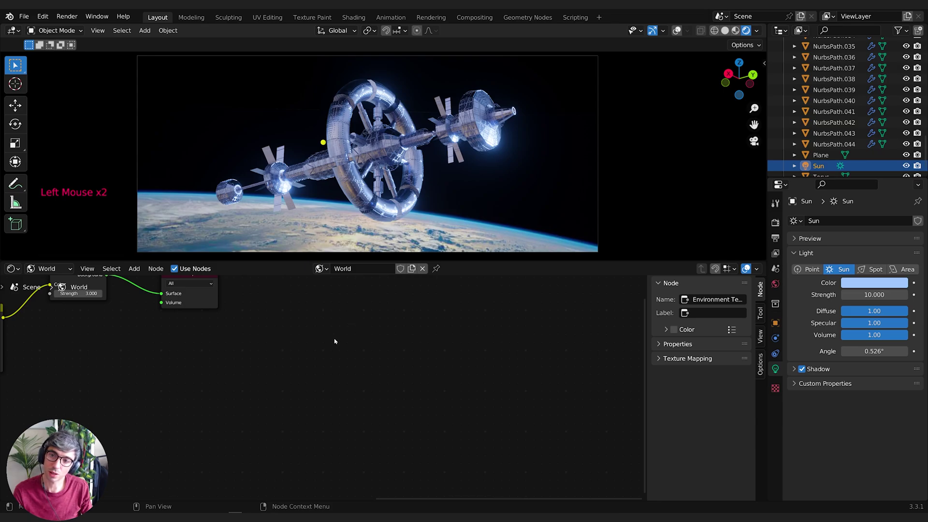
middle_click_drag(187, 346, 341, 371)
left_click(257, 383)
middle_click_drag(257, 384, 258, 384)
left_click(244, 384)
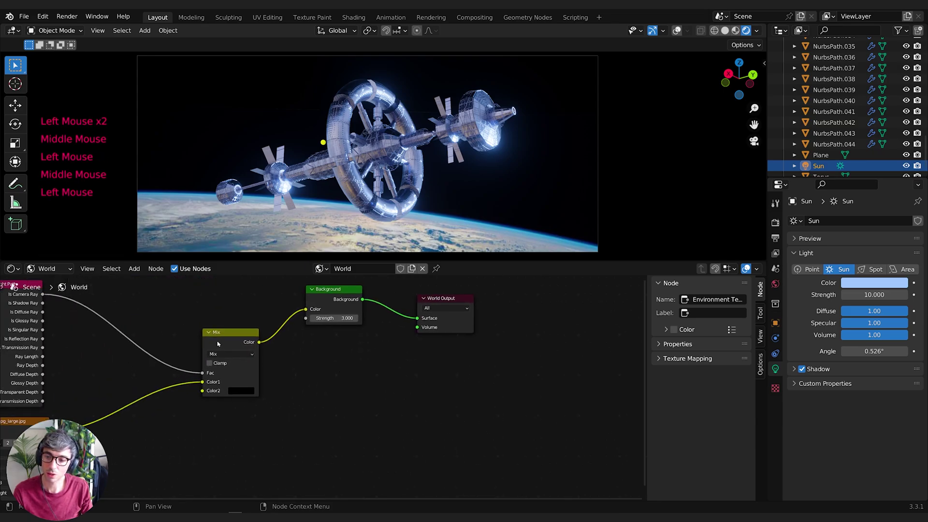
left_click_drag(224, 335, 164, 319)
left_click_drag(440, 298, 490, 303)
Add a Volume Scatter node below Background and connect its Volume output to the World Output's Volume.
key("shift+a")
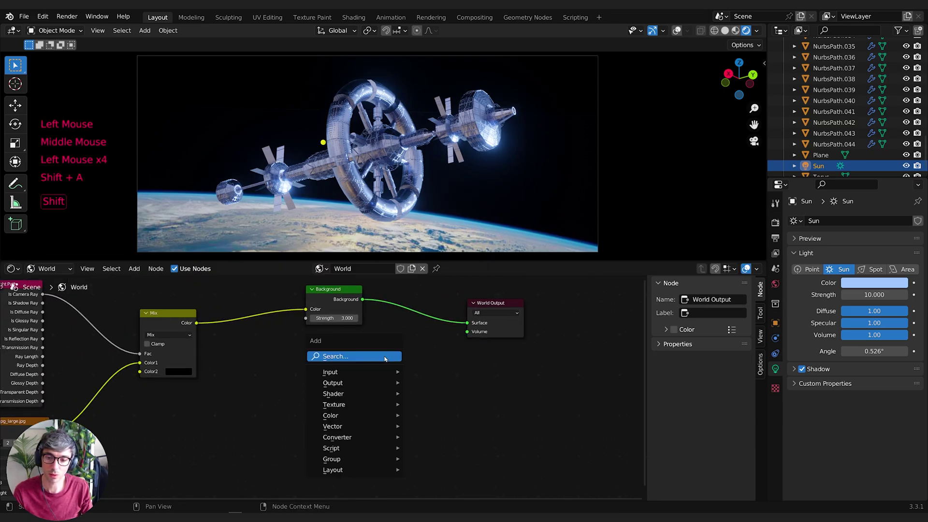
left_click(367, 355)
type("volu")
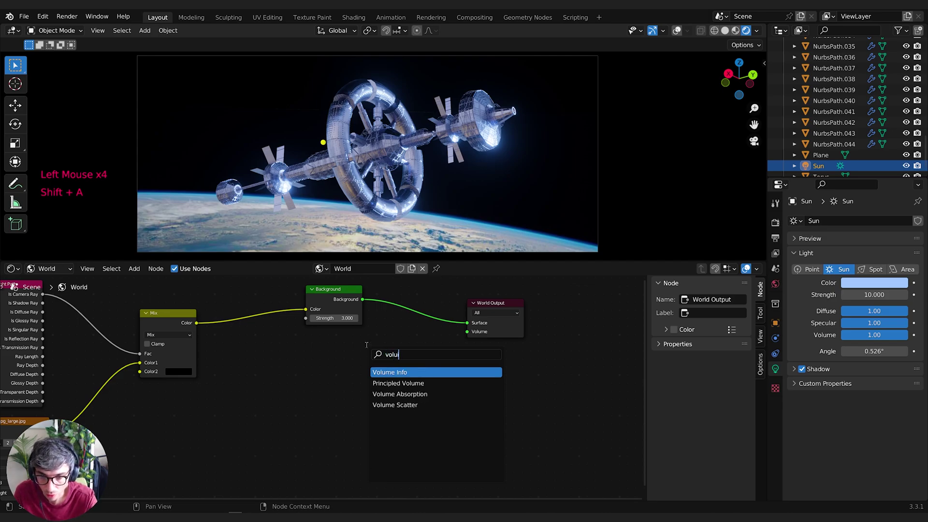
key("Down")
key("Down")
key("Down")
key("Return")
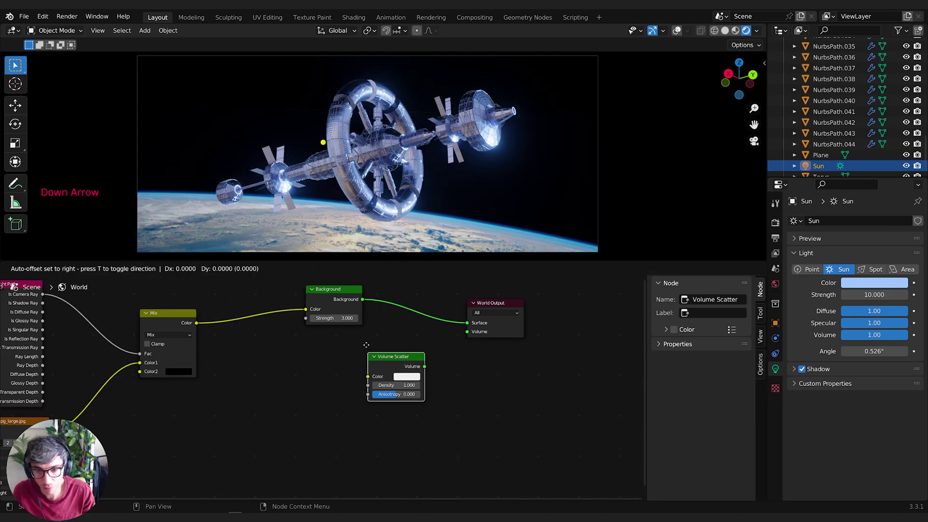
key("Return")
left_click_drag(424, 366, 467, 331)
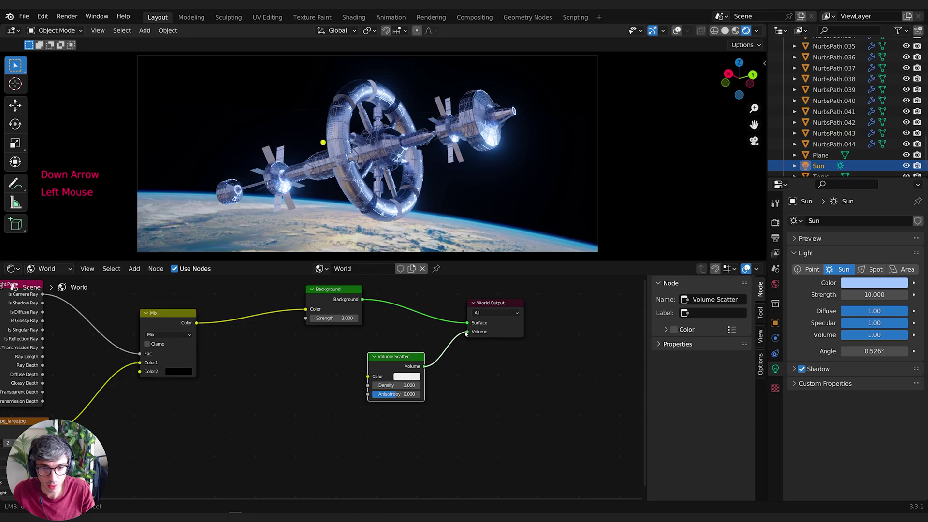
Set the Volume Scatter's Density to 0.01 and raise its Anisotropy to about 0.996.
double_click(387, 385)
type("0.01")
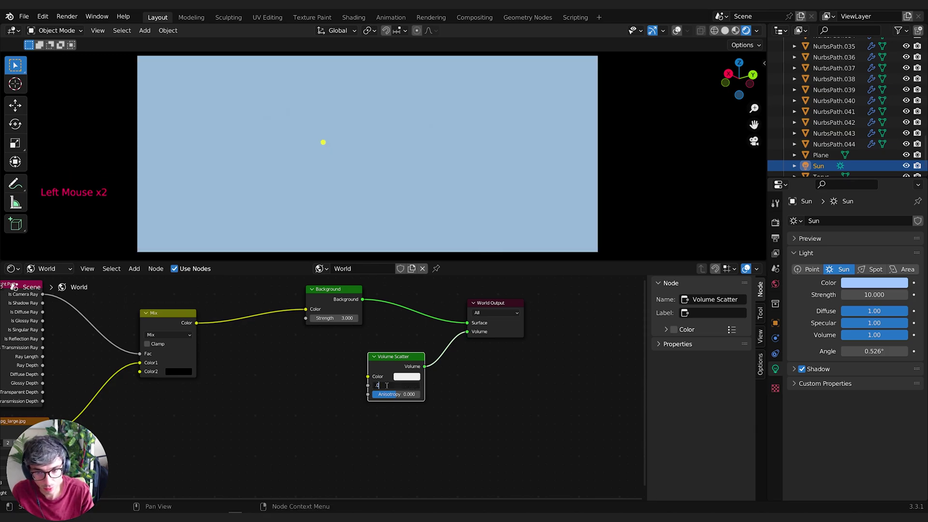
key("Return")
left_click_drag(386, 394, 419, 393)
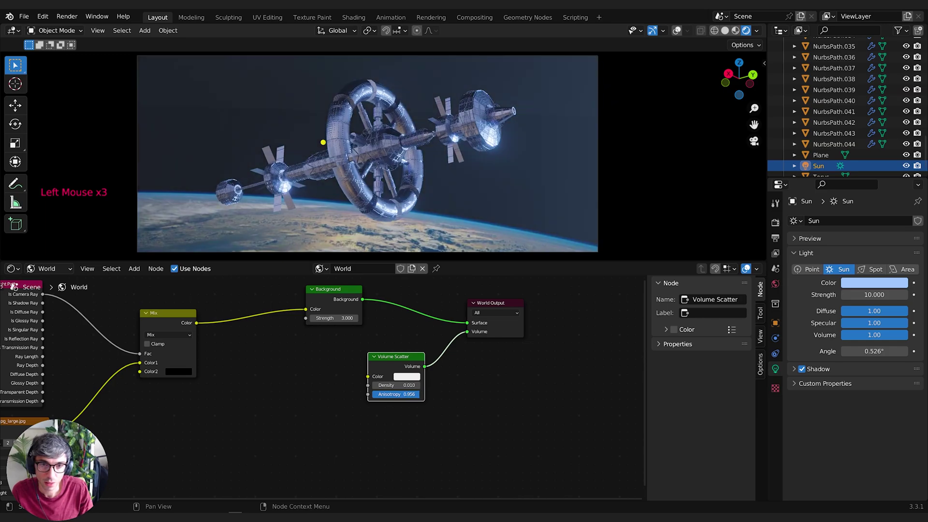
mouse_move(420, 394)
left_mouse_down()
mouse_move(372, 394)
mouse_move(418, 394)
left_mouse_up()
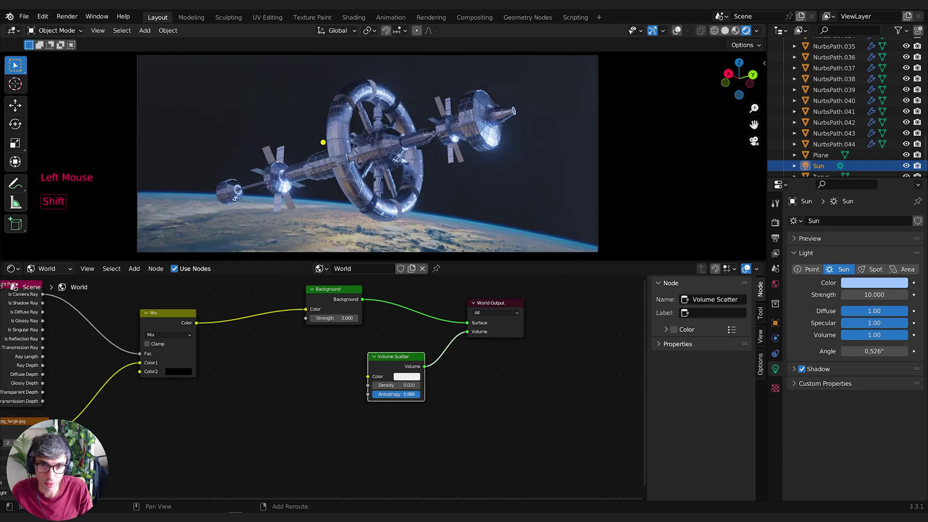
Rotate the Sun about the global X axis until its glow comes from behind the station at the frame's upper-right corner.
key("r")
key("r")
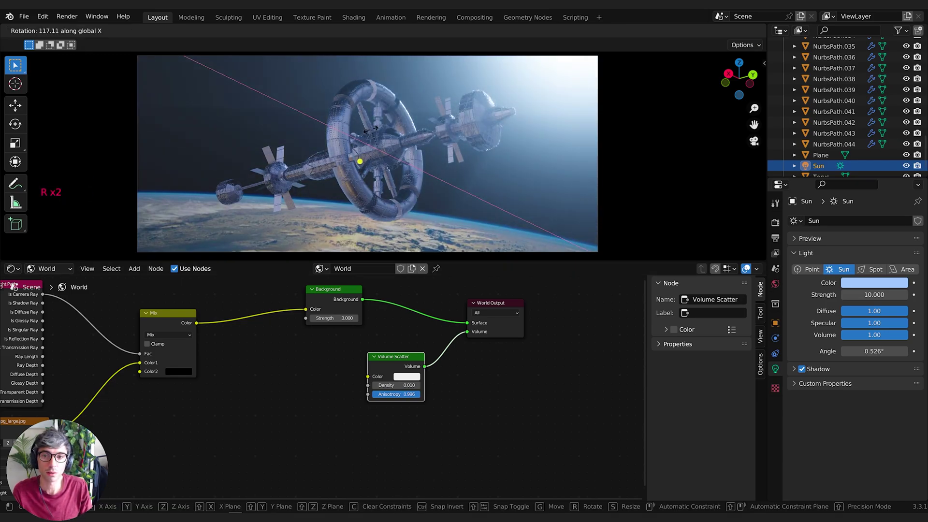
left_click(372, 134)
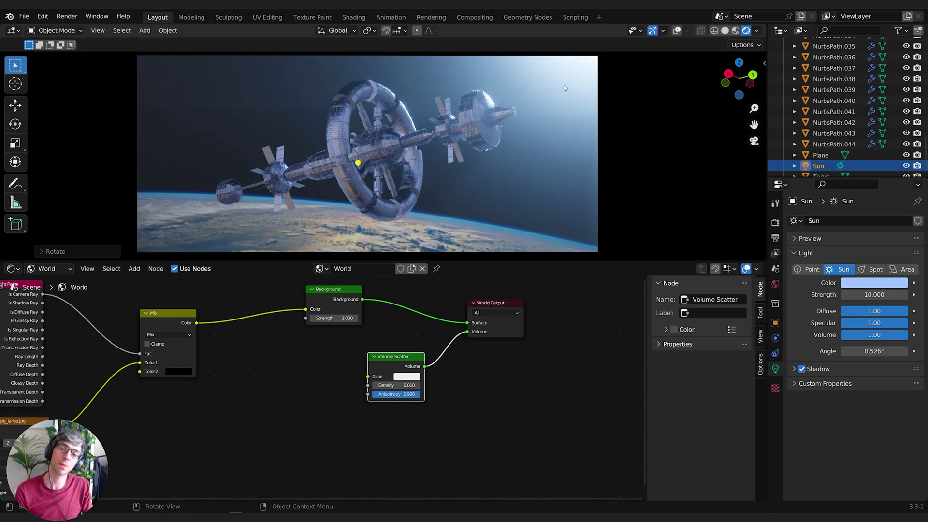
Reduce the Volume Scatter's Density to 0.005.
double_click(403, 385)
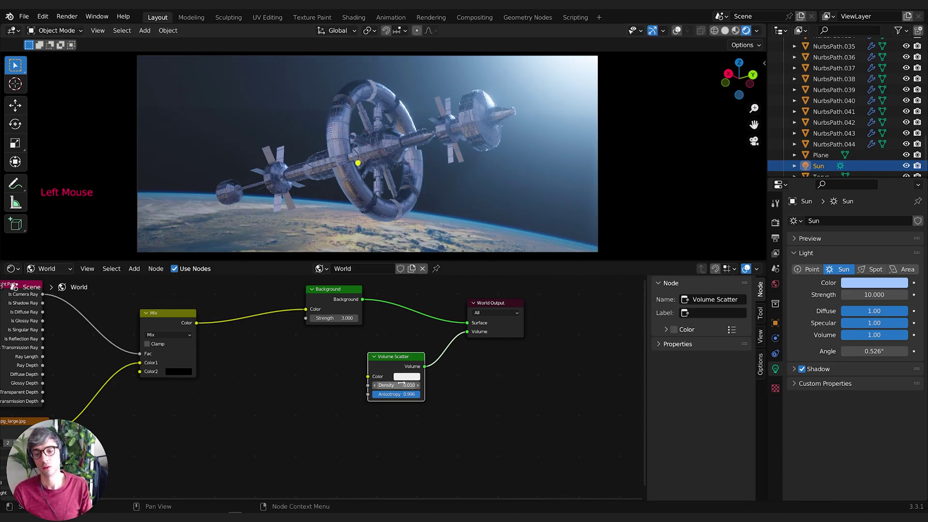
key("BackSpace")
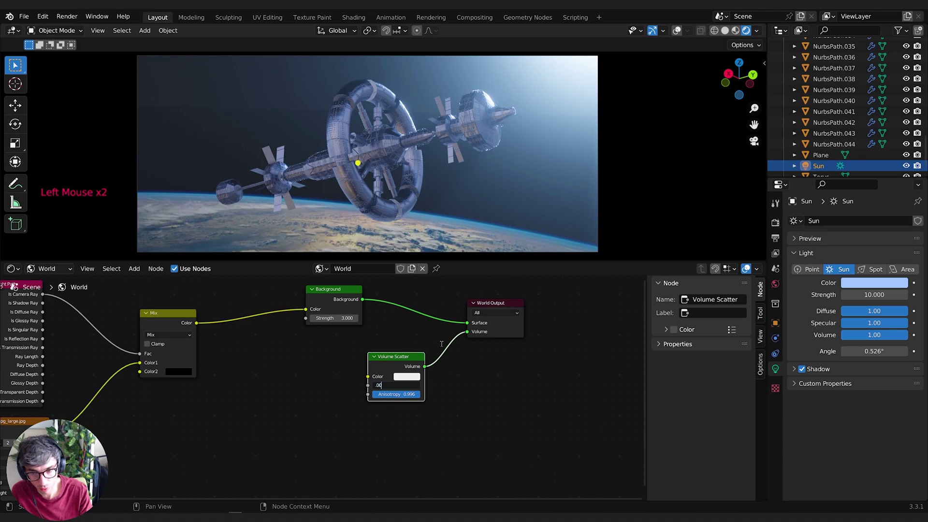
key("Return")
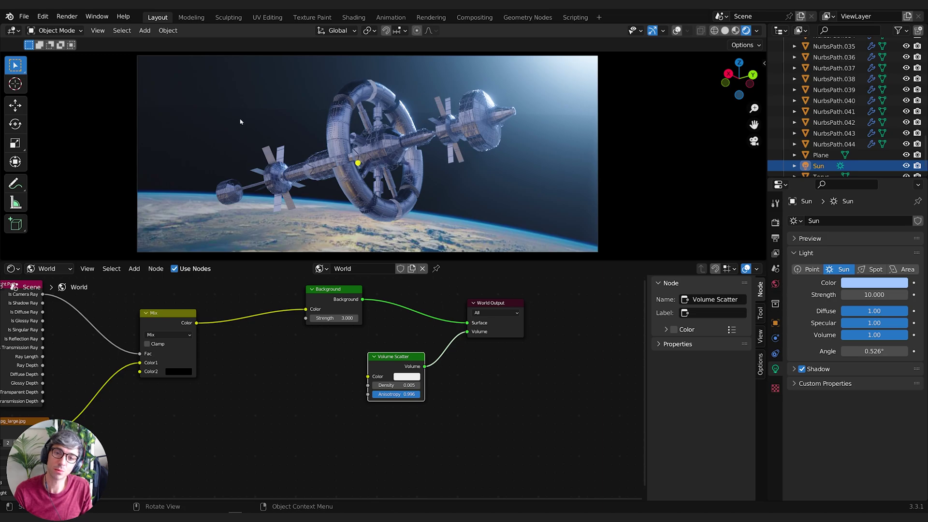
Show the Earth plane's material nodes and move the Image Texture node farther away from the Principled BSDF.
left_click(561, 212)
left_click(48, 268)
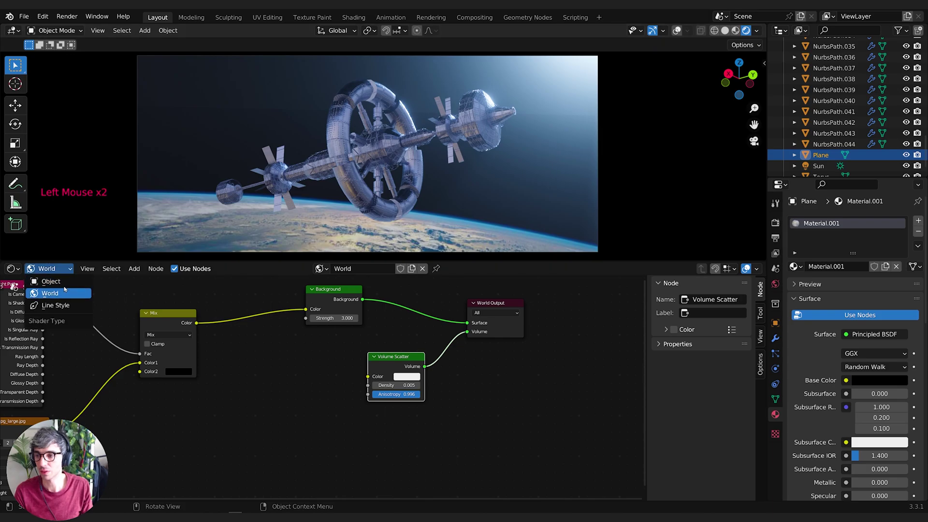
left_click(44, 282)
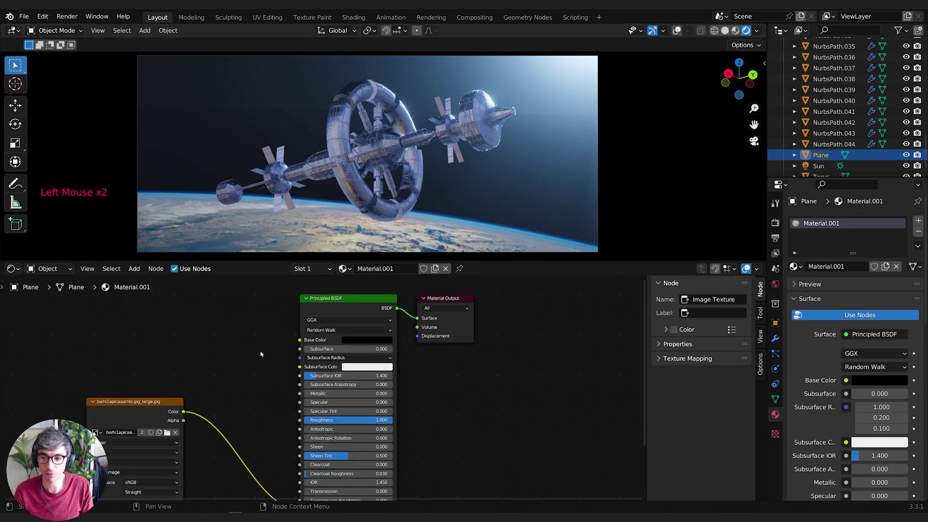
middle_click_drag(226, 345, 242, 325)
middle_click_drag(227, 367, 285, 332)
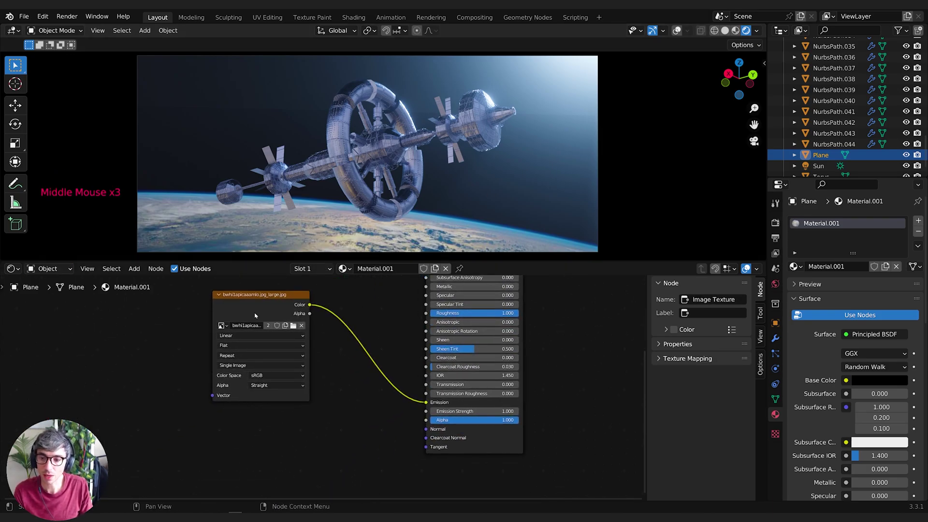
left_click_drag(261, 309, 124, 306)
Add a ColorRamp, feed the Earth image's Color into its Fac, and connect its Color to the Principled BSDF's Alpha.
left_click(229, 362)
key("shift+a")
type("colo")
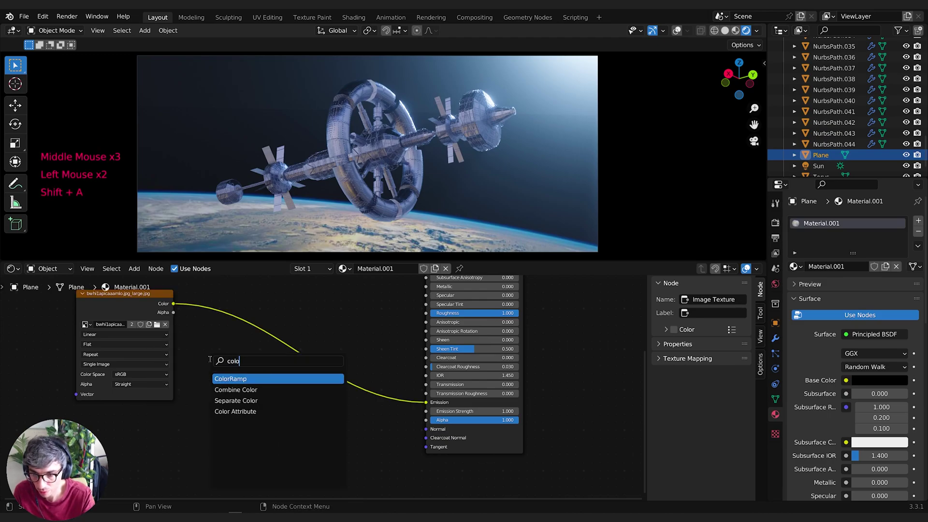
key("Return")
left_click(209, 374)
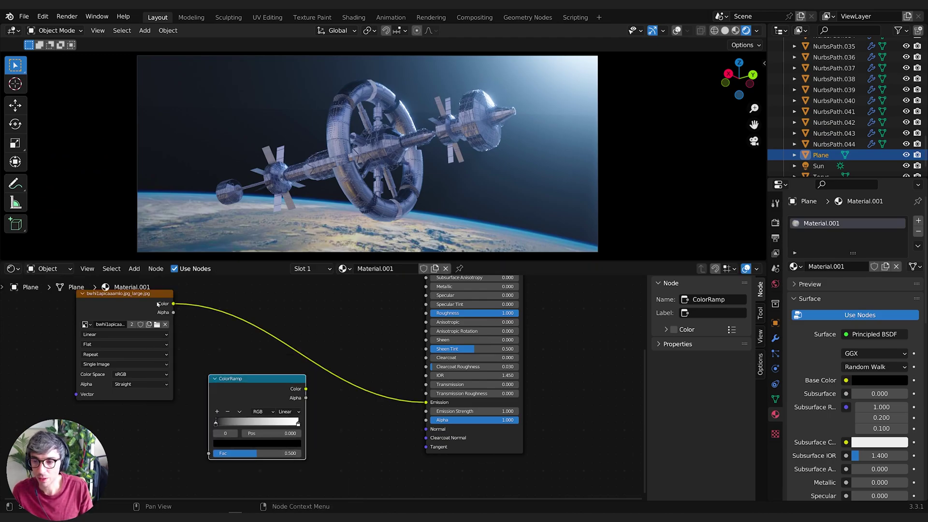
left_click_drag(173, 303, 208, 453)
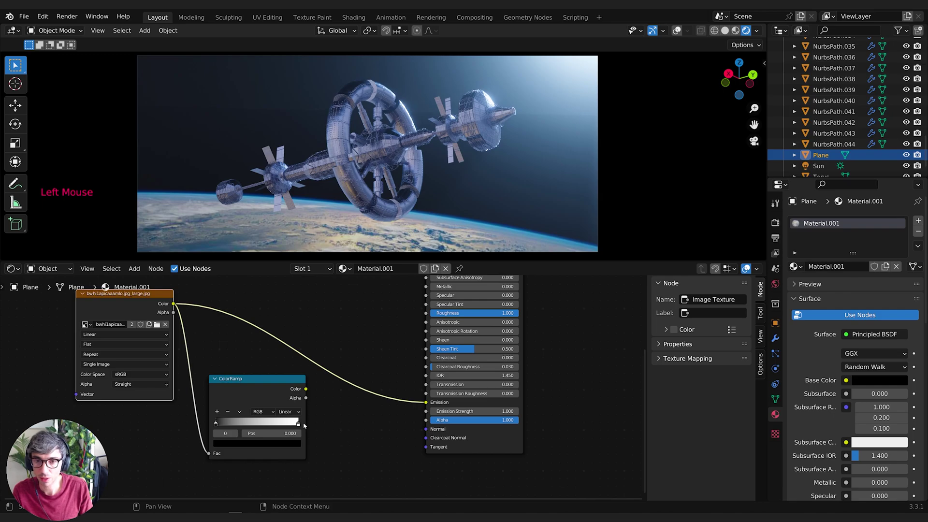
left_click_drag(304, 388, 425, 420)
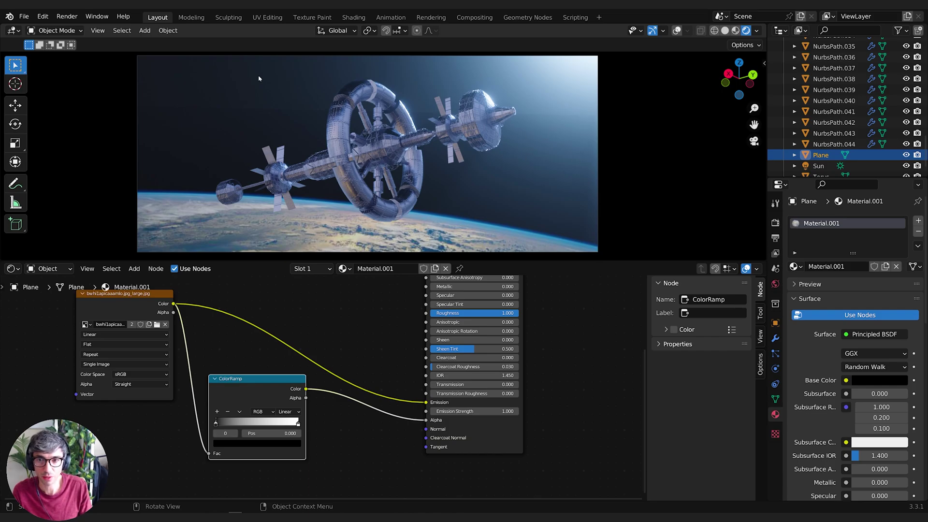
Set the Earth material's Blend Mode to Alpha Blend, disable Show Backface, and set its Shadow Mode to None.
left_click(471, 411)
left_click(760, 364)
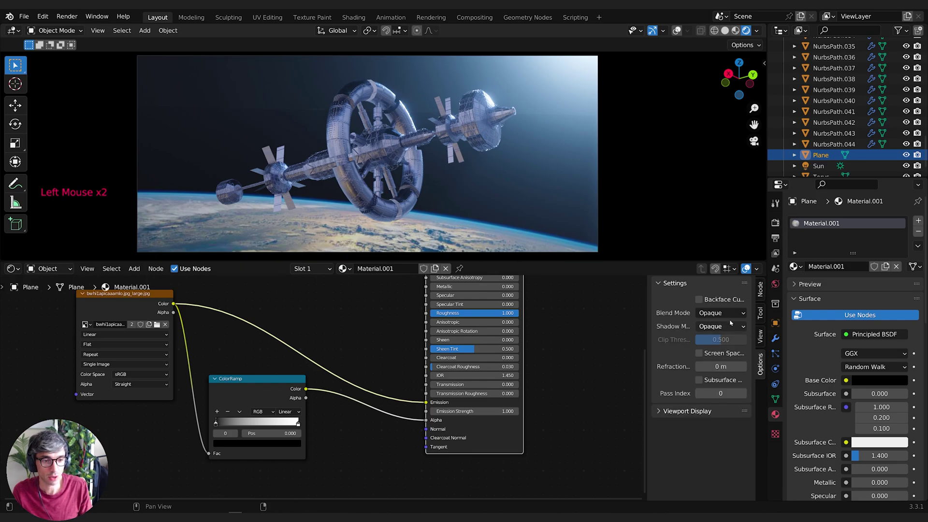
left_click_drag(645, 316, 556, 312)
left_click(682, 313)
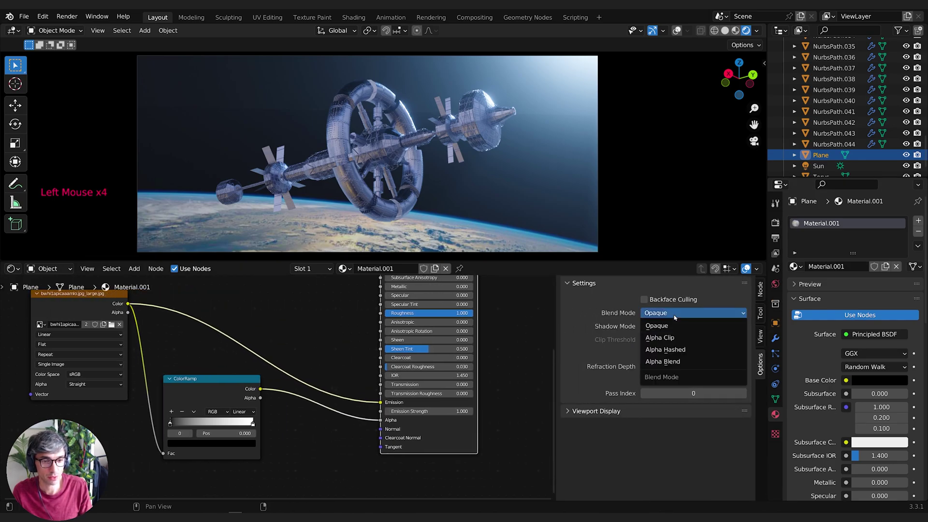
left_click(695, 361)
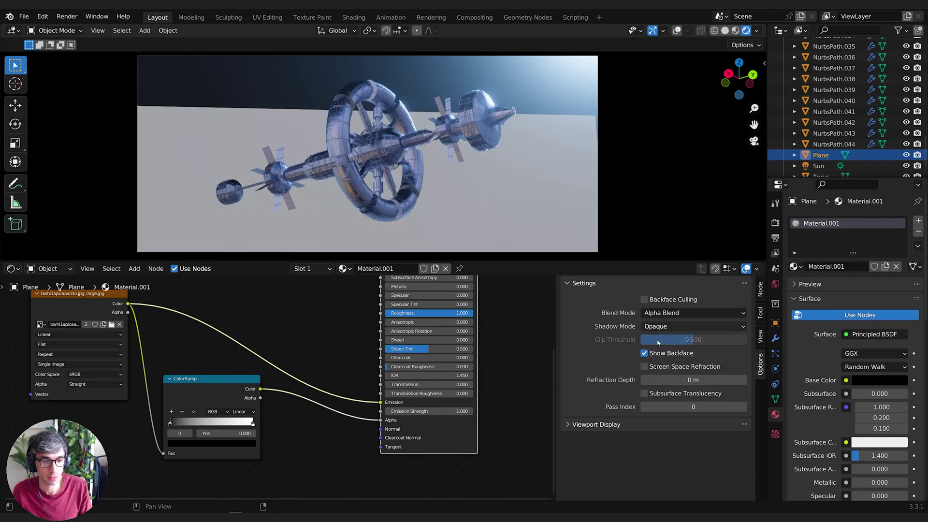
left_click(704, 354)
left_click(686, 326)
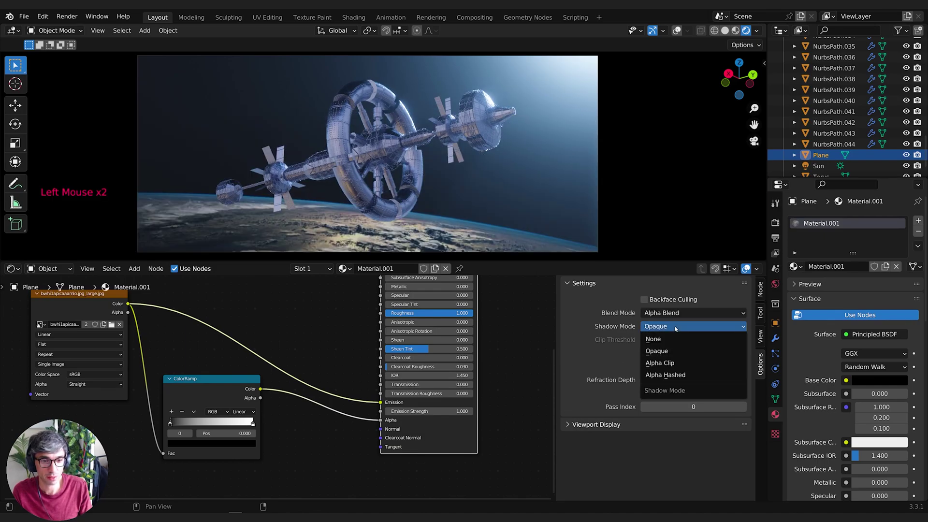
left_click(657, 335)
left_click_drag(556, 337, 658, 382)
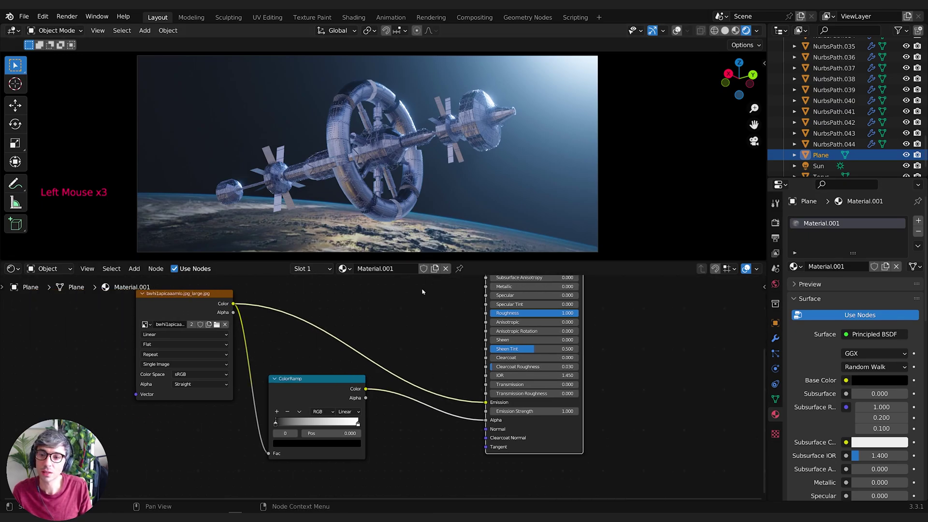
Slide the white stop of the Earth material's ColorRamp all the way toward its black end.
left_click_drag(357, 423, 272, 426)
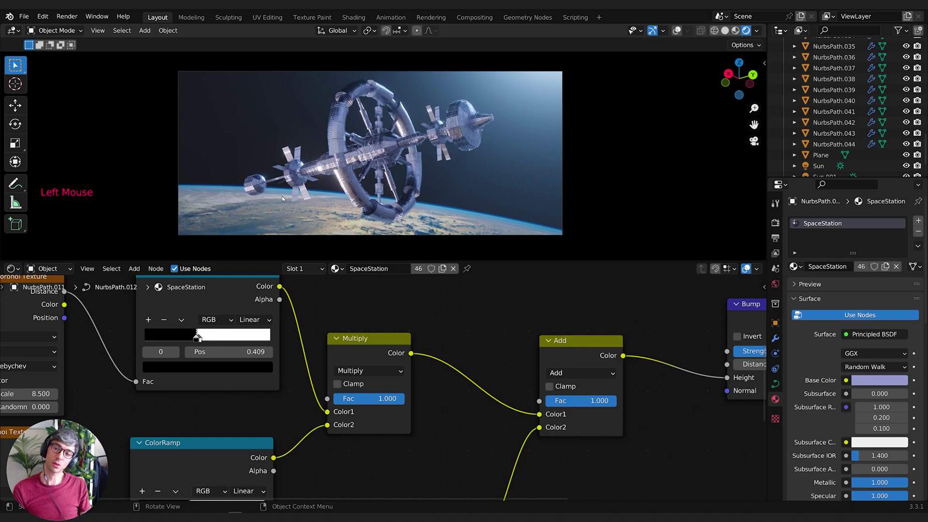
Make a single-user copy of the SpaceStation material for the station's panel fins and set its Base Color to black.
left_click(64, 269)
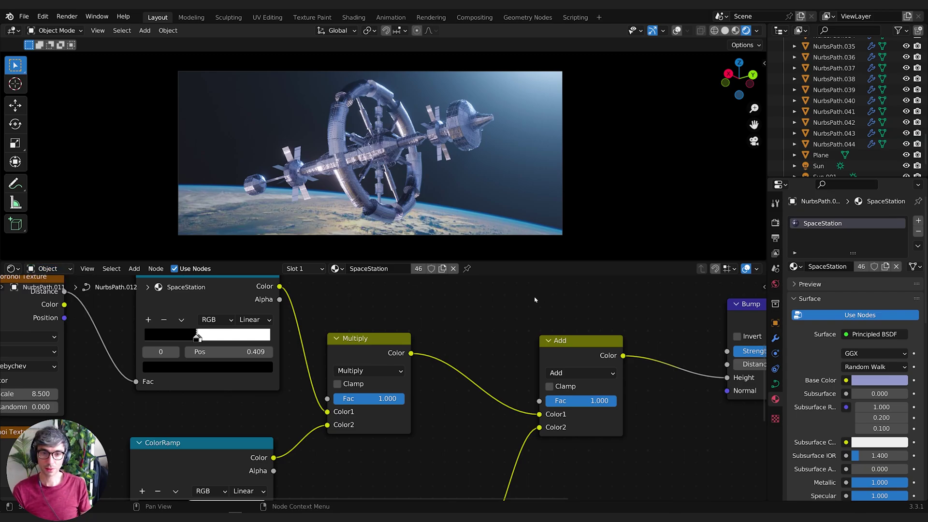
left_click(885, 267)
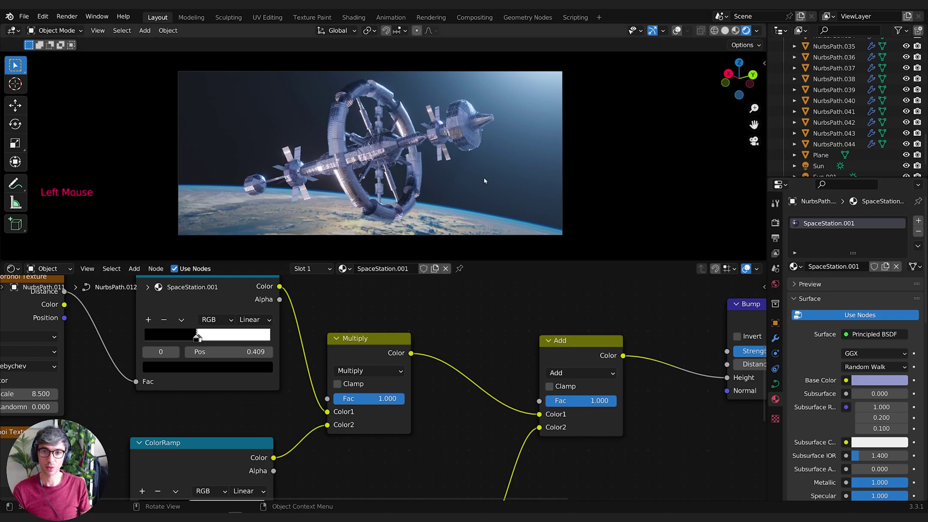
middle_click_drag(609, 307, 374, 382)
scroll(545, 321, "down", 3)
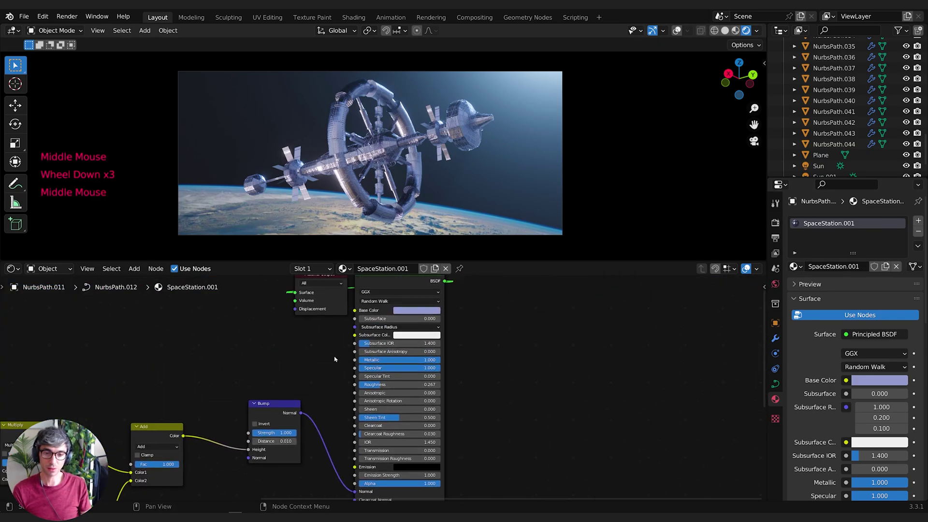
left_click(416, 310)
left_click_drag(459, 220, 458, 256)
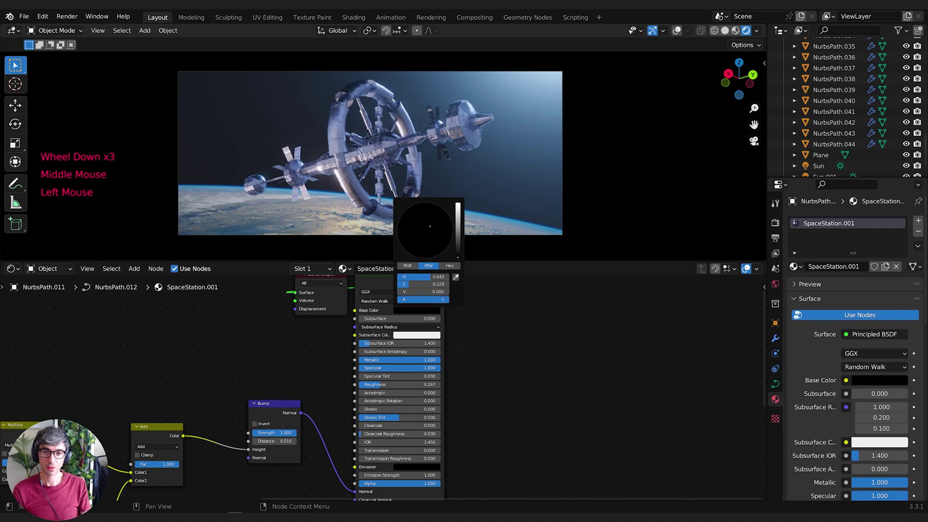
Set the Principled BSDF's Roughness to 0 in the SpaceStation.001 material.
middle_click_drag(385, 389, 403, 361)
left_click_drag(402, 361, 379, 361)
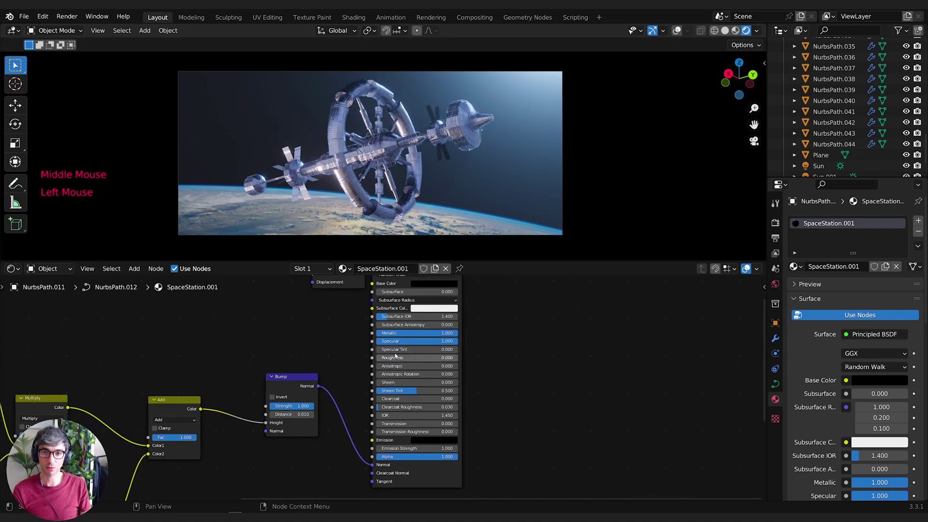
left_click(451, 334)
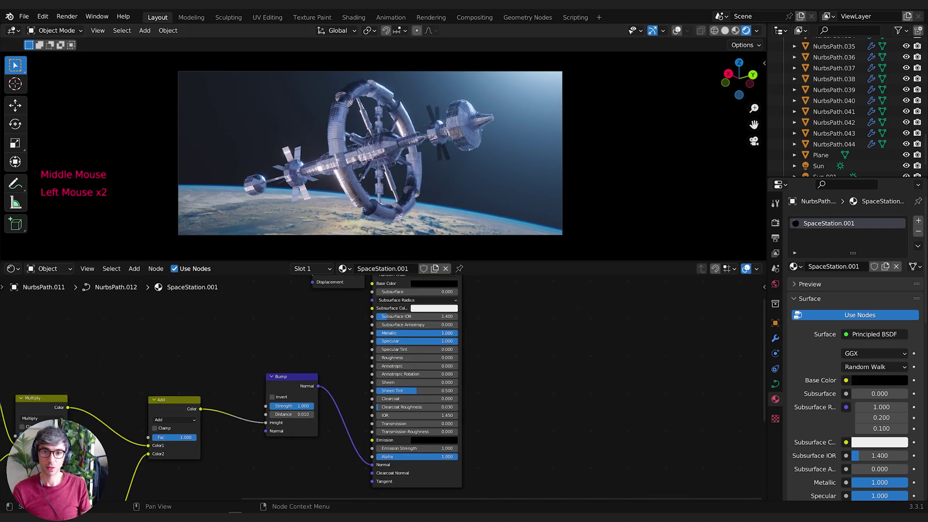
left_click(451, 334)
Raise the Bump node's Distance to 12.010 in the SpaceStation.001 material.
middle_click_drag(306, 408, 381, 379)
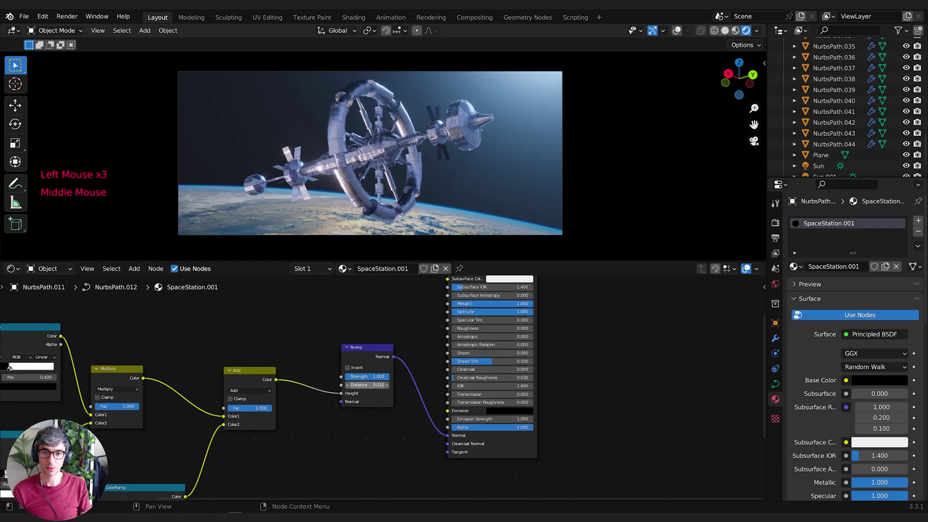
left_click_drag(379, 385, 425, 384)
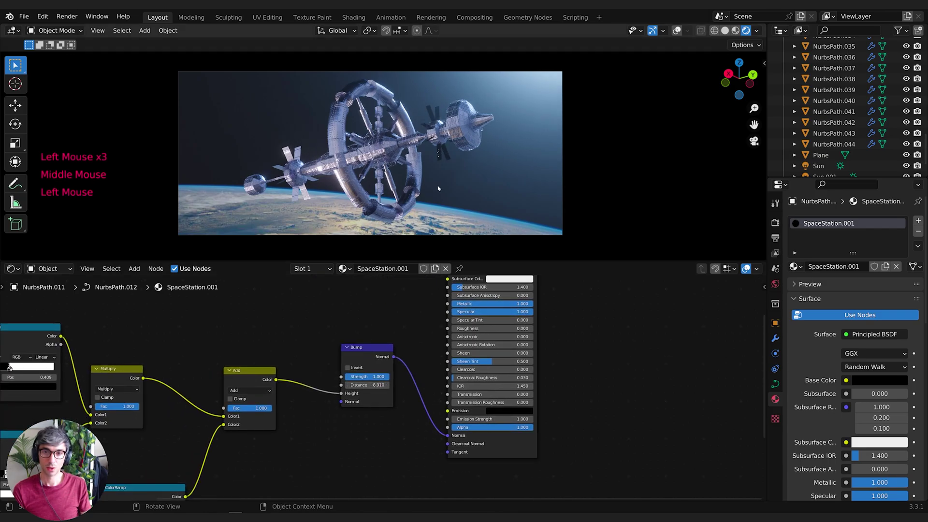
left_click(387, 384)
left_click(386, 384)
left_click_drag(380, 384, 395, 384)
Change the panel material's Base Color to a dark gold with hue 0.097, saturation 1.000 and value 0.162.
middle_click_drag(444, 304, 358, 347)
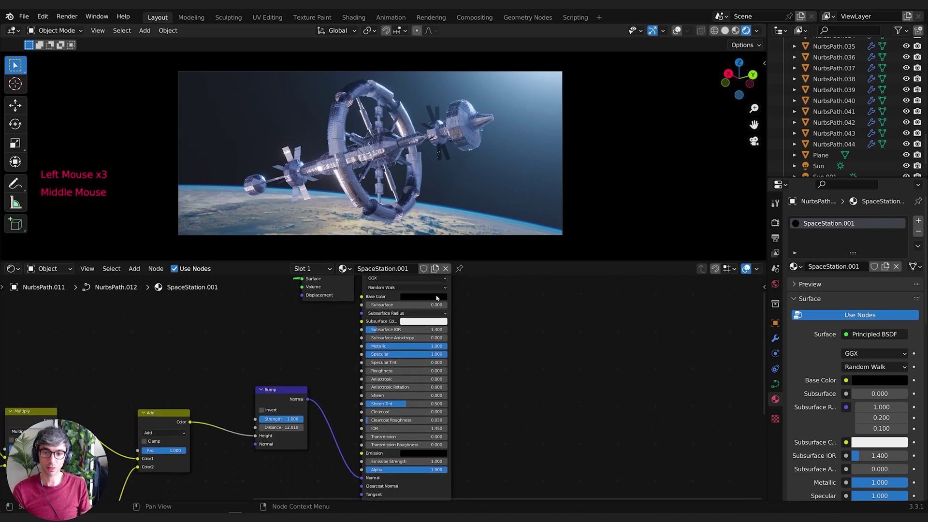
left_click(431, 299)
mouse_move(463, 241)
left_mouse_down()
mouse_move(466, 228)
mouse_move(411, 236)
left_mouse_up()
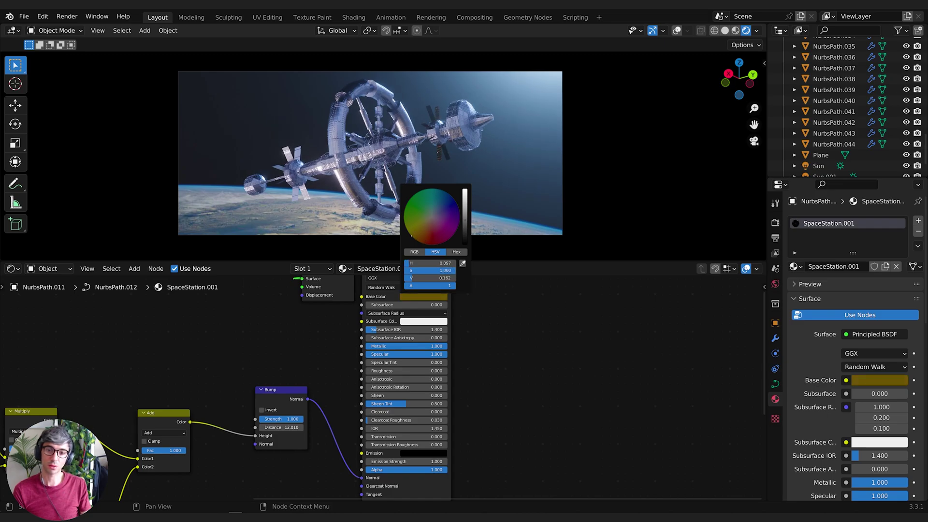